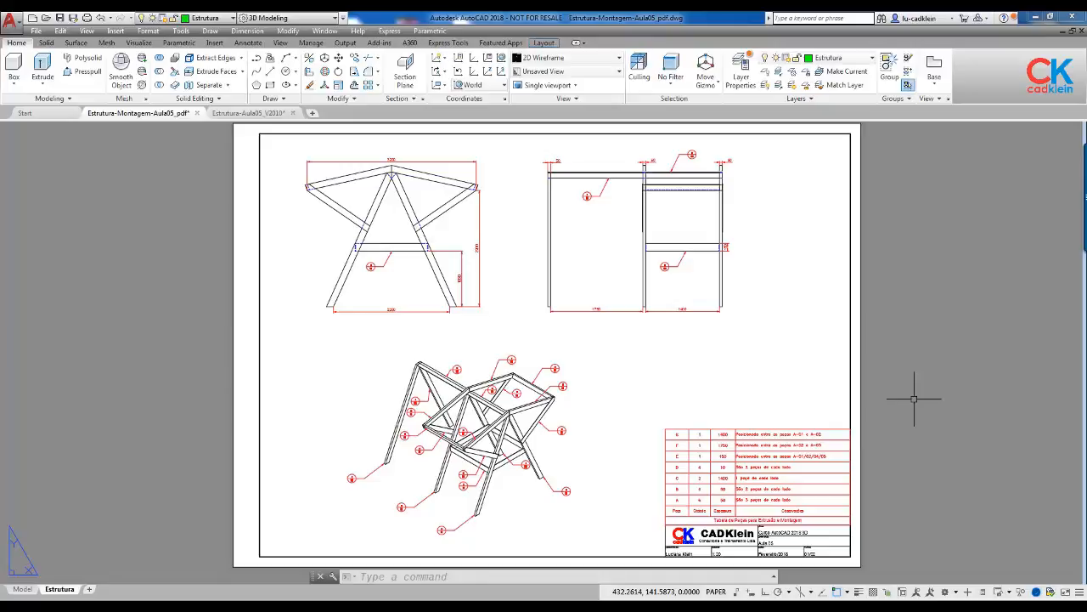
Step: Check the parts table on the assembly sheet, and switch to the Estrutura-Aula05_V2010 drawing to examine the Peça A profile
{"action": "scroll", "coordinate": [560, 439], "scroll_direction": "up", "scroll_amount": 2}
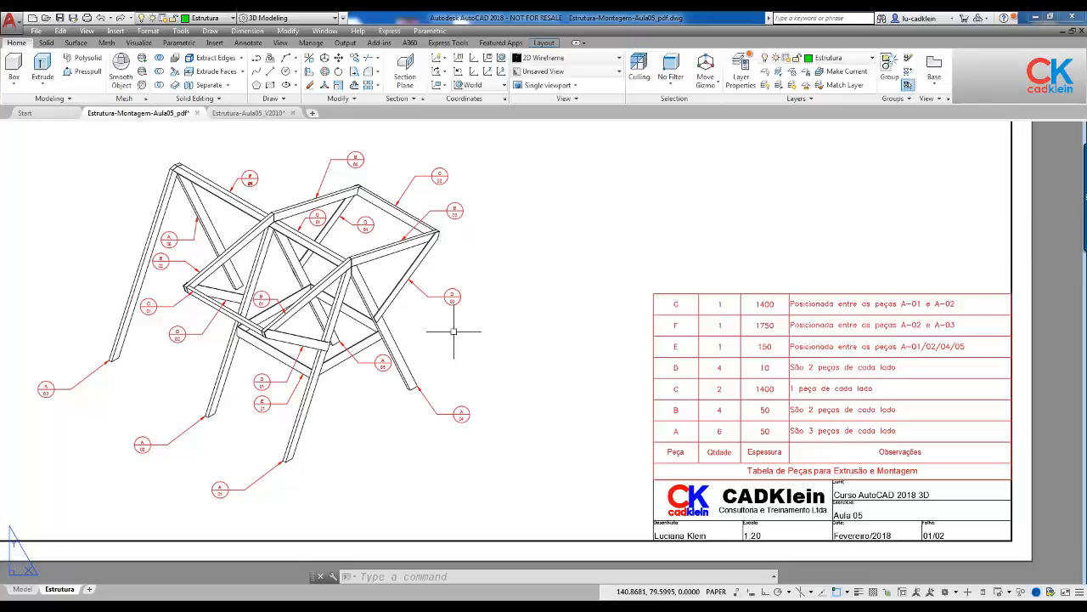
{"action": "left_click", "coordinate": [248, 113]}
{"action": "scroll", "coordinate": [765, 403], "scroll_direction": "up", "scroll_amount": 6}
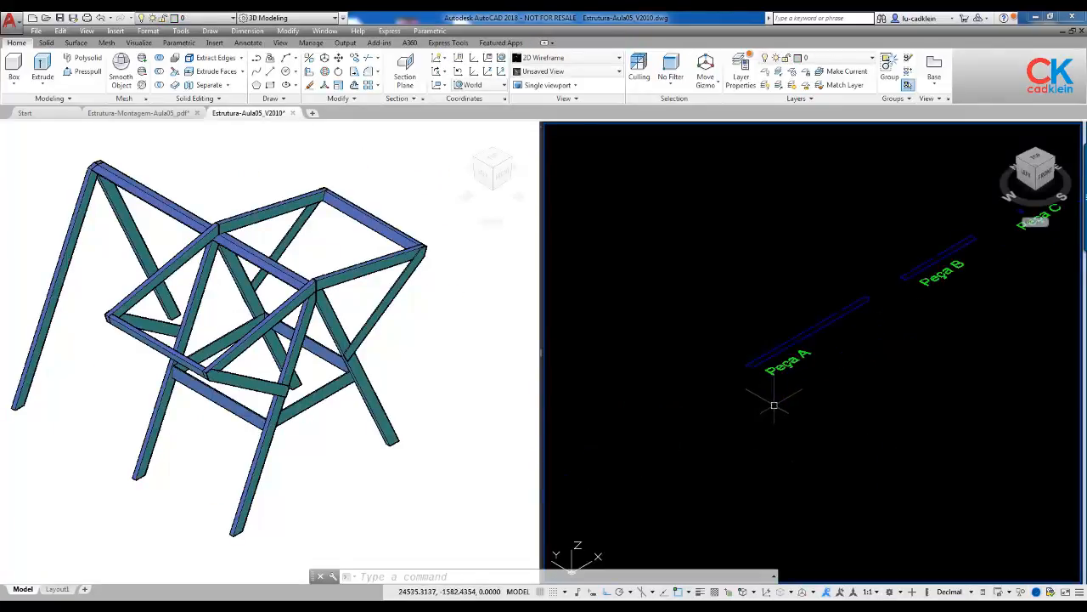
{"action": "scroll", "coordinate": [810, 318], "scroll_direction": "down", "scroll_amount": 4}
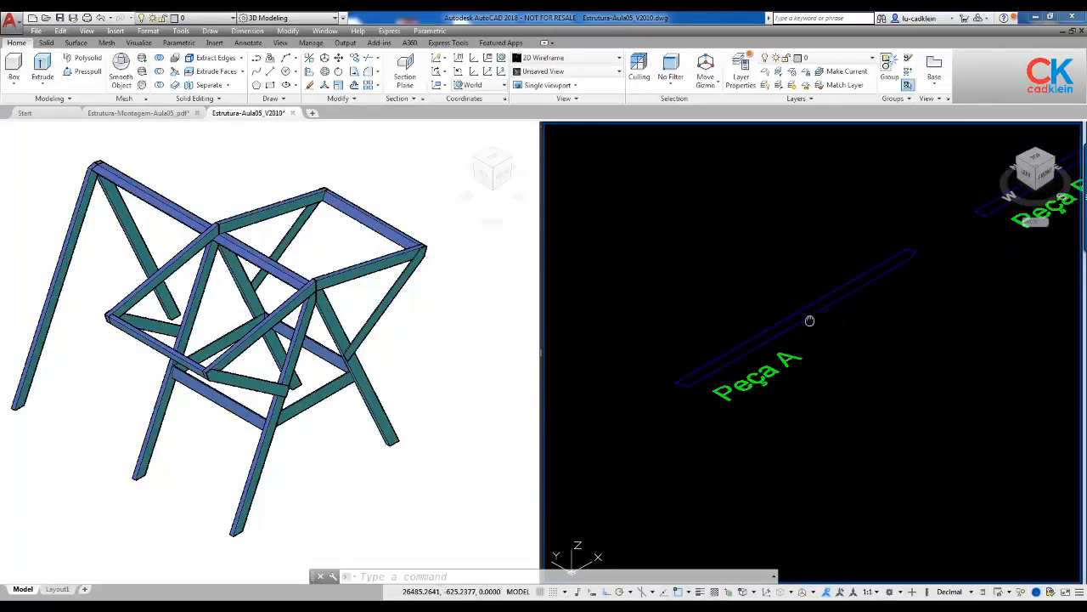
{"action": "left_click", "coordinate": [742, 330]}
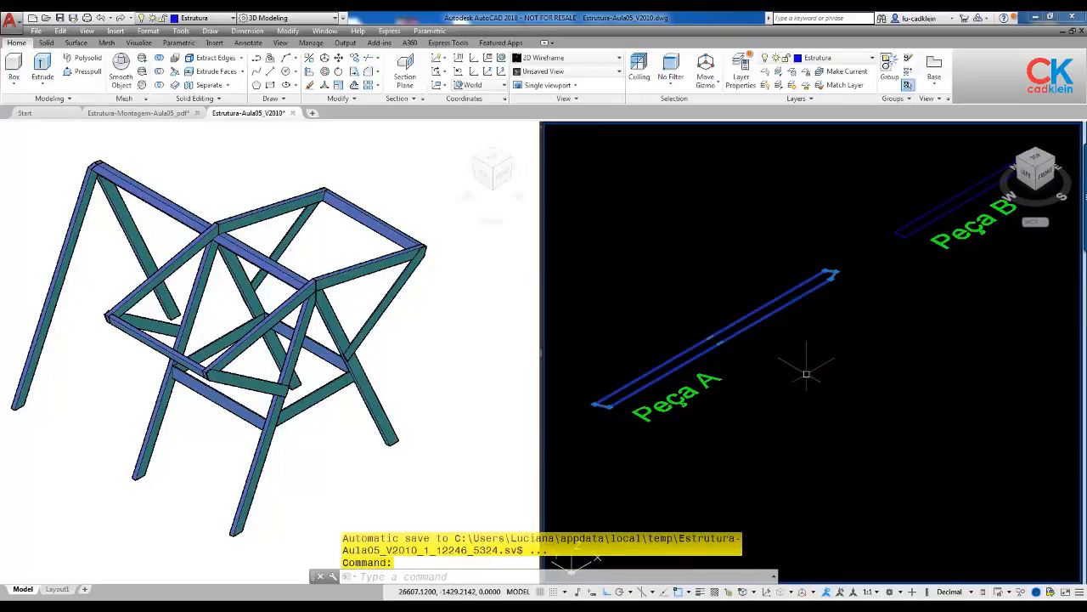
{"action": "key", "text": "Escape"}
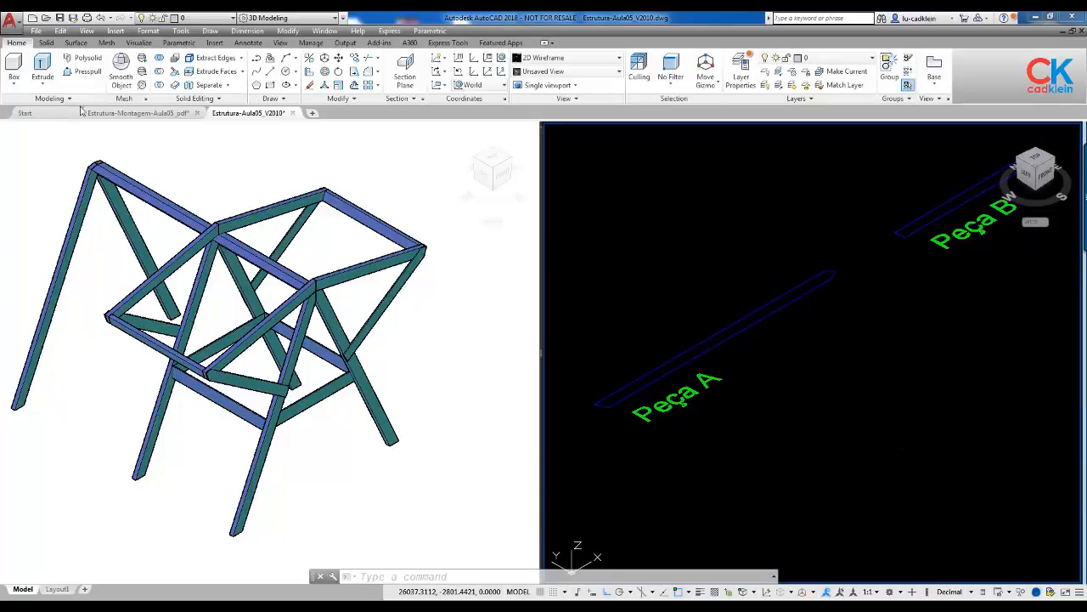
Step: Extrude the closed Peça A profile to a height of 50
{"action": "left_click", "coordinate": [42, 68]}
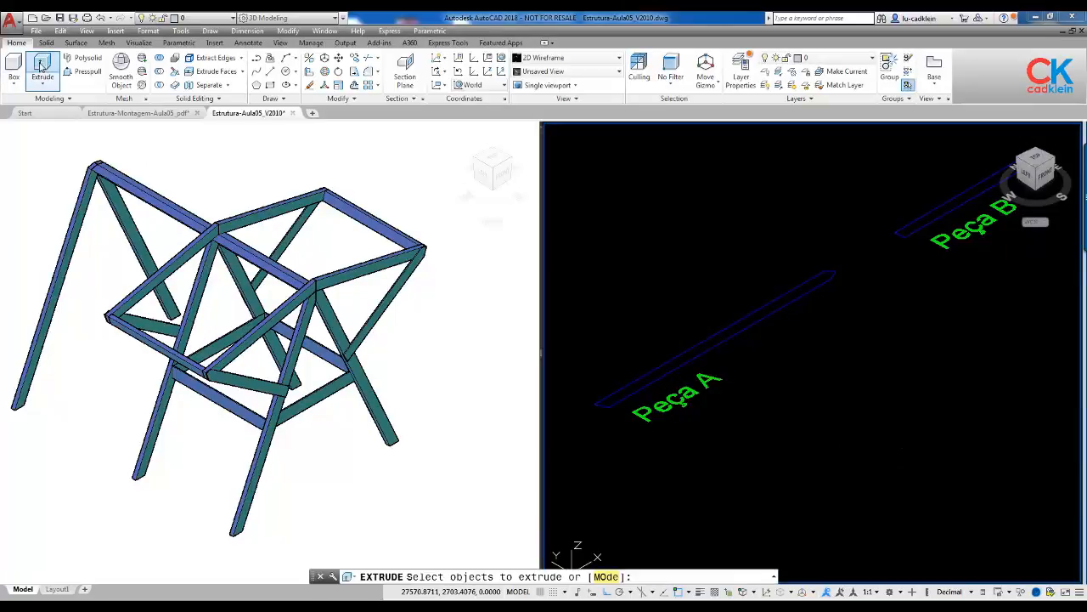
{"action": "left_click", "coordinate": [769, 311]}
{"action": "key", "text": "Return"}
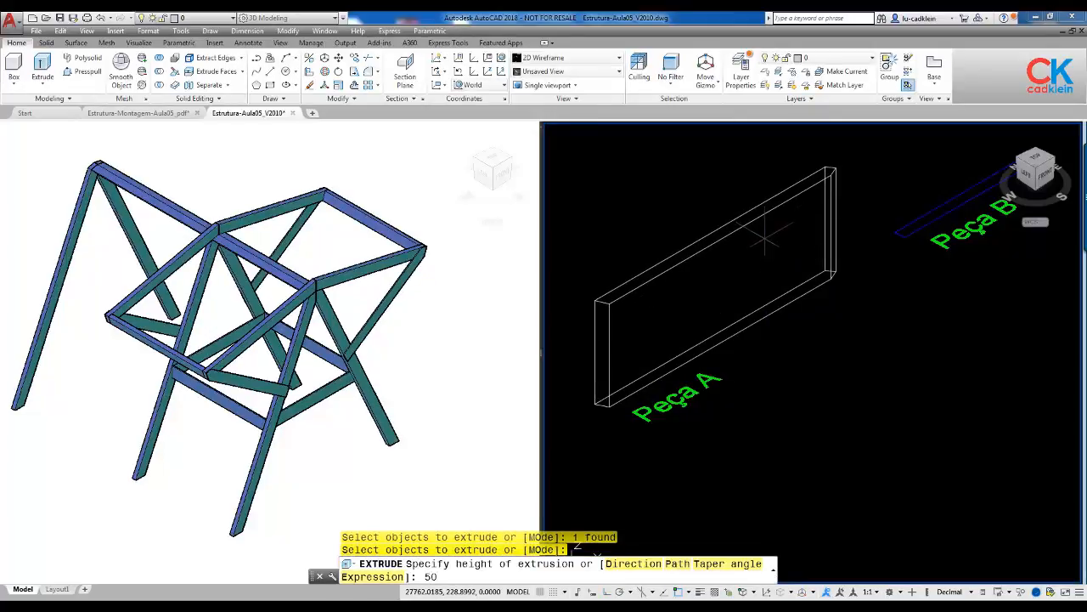
{"action": "type", "text": "50"}
{"action": "key", "text": "Return"}
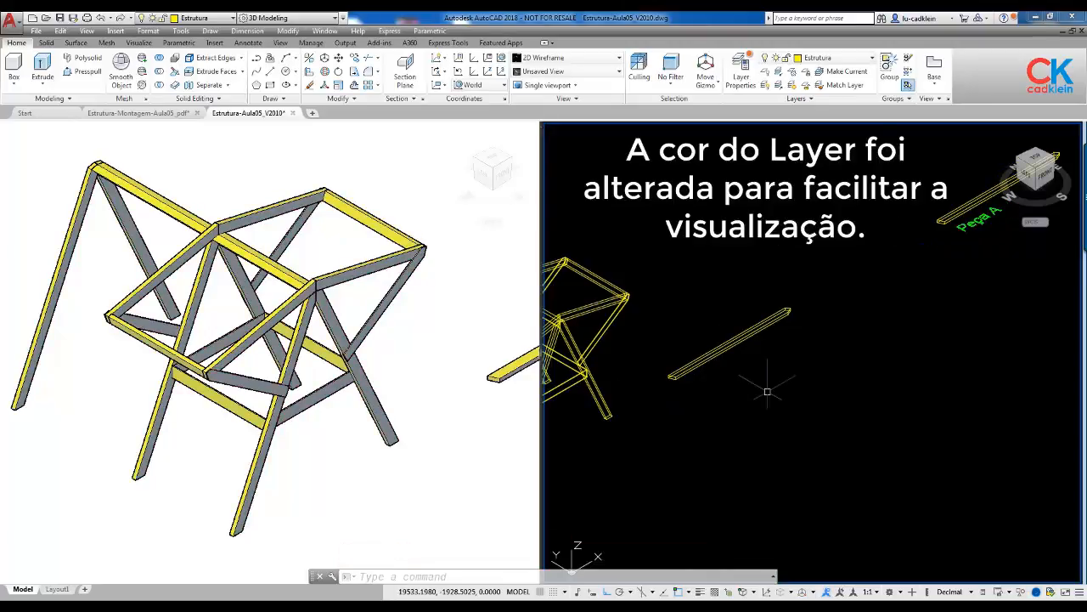
Step: Move the whole finished structure along the negative X direction, away from the separate Peça A solid
{"action": "middle_click_drag", "start_coordinate": [662, 420], "coordinate": [867, 390]}
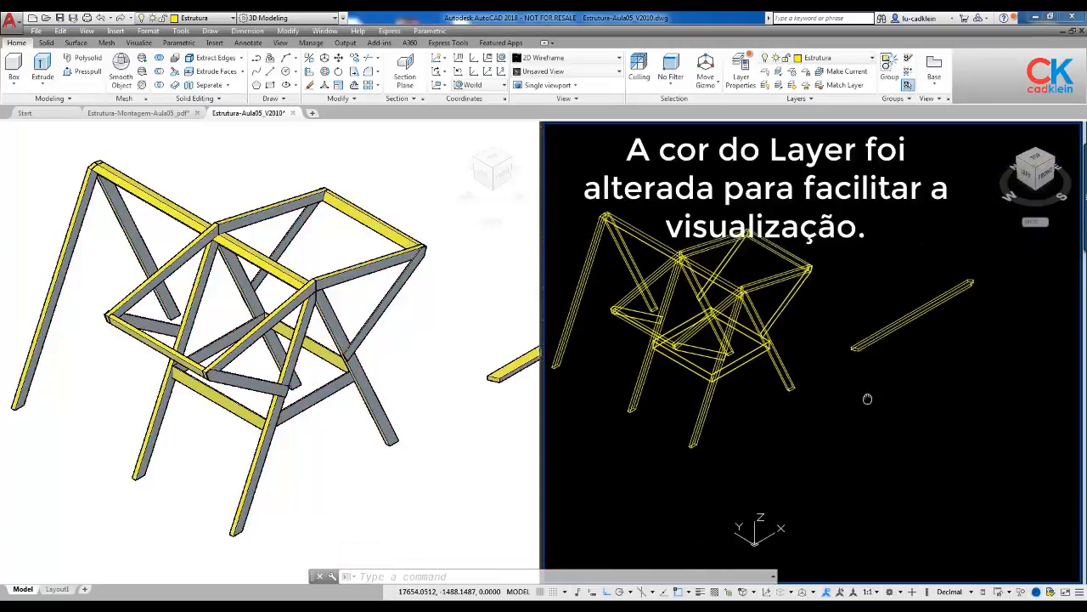
{"action": "type", "text": "m"}
{"action": "key", "text": "Return"}
{"action": "left_click", "coordinate": [846, 469]}
{"action": "left_click", "coordinate": [610, 184]}
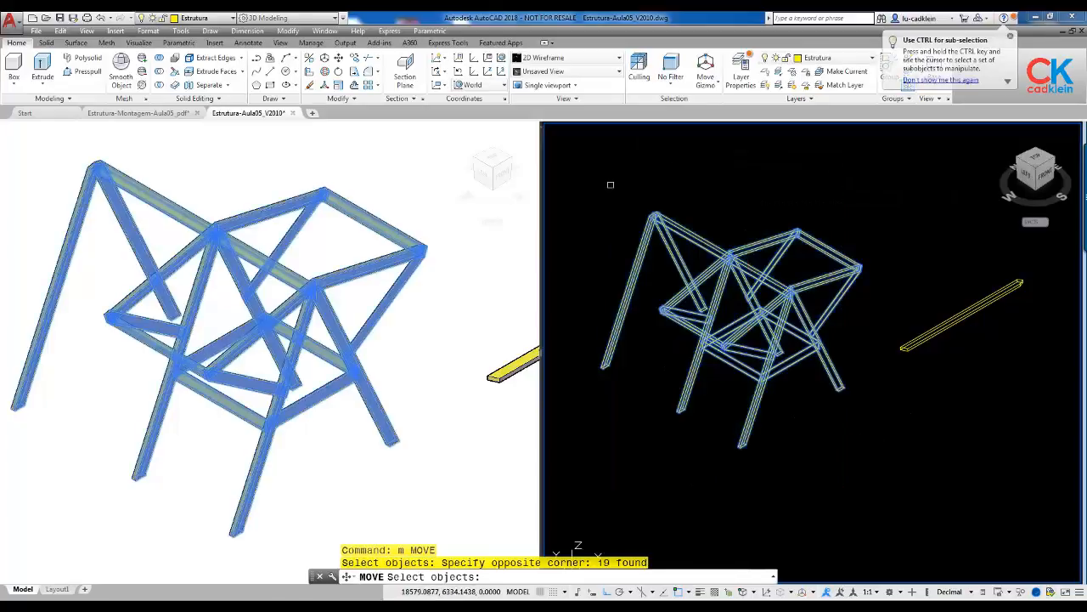
{"action": "key", "text": "Return"}
{"action": "scroll", "coordinate": [837, 406], "scroll_direction": "down", "scroll_amount": 6}
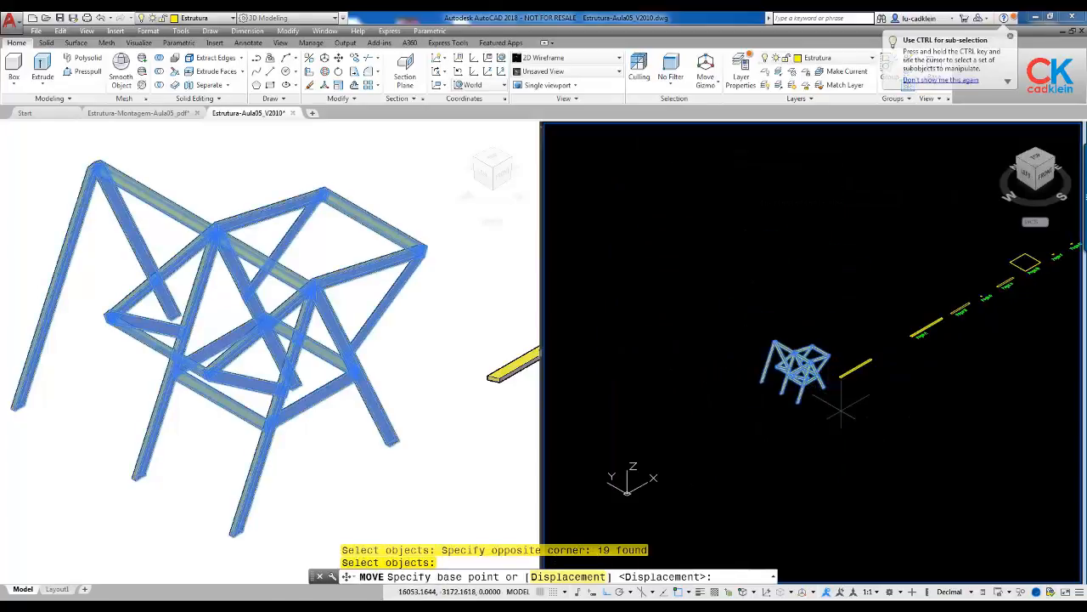
{"action": "left_click", "coordinate": [840, 409]}
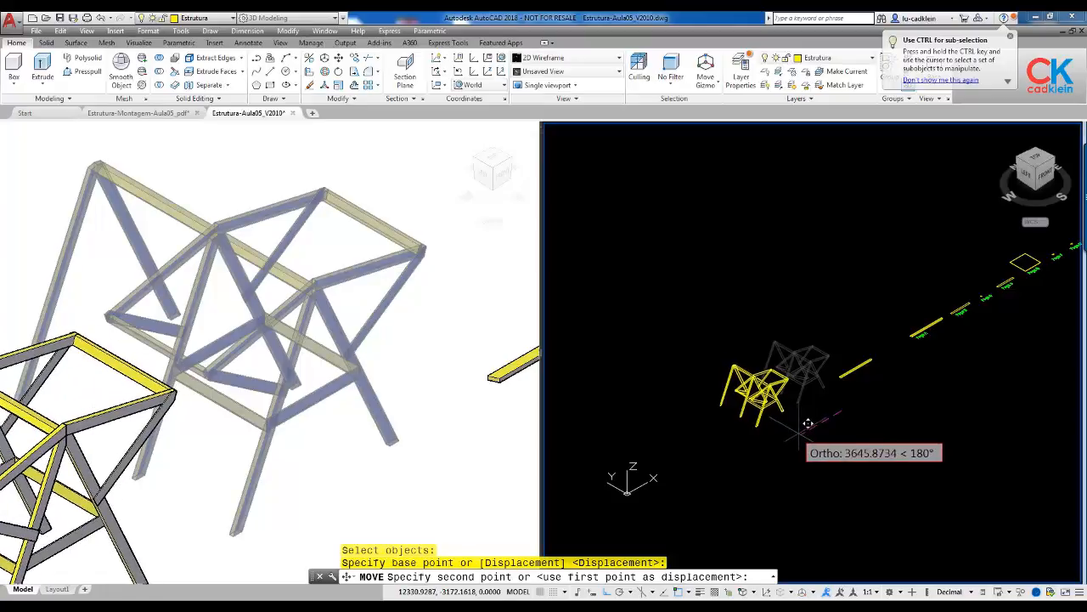
{"action": "left_click", "coordinate": [809, 424]}
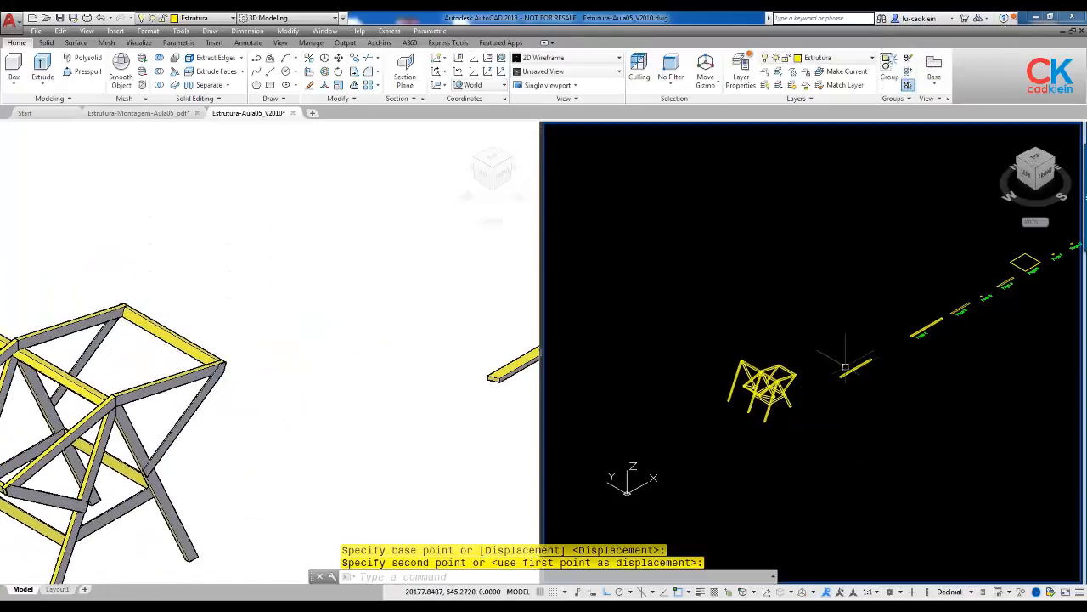
Step: Draw a guide line about 670 units long in the negative X direction from the separate Peça A solid's lower end corner
{"action": "left_click", "coordinate": [388, 348]}
{"action": "middle_click_drag", "start_coordinate": [388, 348], "coordinate": [327, 357], "text": "shift"}
{"action": "left_click", "coordinate": [860, 374]}
{"action": "scroll", "coordinate": [861, 372], "scroll_direction": "up", "scroll_amount": 8}
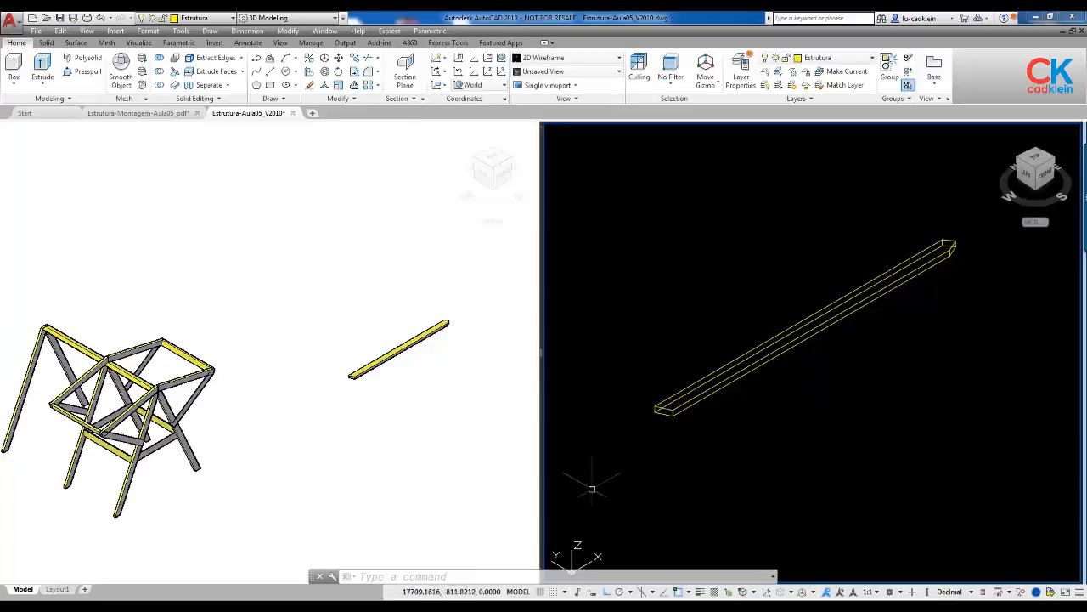
{"action": "type", "text": "l"}
{"action": "key", "text": "Return"}
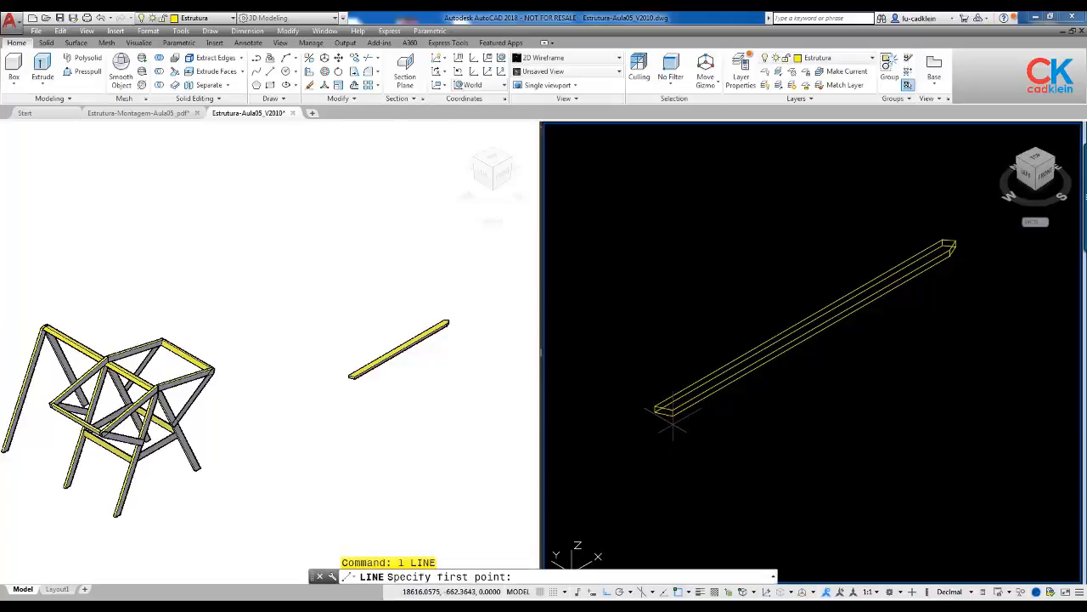
{"action": "left_click", "coordinate": [673, 415]}
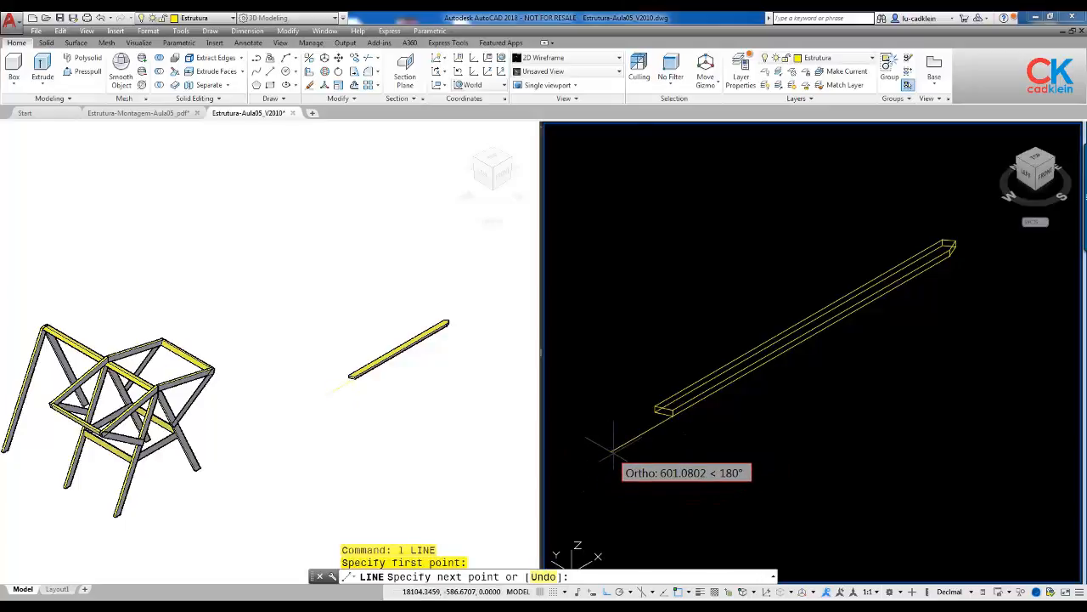
{"action": "left_click", "coordinate": [600, 450]}
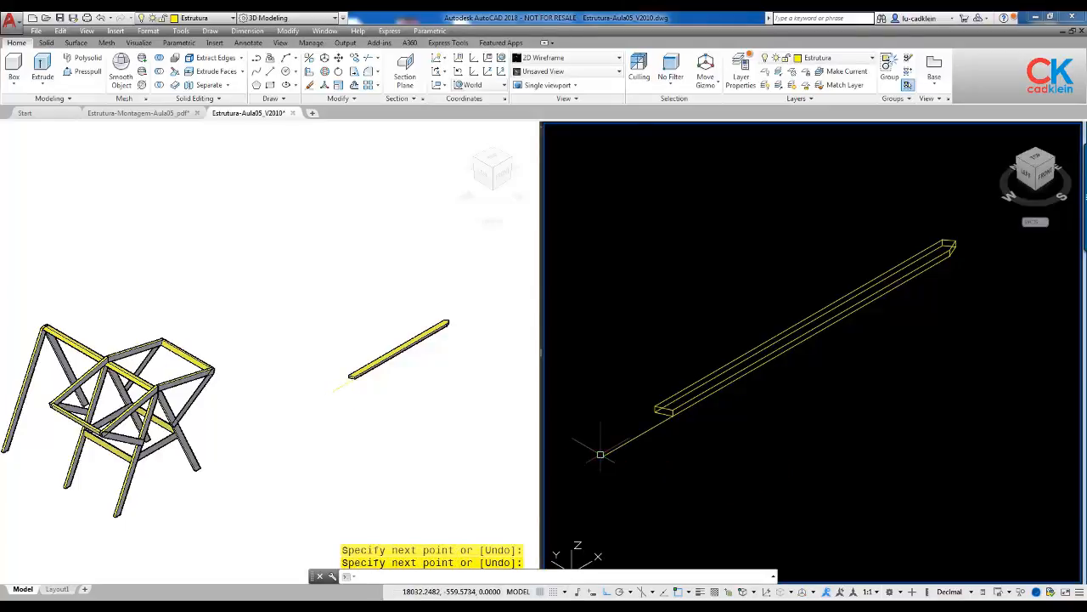
{"action": "key", "text": "Return"}
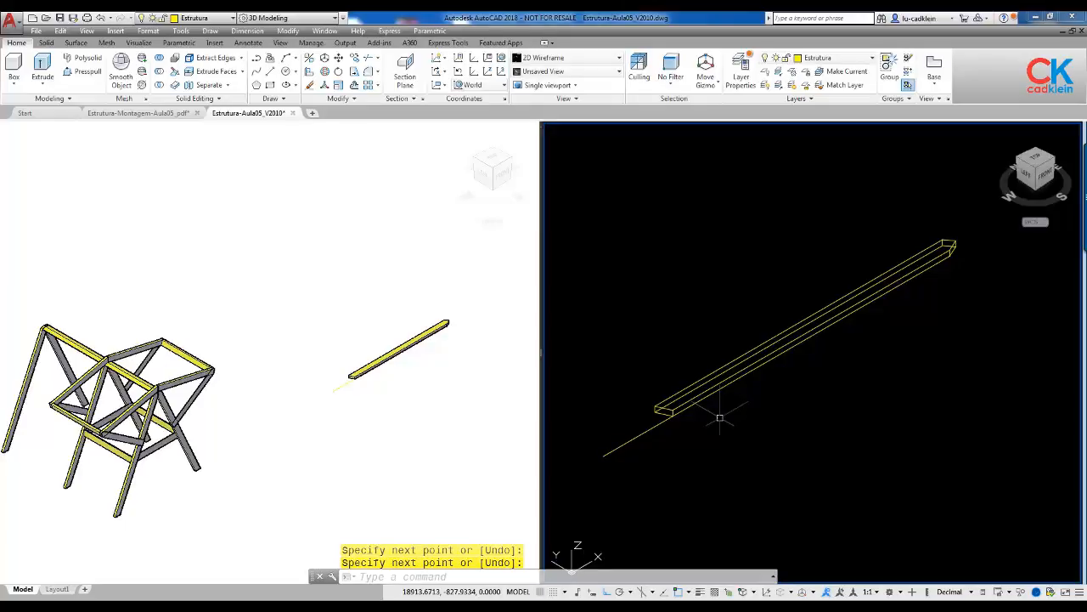
Step: Rotate the Peça A solid about its lower end corner by reference, with Ortho off, aligning its angled end edge with the guide line
{"action": "type", "text": "R"}
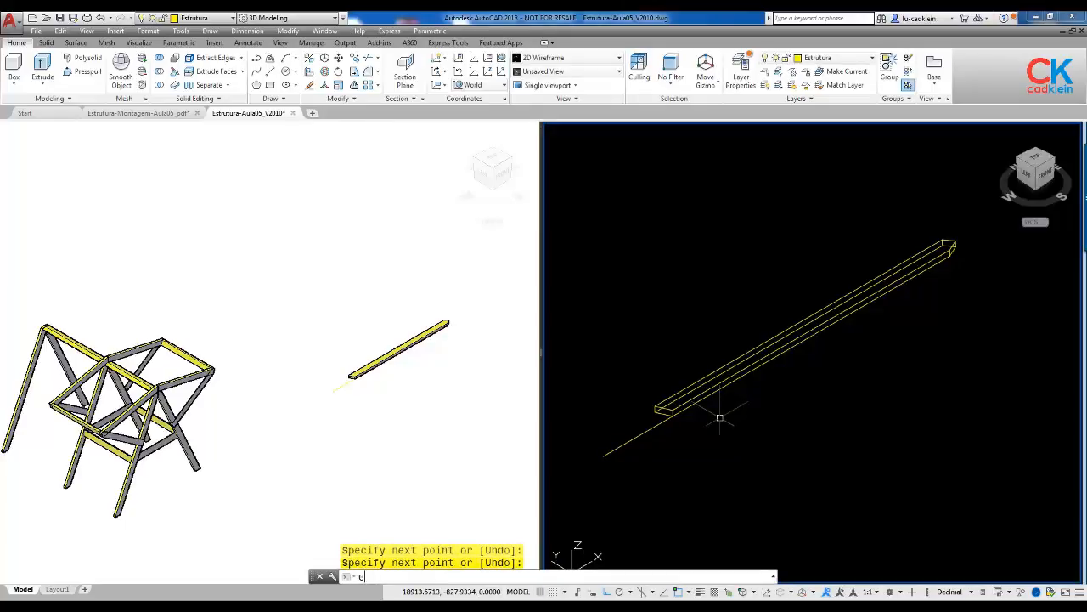
{"action": "type", "text": "O"}
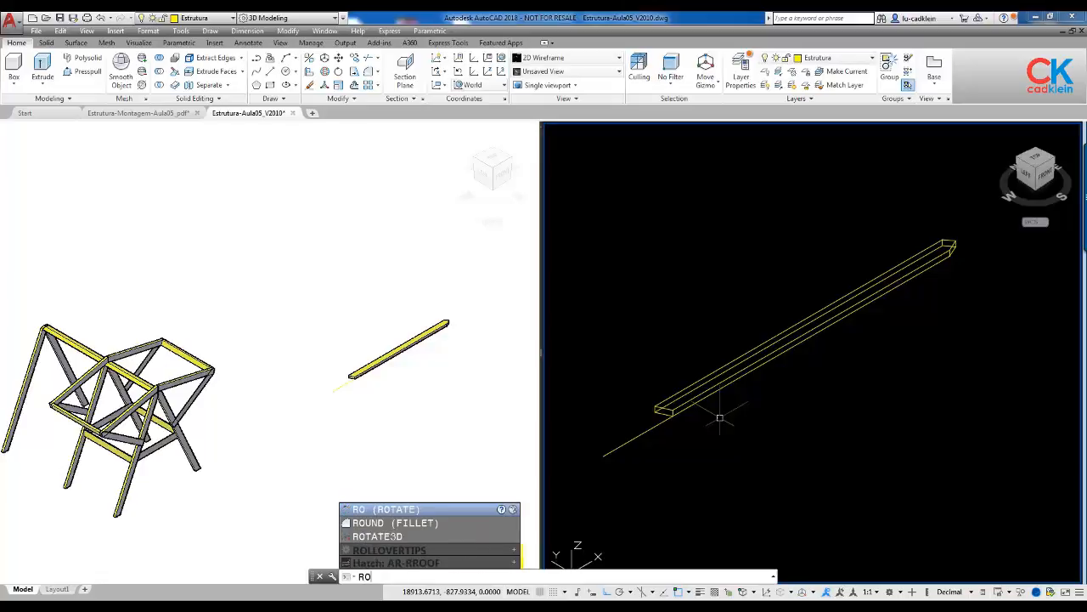
{"action": "key", "text": "Return"}
{"action": "left_click", "coordinate": [726, 379]}
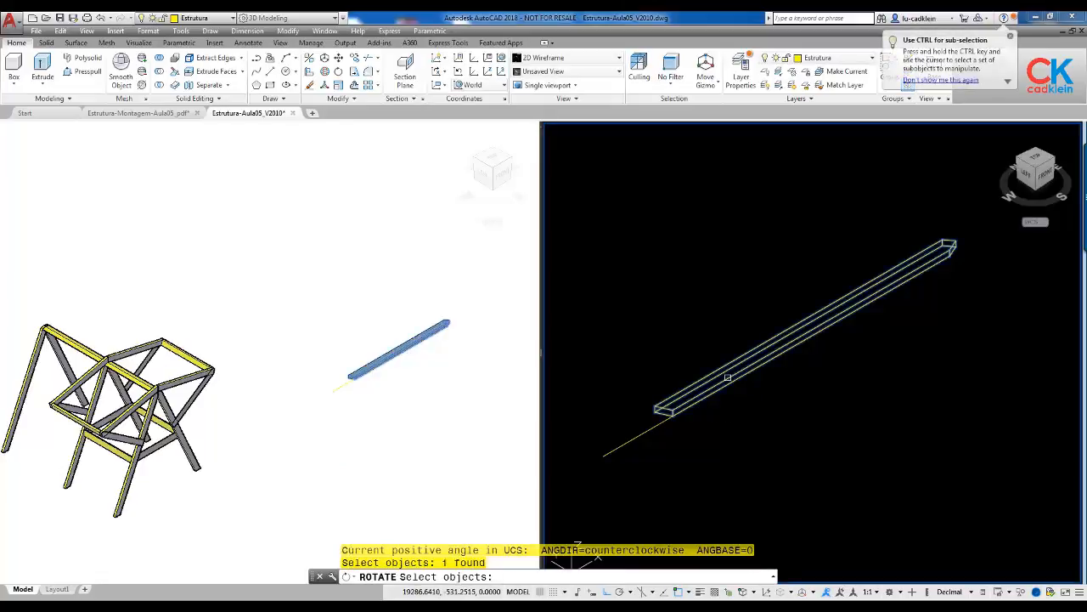
{"action": "key", "text": "Return"}
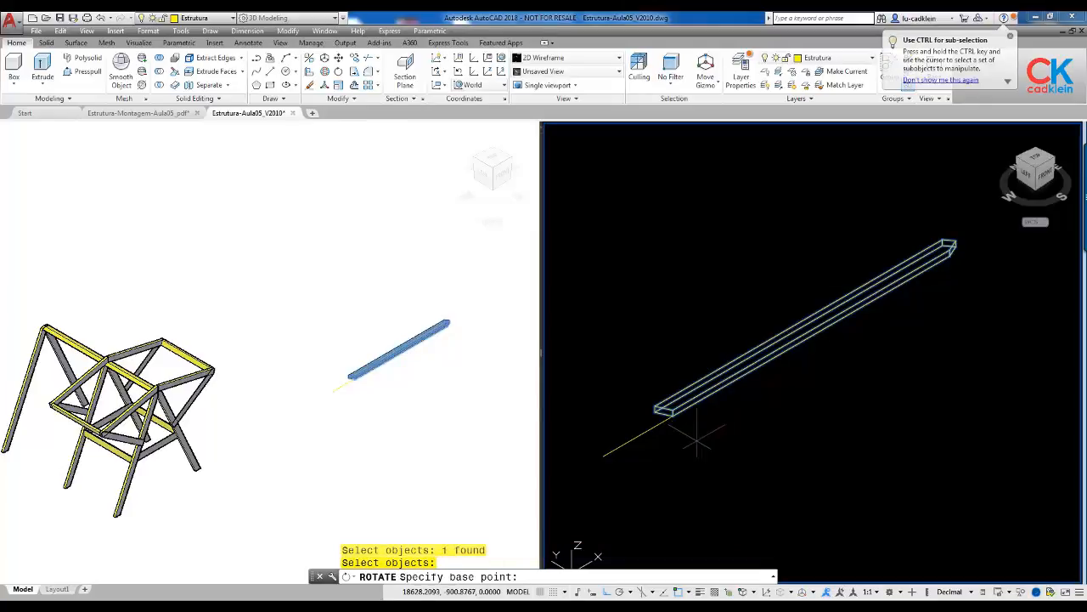
{"action": "left_click", "coordinate": [673, 413]}
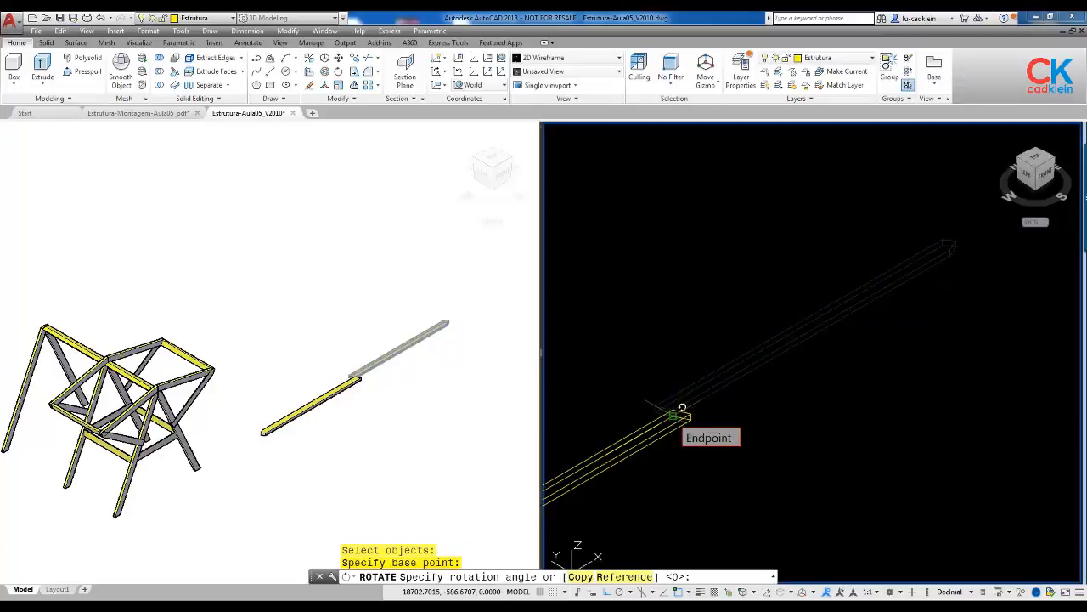
{"action": "type", "text": "r"}
{"action": "key", "text": "Return"}
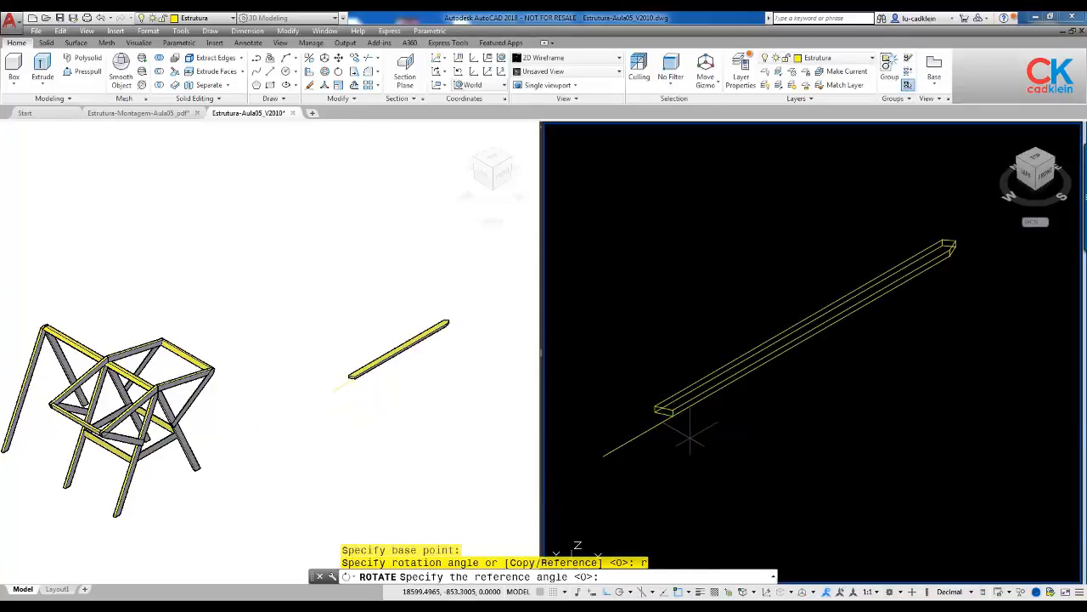
{"action": "left_click", "coordinate": [672, 414]}
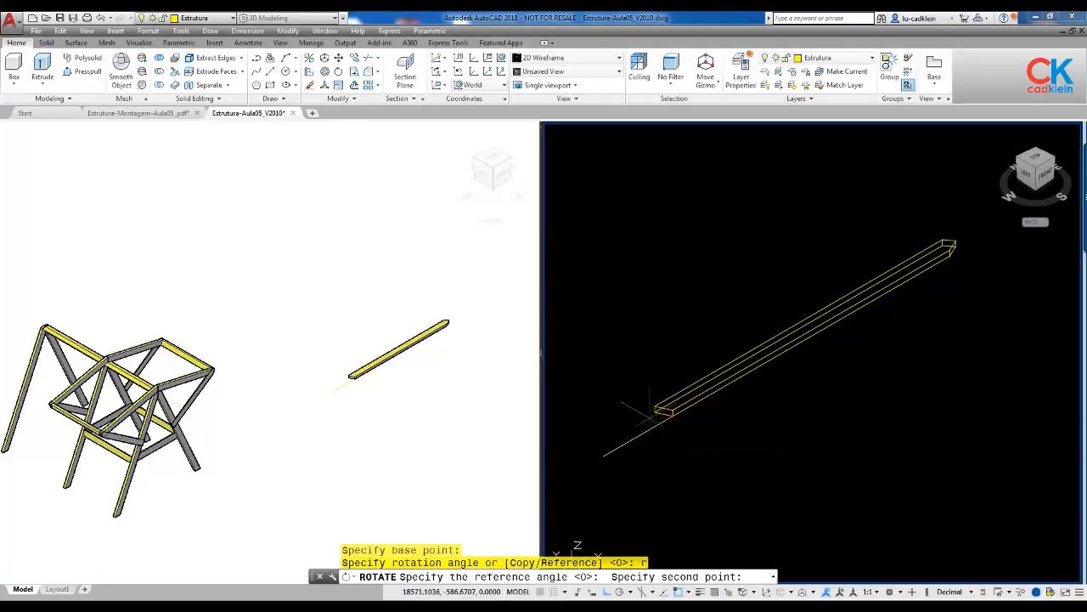
{"action": "scroll", "coordinate": [658, 408], "scroll_direction": "up", "scroll_amount": 3}
{"action": "left_click", "coordinate": [663, 401]}
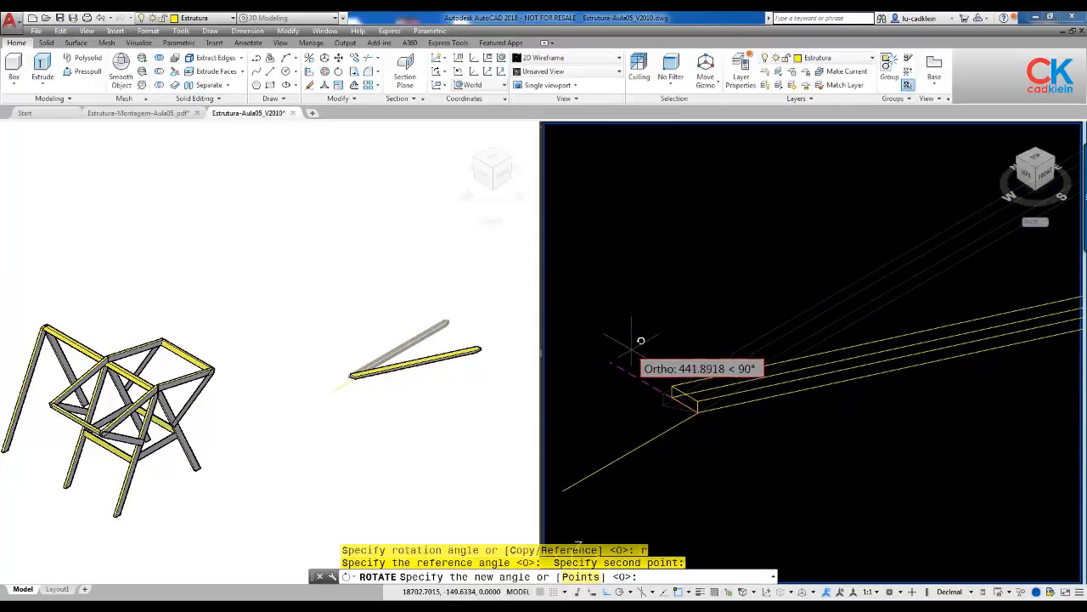
{"action": "key", "text": "F8"}
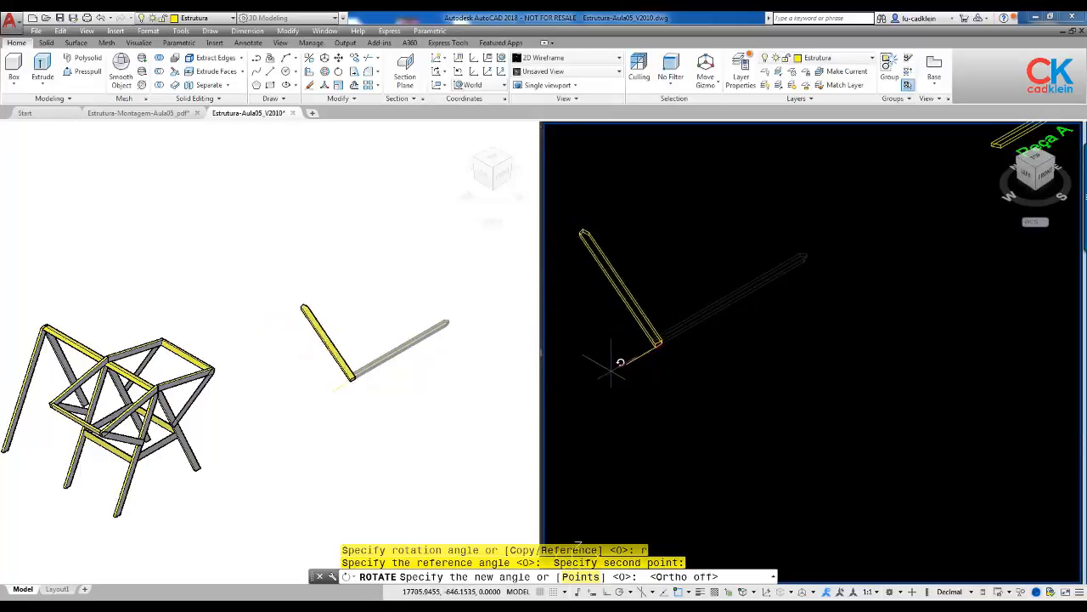
{"action": "scroll", "coordinate": [629, 352], "scroll_direction": "up", "scroll_amount": 3}
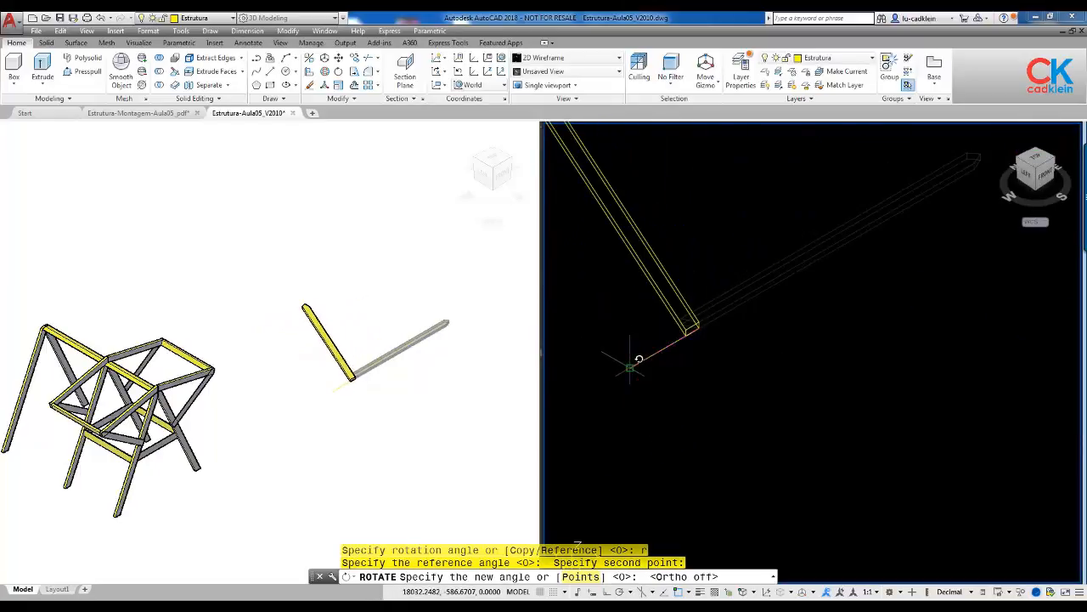
{"action": "left_click", "coordinate": [629, 367]}
{"action": "scroll", "coordinate": [660, 382], "scroll_direction": "down", "scroll_amount": 4}
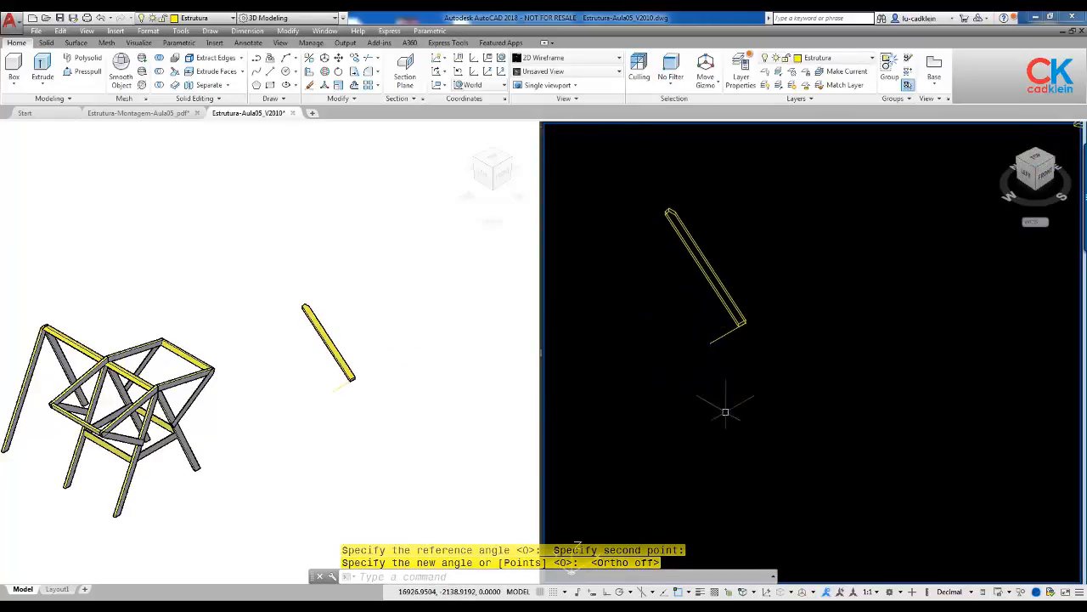
Step: Mirror the Peça A solid about a line along Y through its upper end's inner corner, with Ortho on, keeping the original
{"action": "scroll", "coordinate": [731, 326], "scroll_direction": "up", "scroll_amount": 4}
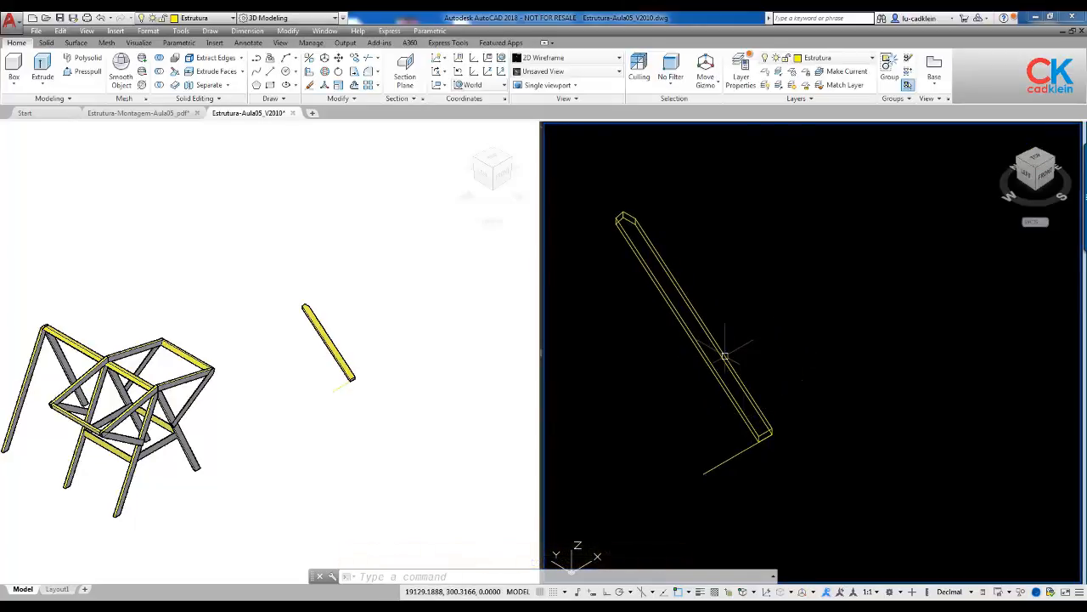
{"action": "type", "text": "MI"}
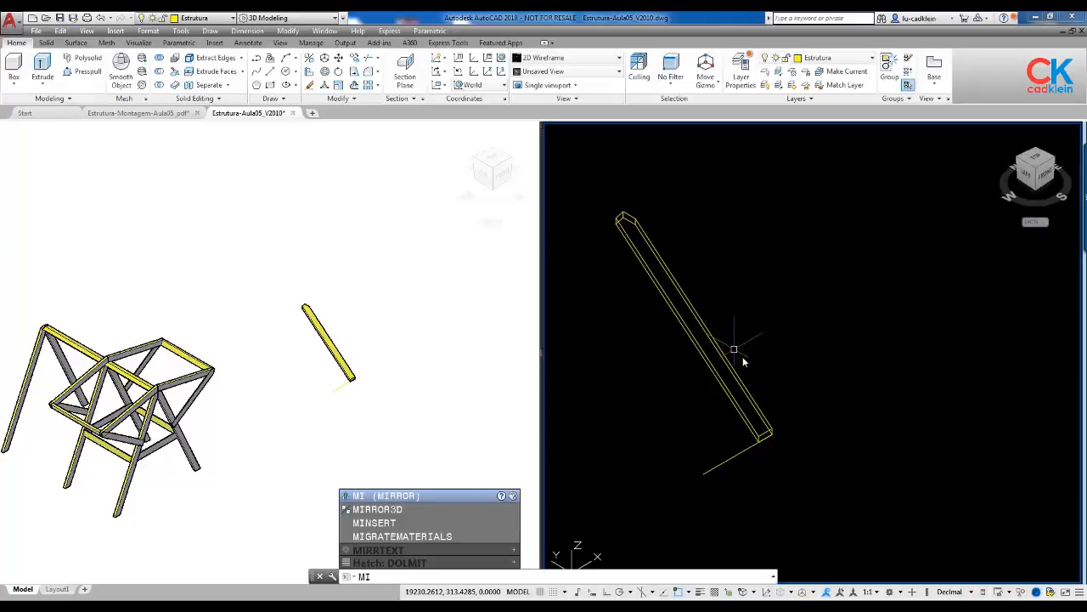
{"action": "key", "text": "Return"}
{"action": "left_click", "coordinate": [728, 359]}
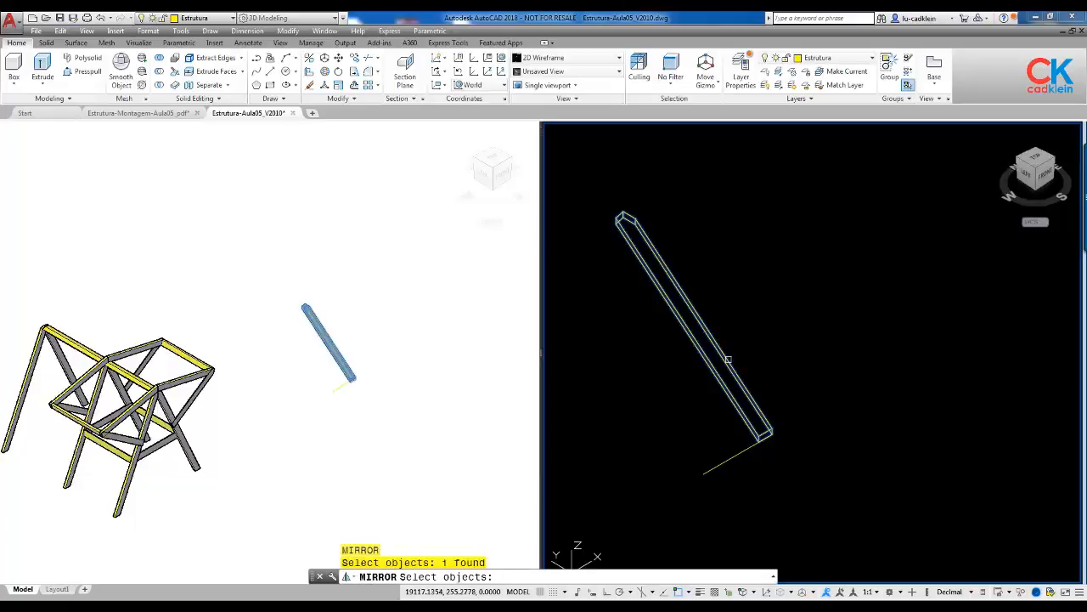
{"action": "key", "text": "Return"}
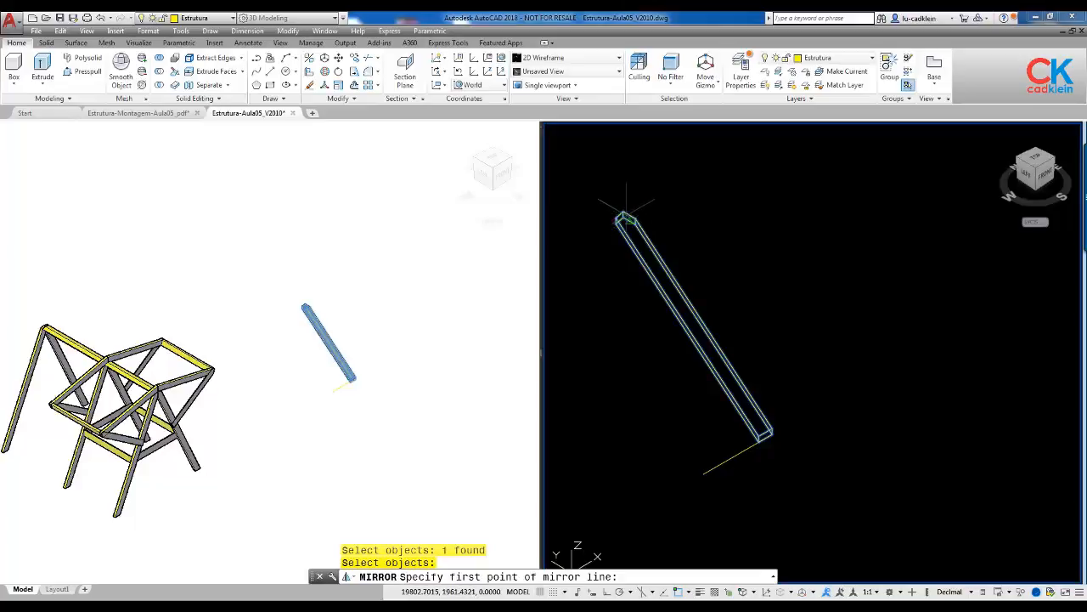
{"action": "scroll", "coordinate": [623, 209], "scroll_direction": "up", "scroll_amount": 5}
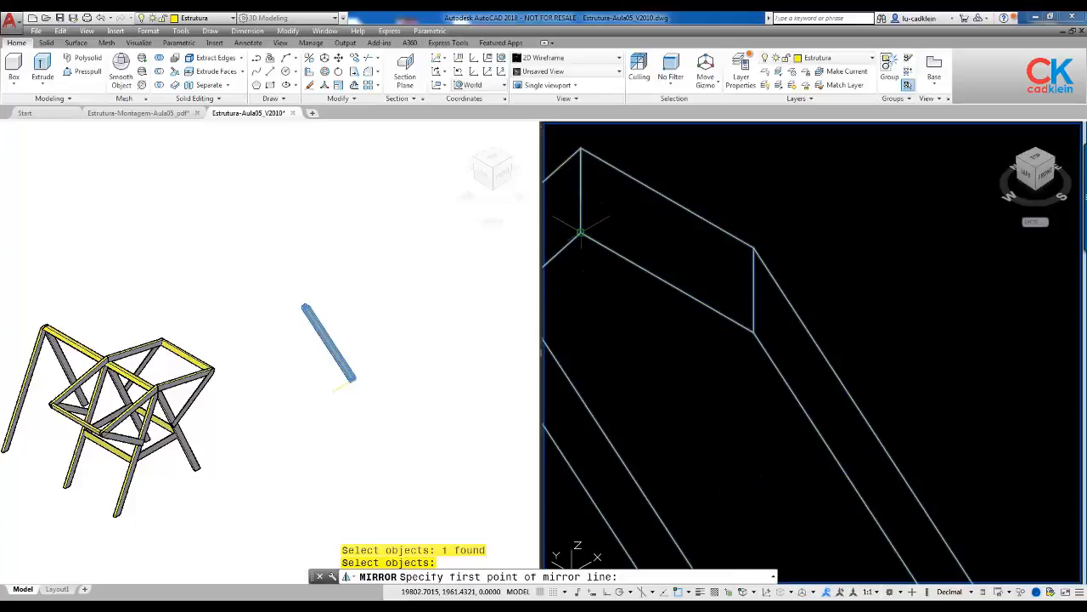
{"action": "left_click", "coordinate": [581, 231]}
{"action": "scroll", "coordinate": [588, 238], "scroll_direction": "down", "scroll_amount": 5}
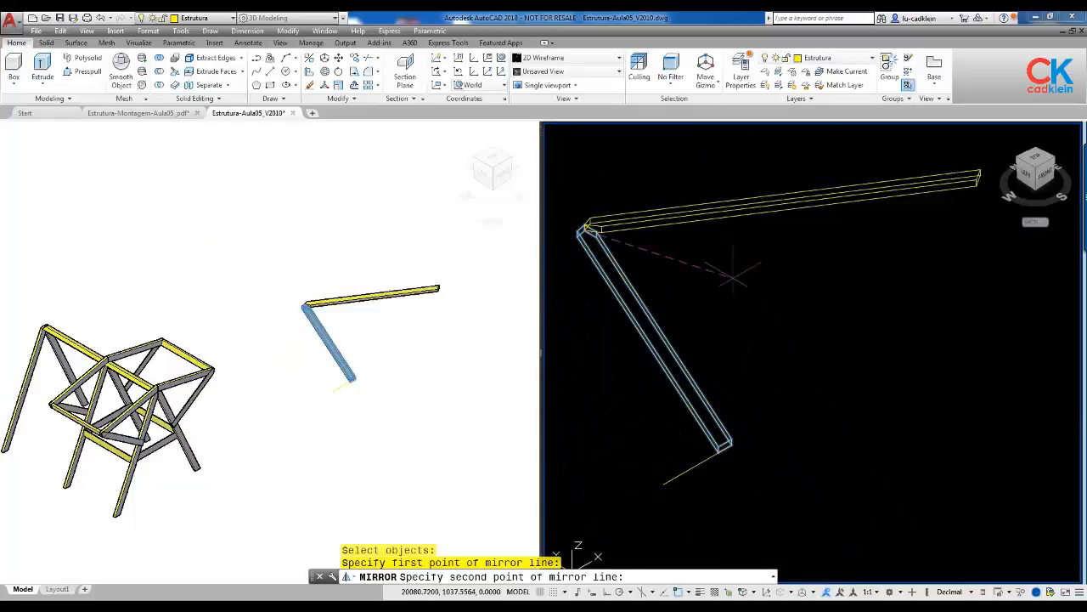
{"action": "key", "text": "F8"}
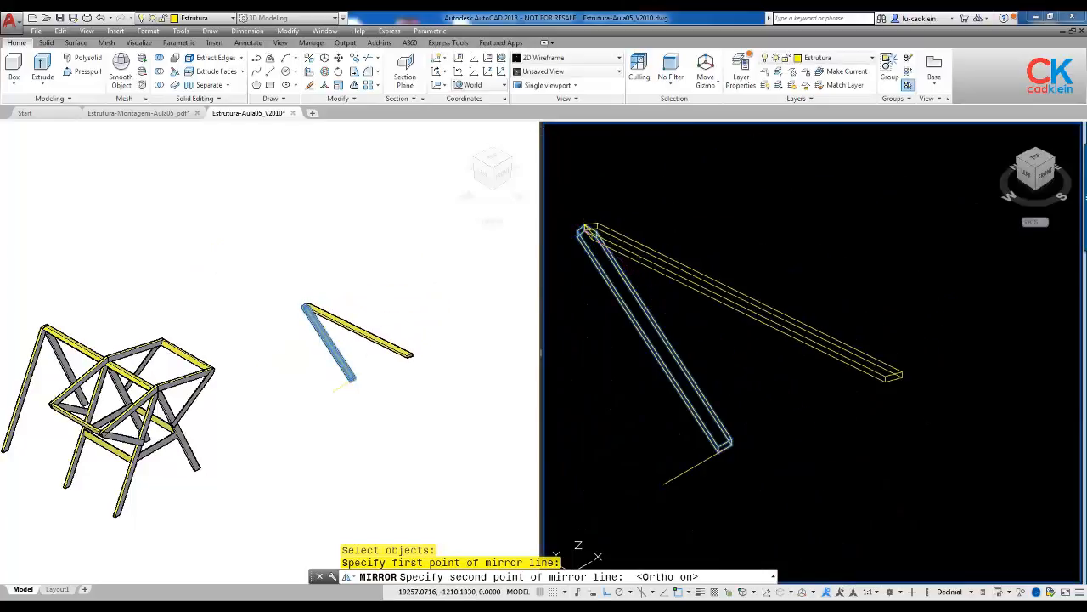
{"action": "left_click", "coordinate": [910, 431]}
{"action": "key", "text": "Return"}
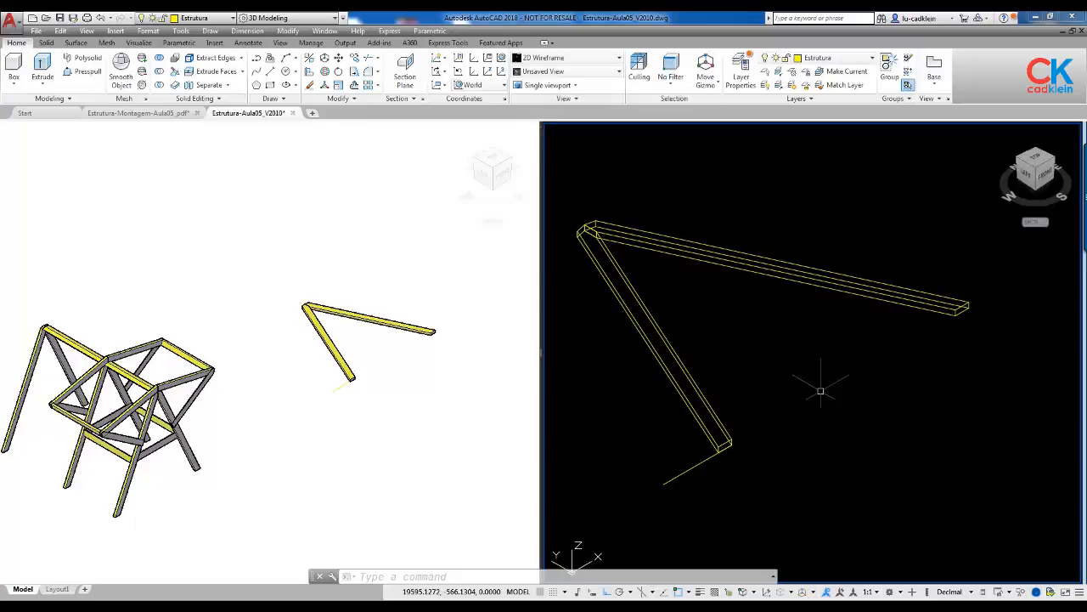
Step: Rotate both Peça A legs upright about the X axis with 3D Rotate, using the guide line's free end as base point
{"action": "left_click", "coordinate": [325, 72]}
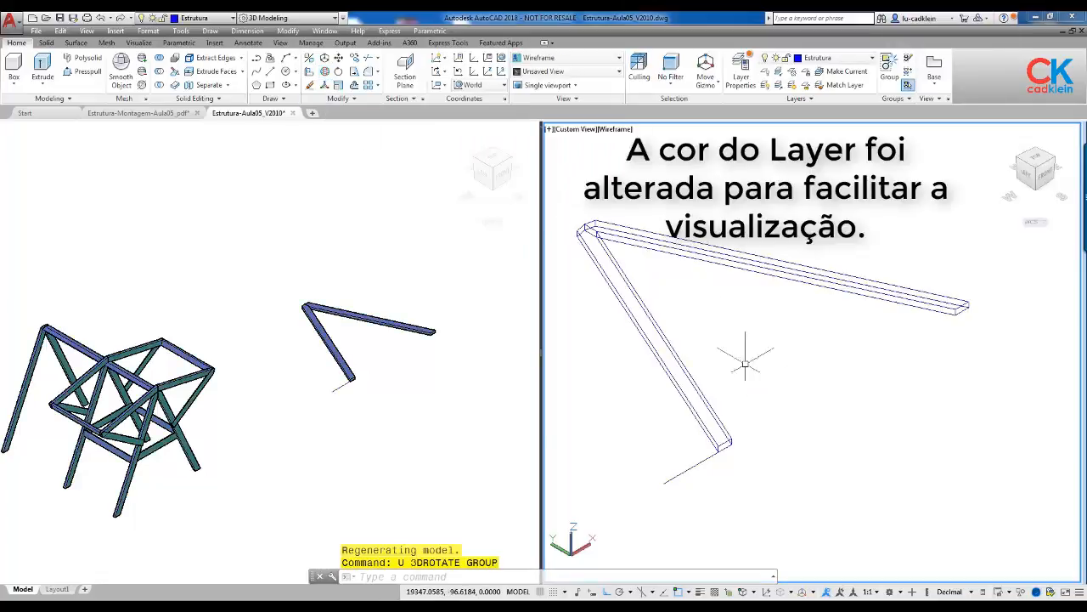
{"action": "left_click", "coordinate": [325, 73]}
{"action": "left_click", "coordinate": [699, 303]}
{"action": "left_click", "coordinate": [605, 216]}
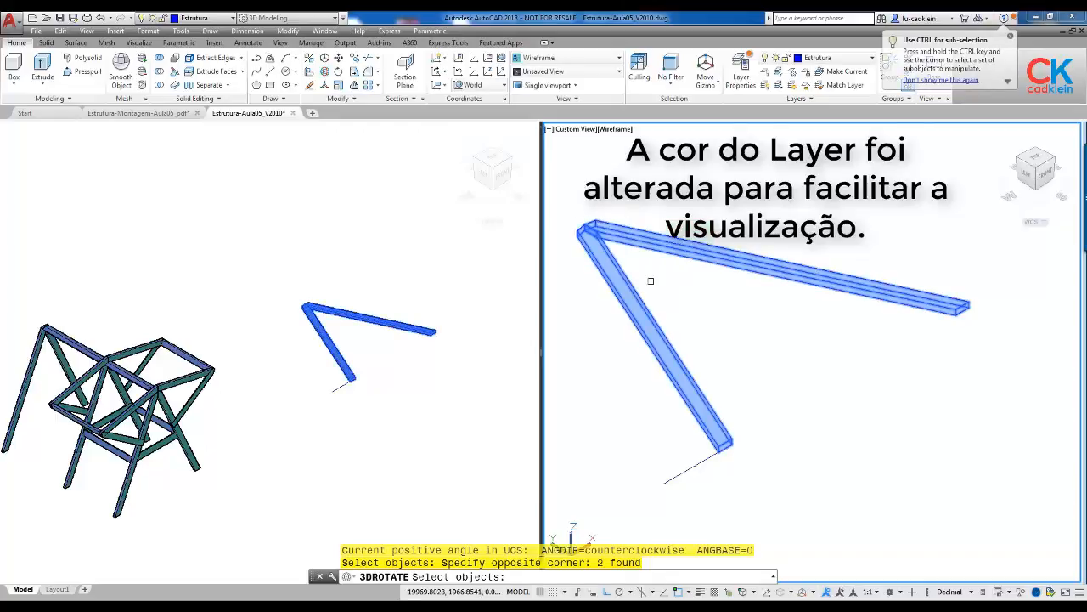
{"action": "key", "text": "Return"}
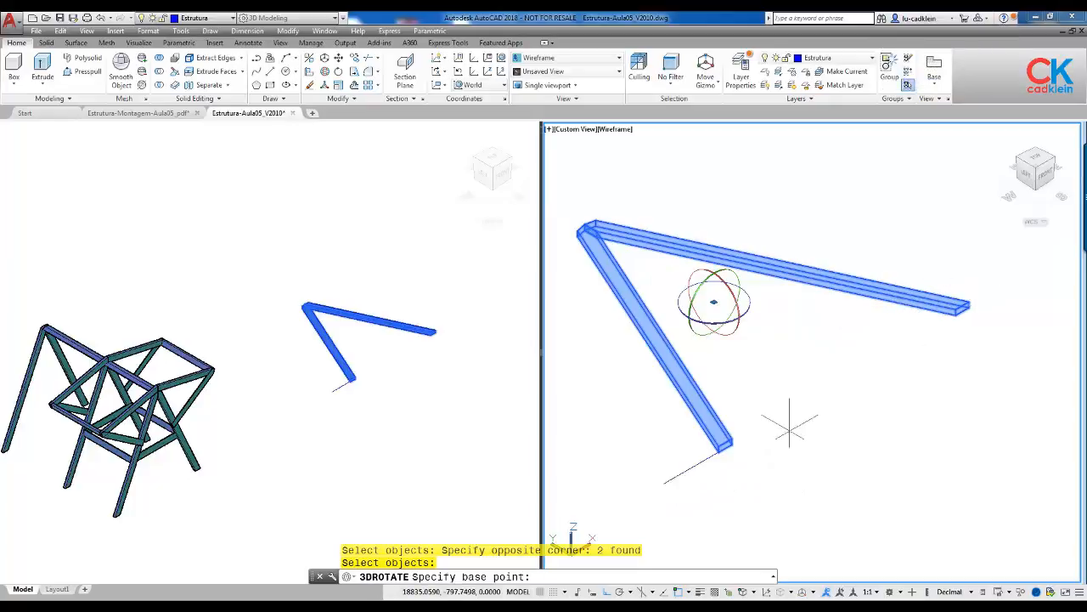
{"action": "left_click", "coordinate": [663, 484]}
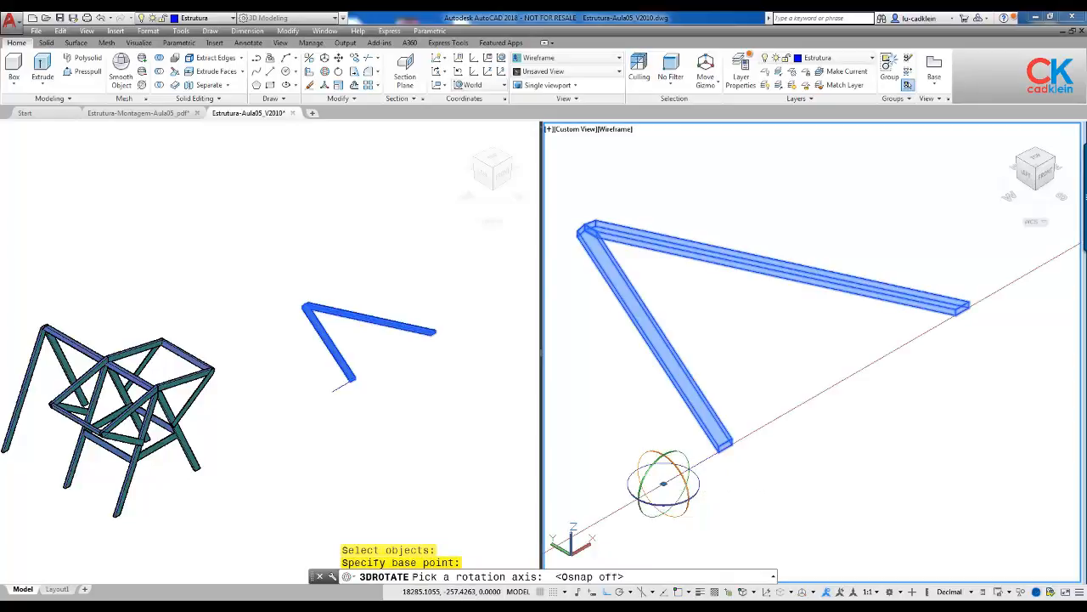
{"action": "left_click", "coordinate": [661, 458]}
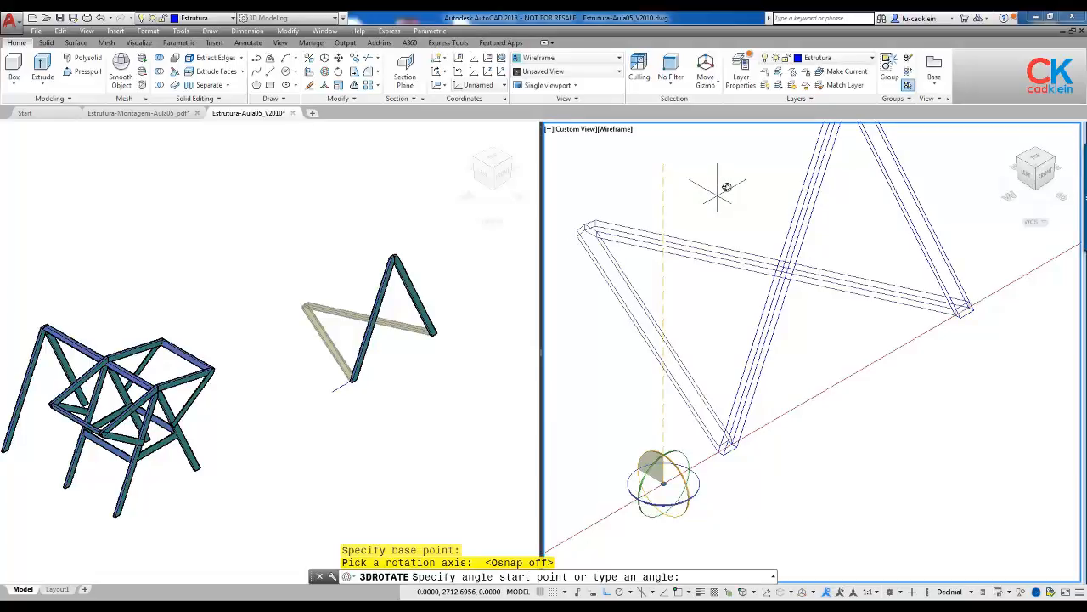
{"action": "left_click", "coordinate": [718, 188]}
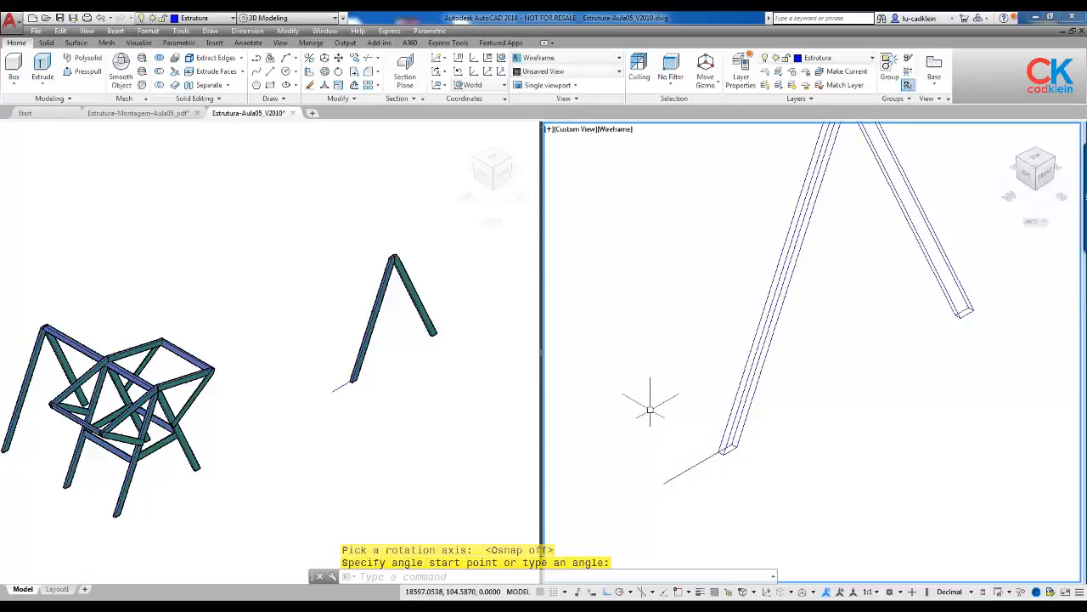
Step: Switch to the Estrutura-Montagem-Aula05_pdf drawing and examine the spacings between the leg frames in the side view
{"action": "left_click", "coordinate": [140, 113]}
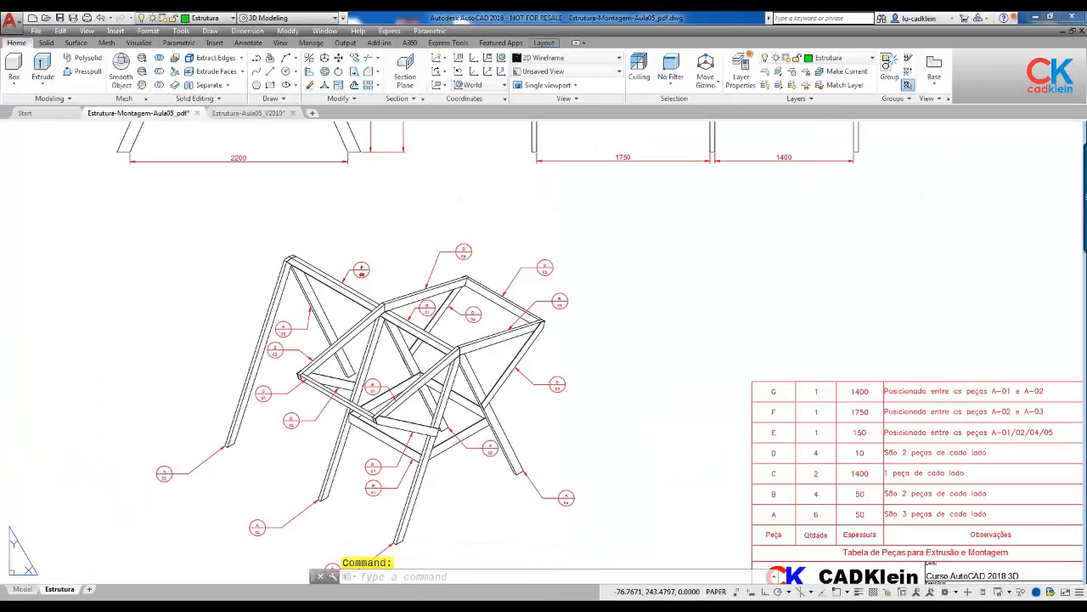
{"action": "scroll", "coordinate": [499, 276], "scroll_direction": "down", "scroll_amount": 5}
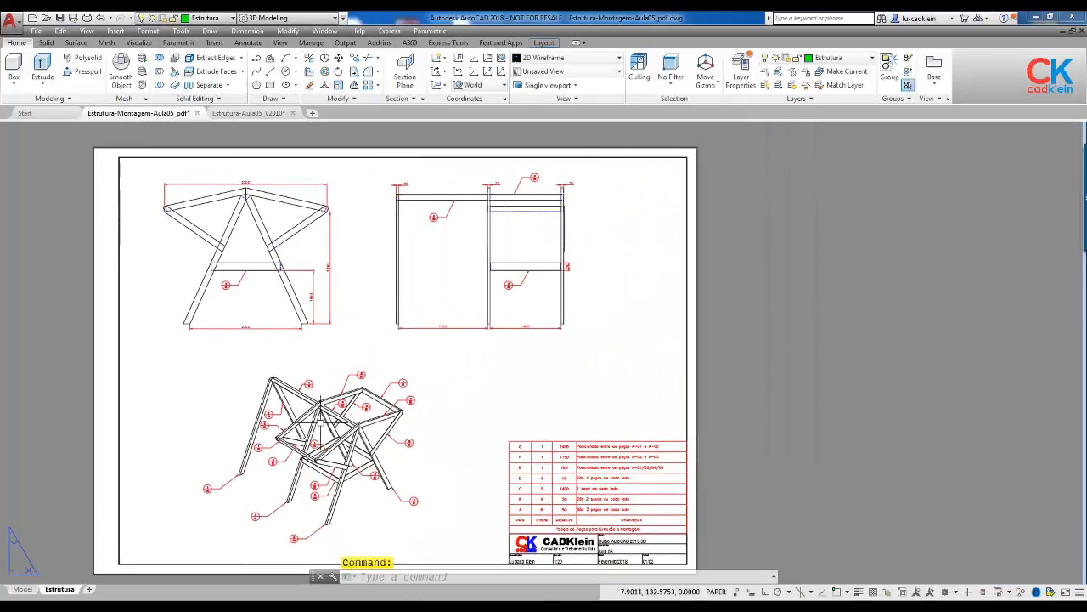
{"action": "scroll", "coordinate": [460, 263], "scroll_direction": "up", "scroll_amount": 6}
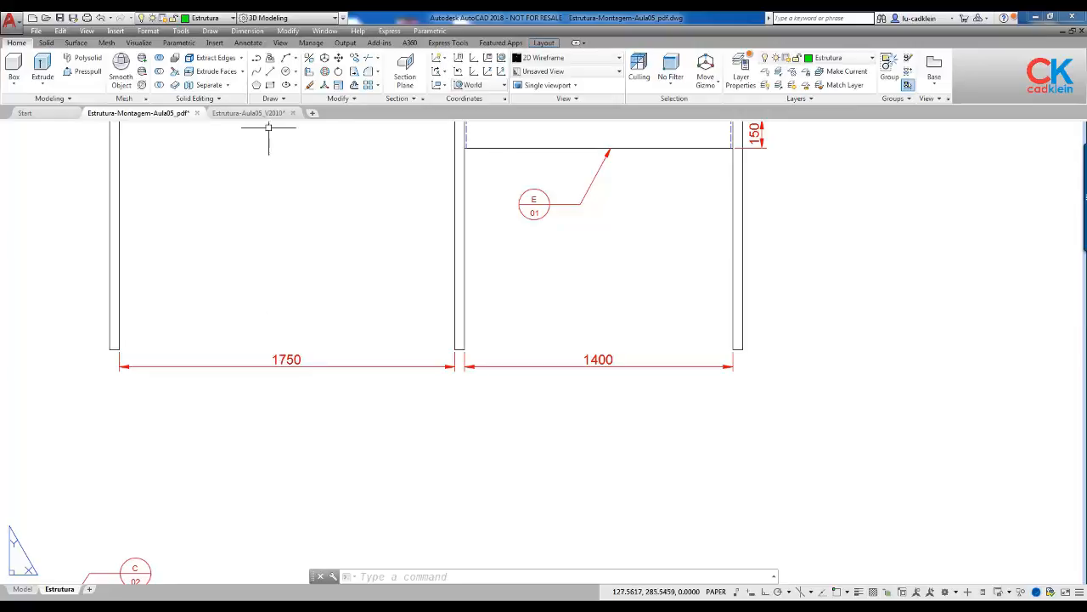
Step: Return to the Estrutura-Aula05_V2010 drawing and draw a 1400 line in positive Y from the leg's lower back corner, with object snap on
{"action": "left_click", "coordinate": [247, 113]}
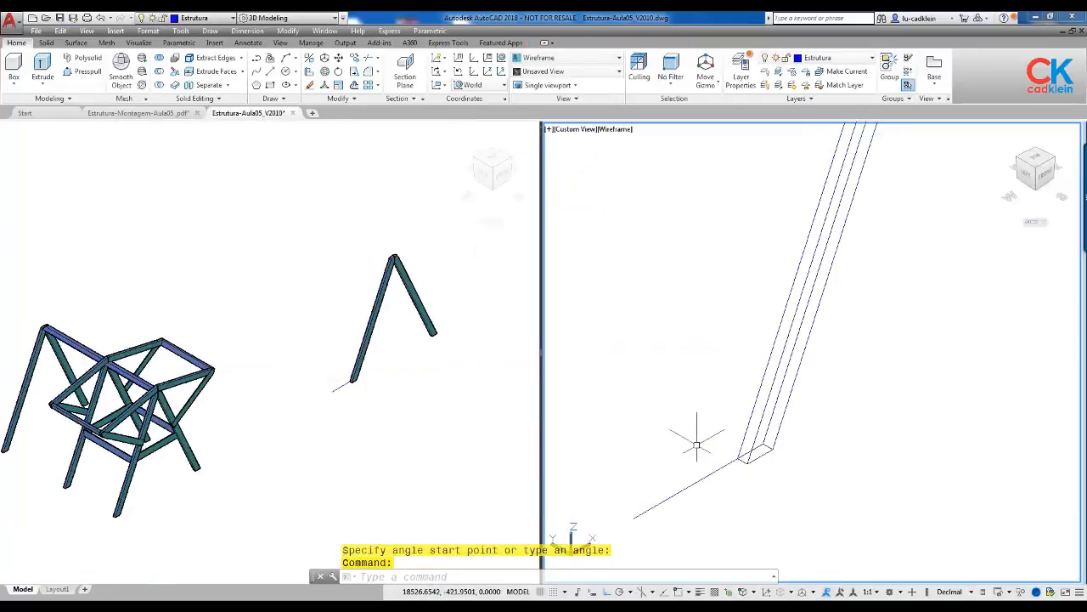
{"action": "type", "text": "l"}
{"action": "key", "text": "Return"}
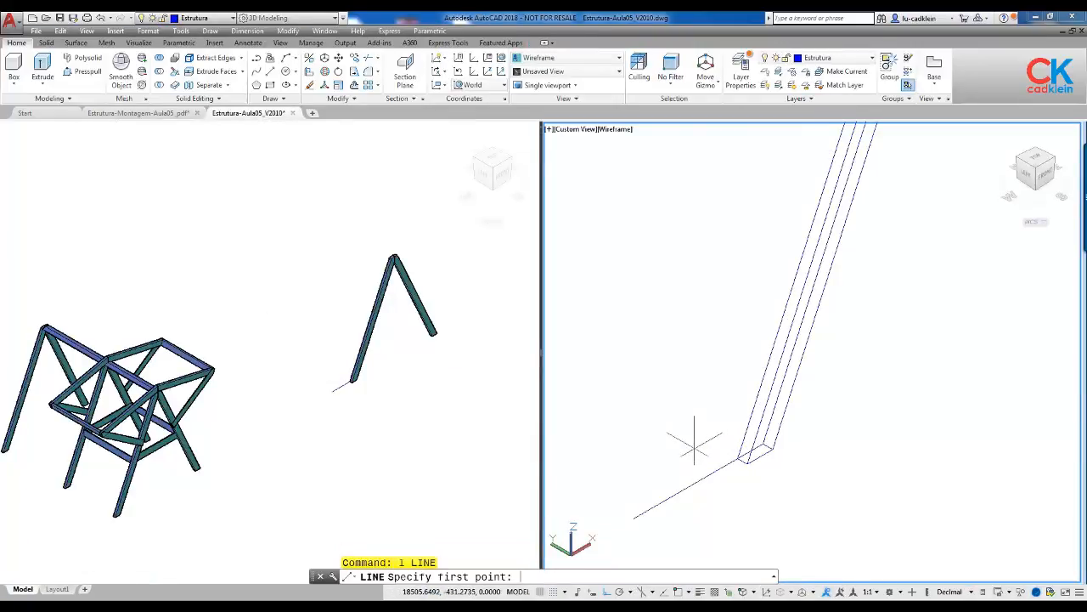
{"action": "key", "text": "F3"}
{"action": "left_click", "coordinate": [742, 458]}
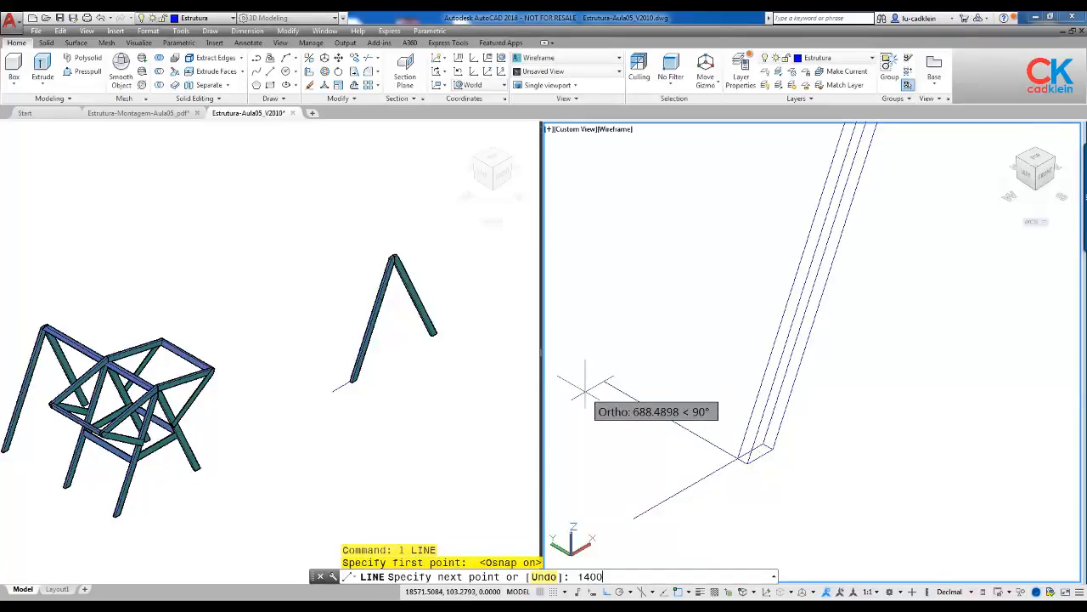
{"action": "key", "text": "Return"}
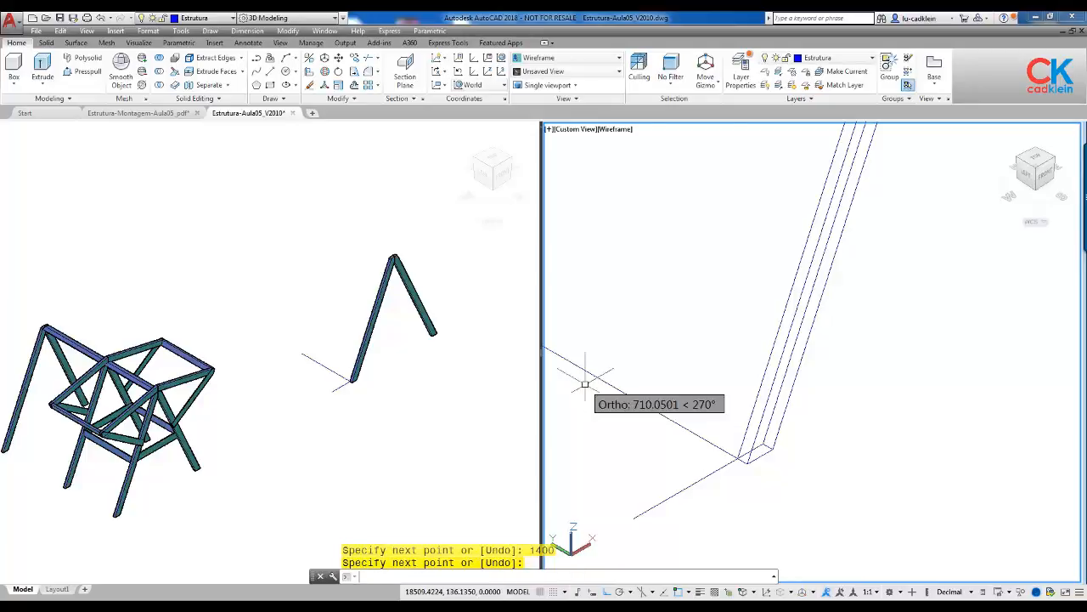
{"action": "key", "text": "Return"}
Step: Copy the pair of legs from the lower front corner of one leg to the far end of the 1400 line
{"action": "scroll", "coordinate": [661, 357], "scroll_direction": "down", "scroll_amount": 4}
{"action": "type", "text": "co"}
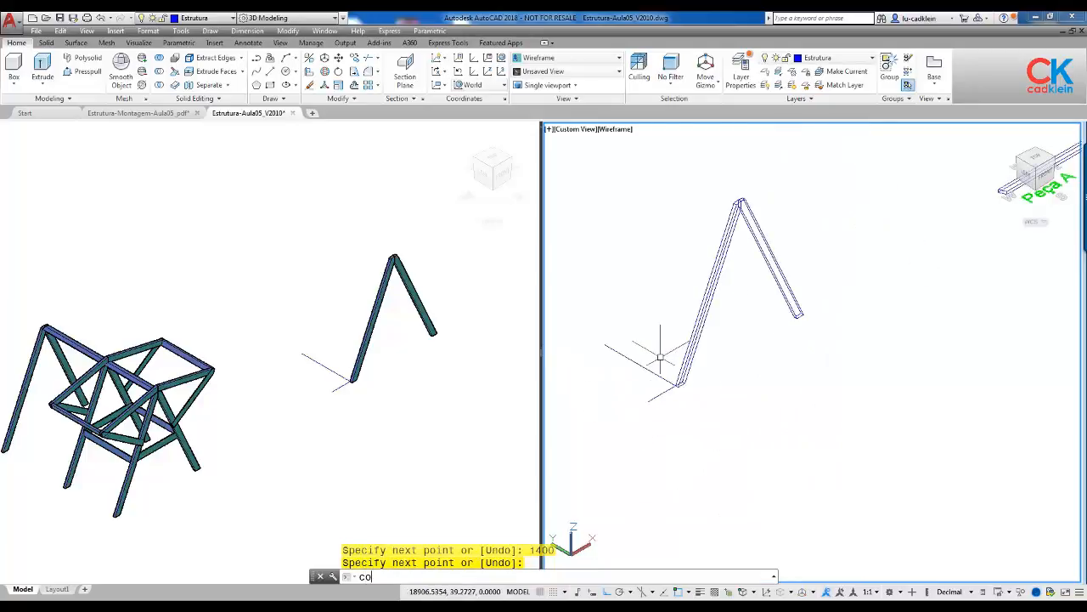
{"action": "key", "text": "Return"}
{"action": "left_click", "coordinate": [813, 286]}
{"action": "left_click", "coordinate": [665, 279]}
{"action": "key", "text": "Return"}
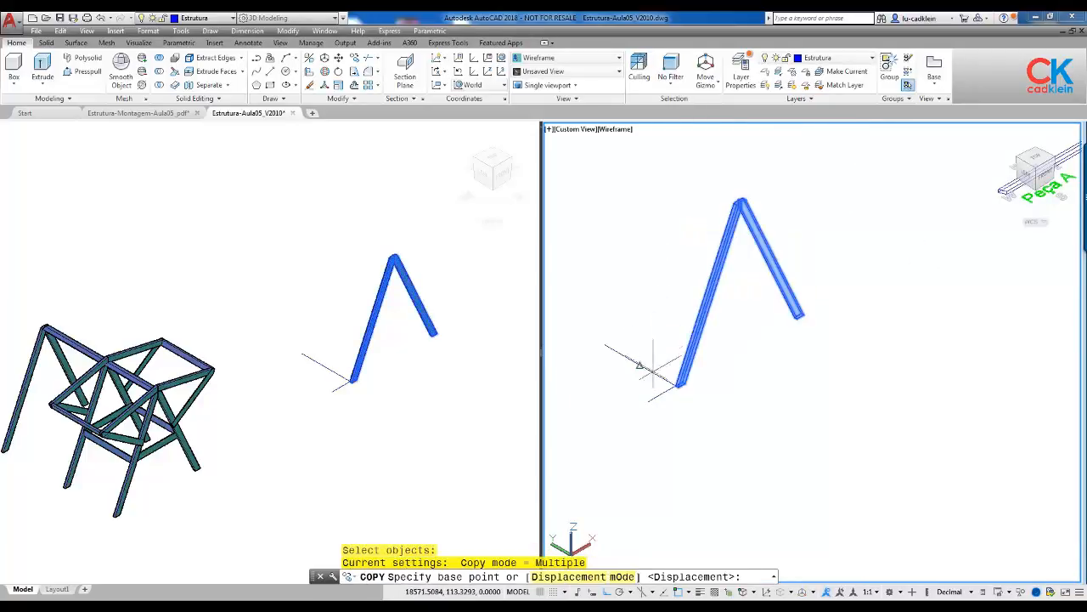
{"action": "scroll", "coordinate": [651, 376], "scroll_direction": "up", "scroll_amount": 3}
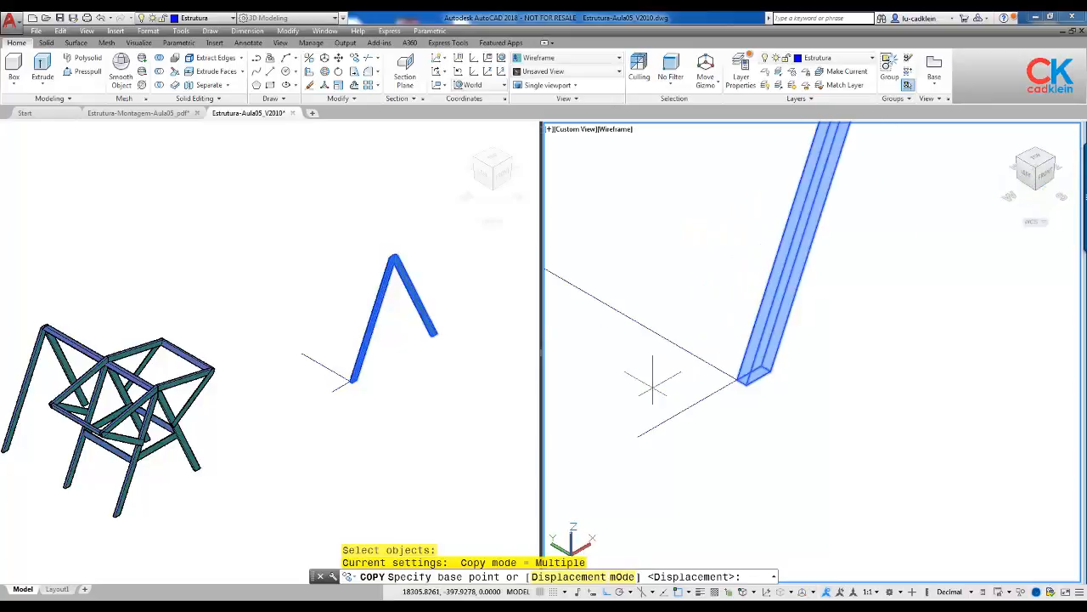
{"action": "left_click", "coordinate": [745, 384]}
{"action": "middle_click_drag", "start_coordinate": [607, 268], "coordinate": [813, 392]}
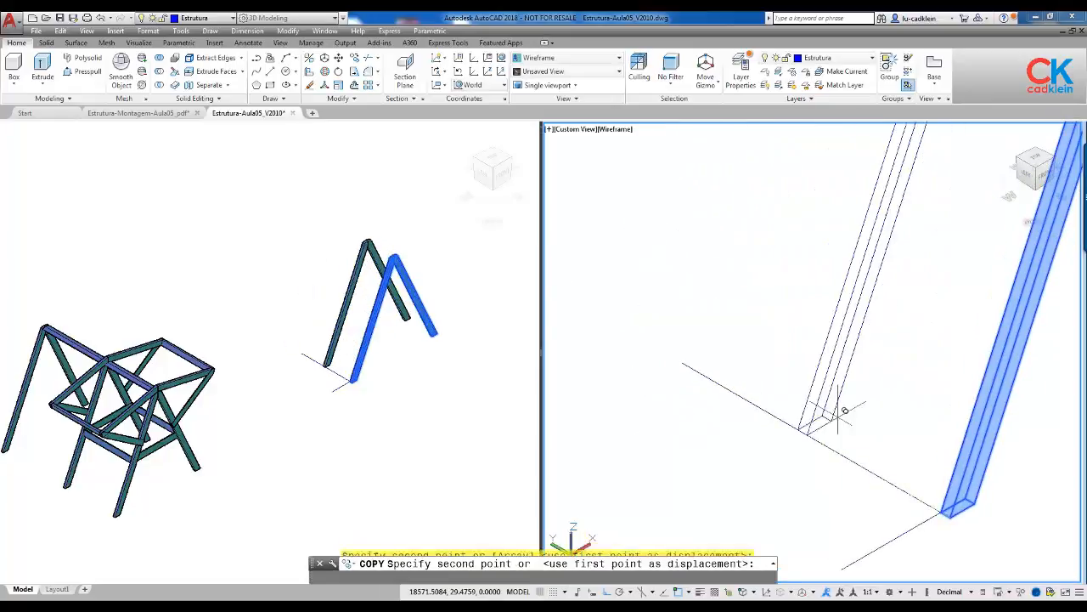
{"action": "left_click", "coordinate": [681, 361]}
{"action": "key", "text": "Return"}
{"action": "scroll", "coordinate": [747, 341], "scroll_direction": "down", "scroll_amount": 3}
{"action": "middle_click_drag", "start_coordinate": [748, 341], "coordinate": [694, 376]}
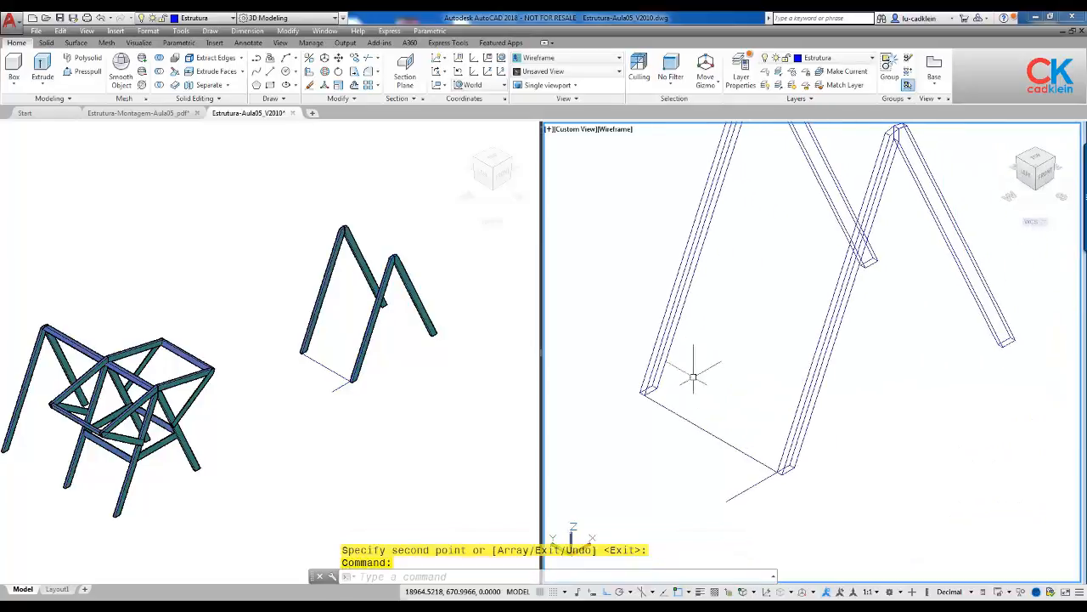
Step: Draw a 1750 line in positive Y from the copied leg frame's lower back corner
{"action": "type", "text": "l"}
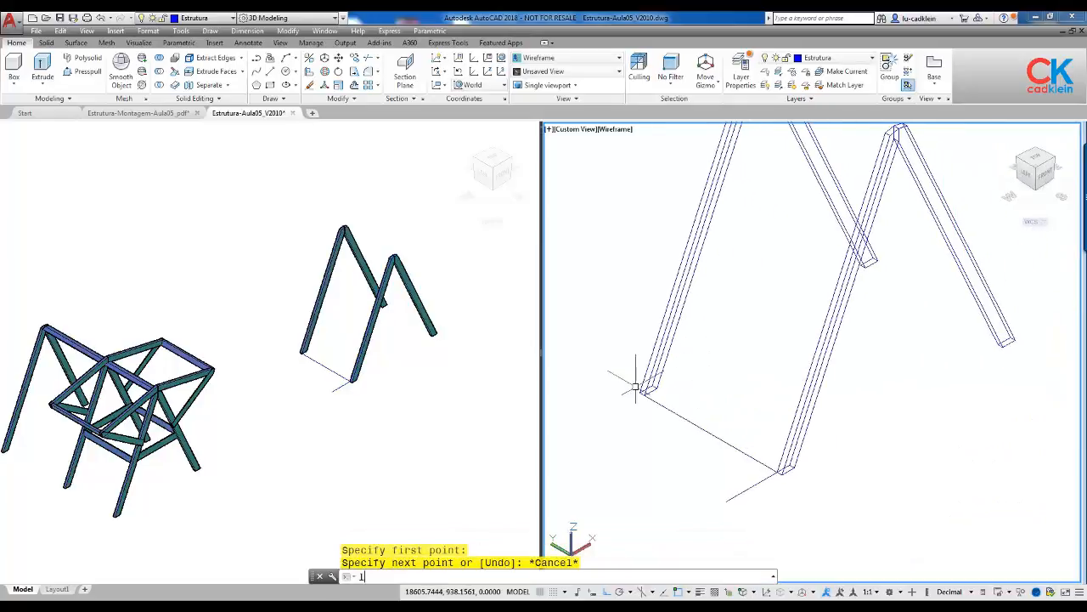
{"action": "key", "text": "Return"}
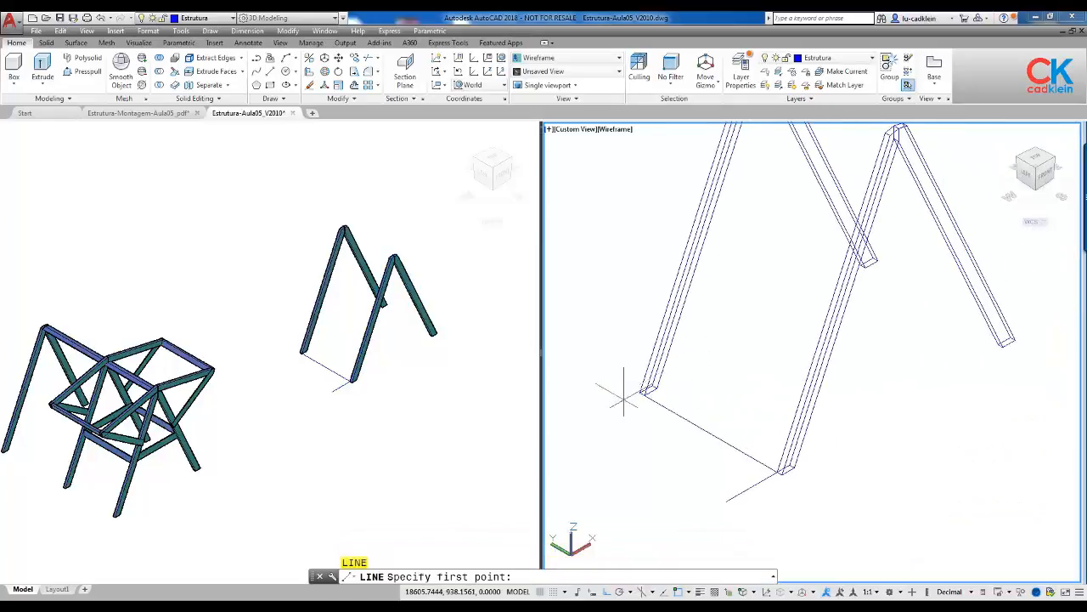
{"action": "left_click", "coordinate": [635, 387]}
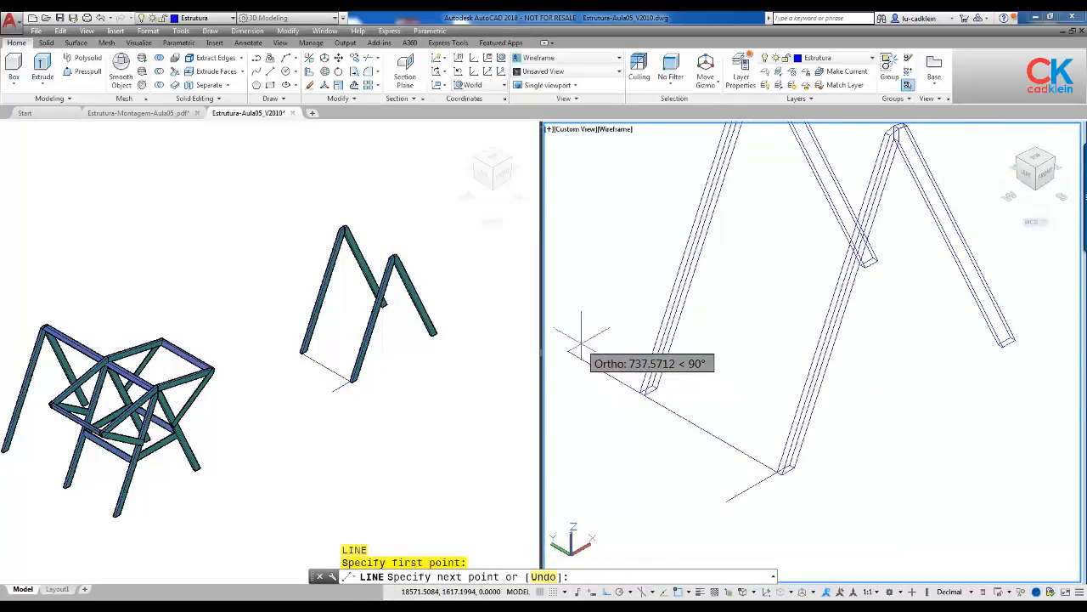
{"action": "type", "text": "1750"}
{"action": "key", "text": "Return"}
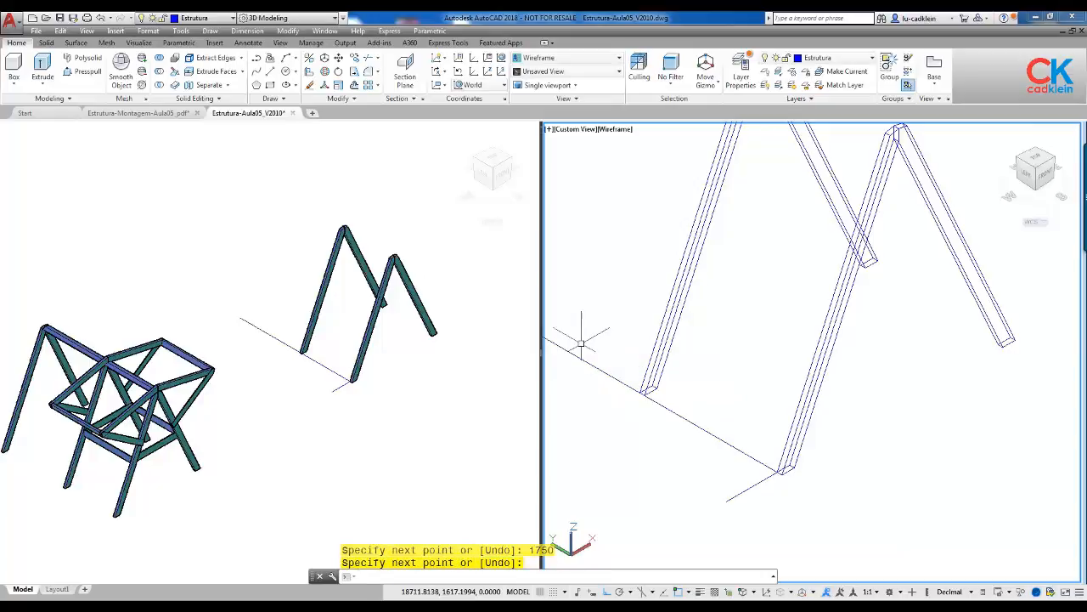
{"action": "scroll", "coordinate": [581, 342], "scroll_direction": "down", "scroll_amount": 2}
{"action": "mouse_move", "coordinate": [581, 341]}
{"action": "middle_mouse_down"}
{"action": "mouse_move", "coordinate": [687, 381]}
{"action": "mouse_move", "coordinate": [671, 389]}
{"action": "middle_mouse_up"}
{"action": "key", "text": "Return"}
Step: Copy the second pair of legs from its lower front corner to the far end of the 1750 line
{"action": "type", "text": "co"}
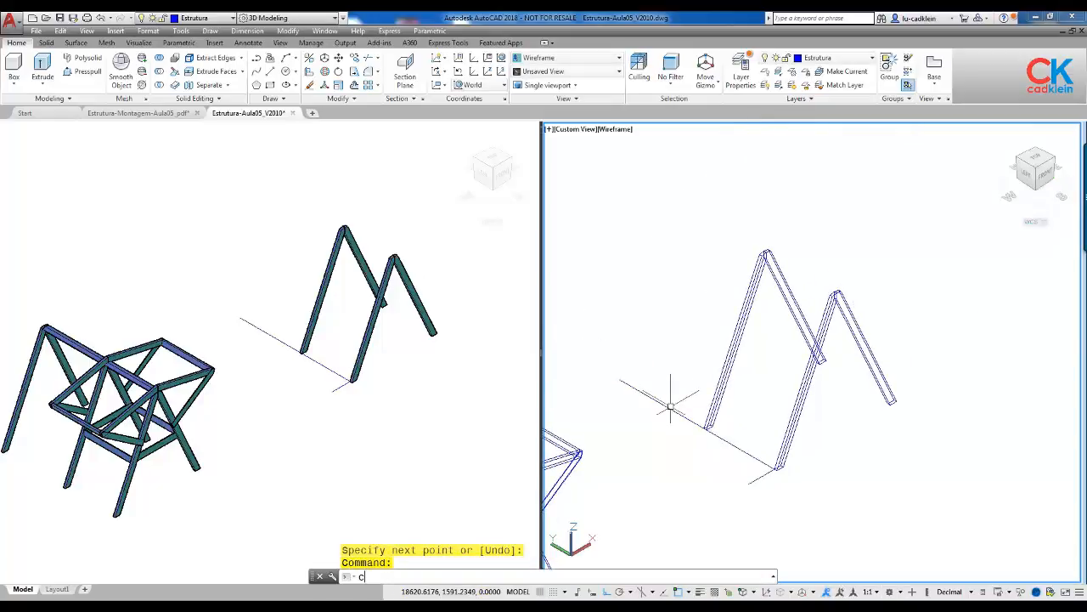
{"action": "key", "text": "Return"}
{"action": "left_click", "coordinate": [791, 334]}
{"action": "left_click", "coordinate": [694, 274]}
{"action": "key", "text": "Return"}
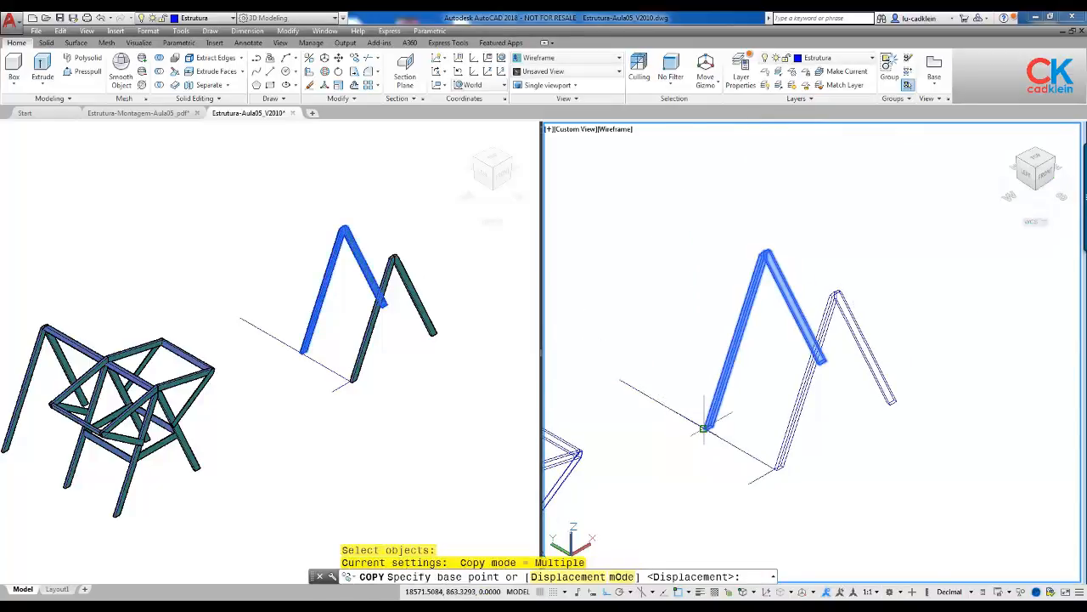
{"action": "scroll", "coordinate": [704, 428], "scroll_direction": "up", "scroll_amount": 3}
{"action": "left_click", "coordinate": [720, 438]}
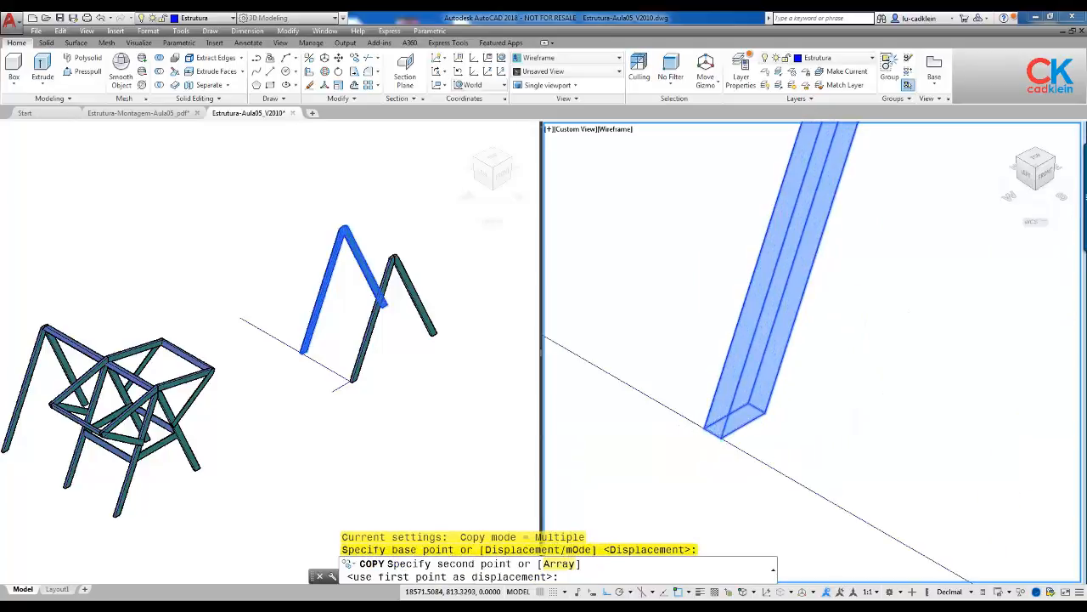
{"action": "scroll", "coordinate": [721, 437], "scroll_direction": "down", "scroll_amount": 3}
{"action": "left_click", "coordinate": [639, 389]}
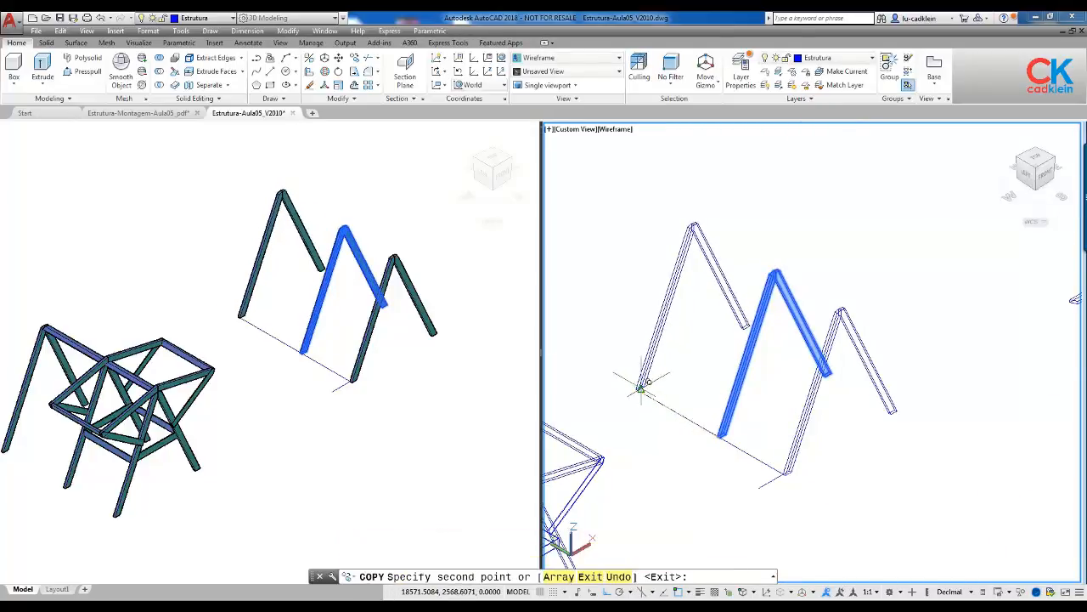
{"action": "scroll", "coordinate": [687, 382], "scroll_direction": "up", "scroll_amount": 5}
{"action": "scroll", "coordinate": [681, 363], "scroll_direction": "down", "scroll_amount": 5}
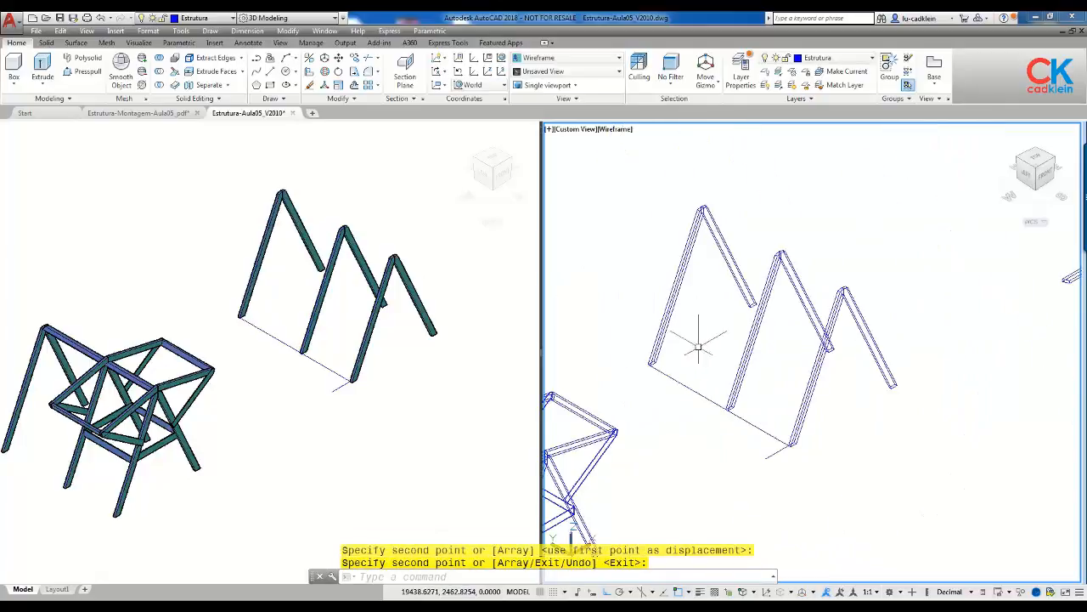
Step: Check the thickness of Peça B in the parts table of the Estrutura-Montagem-Aula05_pdf drawing
{"action": "key", "text": "Return"}
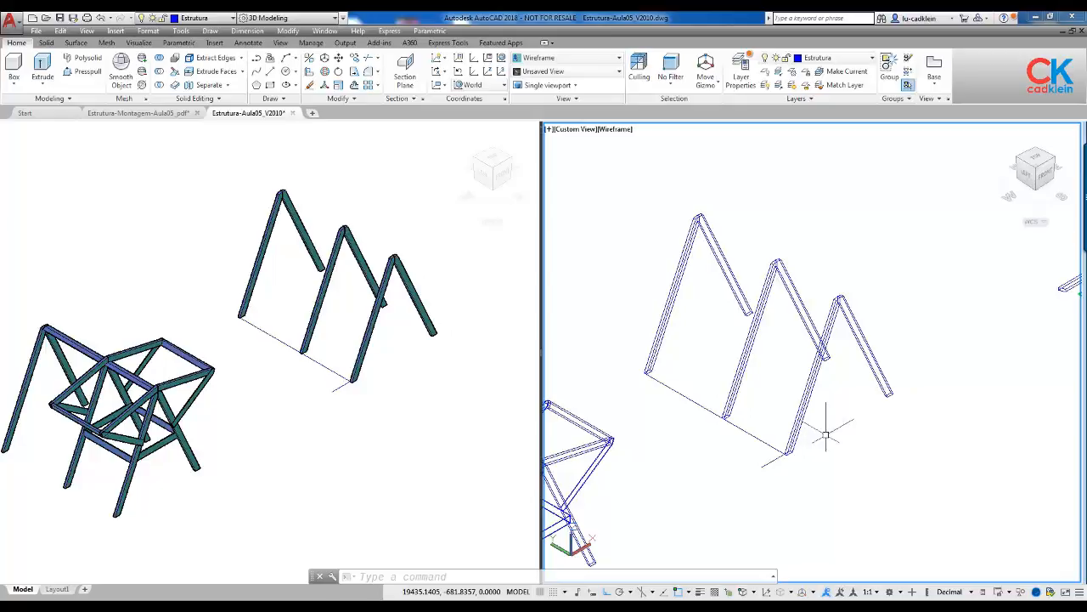
{"action": "key", "text": "ctrl+Tab"}
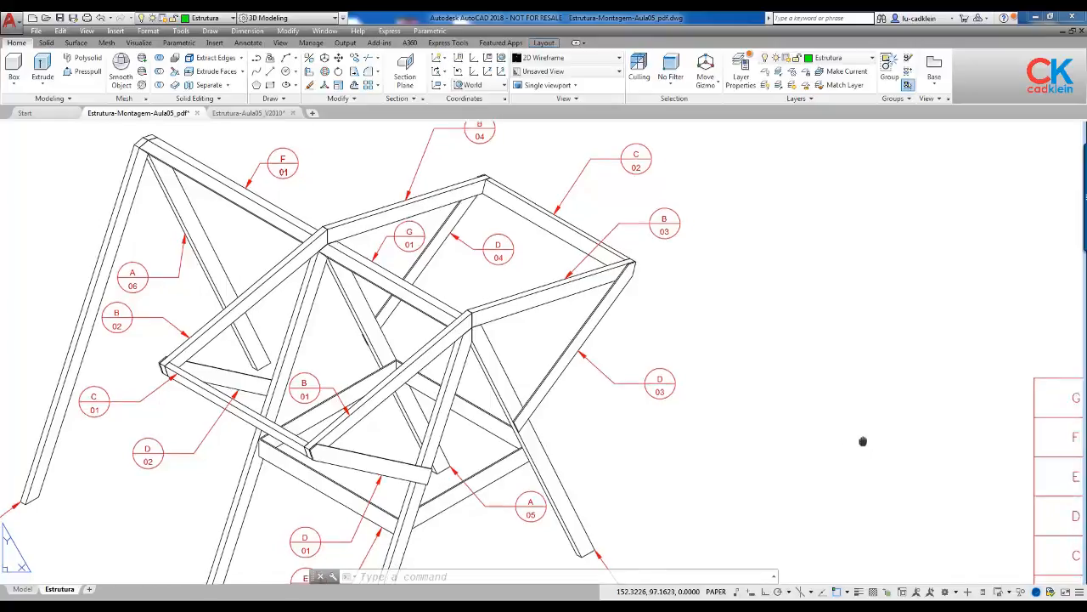
{"action": "middle_click_drag", "start_coordinate": [862, 439], "coordinate": [218, 277]}
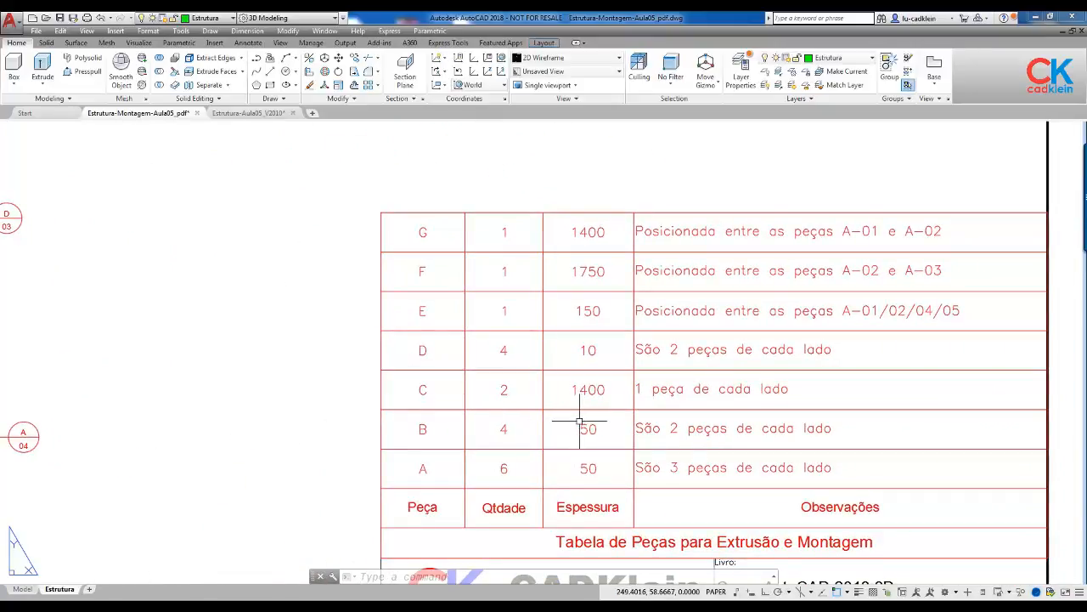
Step: Return to the Estrutura-Aula05_V2010 drawing and extrude the Peça B profile by 50 with Presspull
{"action": "left_click", "coordinate": [248, 113]}
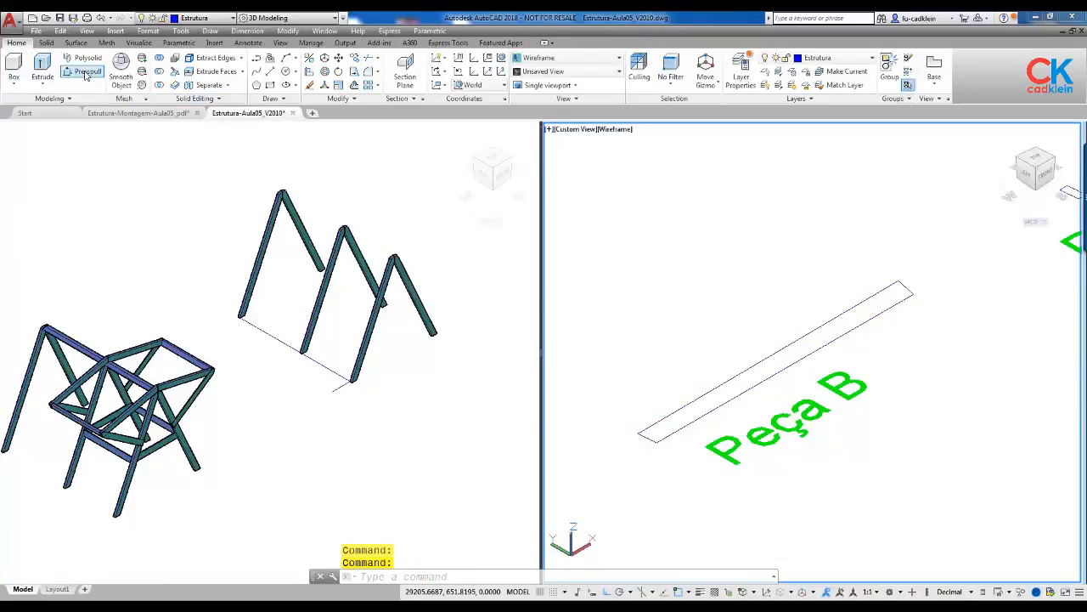
{"action": "left_click", "coordinate": [85, 72]}
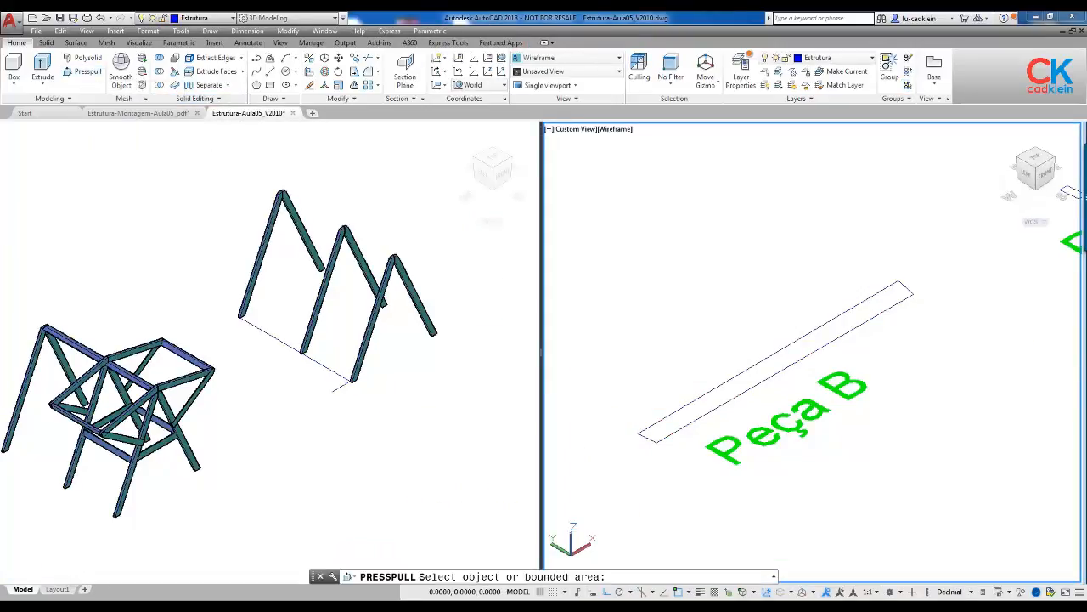
{"action": "left_click", "coordinate": [753, 378]}
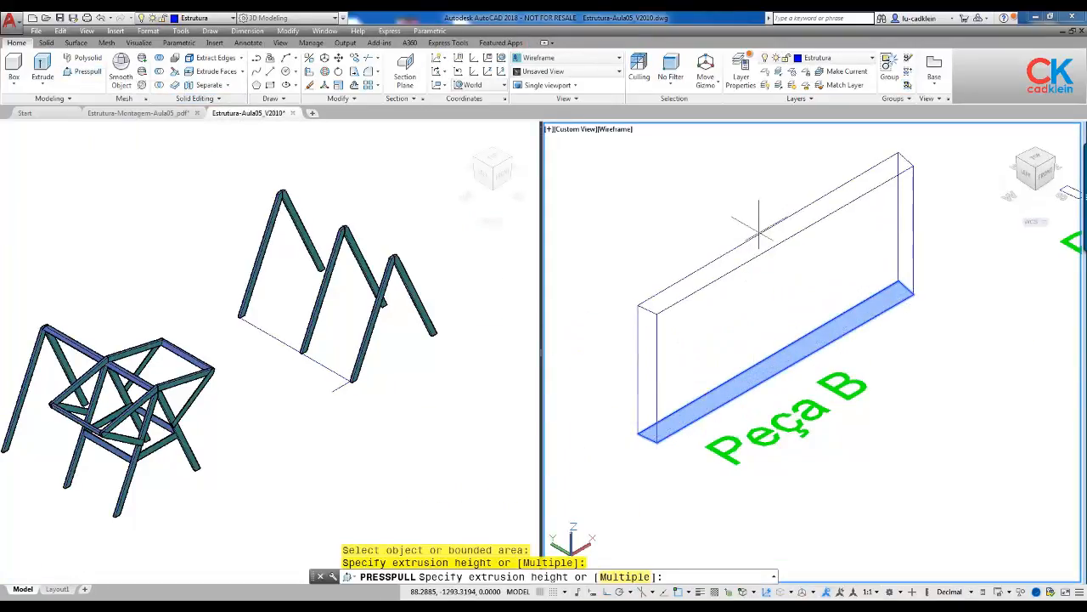
{"action": "type", "text": "50"}
{"action": "key", "text": "Return"}
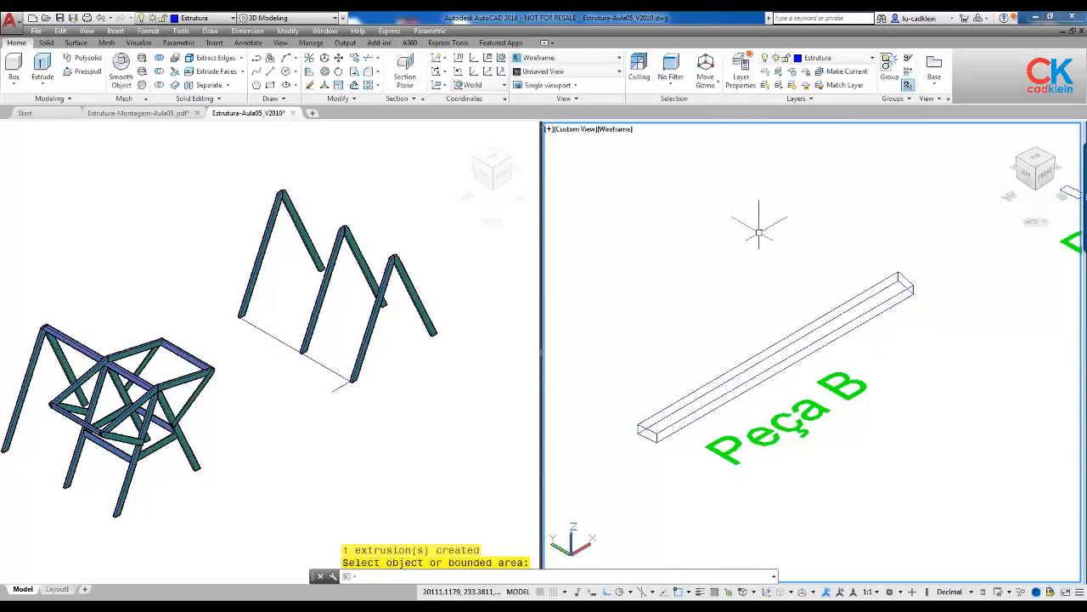
Step: Copy the extruded Peça B bar with Ortho along negative X into the free space beside the leg frames
{"action": "type", "text": "co"}
{"action": "key", "text": "Return"}
{"action": "left_click", "coordinate": [690, 393]}
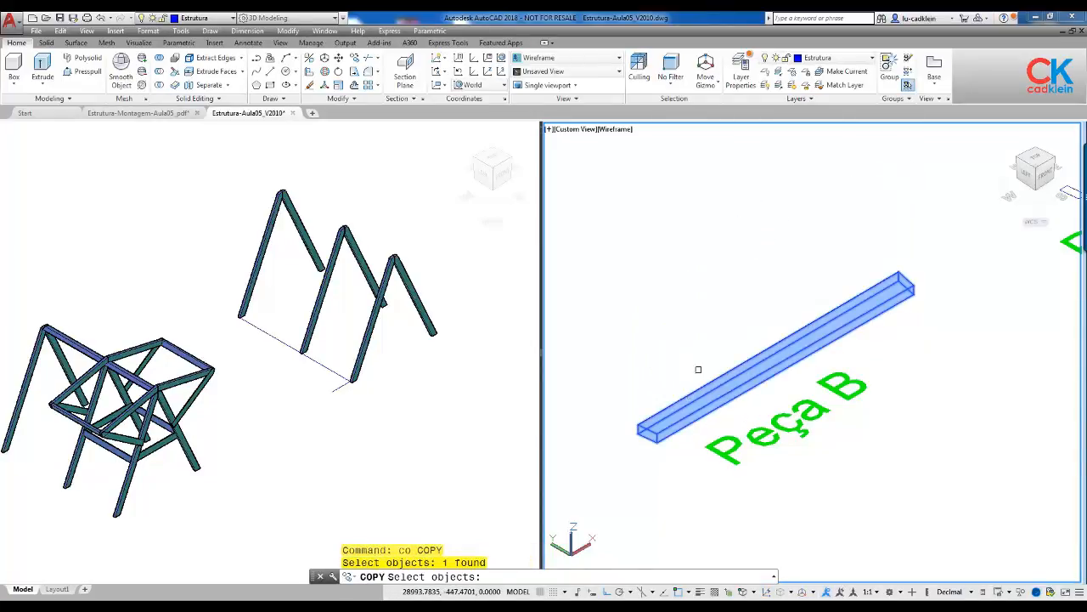
{"action": "key", "text": "Return"}
{"action": "left_click", "coordinate": [755, 338]}
{"action": "scroll", "coordinate": [756, 338], "scroll_direction": "down", "scroll_amount": 7}
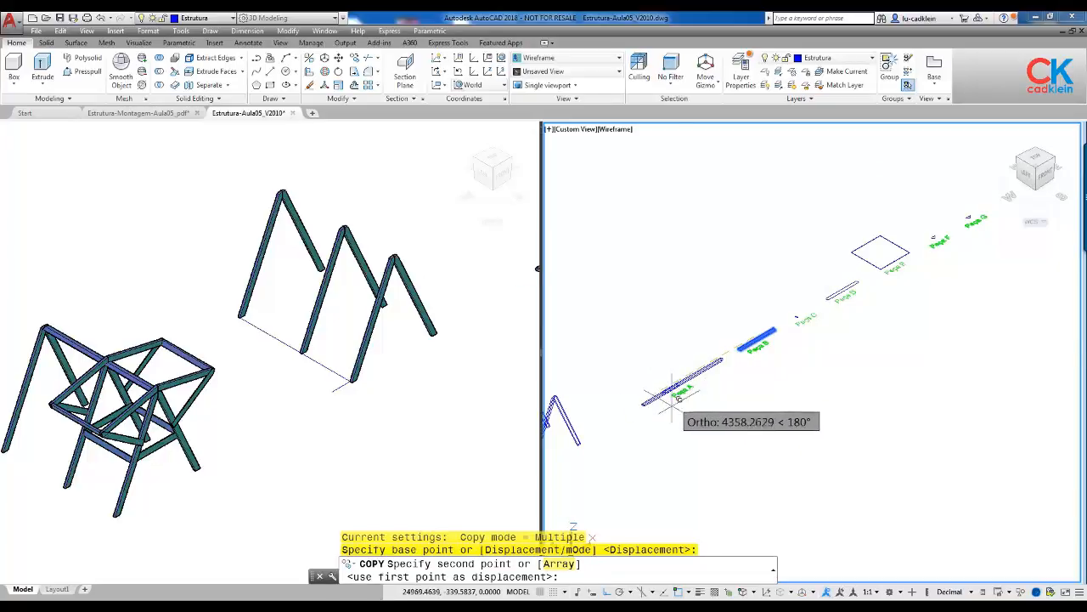
{"action": "left_click", "coordinate": [634, 422]}
{"action": "middle_click_drag", "start_coordinate": [634, 421], "coordinate": [829, 311]}
{"action": "scroll", "coordinate": [824, 328], "scroll_direction": "up", "scroll_amount": 6}
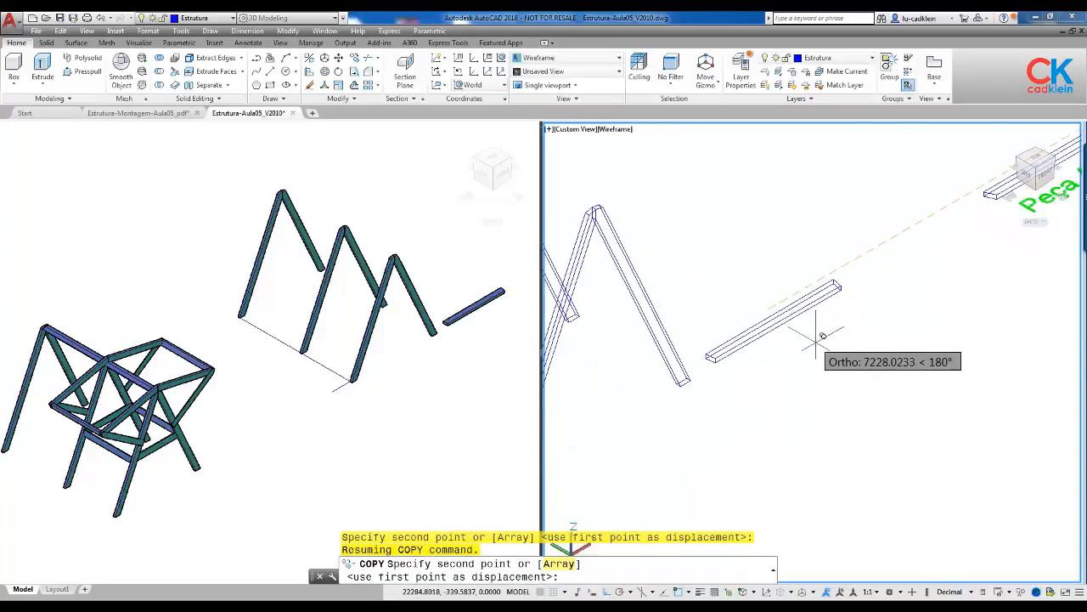
{"action": "left_click", "coordinate": [826, 319]}
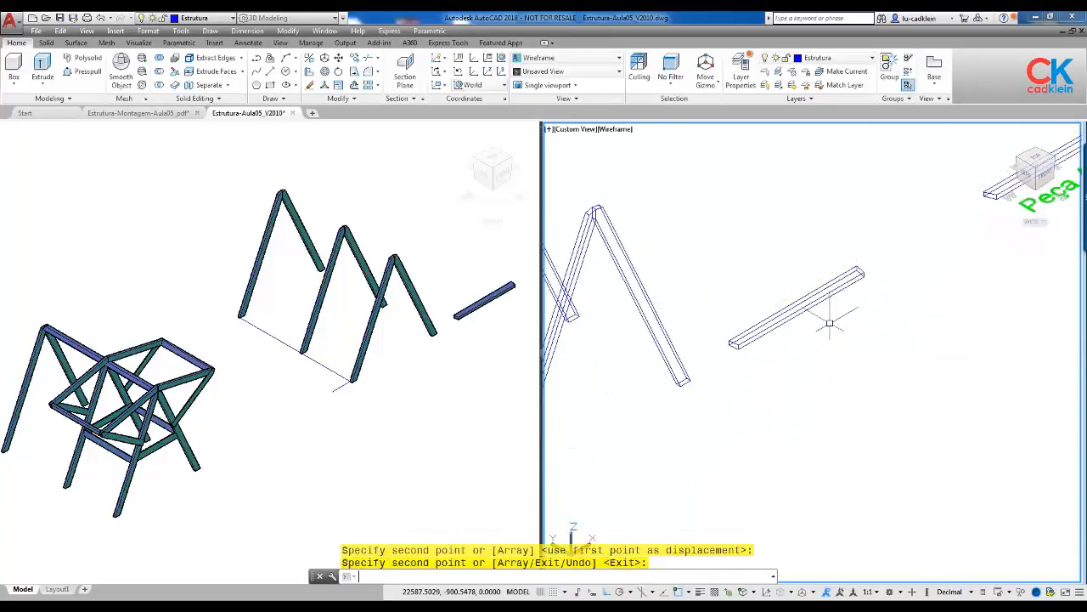
{"action": "key", "text": "Return"}
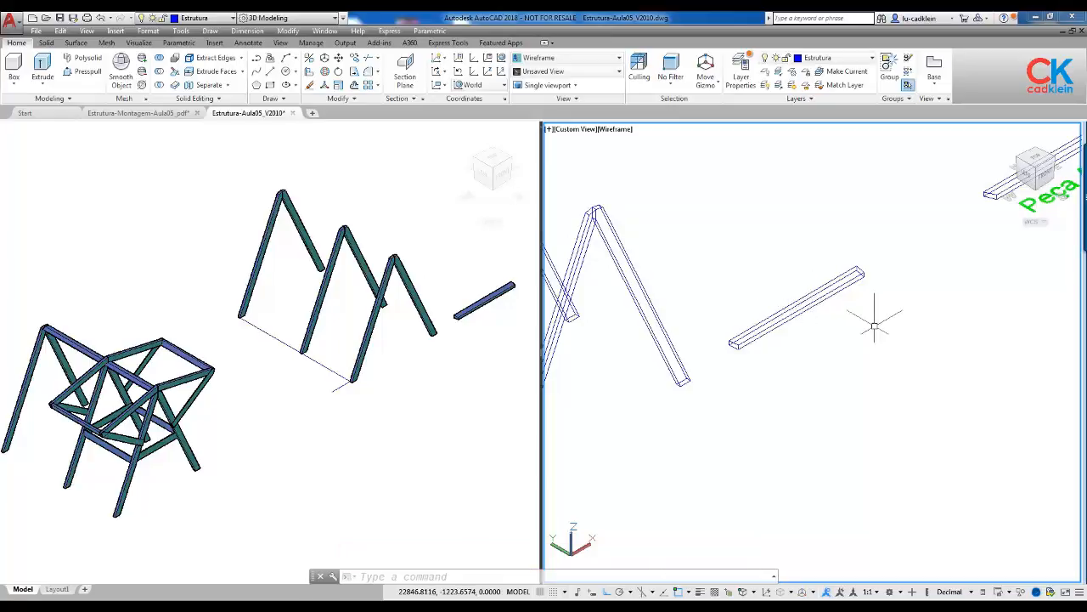
Step: Draw a guide line in positive Y from the lower outer corner of the copied bar's slanted end
{"action": "type", "text": "l"}
{"action": "key", "text": "Return"}
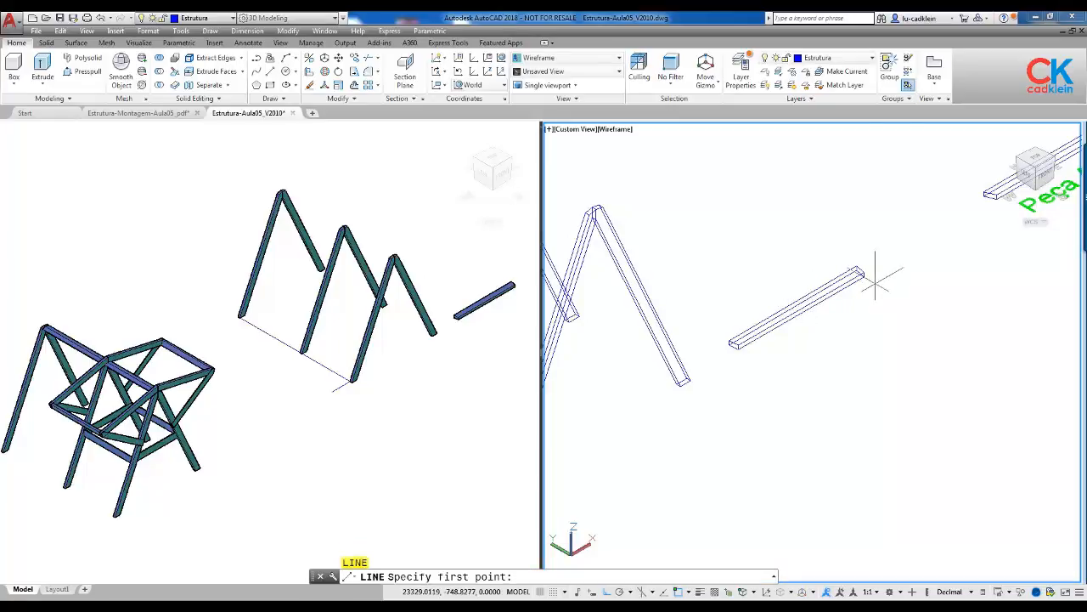
{"action": "left_click", "coordinate": [861, 272]}
{"action": "left_click", "coordinate": [778, 228]}
{"action": "key", "text": "Return"}
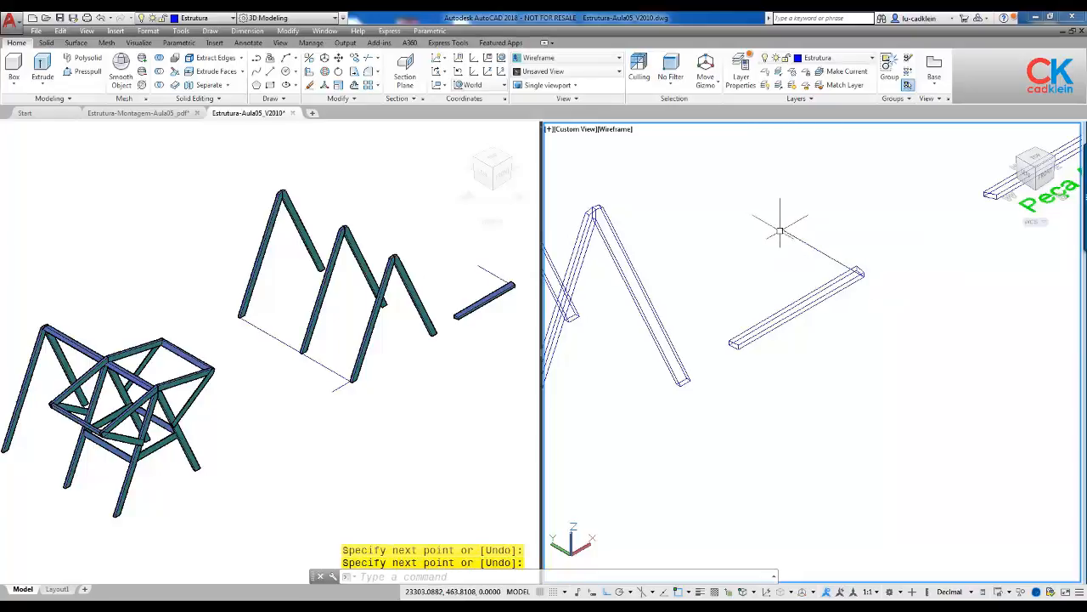
Step: Rotate the bar about the guide line's start corner by reference, aligning its slanted end edge with the guide line
{"action": "scroll", "coordinate": [861, 246], "scroll_direction": "up", "scroll_amount": 3}
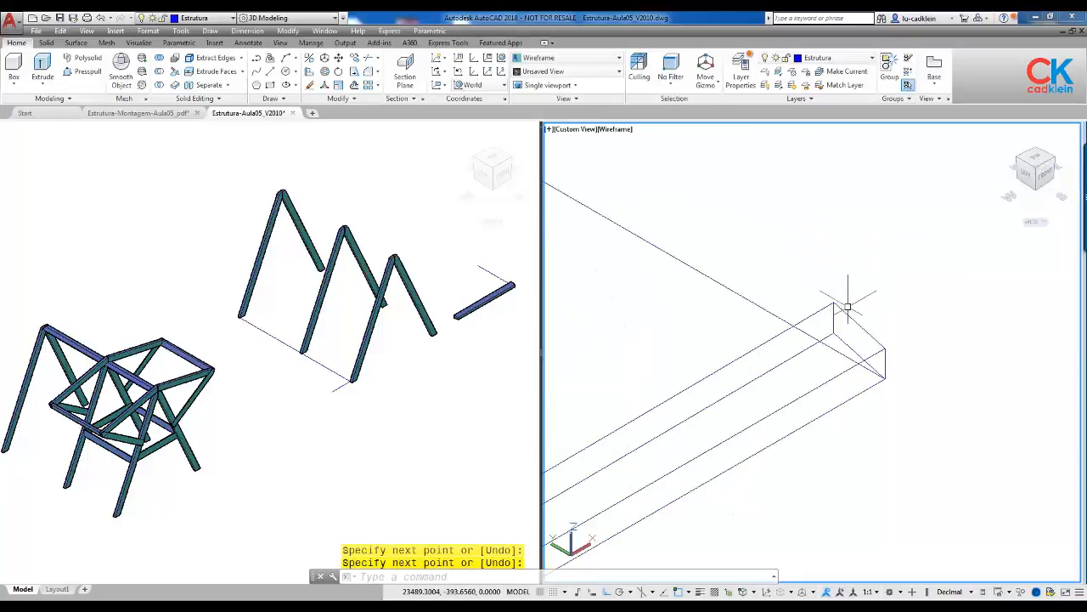
{"action": "type", "text": "ro"}
{"action": "key", "text": "Return"}
{"action": "left_click", "coordinate": [837, 312]}
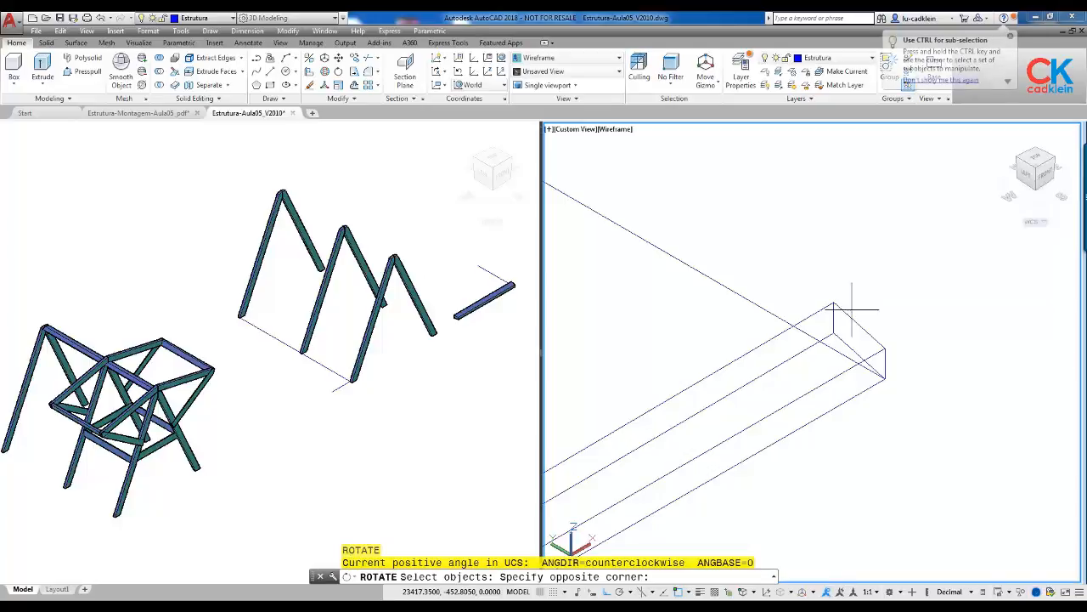
{"action": "left_click", "coordinate": [841, 316]}
{"action": "key", "text": "Return"}
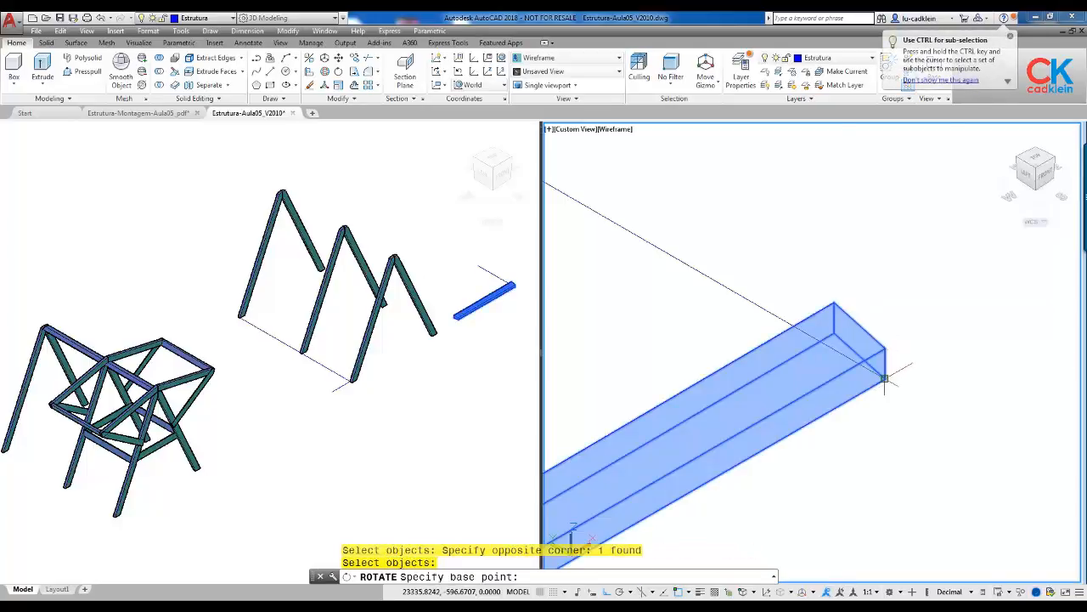
{"action": "left_click", "coordinate": [885, 379]}
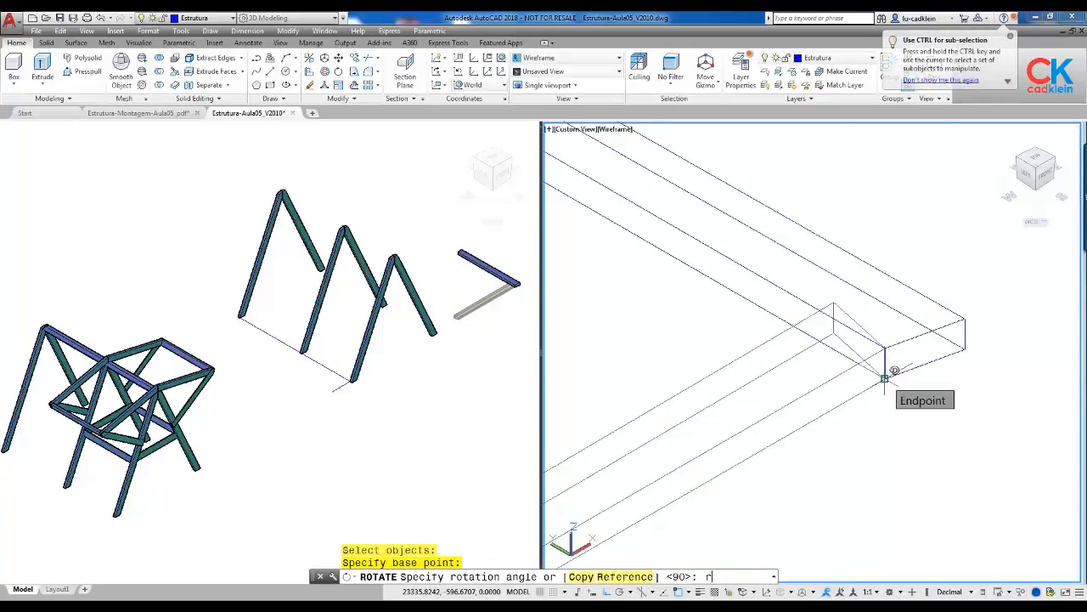
{"action": "type", "text": "r"}
{"action": "key", "text": "Return"}
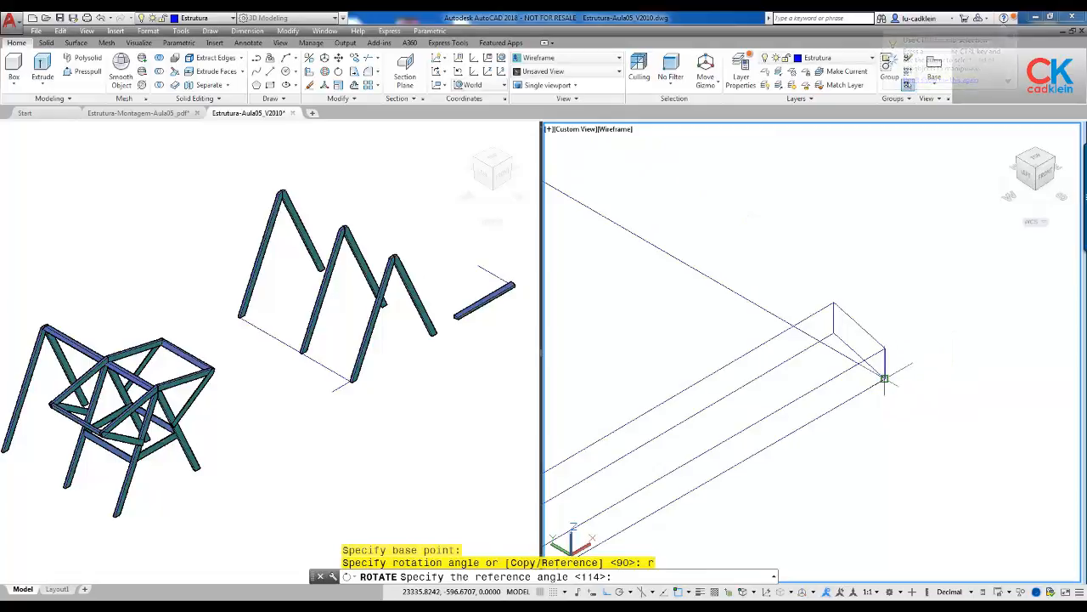
{"action": "left_click", "coordinate": [884, 378]}
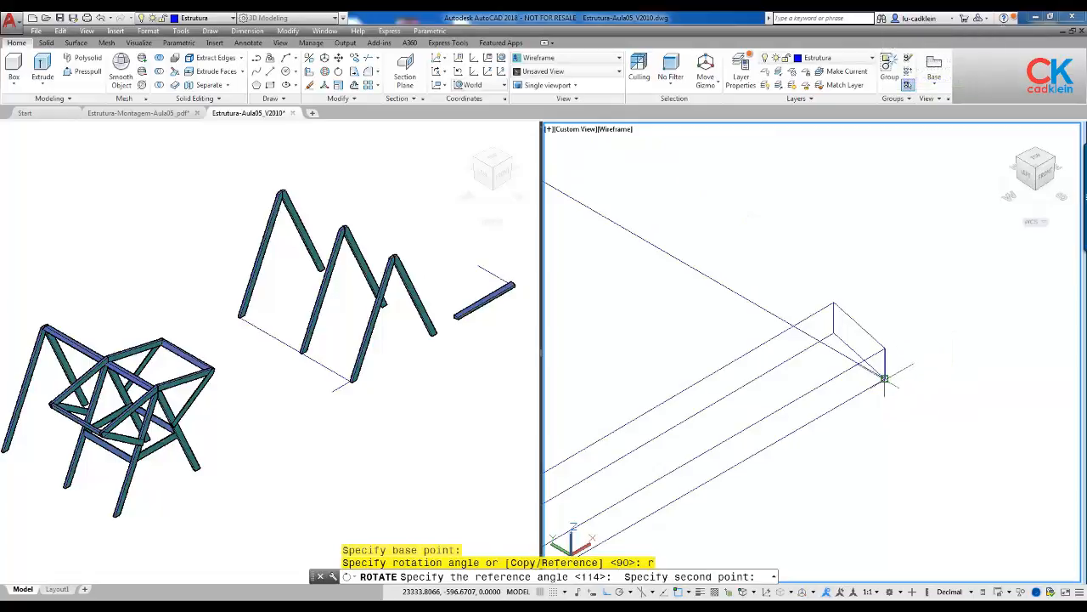
{"action": "left_click", "coordinate": [833, 331]}
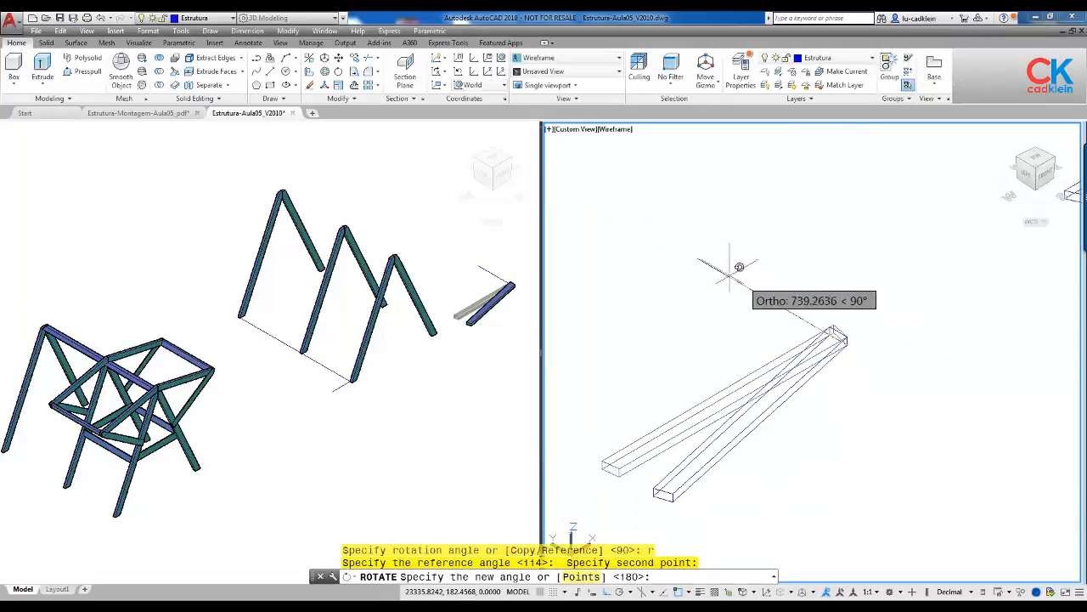
{"action": "left_click", "coordinate": [697, 258]}
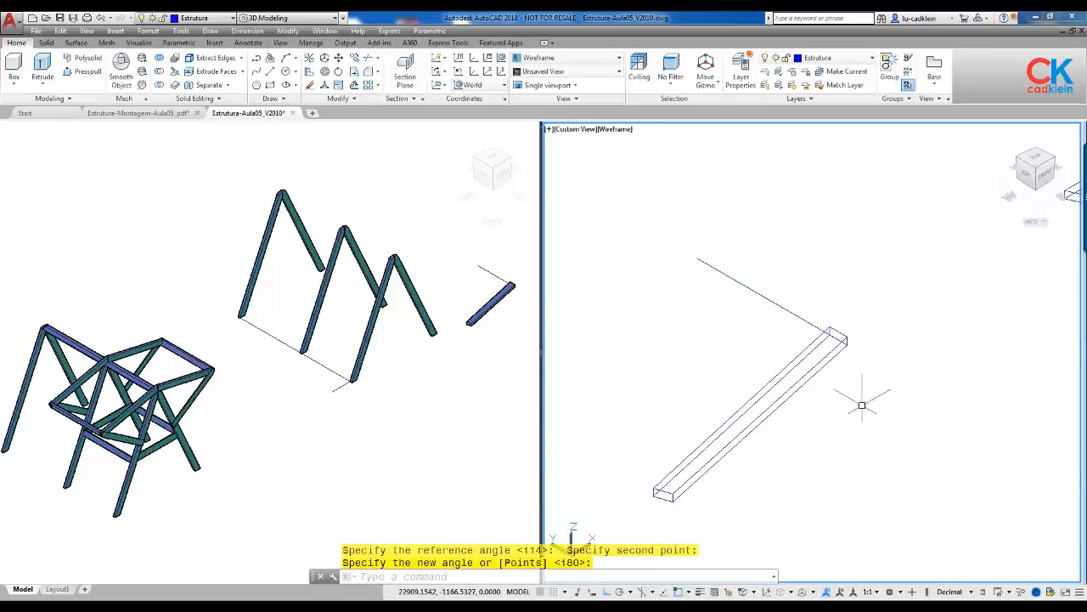
Step: Mirror the rotated bar across a Y-direction line through its slanted end, keeping the original bar
{"action": "type", "text": "mi"}
{"action": "key", "text": "Return"}
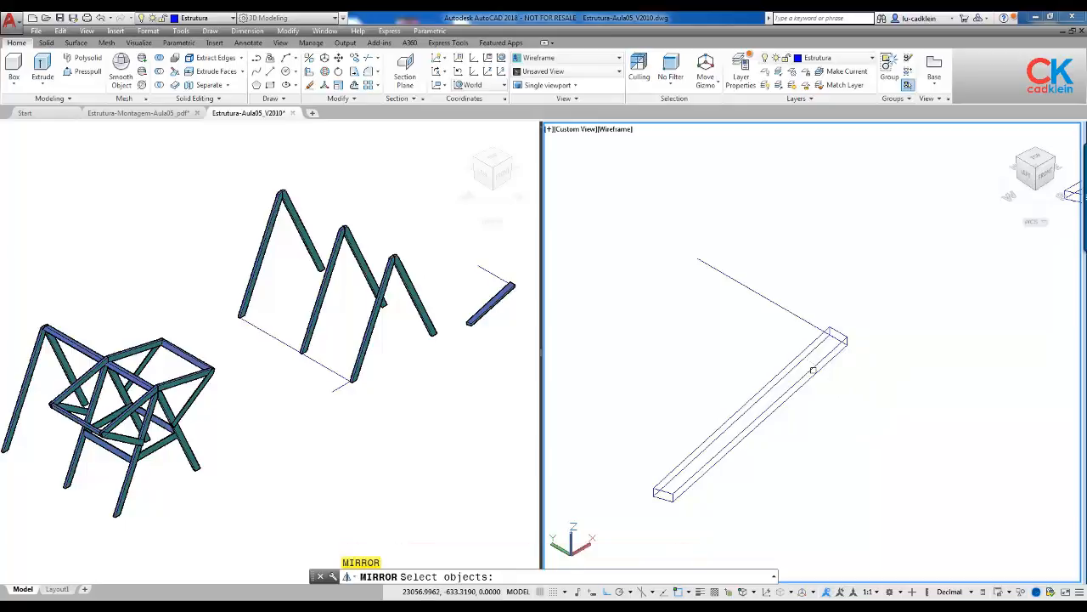
{"action": "left_click", "coordinate": [813, 371]}
{"action": "key", "text": "Return"}
{"action": "left_click", "coordinate": [841, 338]}
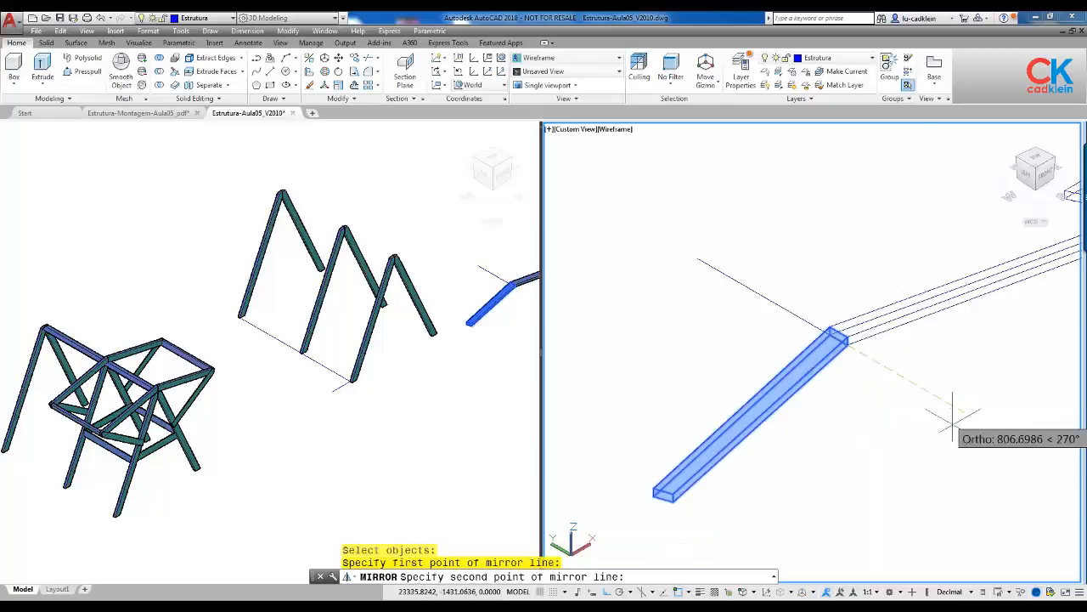
{"action": "left_click", "coordinate": [956, 435]}
{"action": "key", "text": "Return"}
Step: Stand the two joined Peça B bars upright by 3D rotating them about the X axis
{"action": "scroll", "coordinate": [823, 373], "scroll_direction": "down", "scroll_amount": 3}
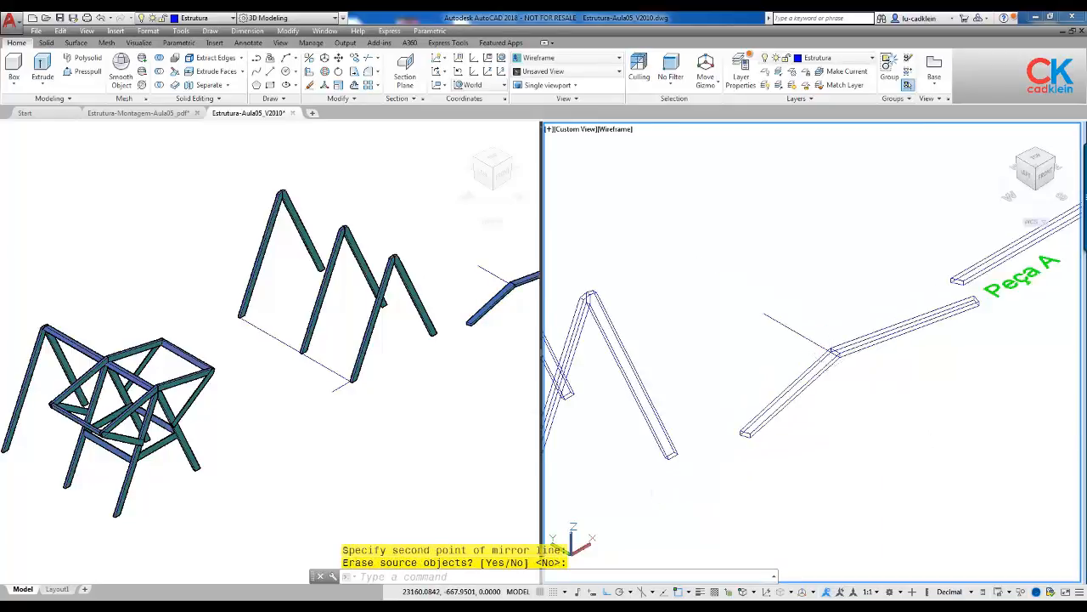
{"action": "mouse_move", "coordinate": [826, 374]}
{"action": "middle_mouse_down"}
{"action": "mouse_move", "coordinate": [721, 356]}
{"action": "mouse_move", "coordinate": [750, 352]}
{"action": "middle_mouse_up"}
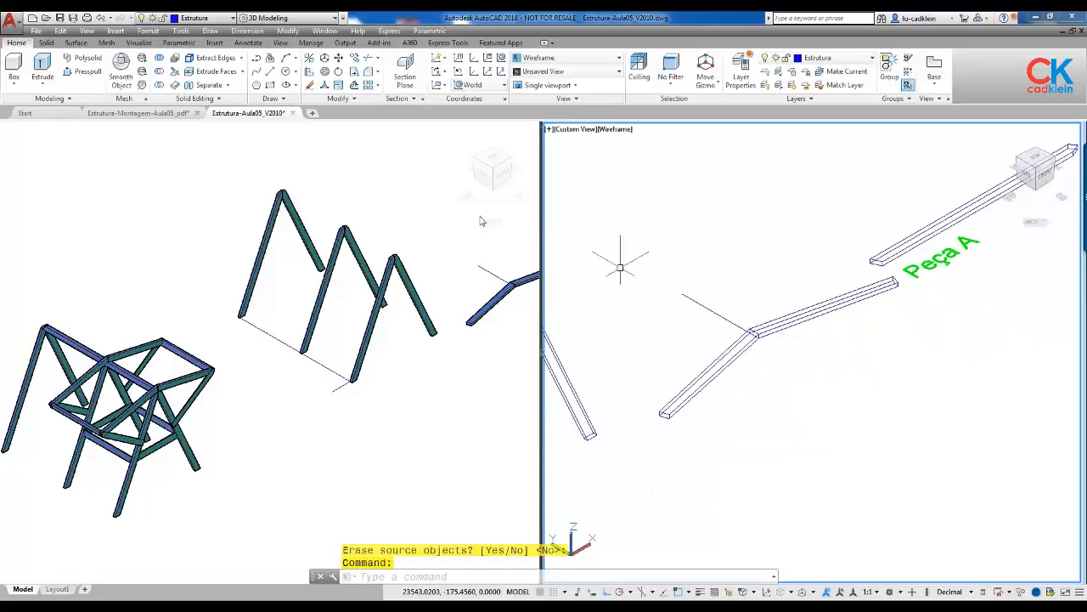
{"action": "left_click", "coordinate": [326, 74]}
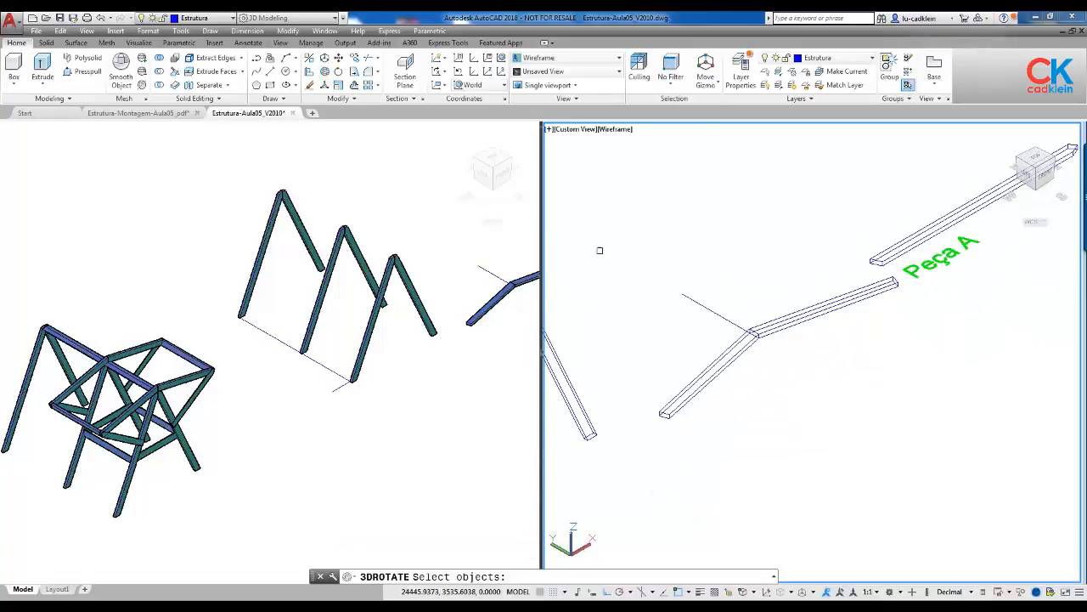
{"action": "left_click", "coordinate": [811, 385]}
{"action": "left_click", "coordinate": [753, 331]}
{"action": "left_click", "coordinate": [754, 388]}
{"action": "left_click", "coordinate": [672, 363]}
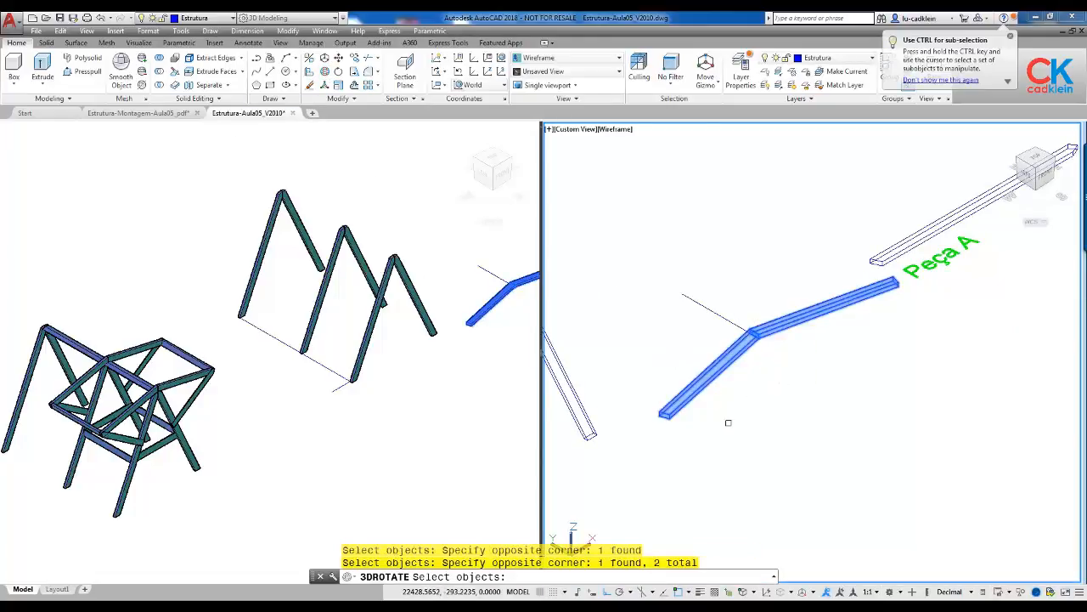
{"action": "key", "text": "Return"}
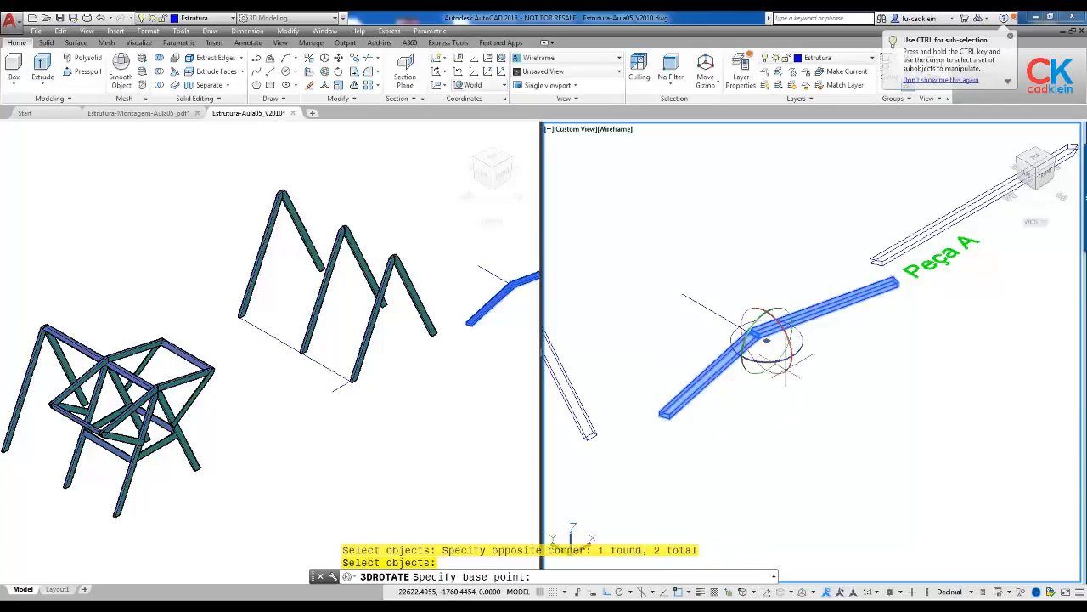
{"action": "left_click", "coordinate": [758, 310]}
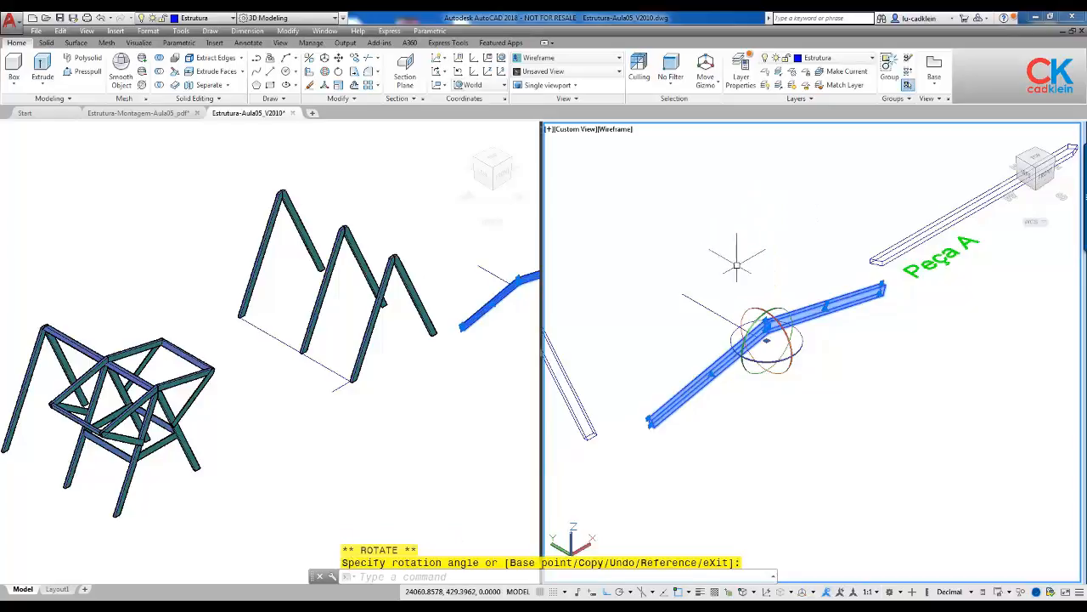
{"action": "key", "text": "Escape"}
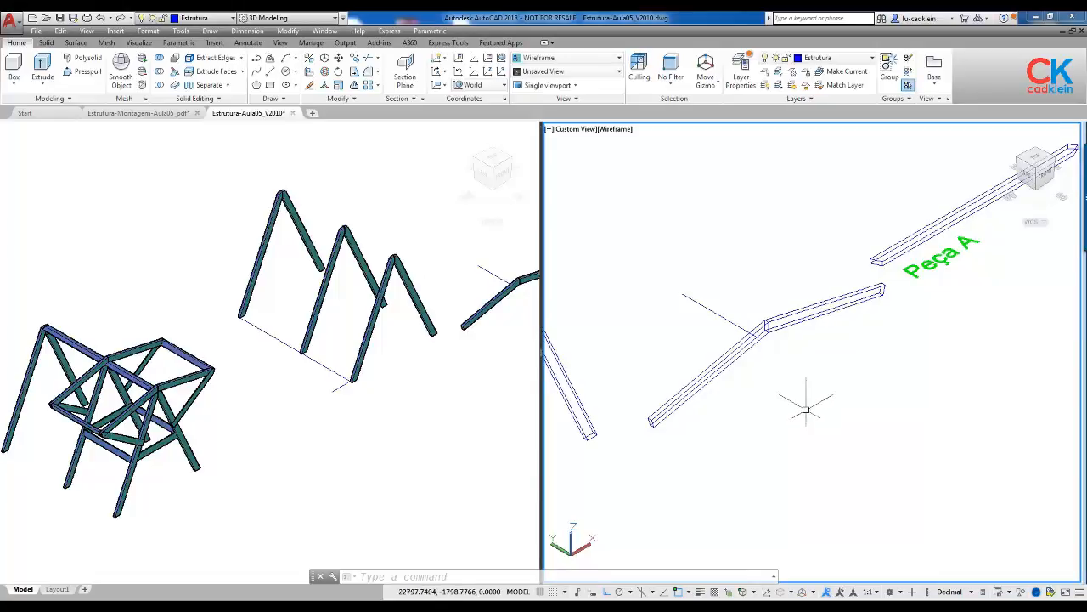
Step: Copy the two joined Peça B bars from the lower corner of their joint onto the top of the nearest leg frame
{"action": "type", "text": "ct "}
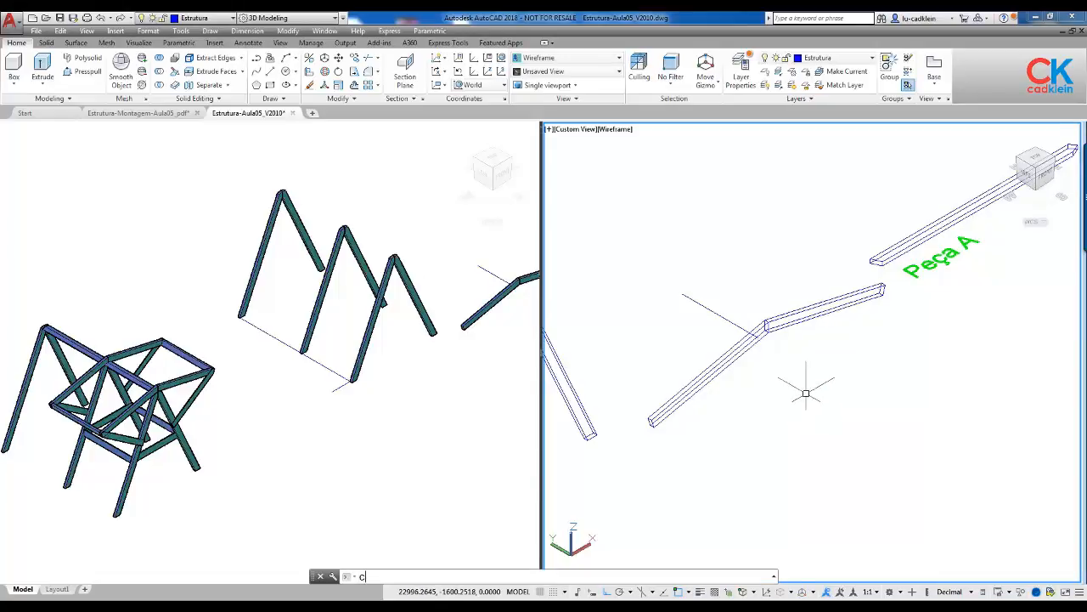
{"action": "type", "text": "o"}
{"action": "key", "text": "Return"}
{"action": "left_click", "coordinate": [782, 324]}
{"action": "left_click", "coordinate": [775, 330]}
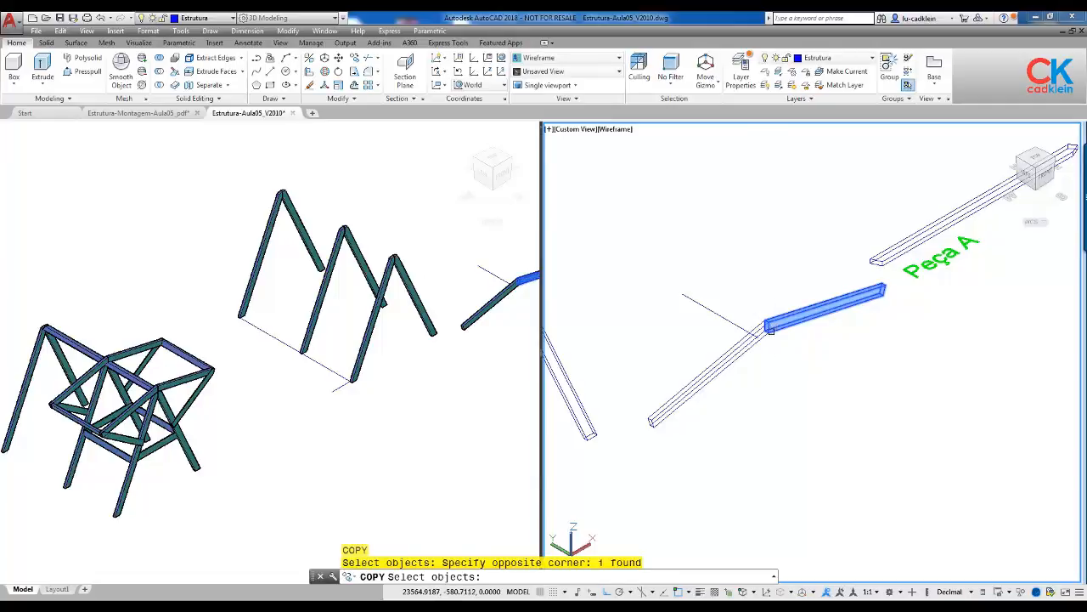
{"action": "left_click", "coordinate": [752, 347]}
{"action": "key", "text": "Return"}
{"action": "scroll", "coordinate": [773, 340], "scroll_direction": "up", "scroll_amount": 5}
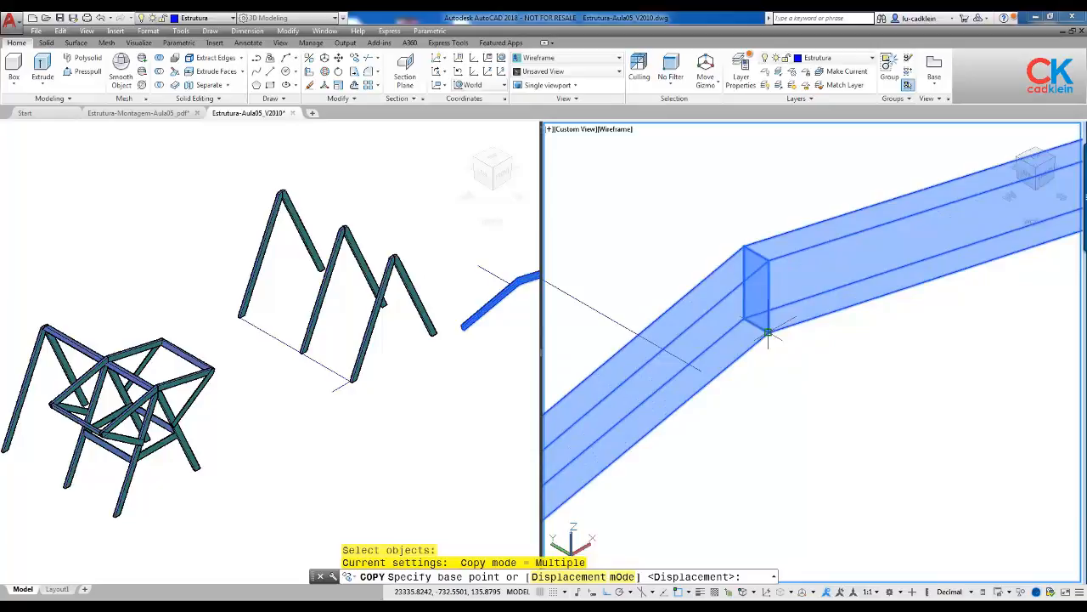
{"action": "left_click", "coordinate": [768, 334]}
{"action": "scroll", "coordinate": [770, 332], "scroll_direction": "down", "scroll_amount": 5}
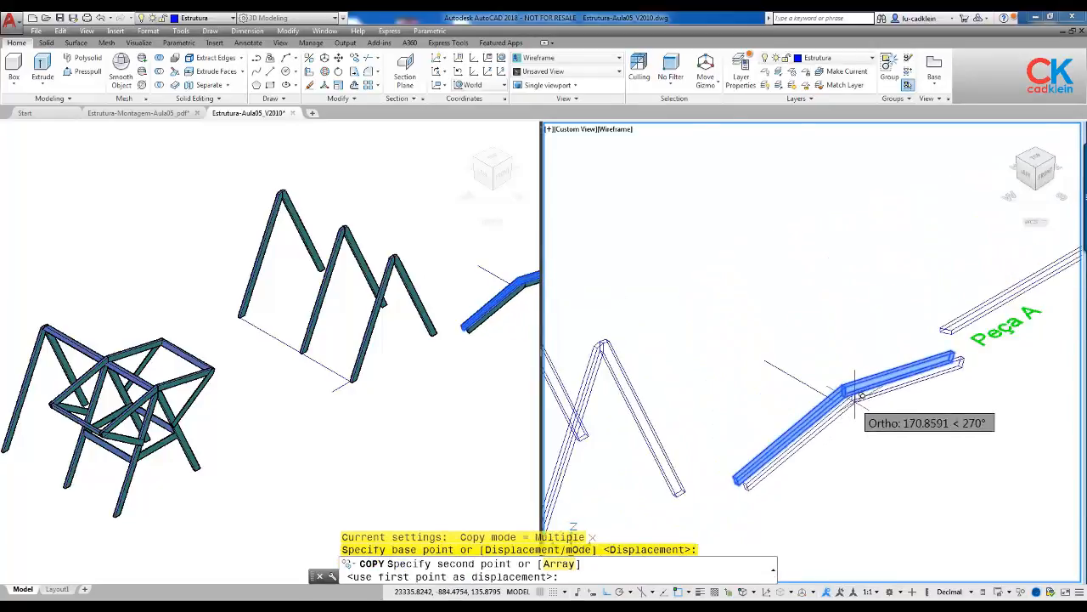
{"action": "scroll", "coordinate": [850, 393], "scroll_direction": "down", "scroll_amount": 3}
{"action": "scroll", "coordinate": [645, 340], "scroll_direction": "up", "scroll_amount": 7}
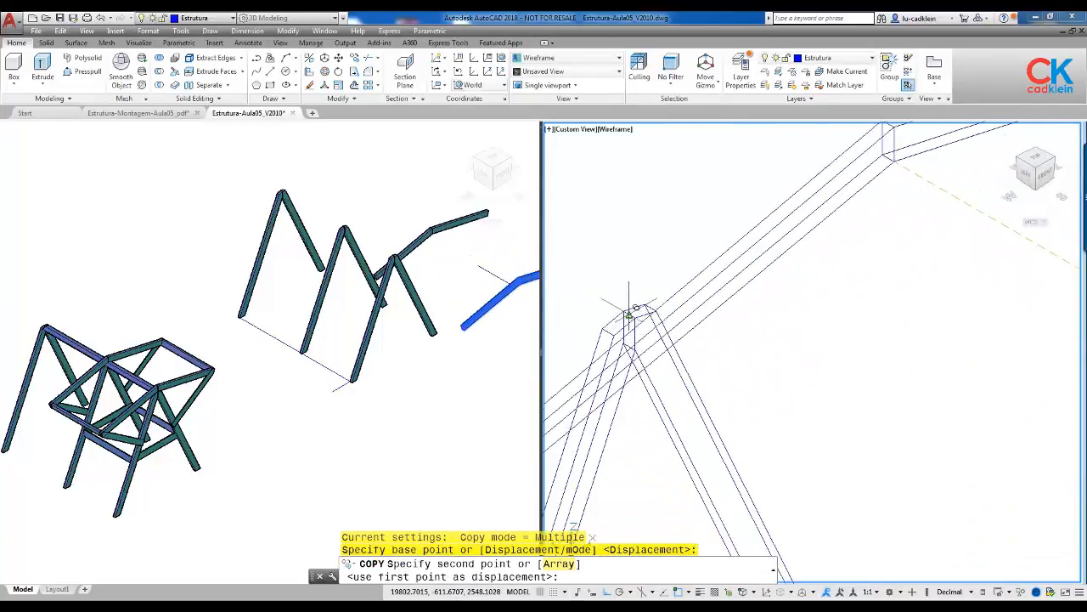
{"action": "scroll", "coordinate": [633, 315], "scroll_direction": "up", "scroll_amount": 3}
{"action": "left_click", "coordinate": [679, 323]}
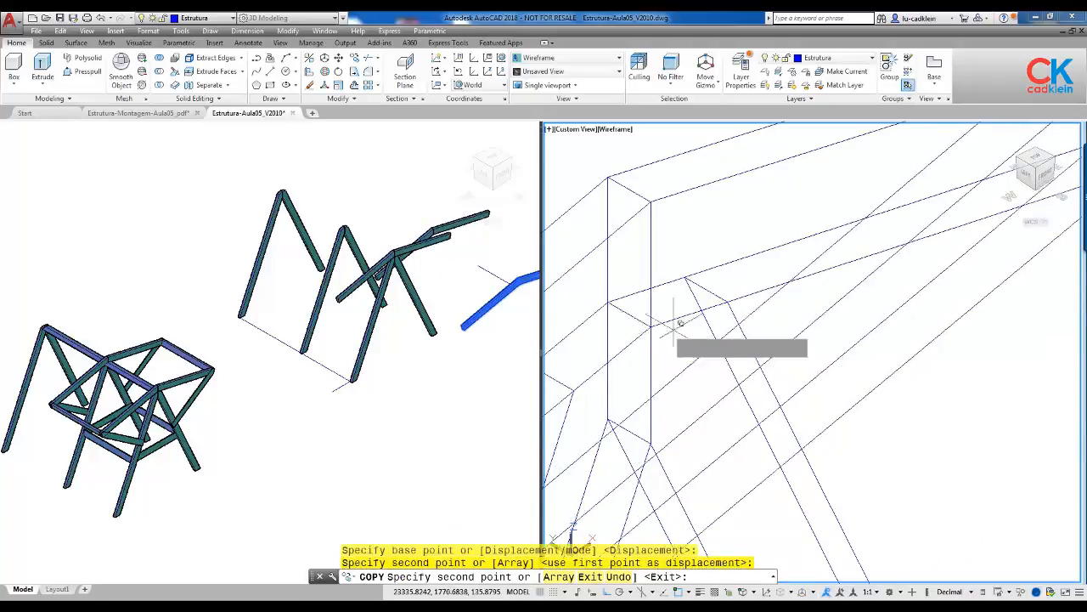
Step: Place another copy of the Peça B pair on top of the middle leg frame and finish the copy
{"action": "scroll", "coordinate": [680, 323], "scroll_direction": "down", "scroll_amount": 3}
{"action": "scroll", "coordinate": [636, 295], "scroll_direction": "up", "scroll_amount": 4}
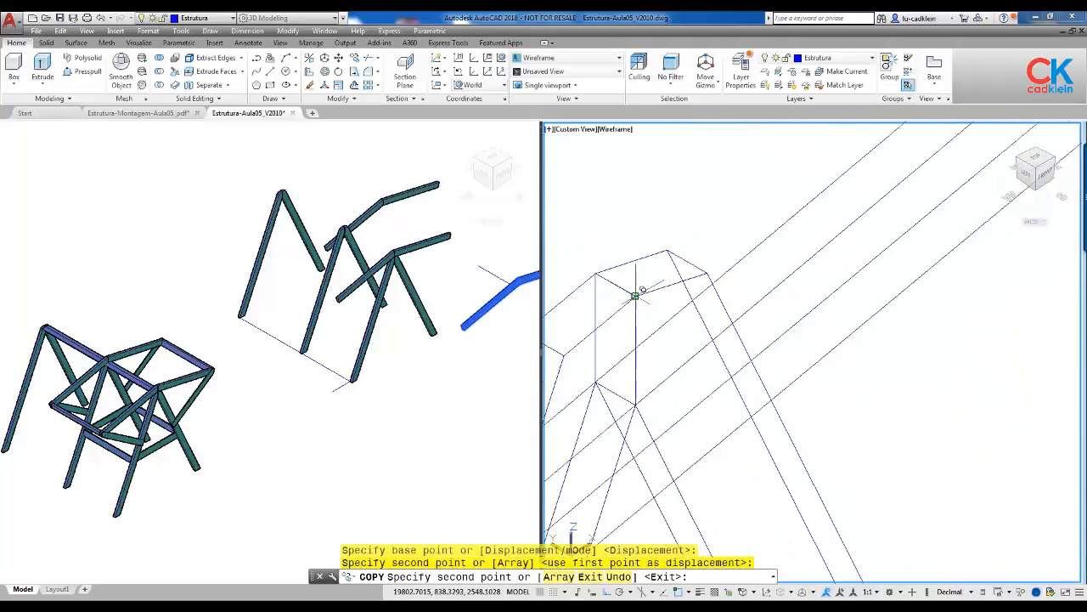
{"action": "left_click", "coordinate": [635, 295]}
{"action": "scroll", "coordinate": [635, 295], "scroll_direction": "down", "scroll_amount": 5}
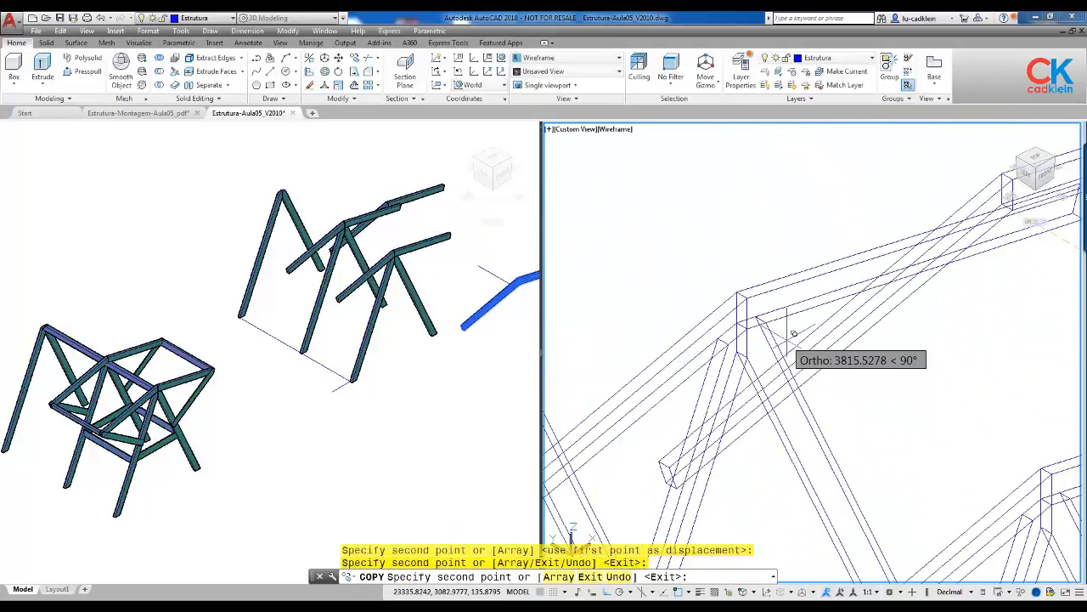
{"action": "key", "text": "Return"}
Step: Check the assembly drawing and its parts table for Peça C's position, quantity and thickness
{"action": "scroll", "coordinate": [787, 335], "scroll_direction": "down", "scroll_amount": 5}
{"action": "key", "text": "ctrl+Tab"}
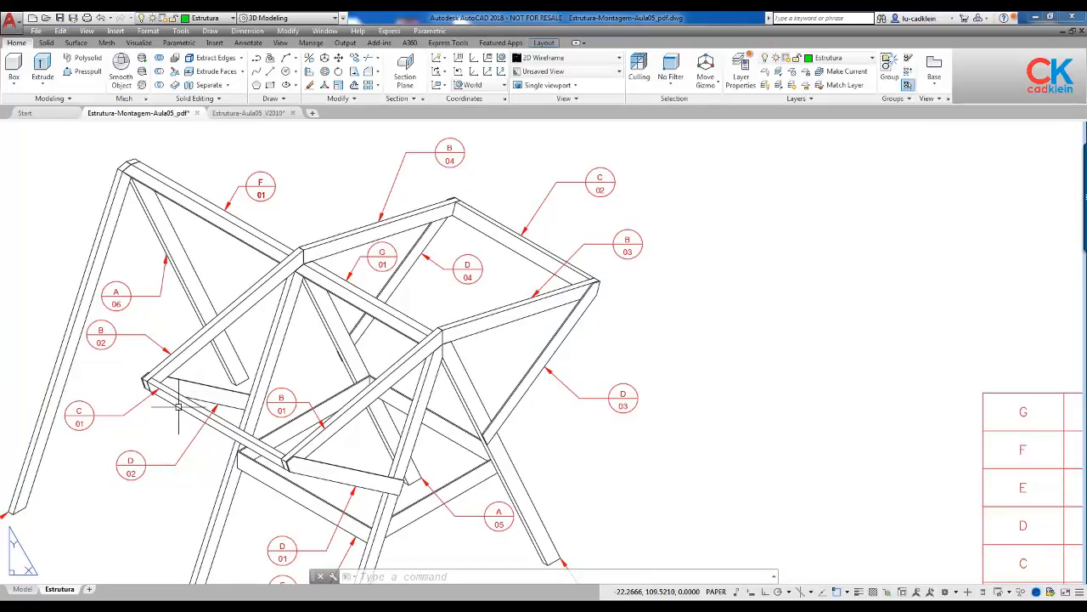
{"action": "mouse_move", "coordinate": [837, 473]}
{"action": "middle_mouse_down"}
{"action": "mouse_move", "coordinate": [784, 420]}
{"action": "mouse_move", "coordinate": [413, 323]}
{"action": "middle_mouse_up"}
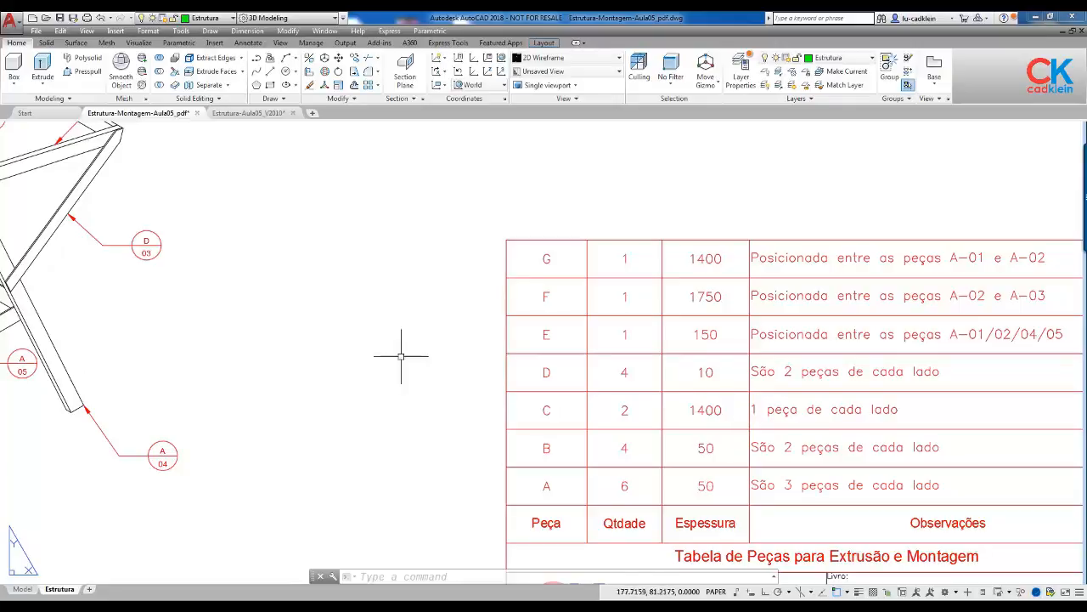
{"action": "middle_click_drag", "start_coordinate": [216, 279], "coordinate": [479, 339]}
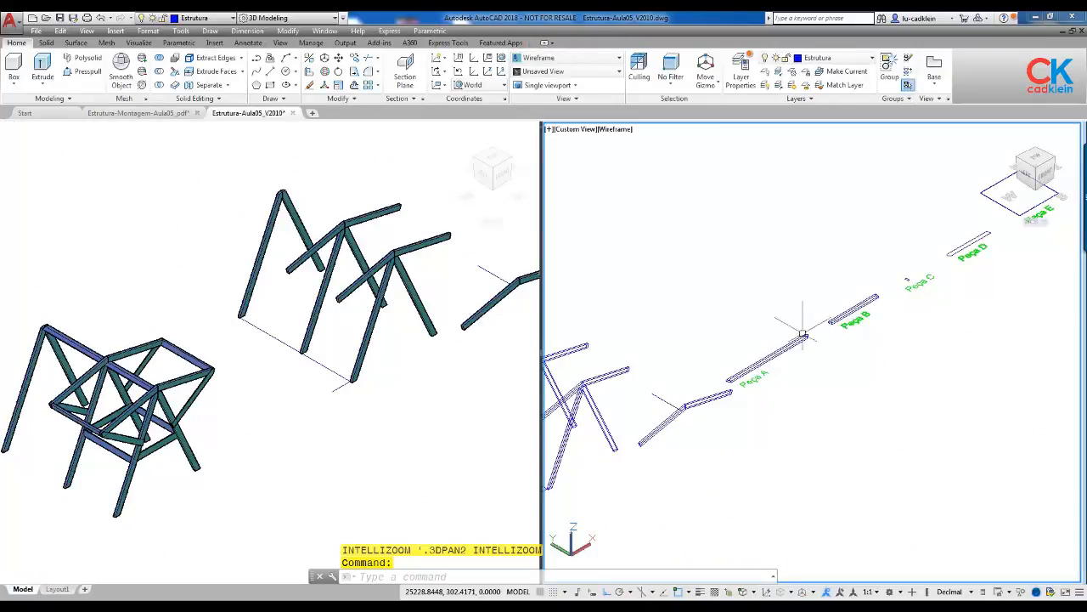
Step: Copy the Peça C profile to the free area beside the loose Peça B pair
{"action": "type", "text": "co"}
{"action": "key", "text": "Return"}
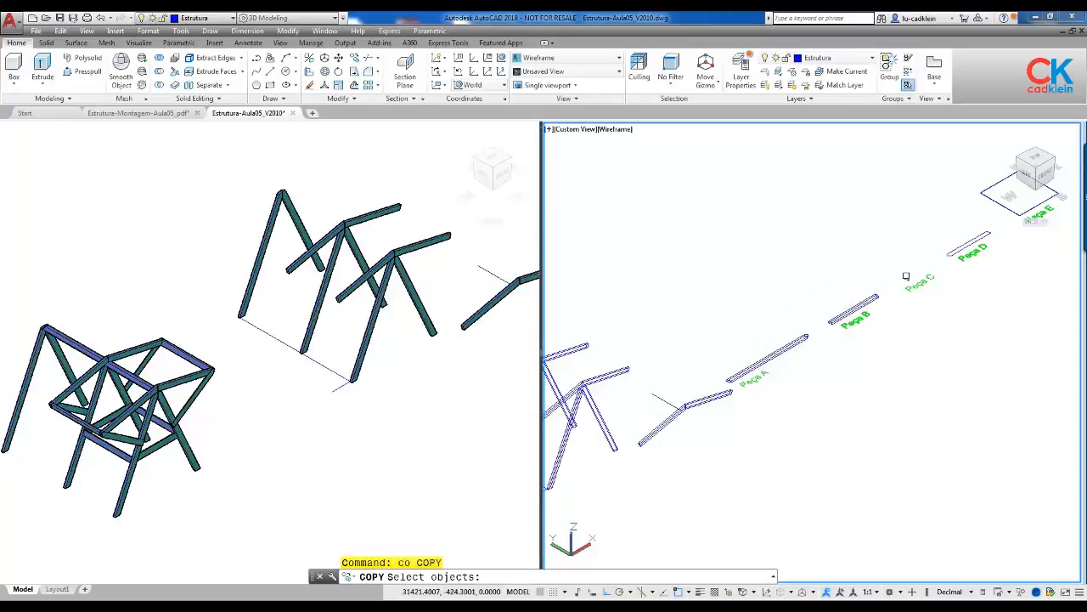
{"action": "left_click", "coordinate": [906, 277]}
{"action": "key", "text": "Return"}
{"action": "left_click", "coordinate": [955, 316]}
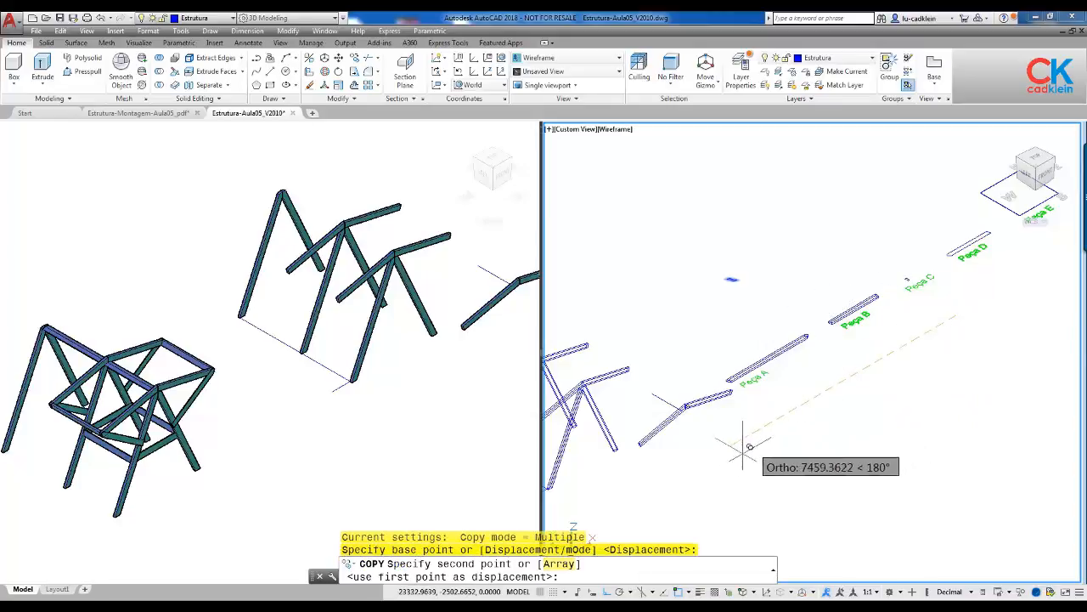
{"action": "left_click", "coordinate": [691, 483]}
Step: Extrude the copied Peça C profile to a height of 1400
{"action": "scroll", "coordinate": [601, 435], "scroll_direction": "up", "scroll_amount": 6}
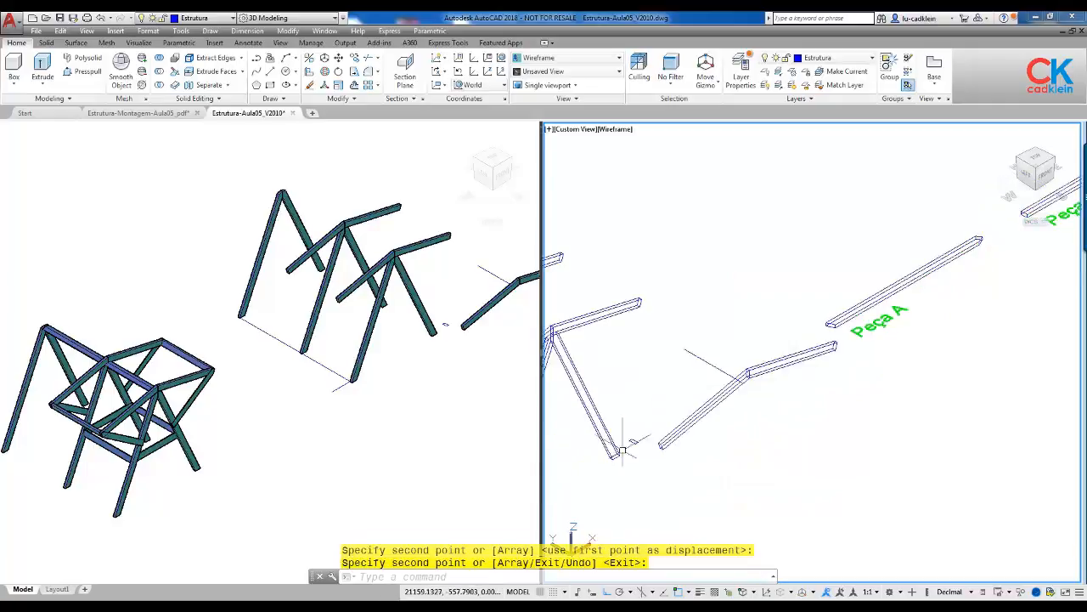
{"action": "left_click", "coordinate": [43, 67]}
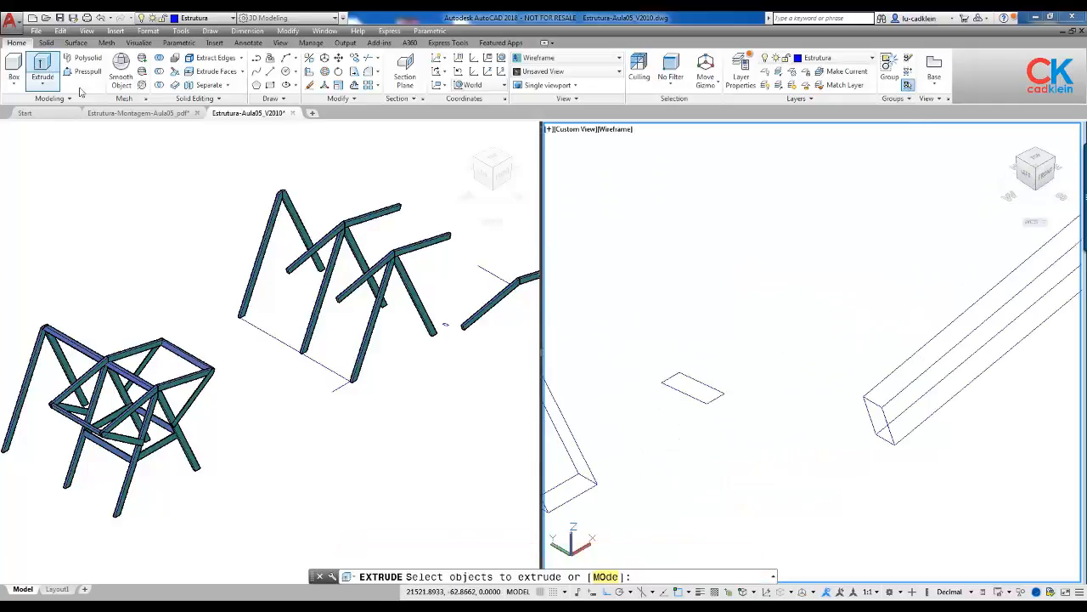
{"action": "left_click", "coordinate": [674, 374]}
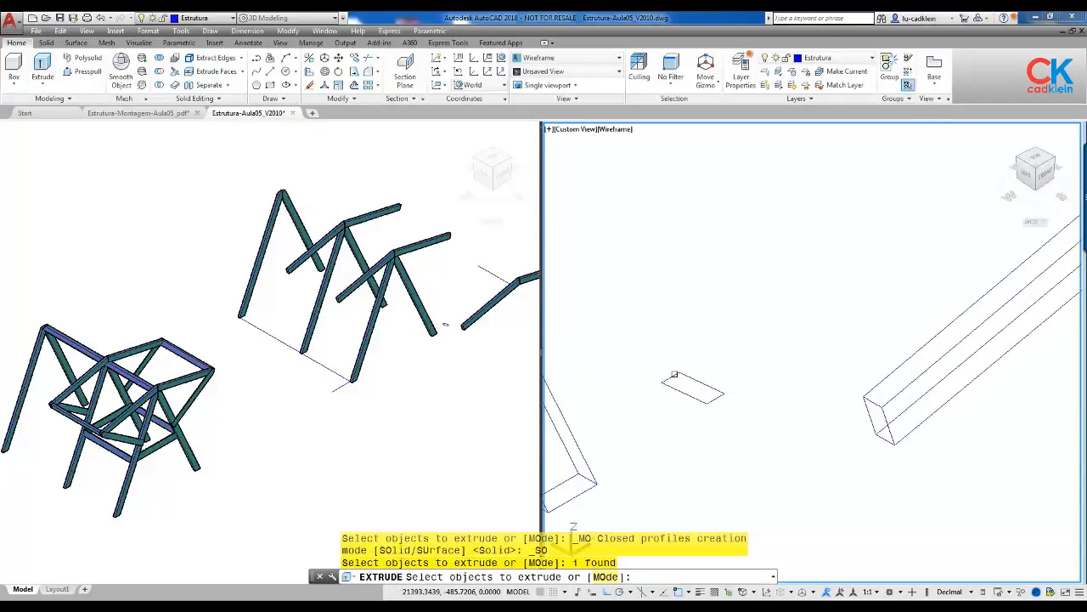
{"action": "key", "text": "Return"}
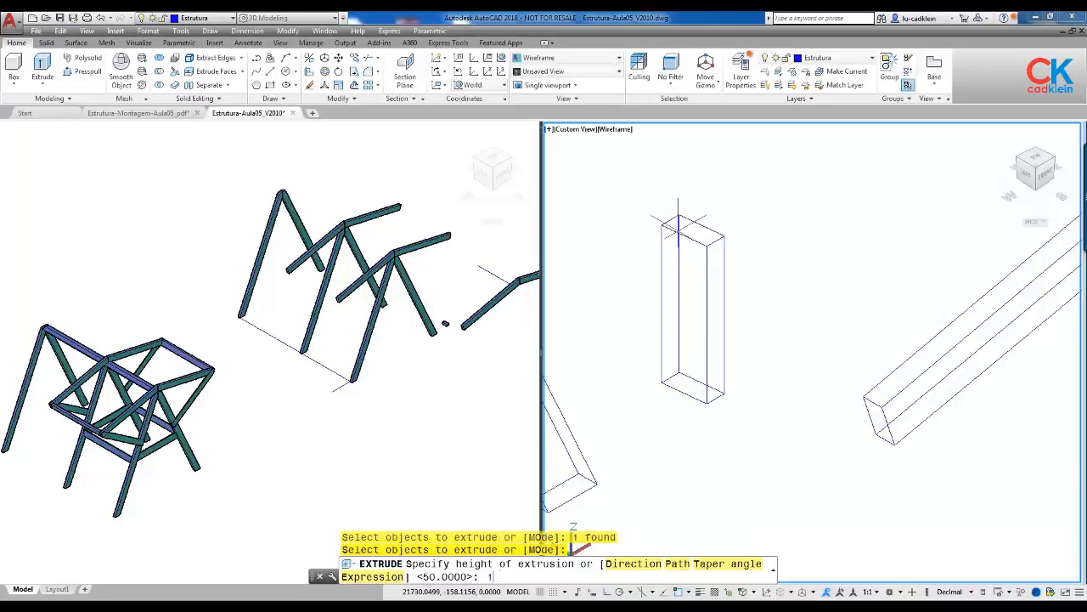
{"action": "type", "text": "1400"}
{"action": "key", "text": "Return"}
Step: Lay the upright Peça C bar down along the Y direction by 3D rotating it about the X axis
{"action": "scroll", "coordinate": [730, 246], "scroll_direction": "down", "scroll_amount": 4}
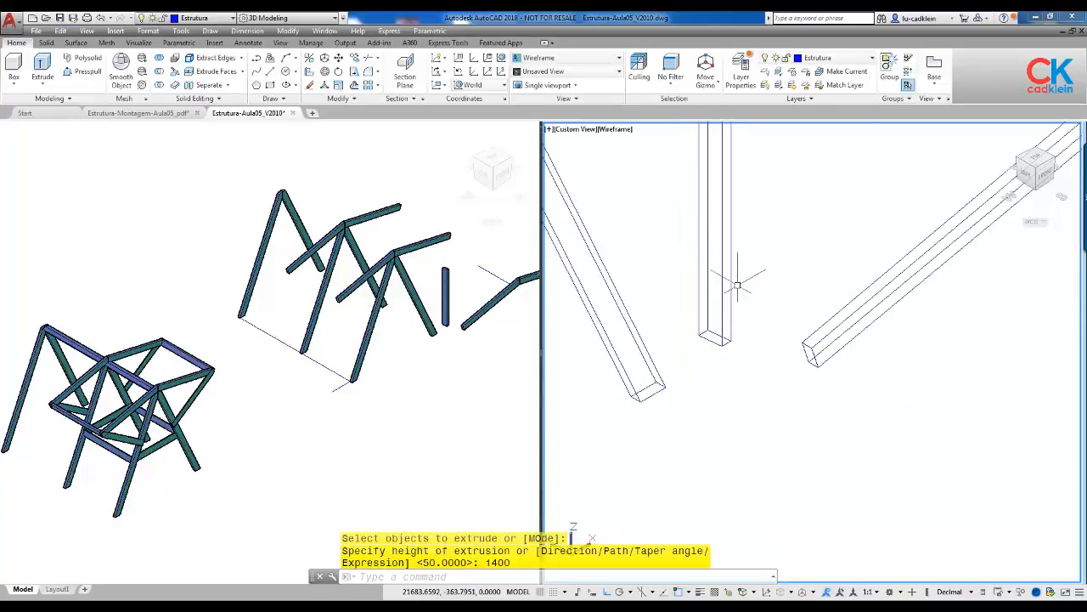
{"action": "middle_click_drag", "start_coordinate": [771, 271], "coordinate": [718, 343]}
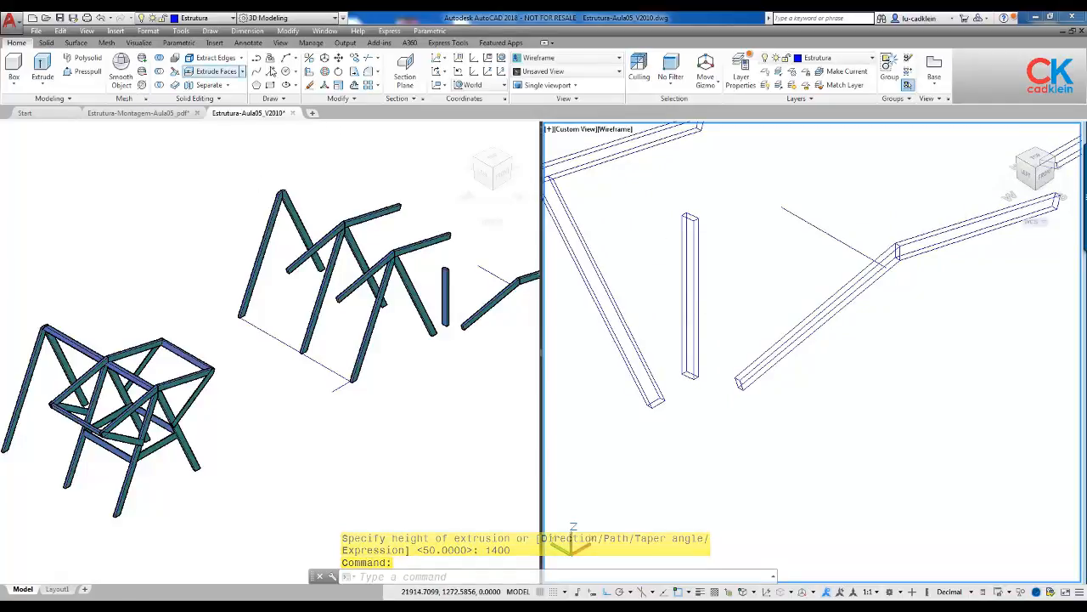
{"action": "left_click", "coordinate": [326, 73]}
{"action": "left_click", "coordinate": [696, 265]}
{"action": "key", "text": "Return"}
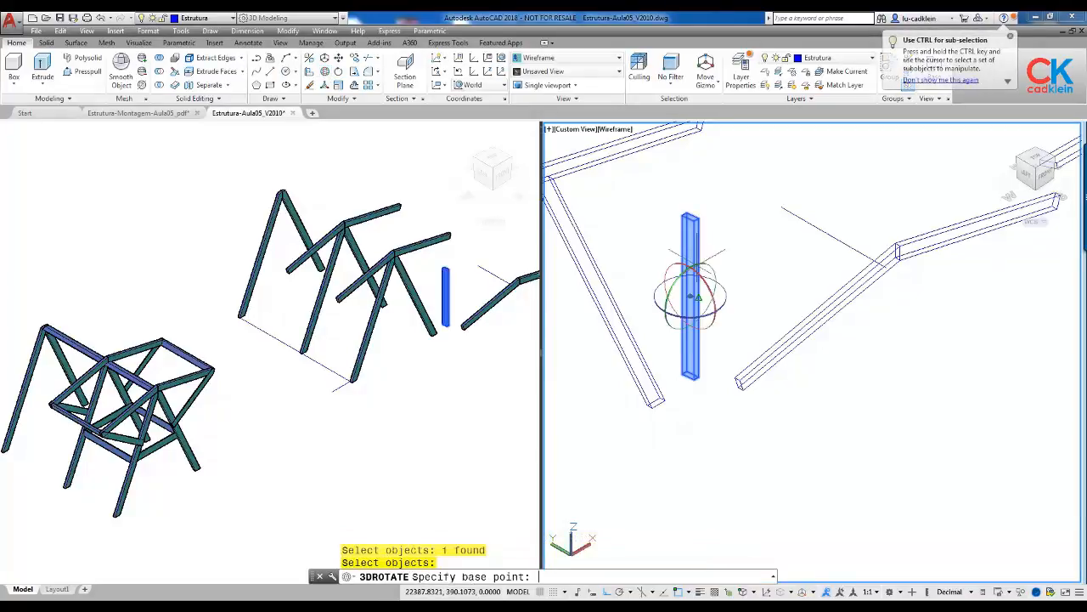
{"action": "left_click", "coordinate": [709, 290]}
{"action": "left_click", "coordinate": [715, 197]}
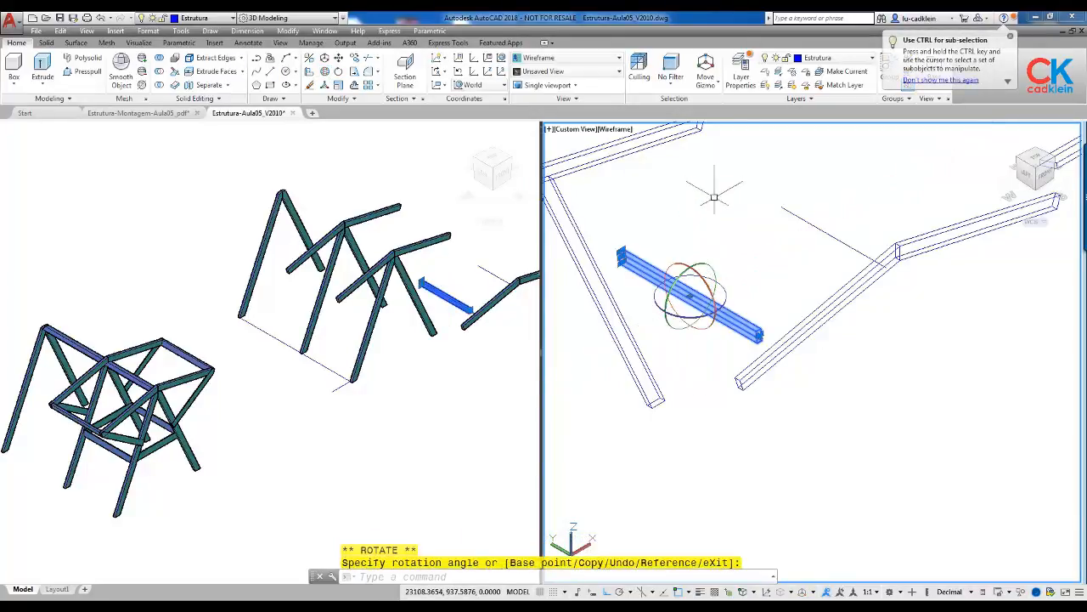
{"action": "middle_click_drag", "start_coordinate": [771, 277], "coordinate": [643, 330]}
{"action": "key", "text": "Escape"}
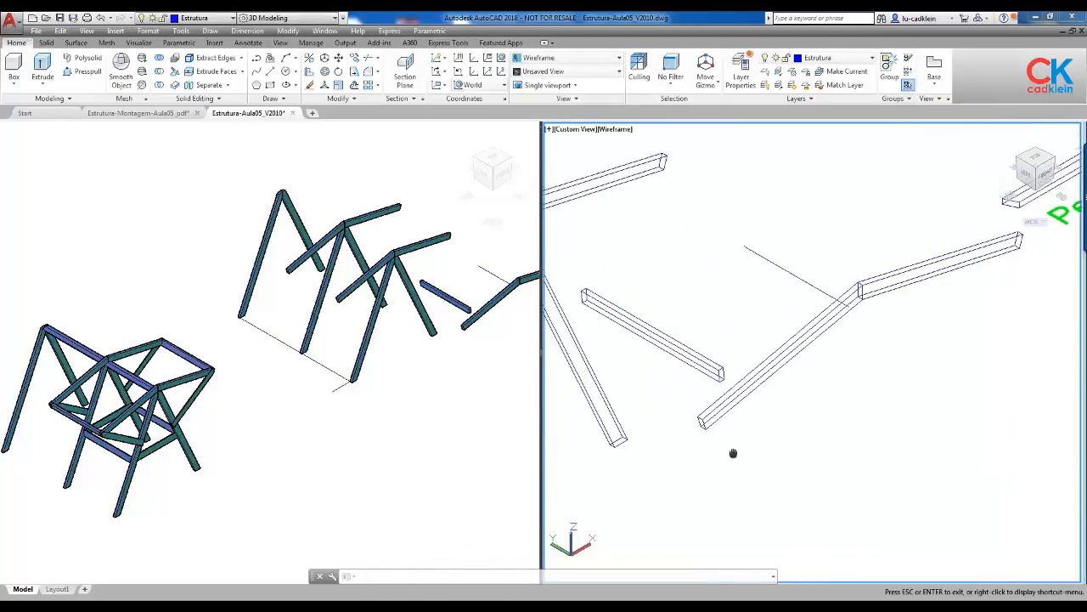
Step: Move the Peça C bar by its lower end corner onto the lower corner of the loose Peça B bar's free end
{"action": "middle_click_drag", "start_coordinate": [664, 440], "coordinate": [748, 365]}
{"action": "scroll", "coordinate": [718, 383], "scroll_direction": "up", "scroll_amount": 3}
{"action": "scroll", "coordinate": [718, 387], "scroll_direction": "up", "scroll_amount": 3}
{"action": "type", "text": "m"}
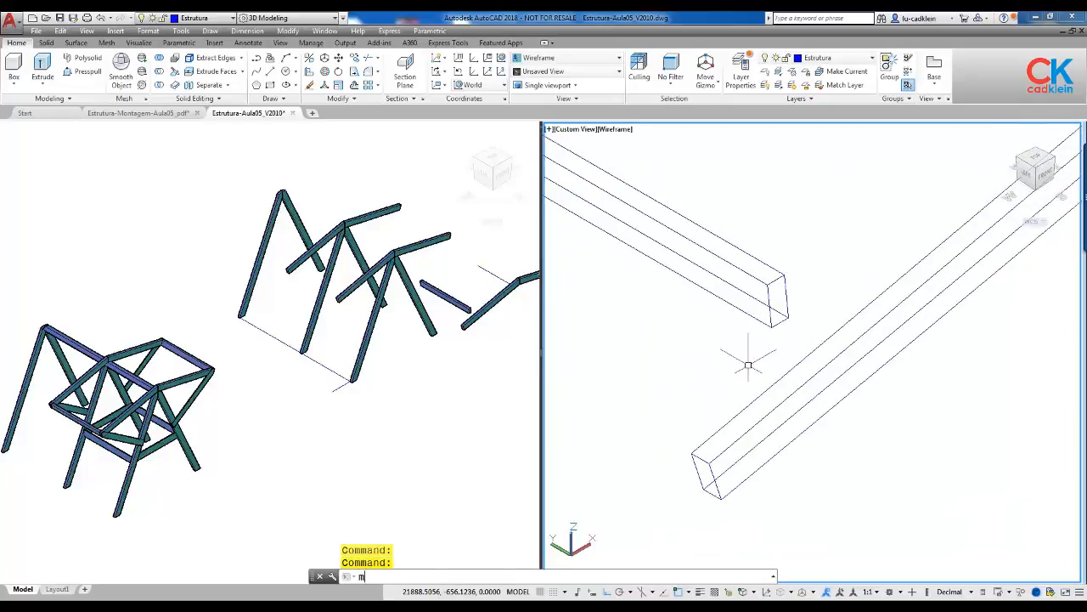
{"action": "key", "text": "Return"}
{"action": "left_click", "coordinate": [768, 332]}
{"action": "key", "text": "Return"}
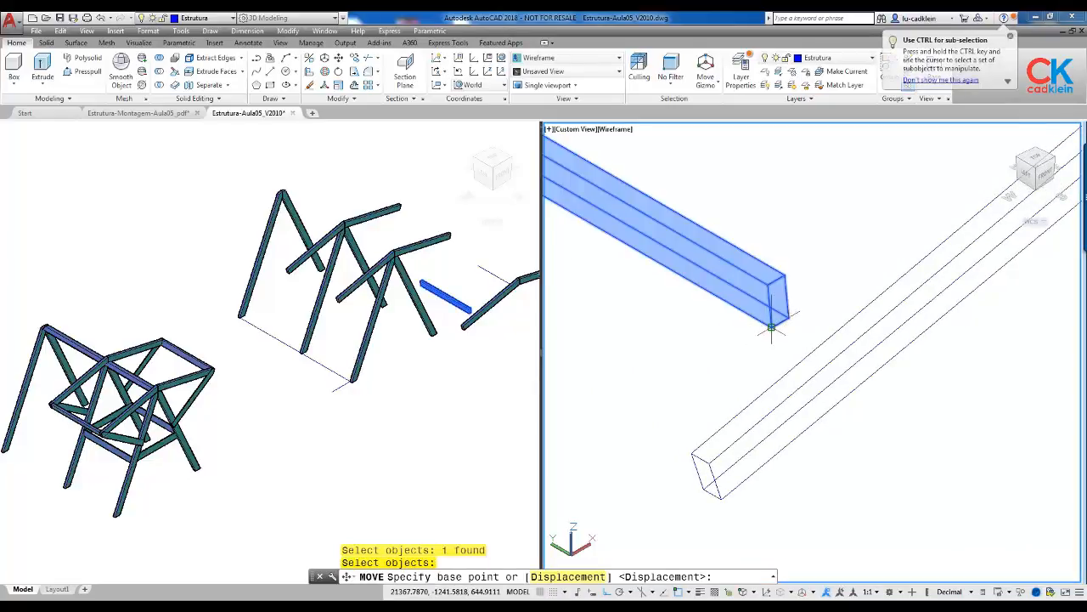
{"action": "left_click", "coordinate": [767, 333]}
{"action": "left_click", "coordinate": [703, 491]}
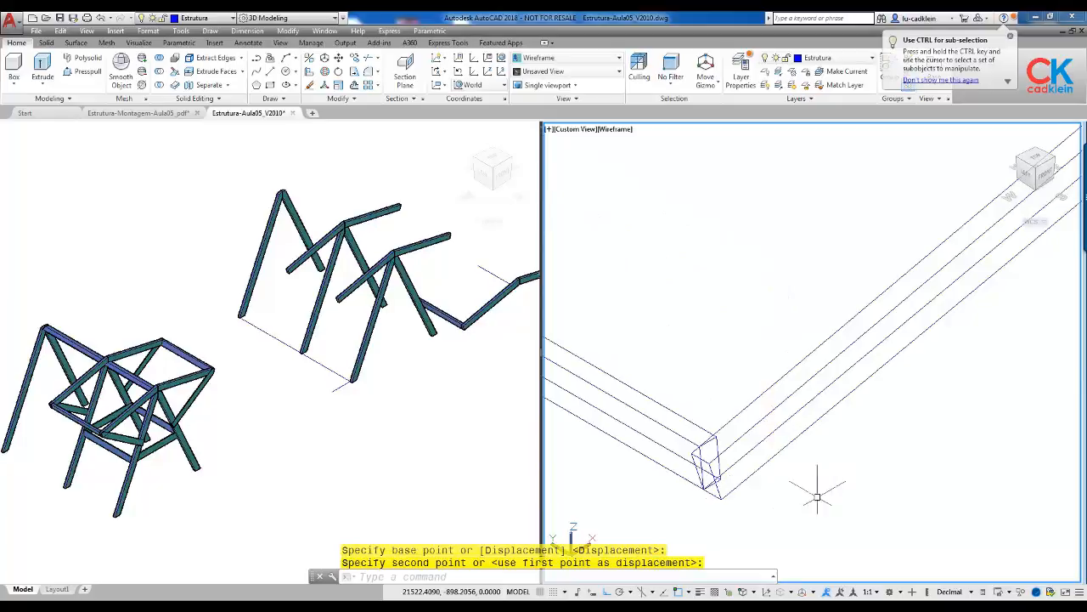
Step: Examine from several angles in the shaded view how Peça C's end meets the slanted end of Peça B
{"action": "left_click", "coordinate": [471, 322]}
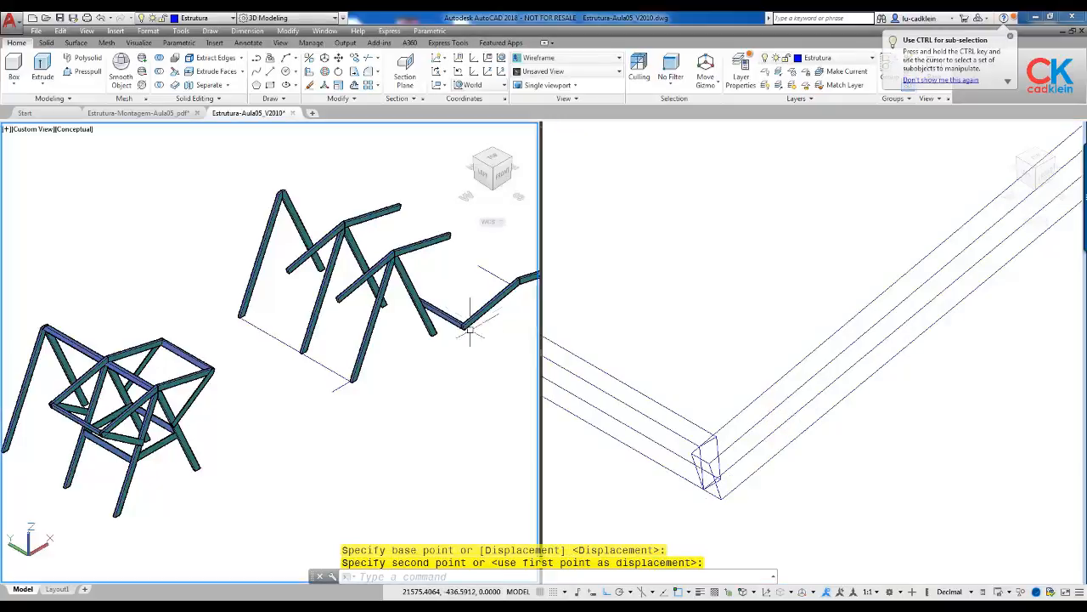
{"action": "scroll", "coordinate": [467, 314], "scroll_direction": "up", "scroll_amount": 5}
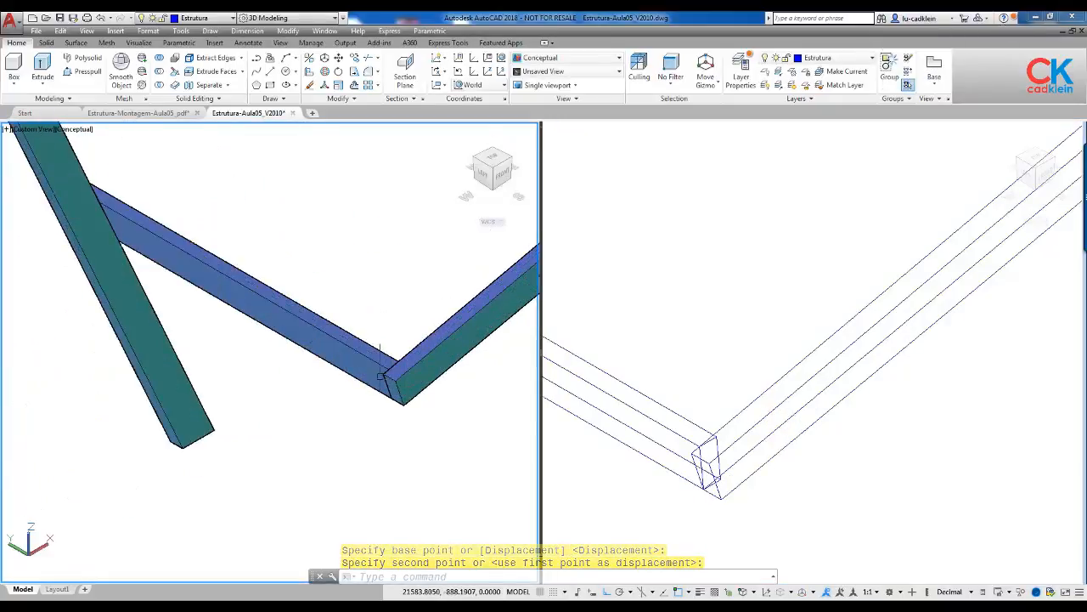
{"action": "left_click", "coordinate": [405, 384]}
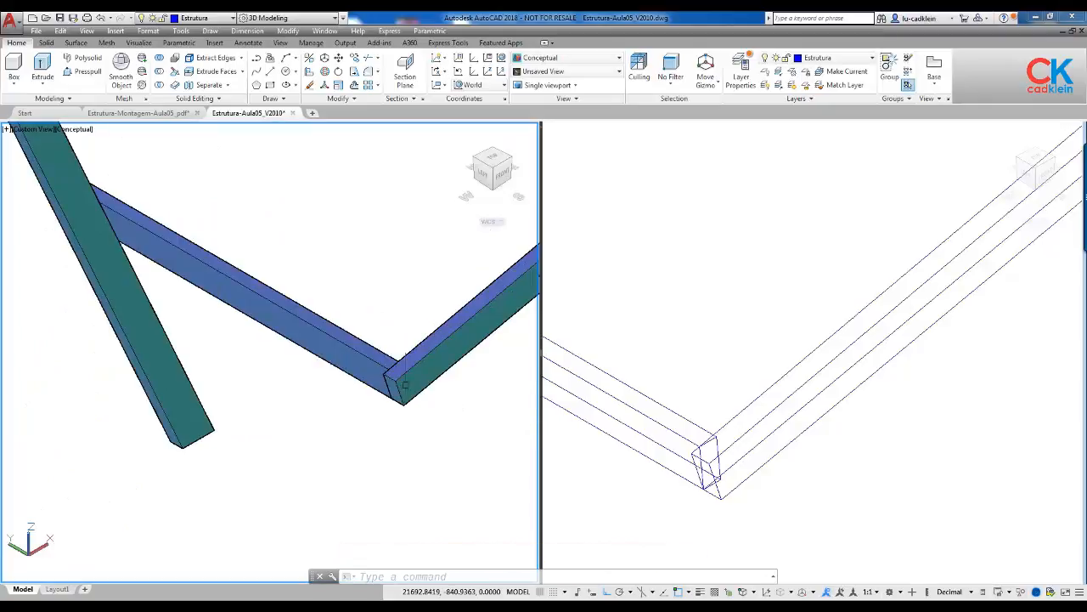
{"action": "left_click", "coordinate": [724, 412]}
{"action": "middle_click_drag", "start_coordinate": [784, 461], "coordinate": [785, 424]}
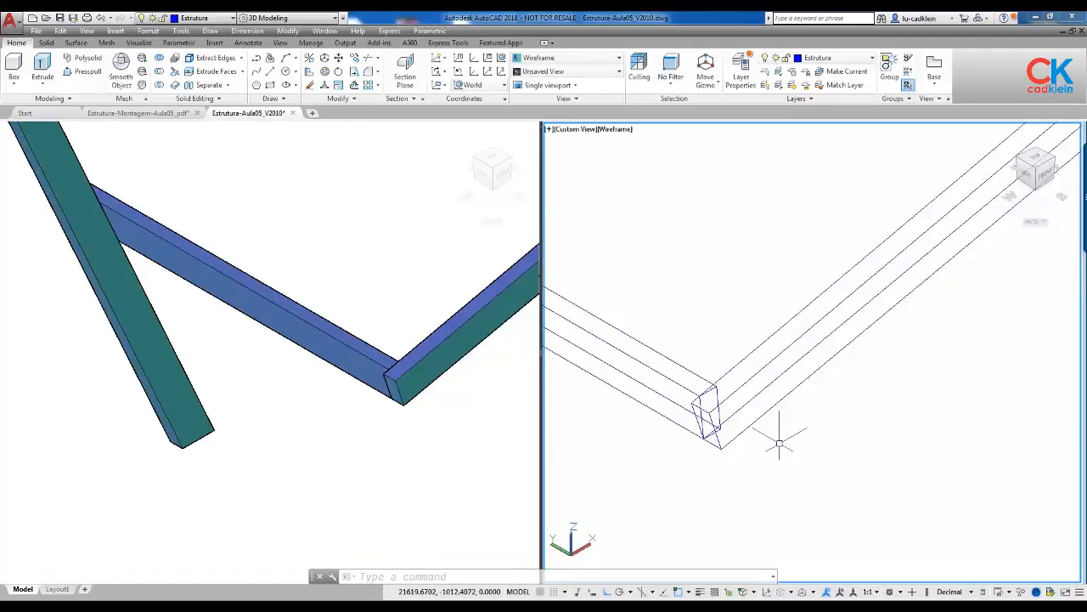
{"action": "left_click", "coordinate": [363, 394]}
{"action": "scroll", "coordinate": [363, 365], "scroll_direction": "up", "scroll_amount": 2}
{"action": "middle_click_drag", "start_coordinate": [363, 365], "coordinate": [509, 349], "text": "shift"}
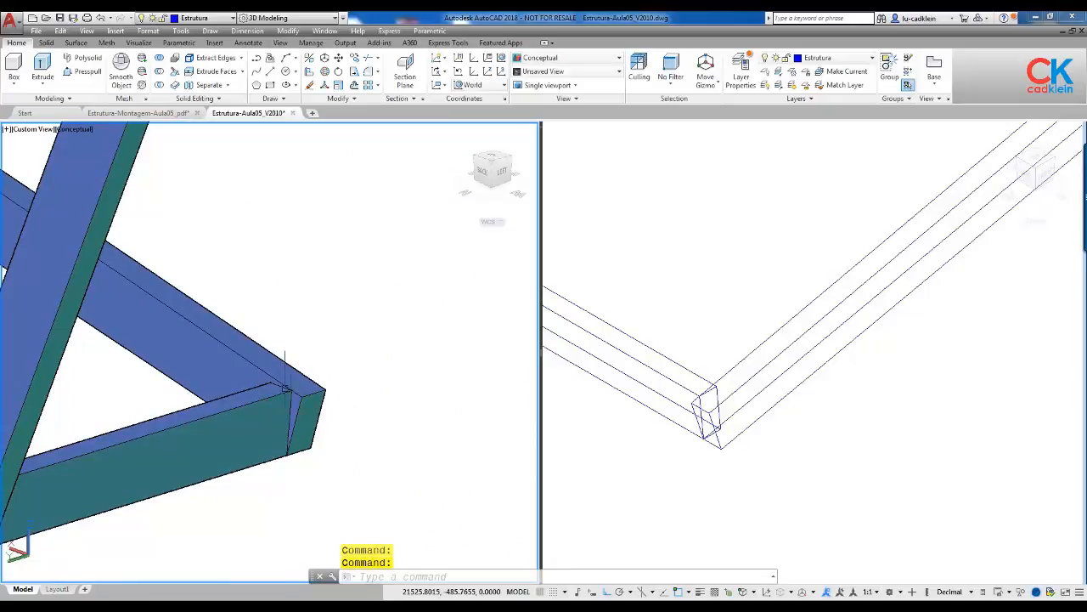
{"action": "left_click", "coordinate": [612, 490]}
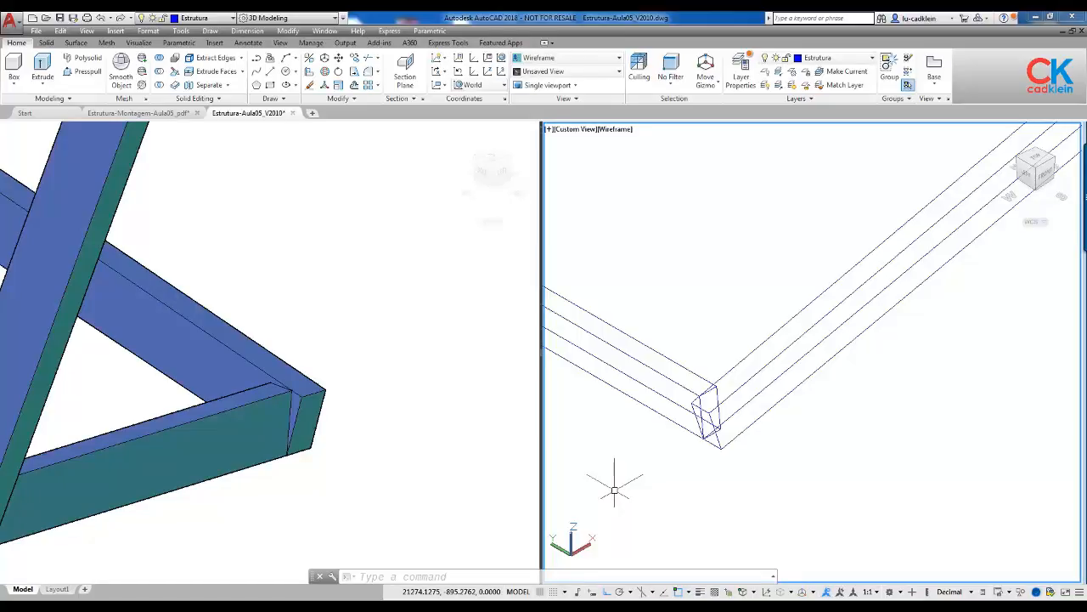
Step: Clear the command line away from the UCS icon and redirect the UCS Y axis along world +Z
{"action": "left_click_drag", "start_coordinate": [313, 576], "coordinate": [28, 303]}
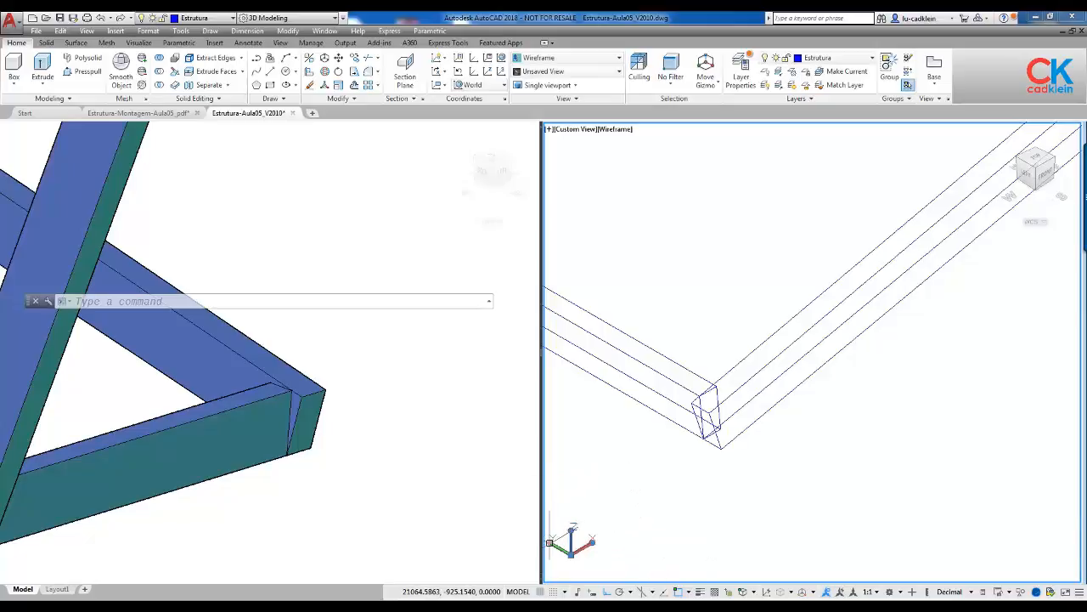
{"action": "mouse_move", "coordinate": [567, 550]}
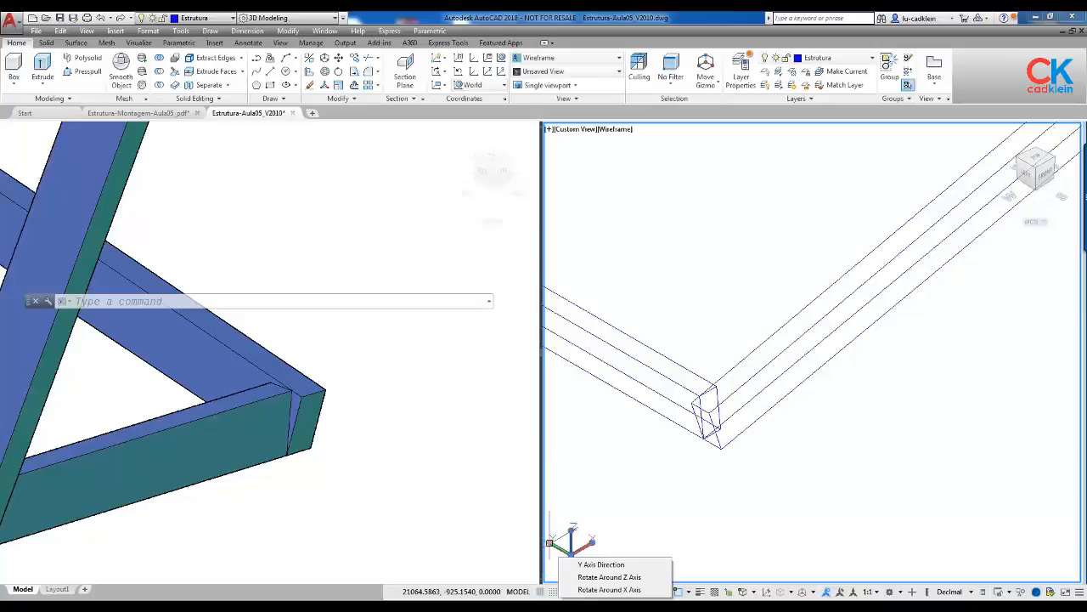
{"action": "left_click", "coordinate": [549, 542]}
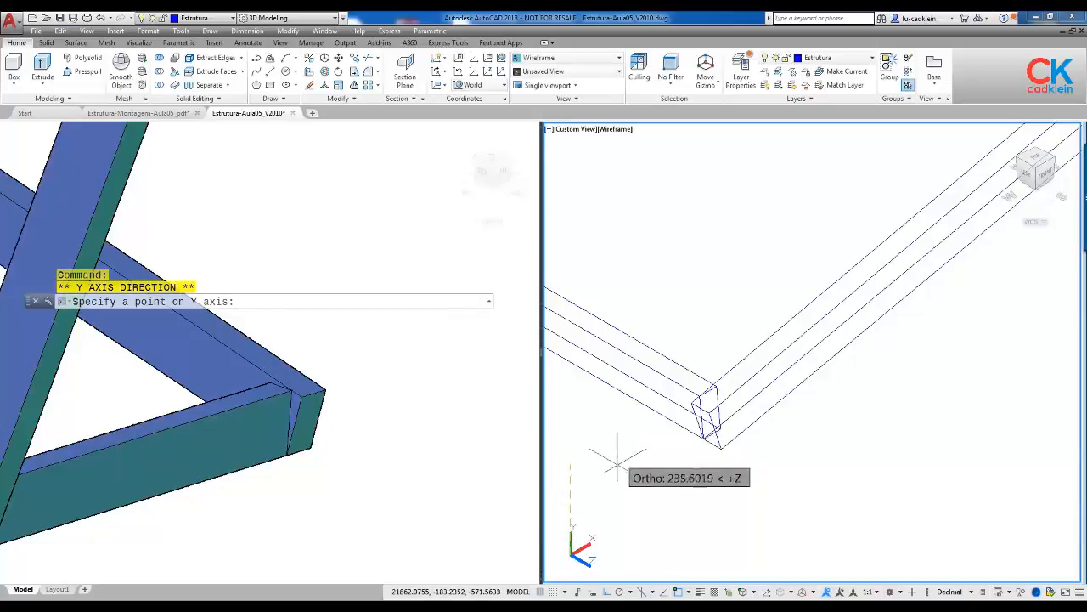
{"action": "left_click", "coordinate": [613, 476]}
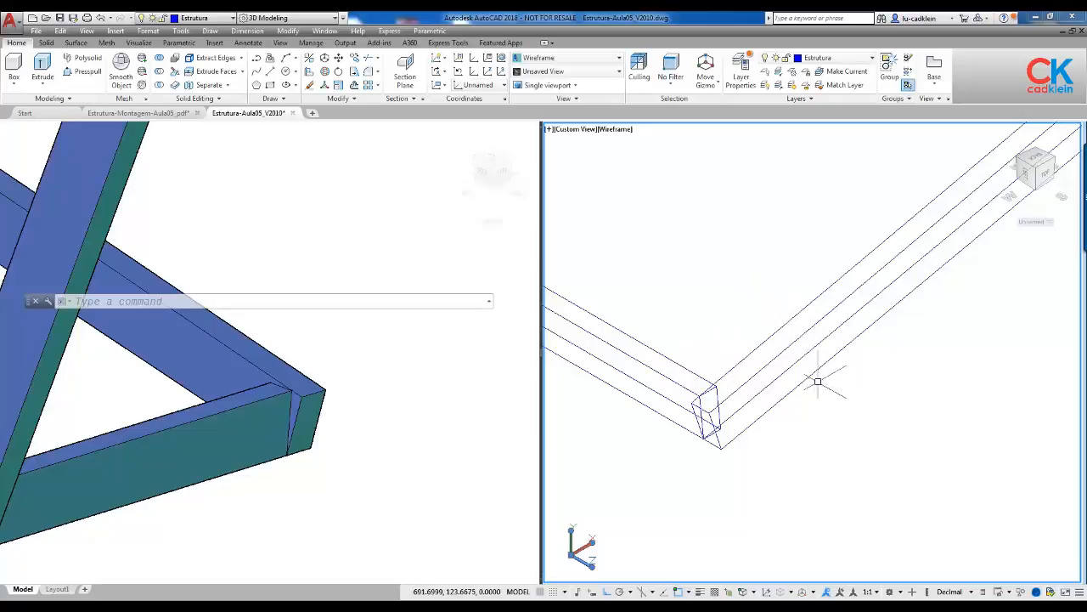
Step: Rotate the Peça C bar by reference about its lower end corner, aligning its end edge with the slanted end edge of Peça B
{"action": "key", "text": "Escape"}
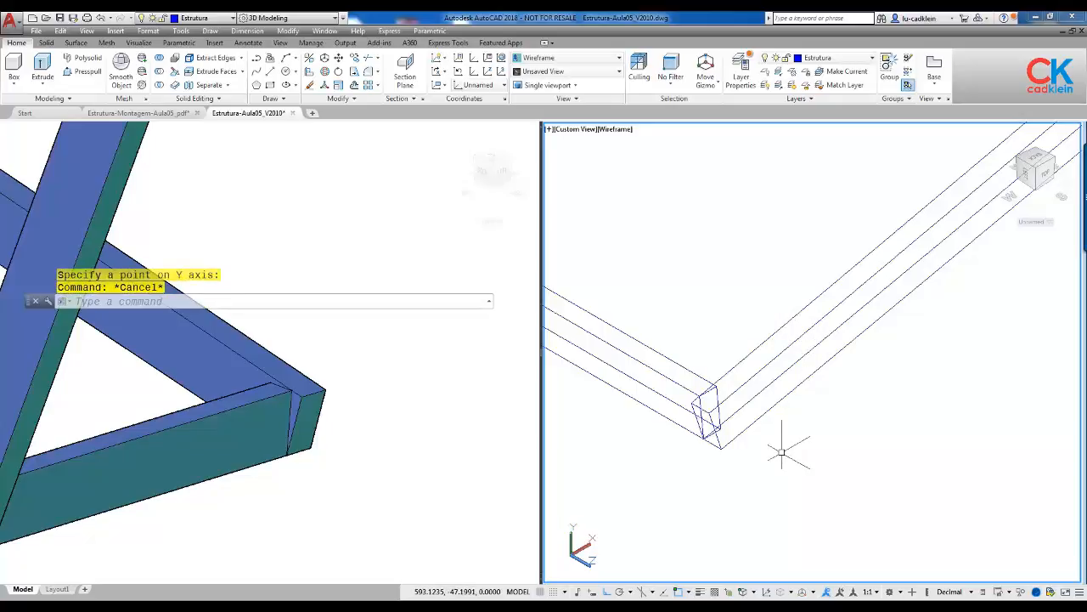
{"action": "type", "text": "r"}
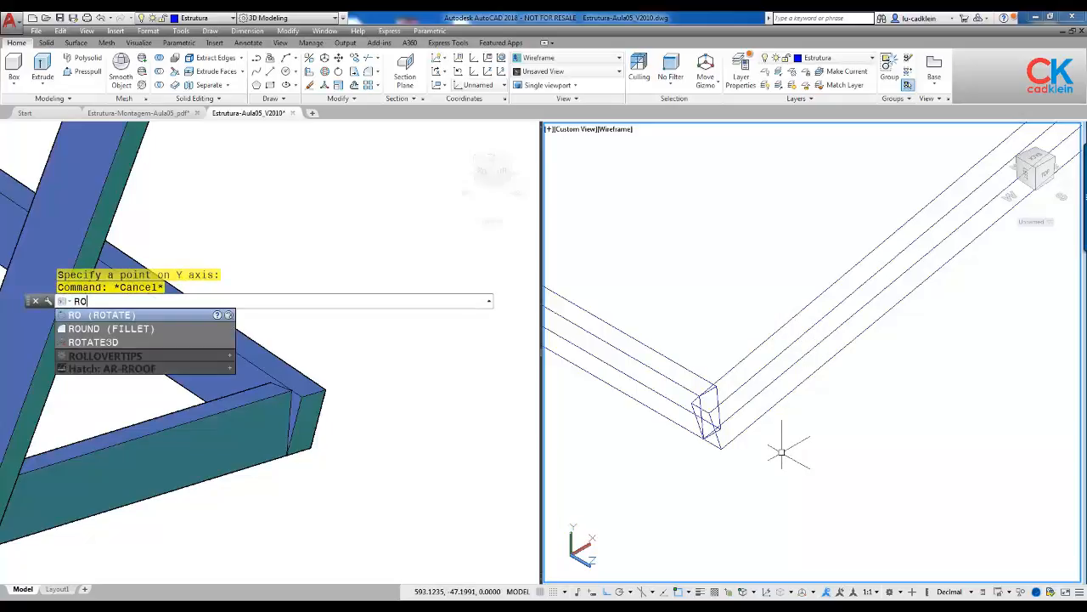
{"action": "key", "text": "Return"}
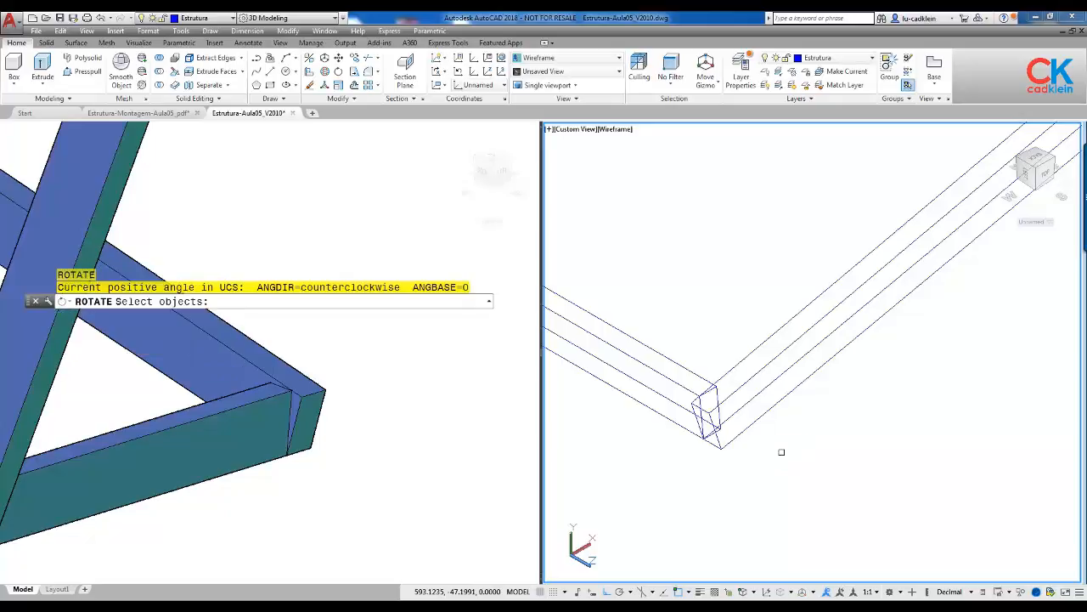
{"action": "left_click", "coordinate": [688, 370]}
{"action": "key", "text": "Return"}
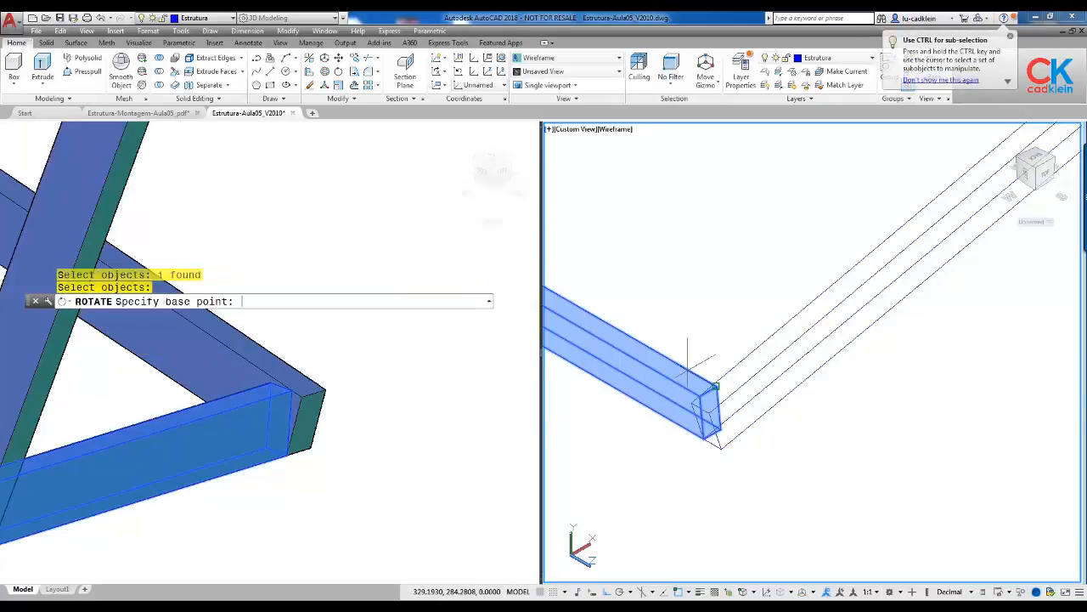
{"action": "left_click", "coordinate": [703, 438]}
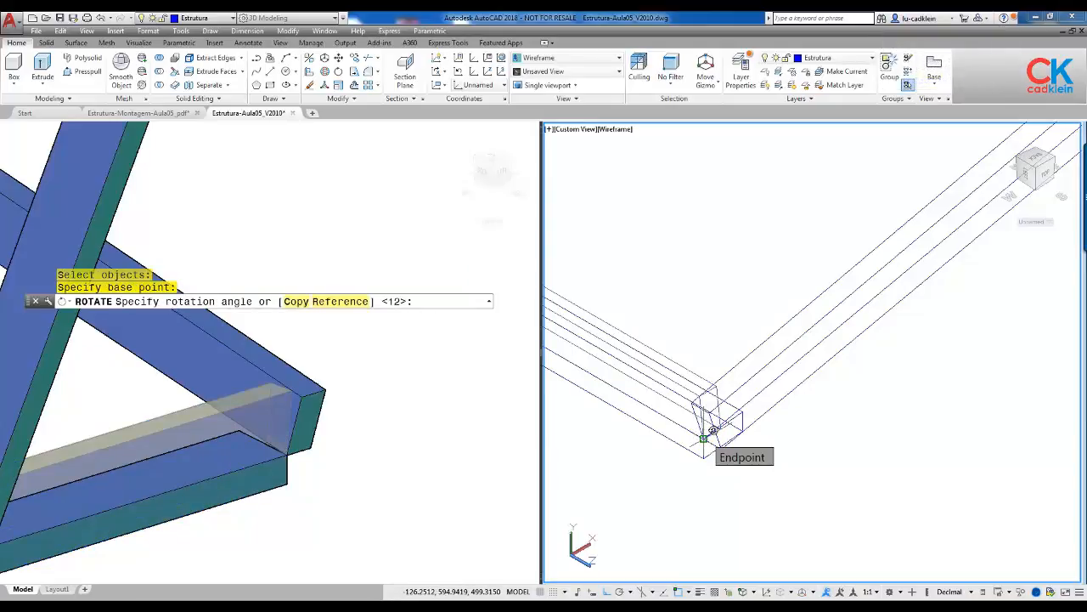
{"action": "type", "text": "r"}
{"action": "key", "text": "Return"}
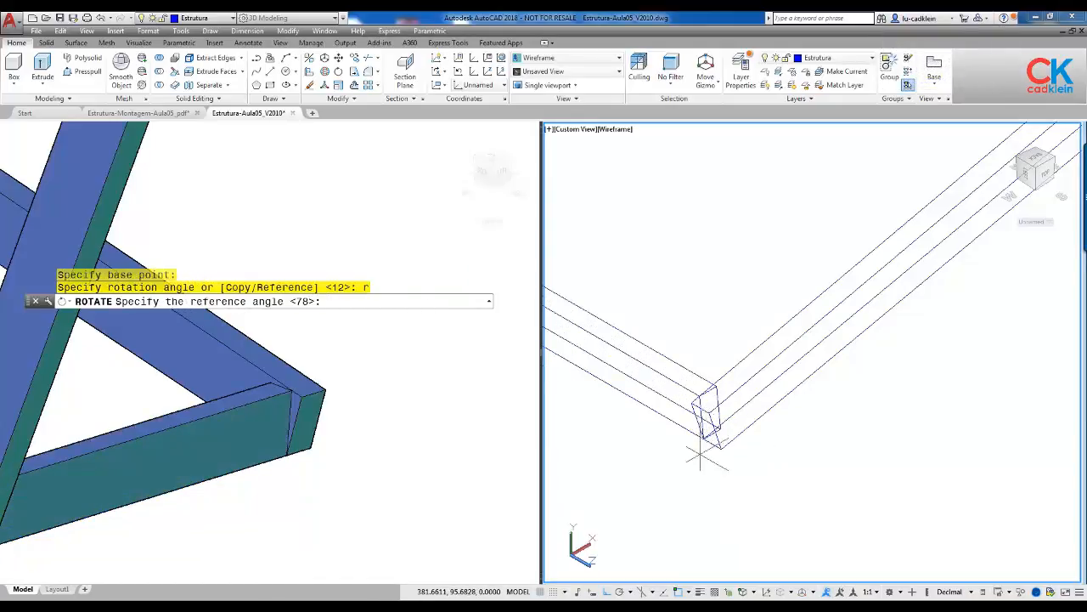
{"action": "left_click", "coordinate": [703, 438]}
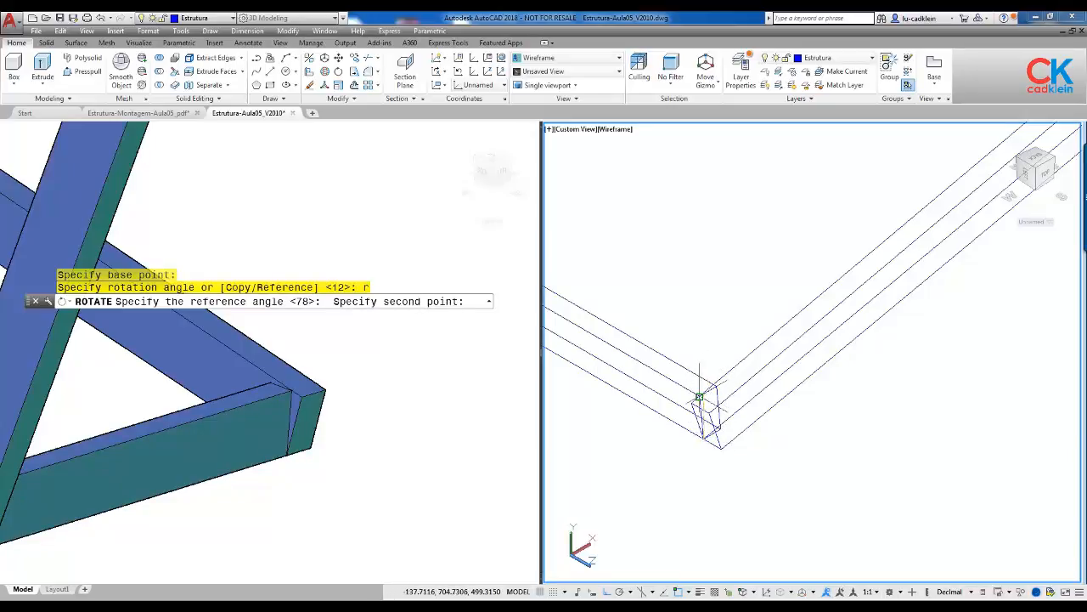
{"action": "scroll", "coordinate": [700, 394], "scroll_direction": "up", "scroll_amount": 5}
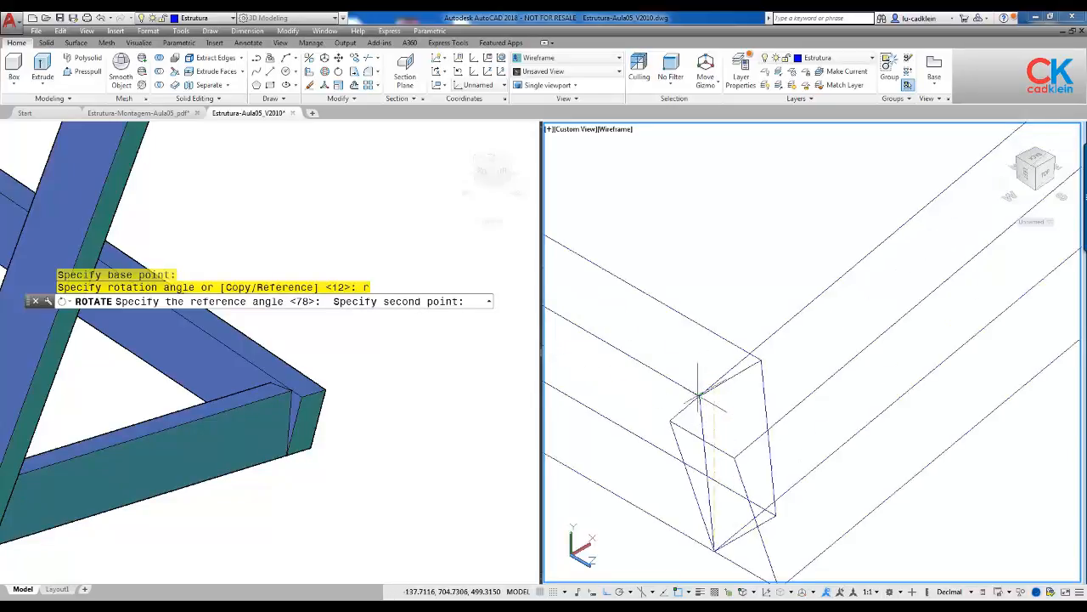
{"action": "middle_click_drag", "start_coordinate": [702, 392], "coordinate": [747, 317]}
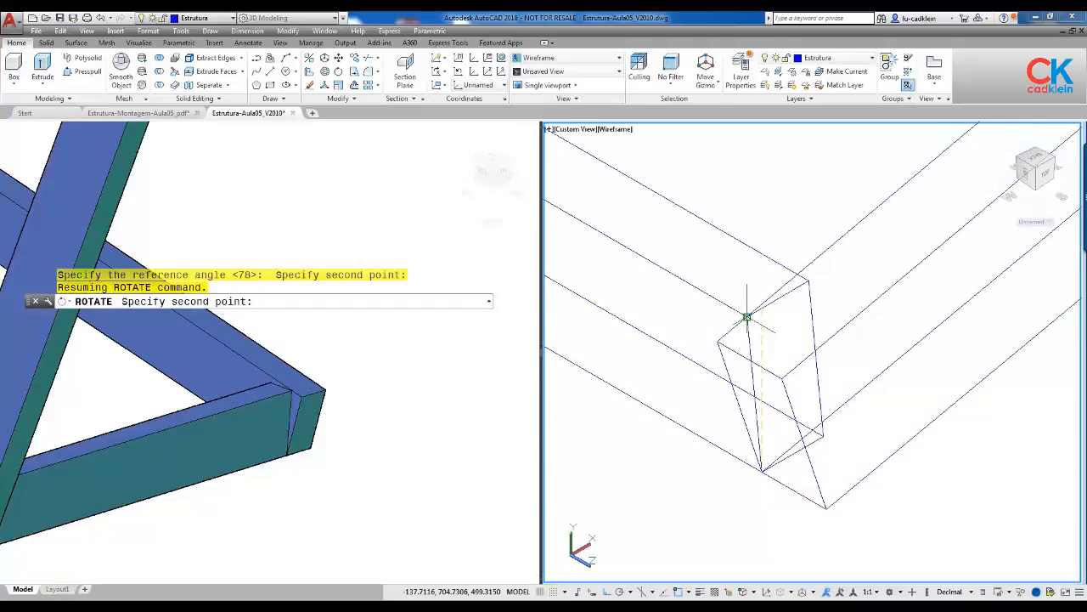
{"action": "key", "text": "F8"}
{"action": "left_click", "coordinate": [746, 315]}
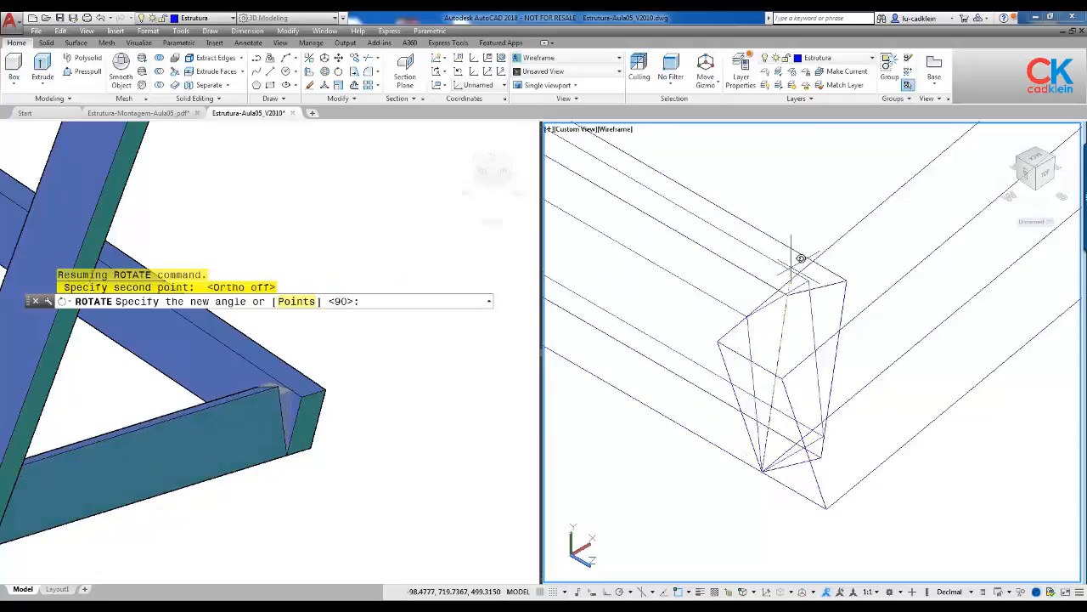
{"action": "left_click", "coordinate": [719, 340]}
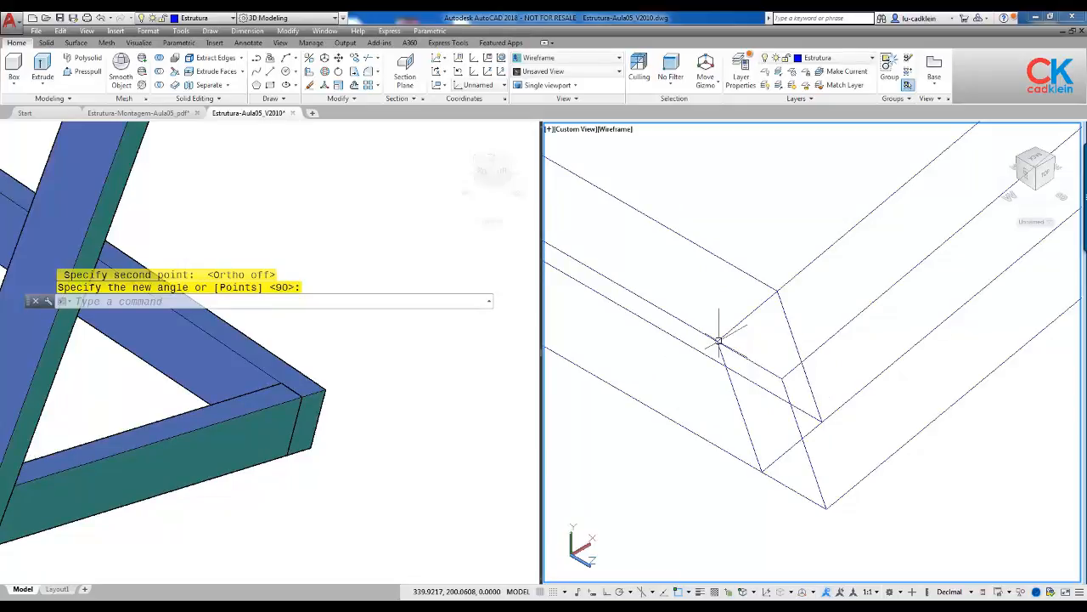
Step: Mirror the Peça C bar across a vertical line through the joint of the loose Peça B pair, keeping the original
{"action": "scroll", "coordinate": [718, 340], "scroll_direction": "down", "scroll_amount": 6}
{"action": "middle_click_drag", "start_coordinate": [756, 314], "coordinate": [695, 374]}
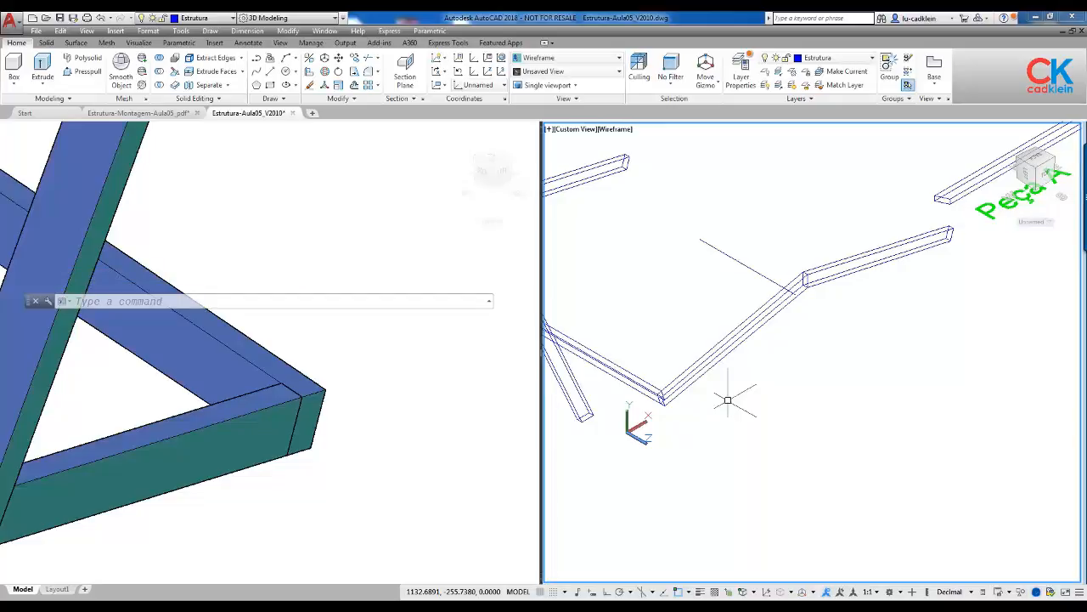
{"action": "type", "text": "MI"}
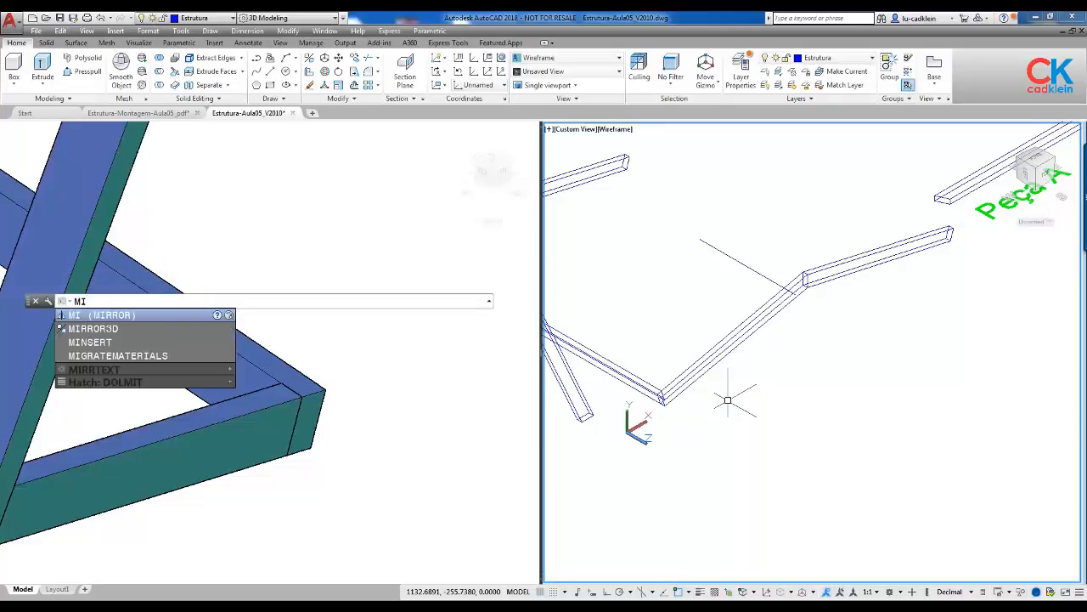
{"action": "key", "text": "Return"}
{"action": "left_click", "coordinate": [627, 380]}
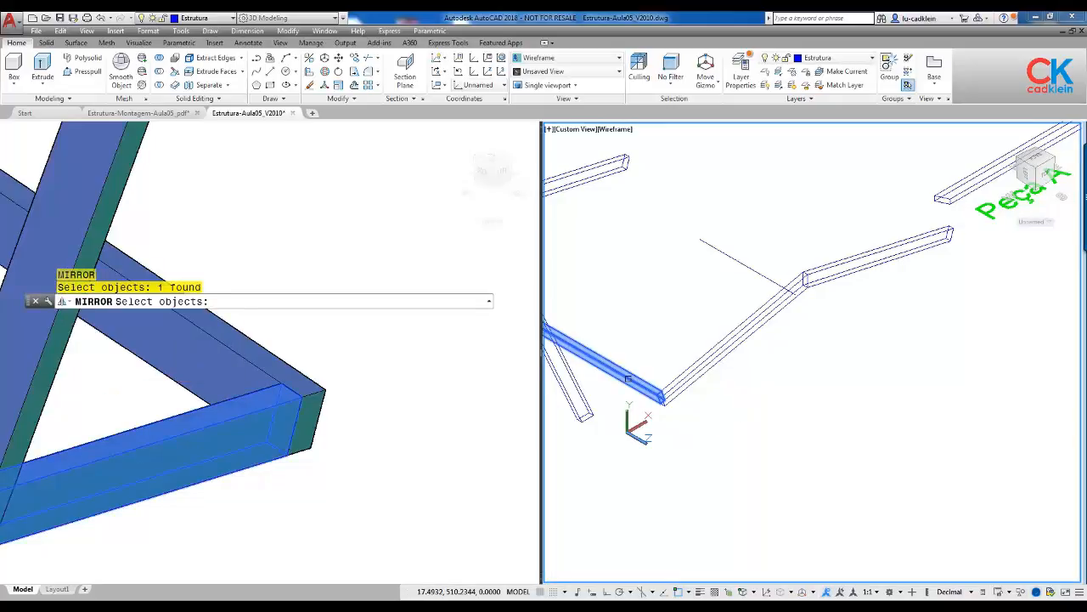
{"action": "key", "text": "Return"}
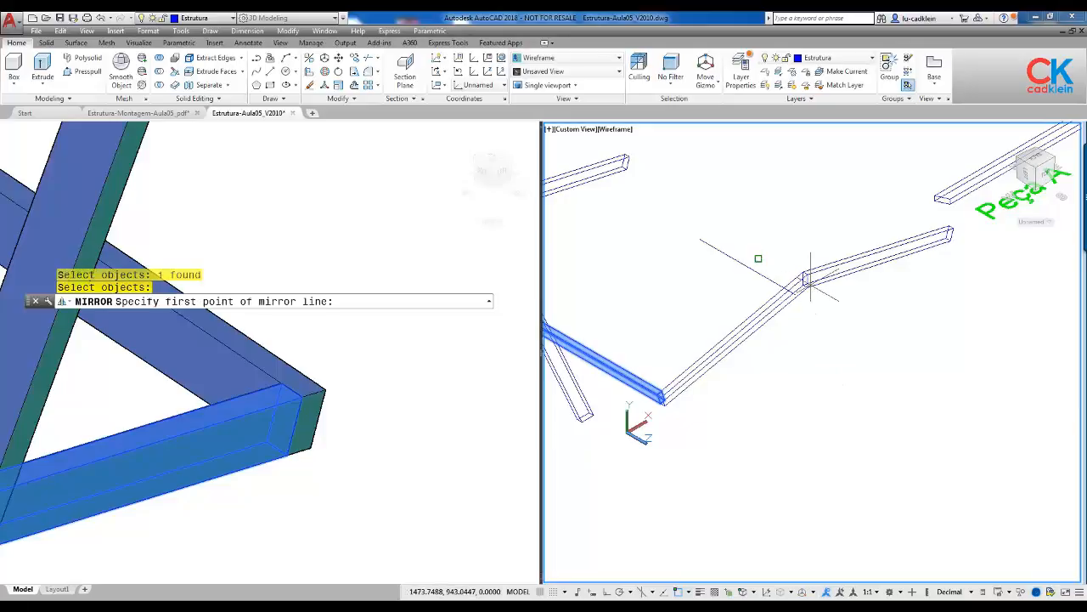
{"action": "left_click", "coordinate": [805, 279]}
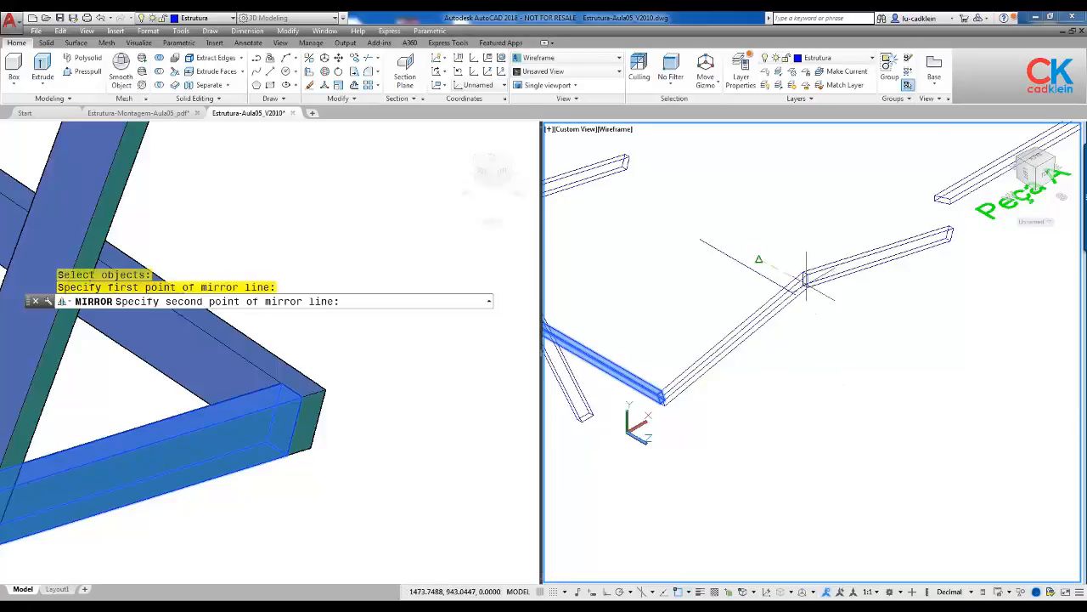
{"action": "key", "text": "F8"}
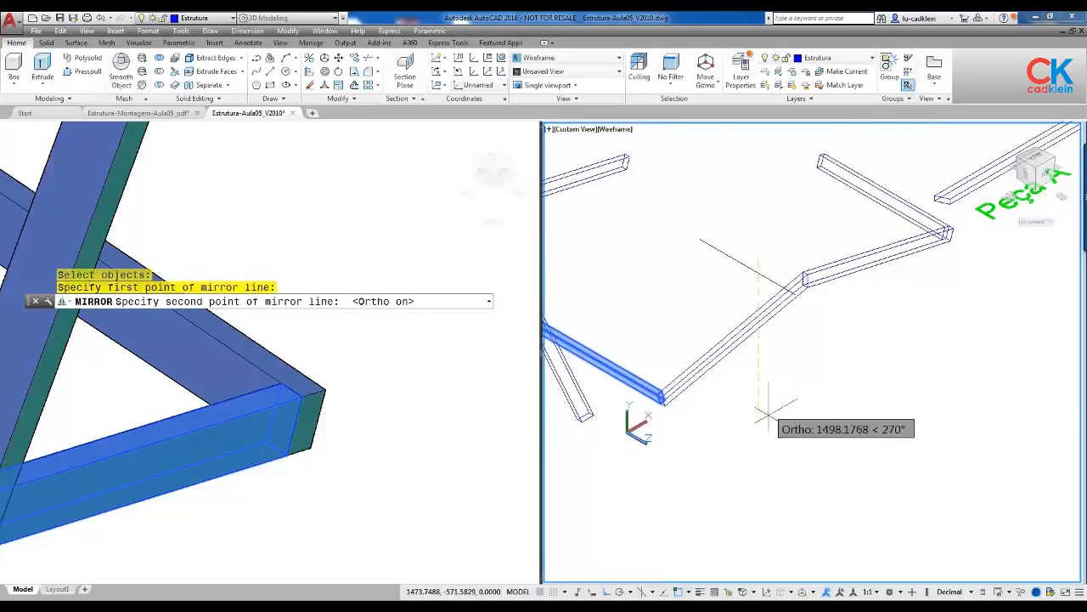
{"action": "left_click", "coordinate": [768, 450]}
{"action": "key", "text": "Return"}
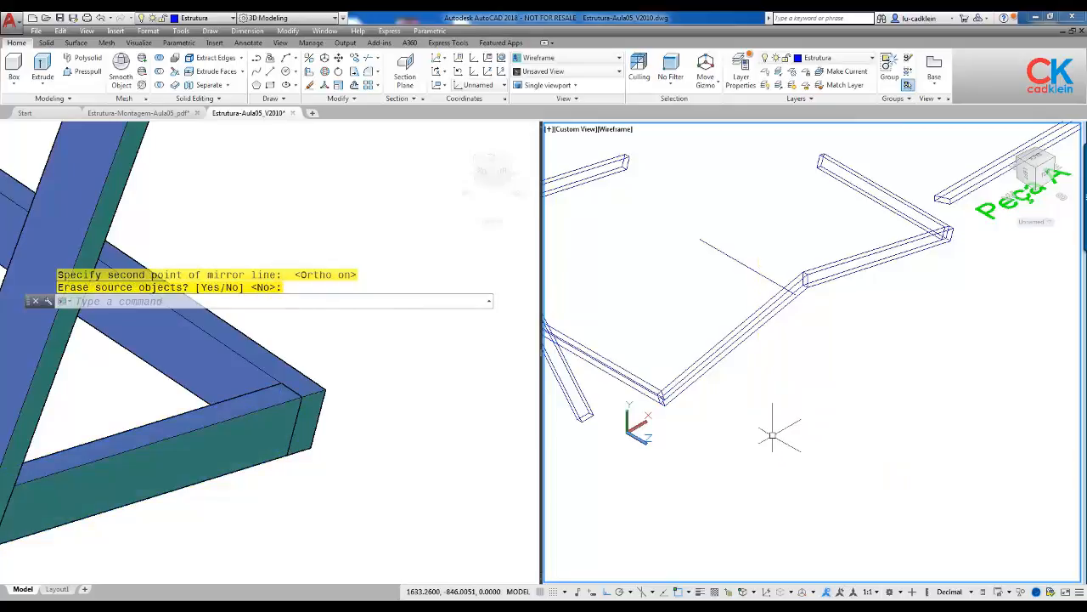
Step: Move both Peça C bars from the loose Peça B bar's lower end corner to the matching Peça B corner on the leg frames
{"action": "left_click", "coordinate": [387, 411]}
{"action": "scroll", "coordinate": [387, 411], "scroll_direction": "down", "scroll_amount": 4}
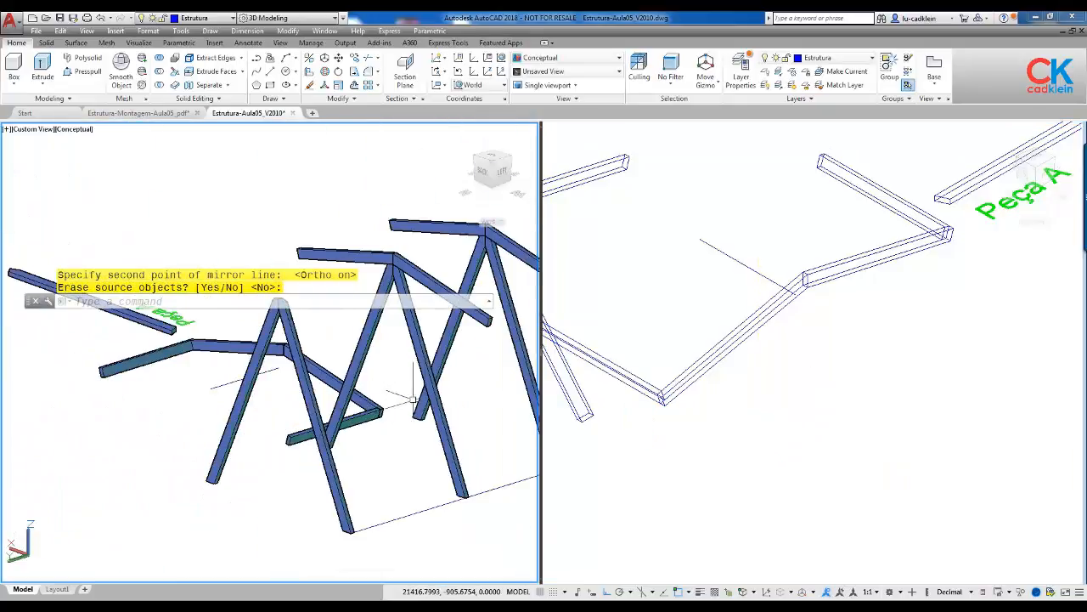
{"action": "middle_click_drag", "start_coordinate": [387, 411], "coordinate": [459, 358], "text": "shift"}
{"action": "left_click", "coordinate": [699, 389]}
{"action": "scroll", "coordinate": [815, 374], "scroll_direction": "down", "scroll_amount": 3}
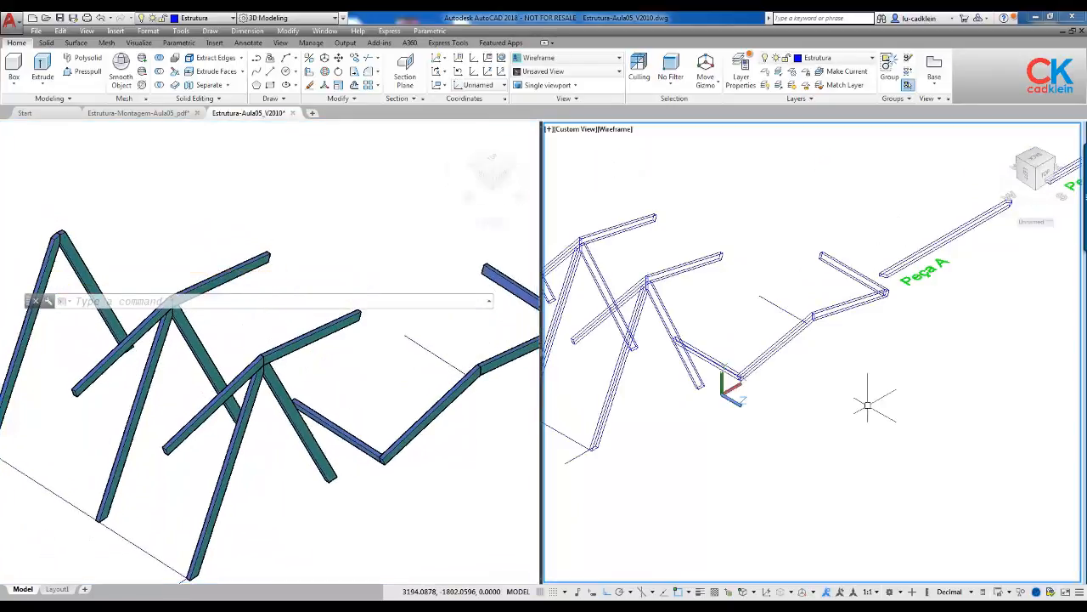
{"action": "type", "text": "m"}
{"action": "key", "text": "Return"}
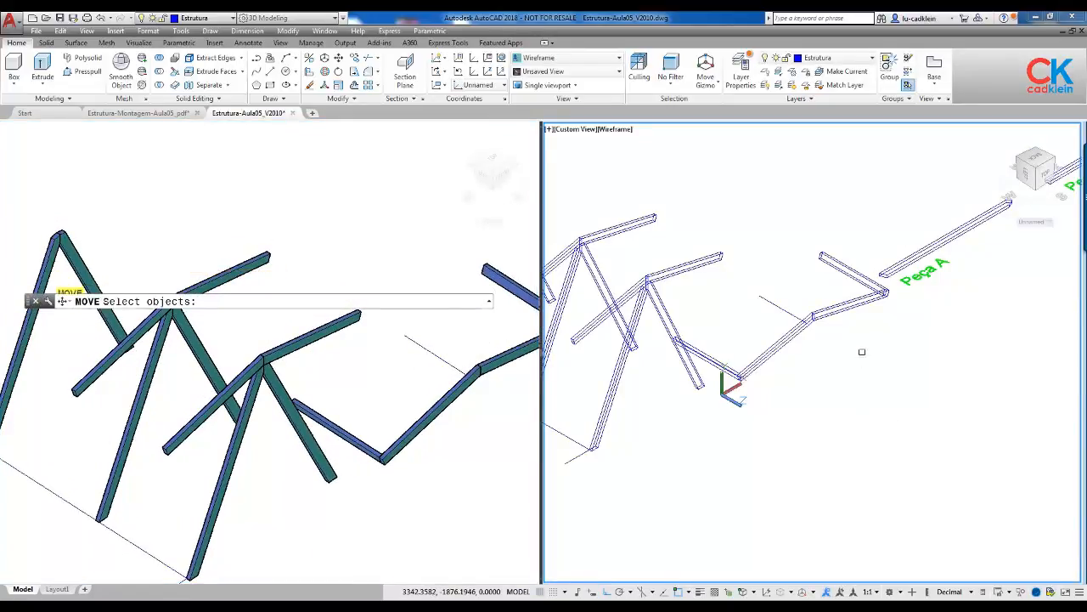
{"action": "left_click", "coordinate": [852, 272]}
{"action": "left_click", "coordinate": [703, 360]}
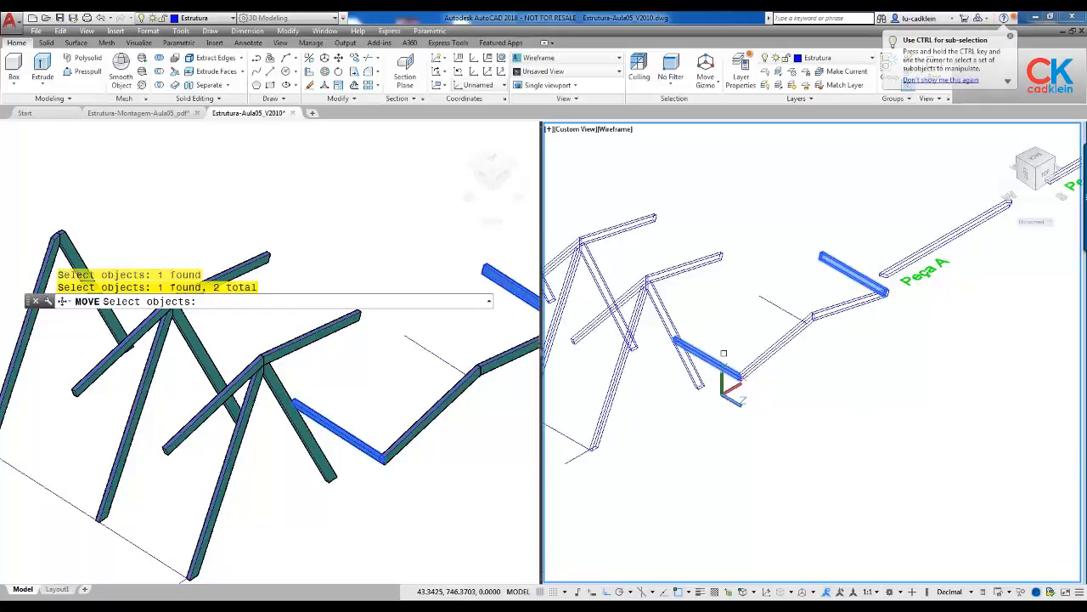
{"action": "key", "text": "Return"}
{"action": "scroll", "coordinate": [737, 384], "scroll_direction": "up", "scroll_amount": 5}
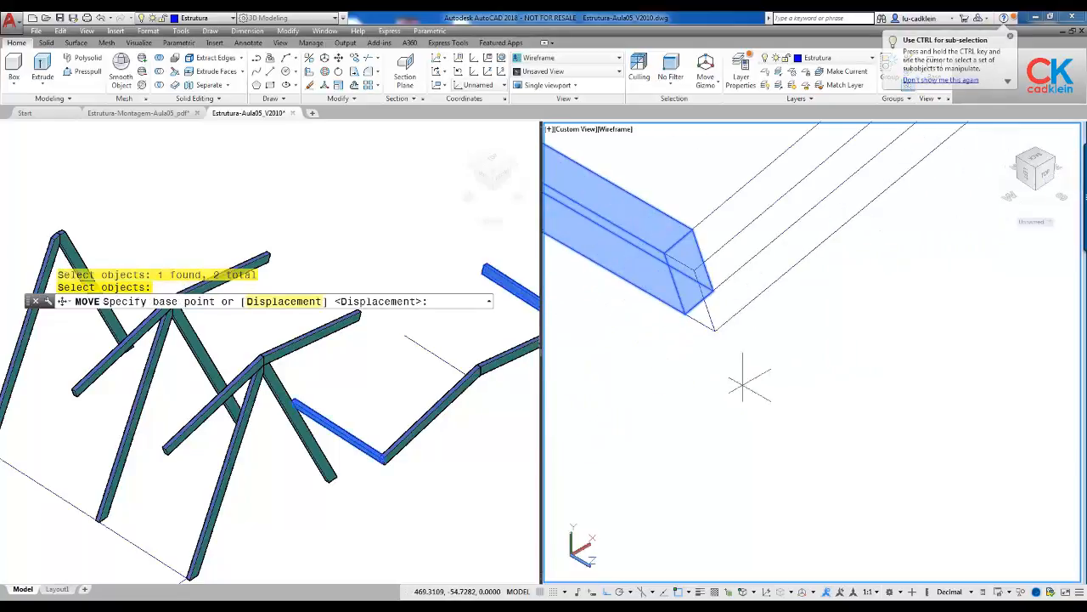
{"action": "left_click", "coordinate": [714, 330]}
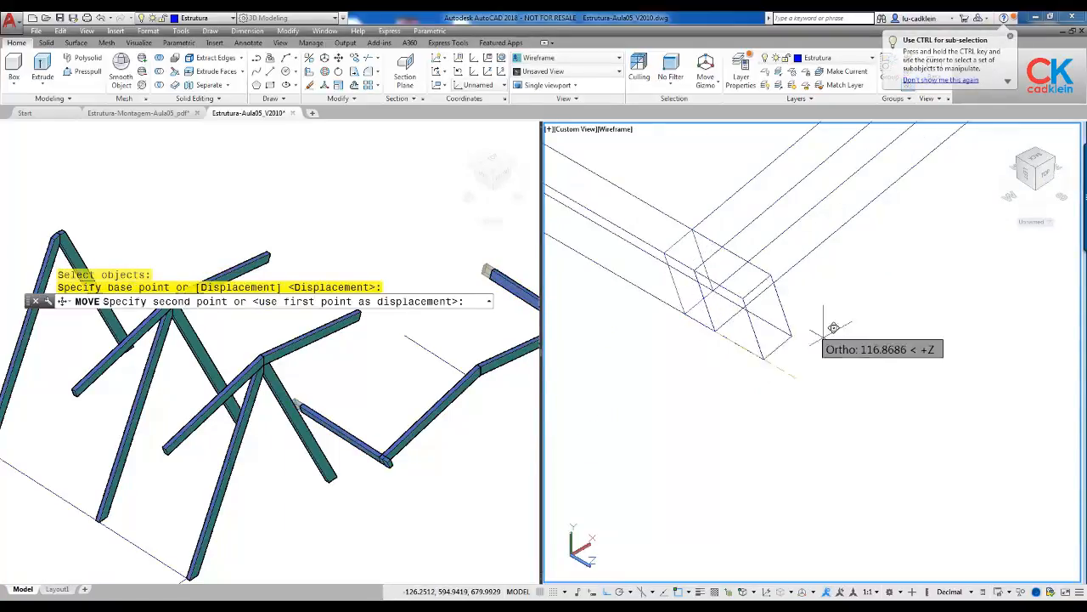
{"action": "scroll", "coordinate": [813, 336], "scroll_direction": "down", "scroll_amount": 5}
{"action": "scroll", "coordinate": [815, 357], "scroll_direction": "up", "scroll_amount": 5}
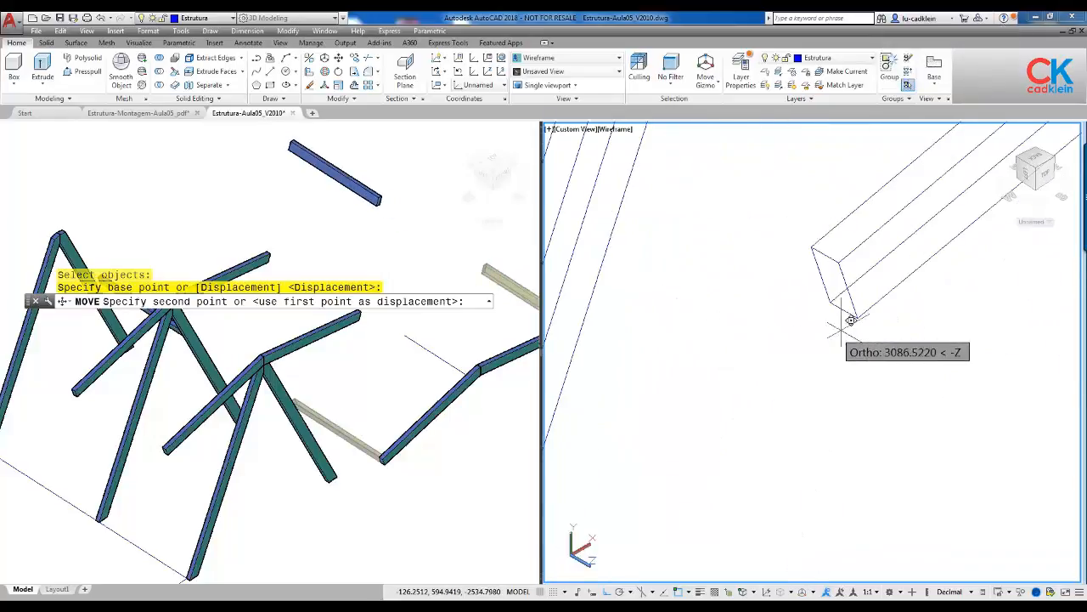
{"action": "left_click", "coordinate": [859, 314]}
{"action": "scroll", "coordinate": [860, 340], "scroll_direction": "down", "scroll_amount": 5}
Step: Check the assembly drawing for the remaining parts and copy the Peça D profile along negative X to beside the leg frames
{"action": "key", "text": "ctrl+Tab"}
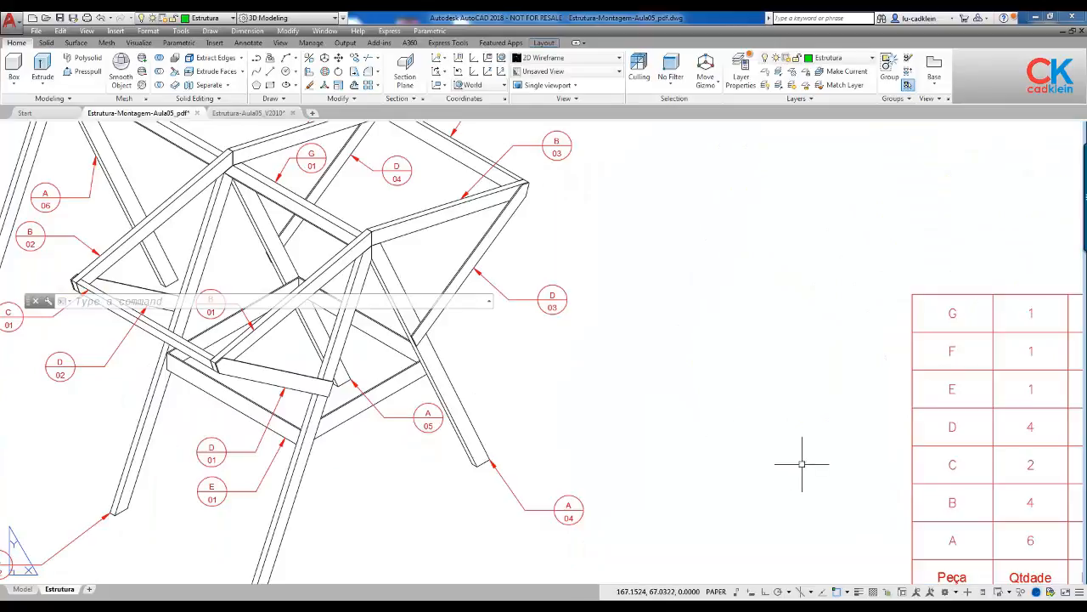
{"action": "middle_click_drag", "start_coordinate": [820, 451], "coordinate": [436, 405]}
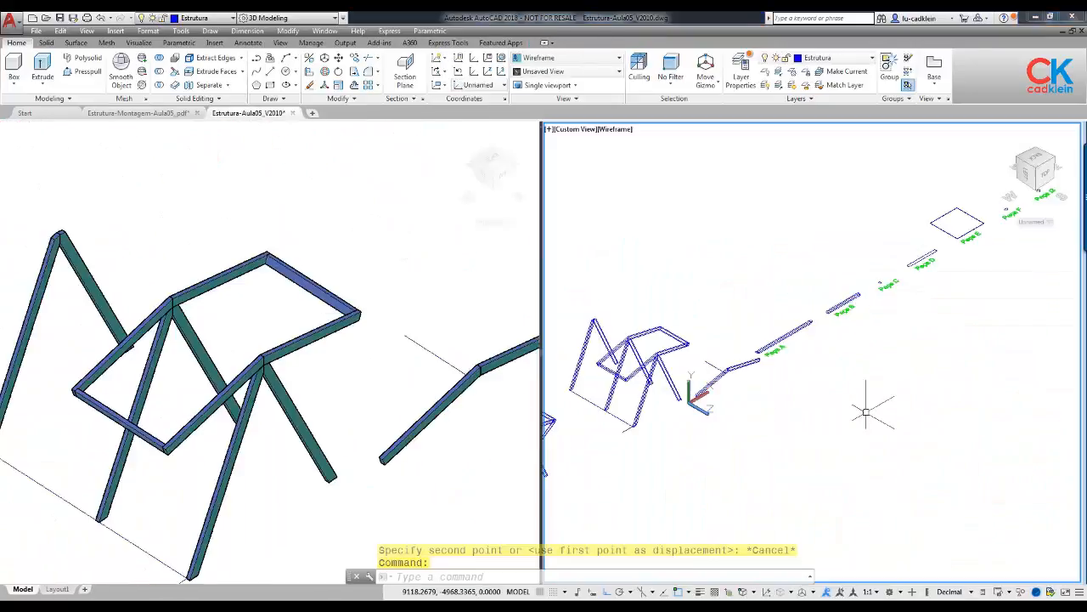
{"action": "type", "text": "co"}
{"action": "key", "text": "Return"}
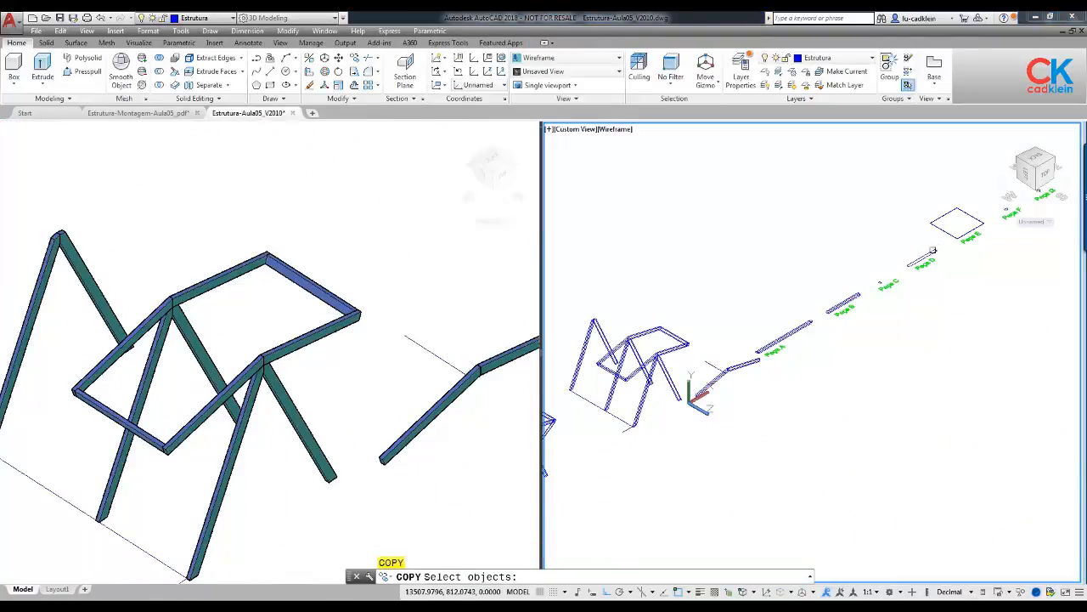
{"action": "left_click", "coordinate": [931, 254]}
{"action": "key", "text": "Return"}
{"action": "left_click", "coordinate": [971, 291]}
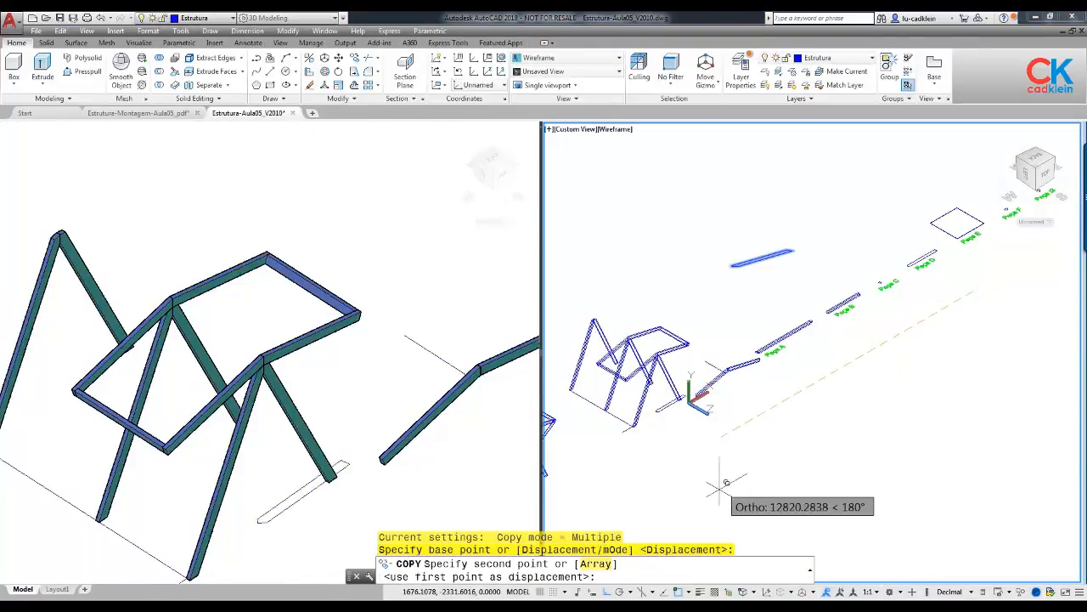
{"action": "left_click", "coordinate": [710, 492]}
Step: Extrude the copied Peça D profile beside the leg frames to a height of 10
{"action": "scroll", "coordinate": [671, 400], "scroll_direction": "up", "scroll_amount": 5}
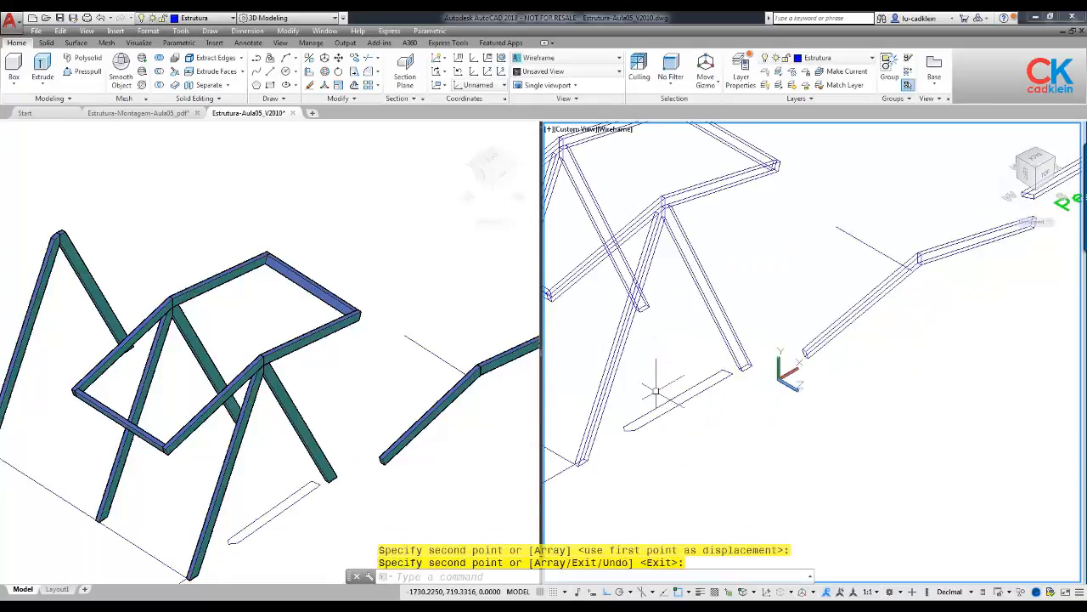
{"action": "scroll", "coordinate": [666, 399], "scroll_direction": "up", "scroll_amount": 3}
{"action": "middle_click_drag", "start_coordinate": [678, 406], "coordinate": [739, 346]}
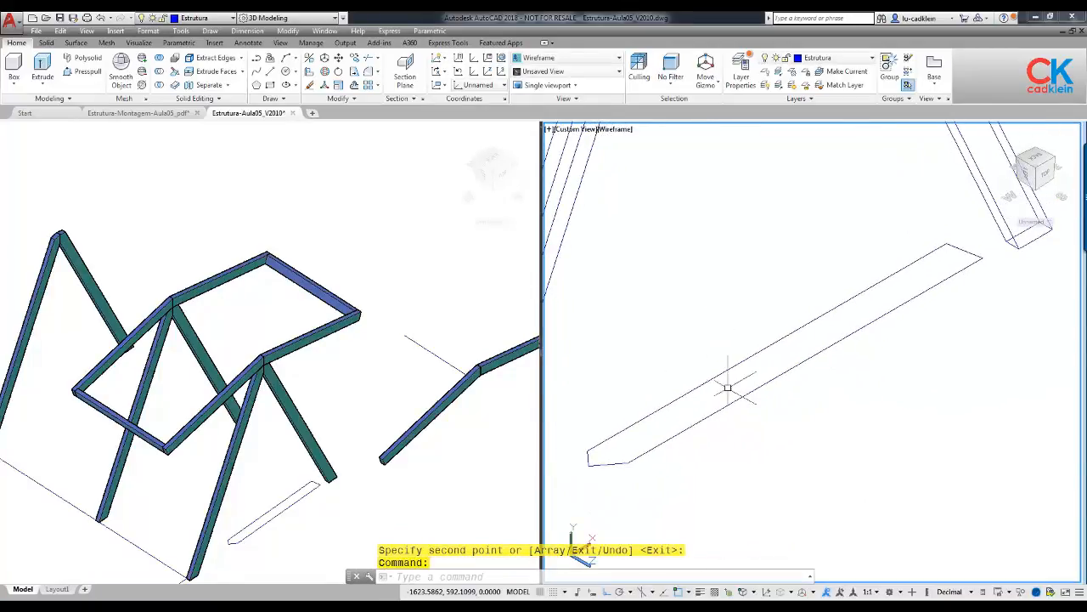
{"action": "type", "text": "e"}
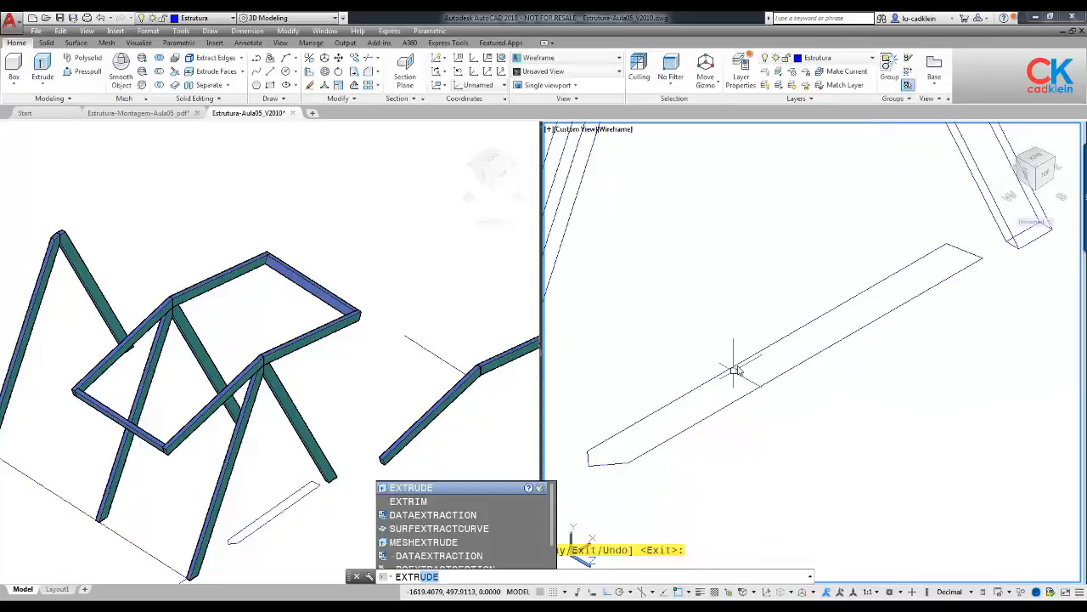
{"action": "type", "text": "xtr"}
{"action": "key", "text": "Return"}
{"action": "left_click", "coordinate": [738, 368]}
{"action": "left_click", "coordinate": [741, 322]}
{"action": "key", "text": "Return"}
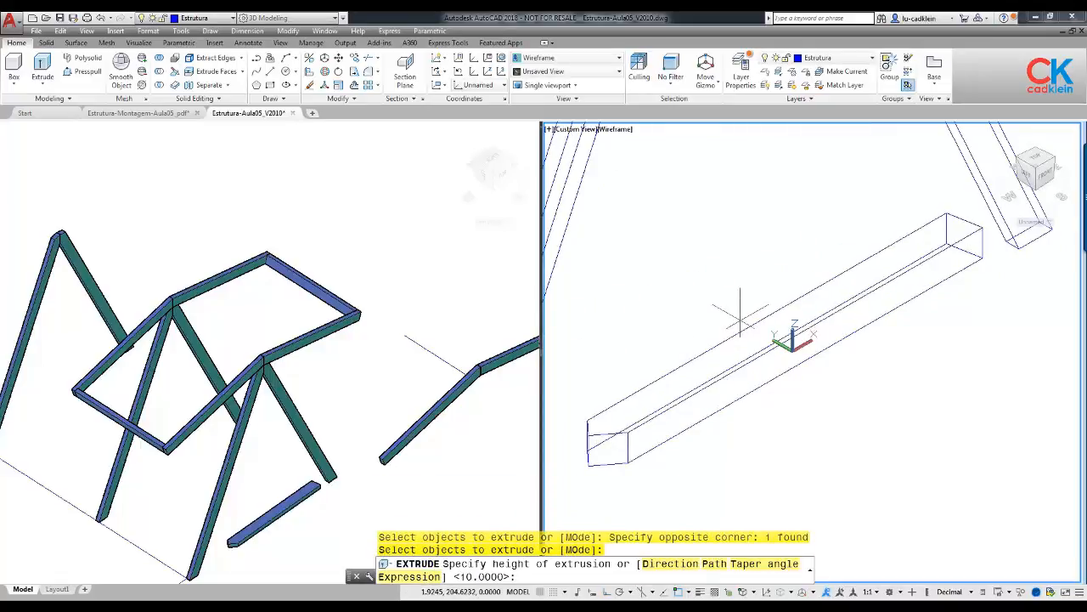
{"action": "key", "text": "Return"}
{"action": "scroll", "coordinate": [746, 336], "scroll_direction": "down", "scroll_amount": 3}
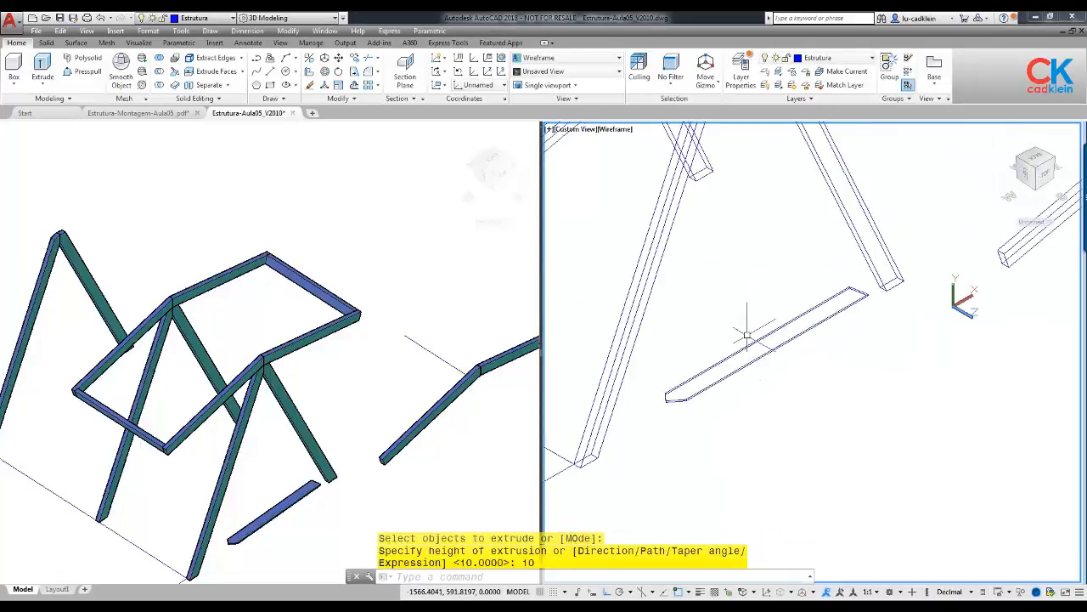
{"action": "scroll", "coordinate": [705, 429], "scroll_direction": "down", "scroll_amount": 2}
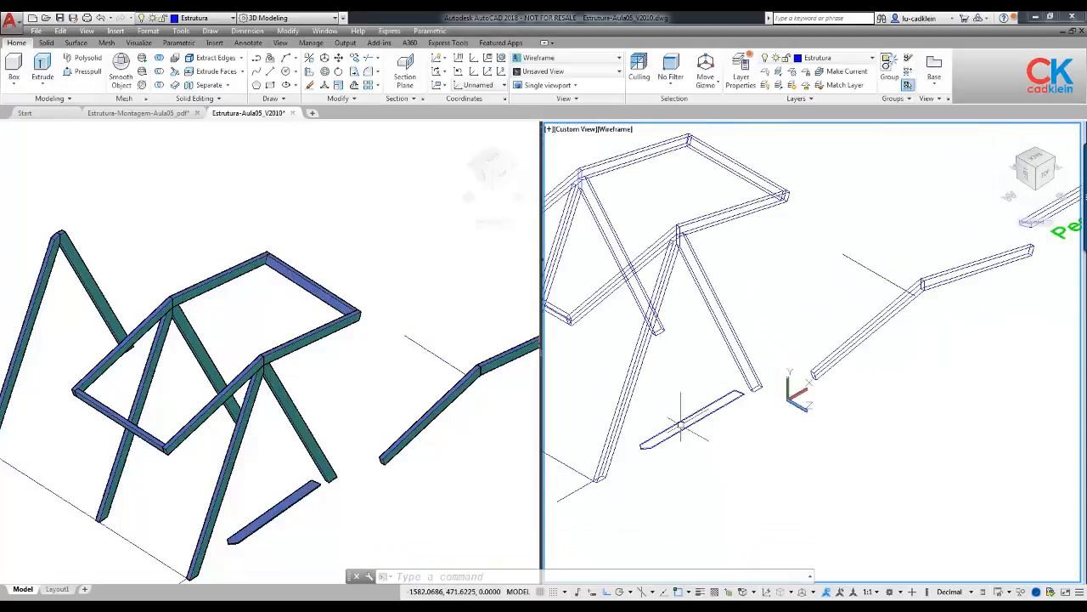
Step: Rotate the extruded Peça D bar in 3D about its lengthwise X axis so that it stands on edge
{"action": "scroll", "coordinate": [679, 425], "scroll_direction": "up", "scroll_amount": 3}
{"action": "left_click", "coordinate": [324, 73]}
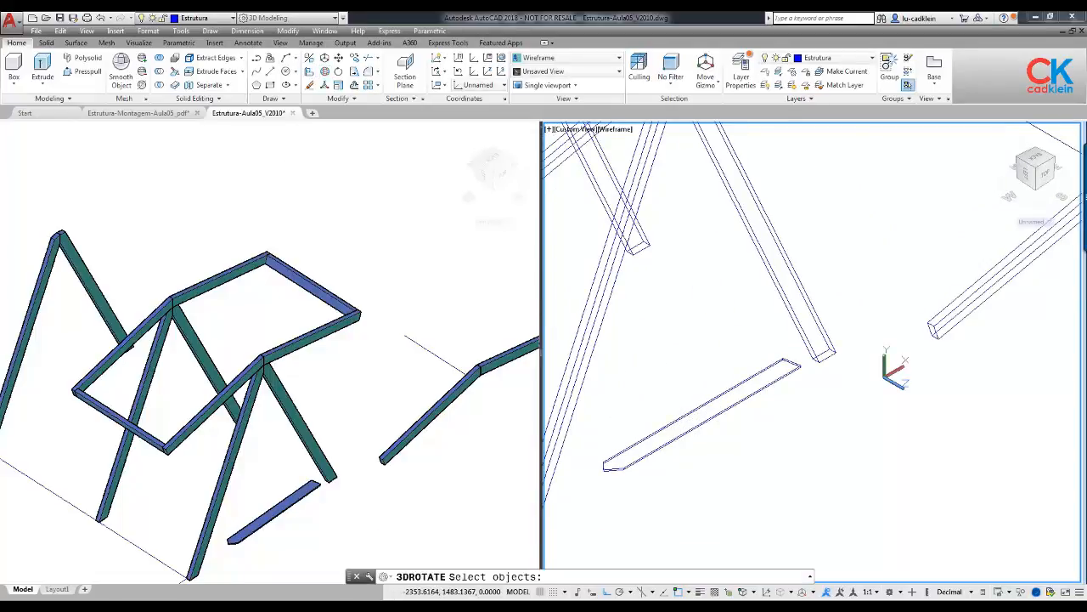
{"action": "left_click", "coordinate": [736, 404]}
{"action": "key", "text": "Return"}
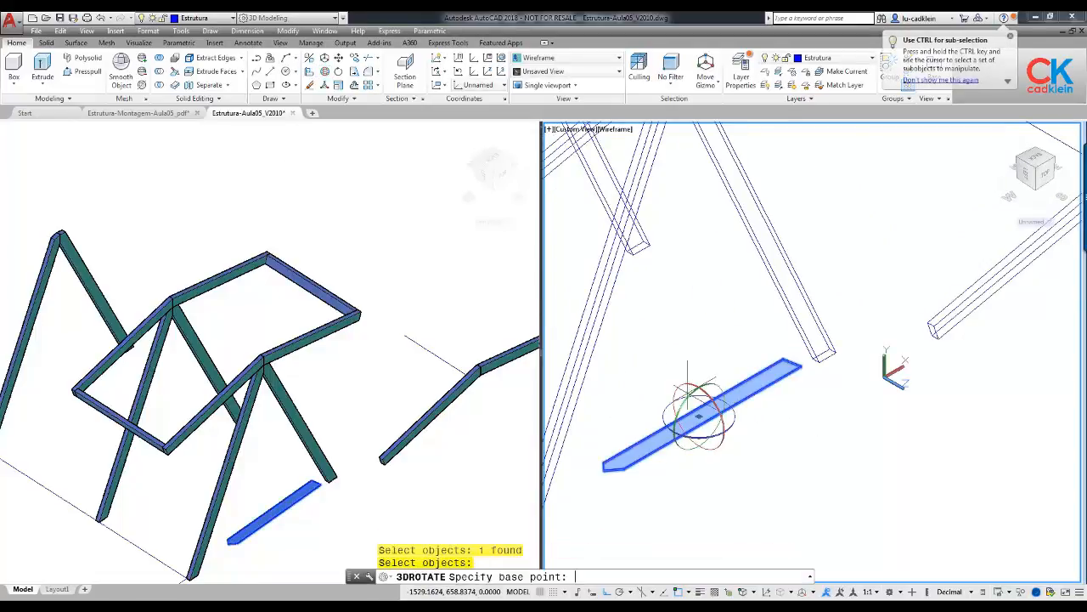
{"action": "left_click", "coordinate": [696, 395]}
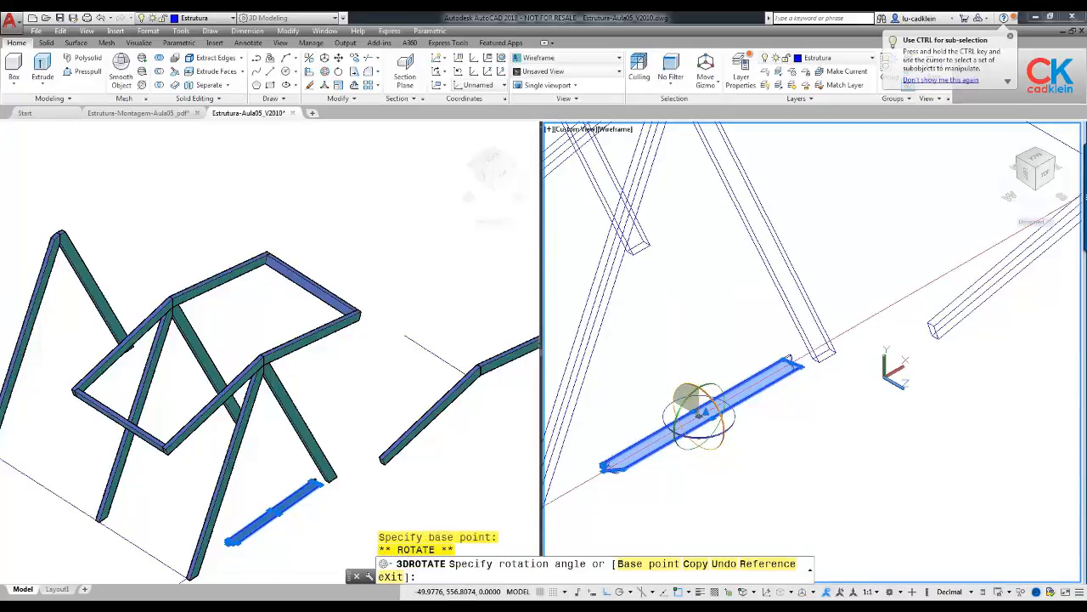
{"action": "middle_click_drag", "start_coordinate": [670, 377], "coordinate": [728, 358]}
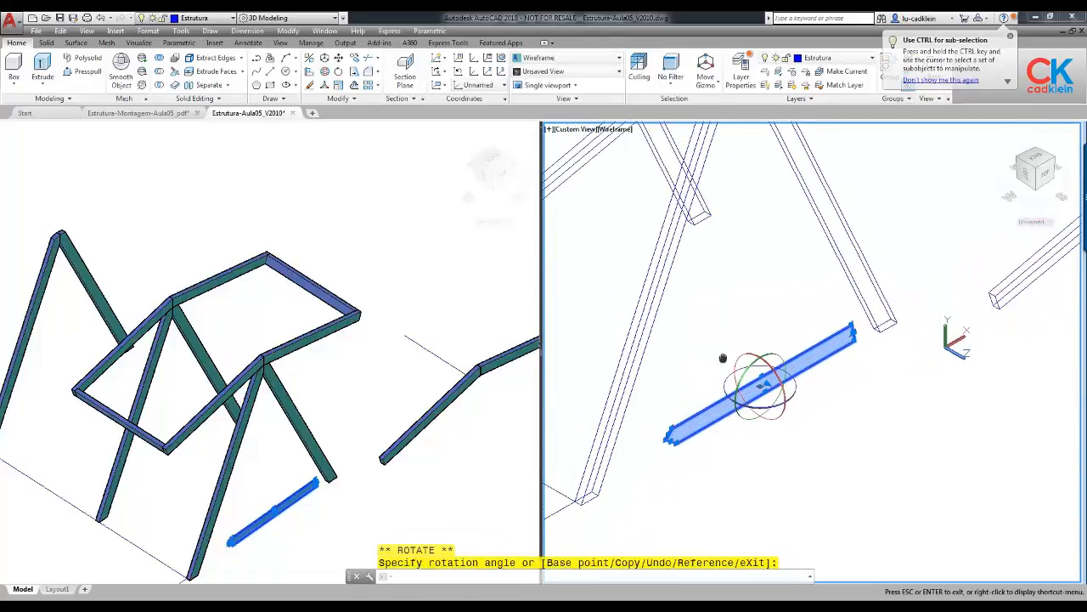
{"action": "key", "text": "Escape"}
{"action": "key", "text": "Escape"}
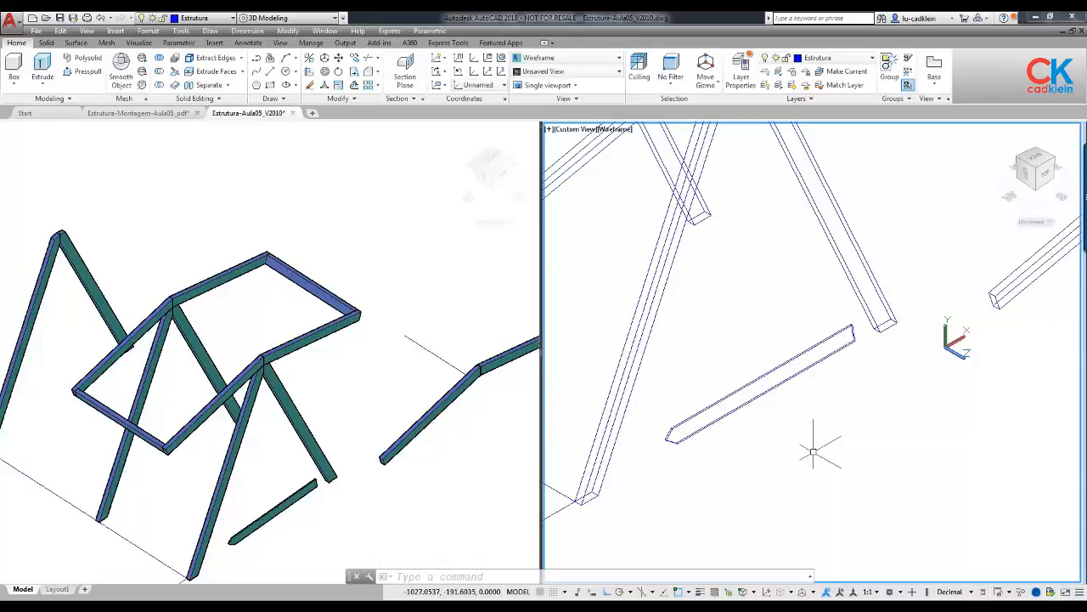
Step: Move the Peça D bar from its lower end corner to the bottom corner of the nearest frame leg
{"action": "type", "text": "m"}
{"action": "key", "text": "Return"}
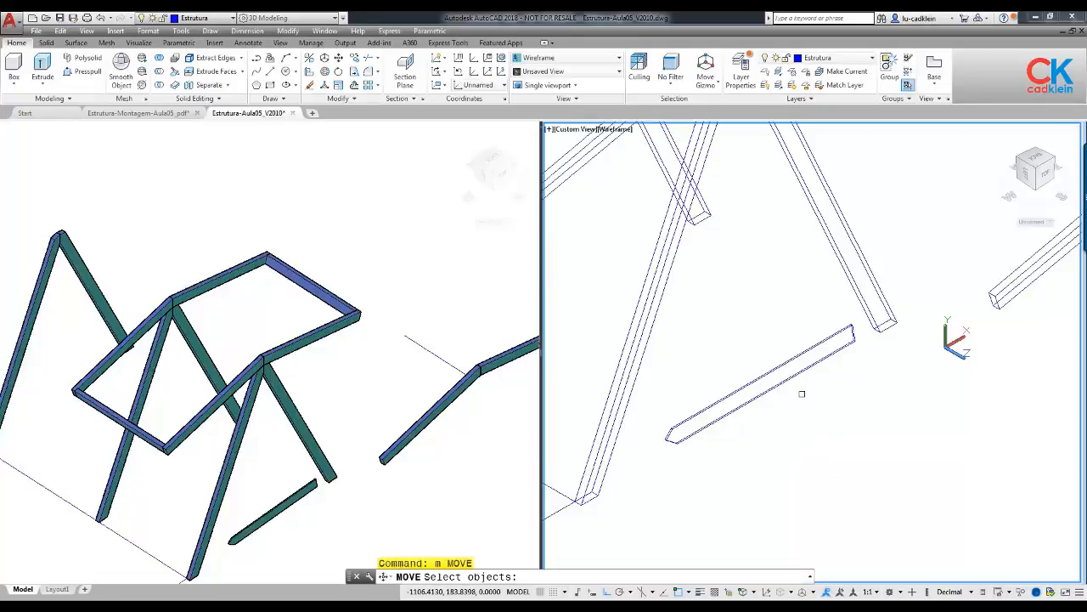
{"action": "left_click", "coordinate": [841, 350]}
{"action": "key", "text": "Return"}
{"action": "scroll", "coordinate": [847, 363], "scroll_direction": "up", "scroll_amount": 4}
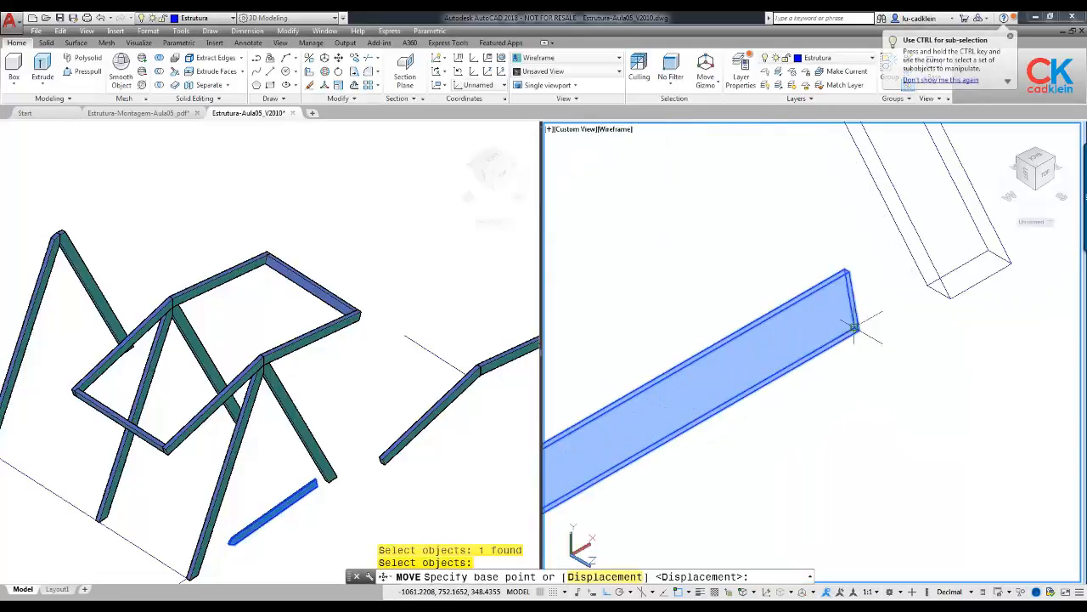
{"action": "left_click", "coordinate": [854, 327]}
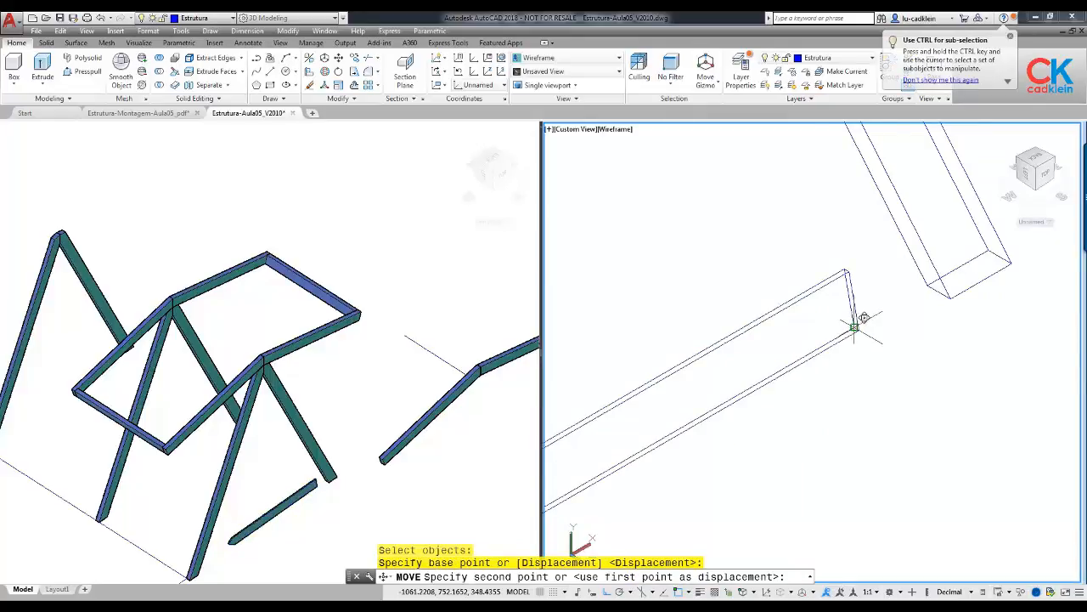
{"action": "scroll", "coordinate": [854, 327], "scroll_direction": "down", "scroll_amount": 4}
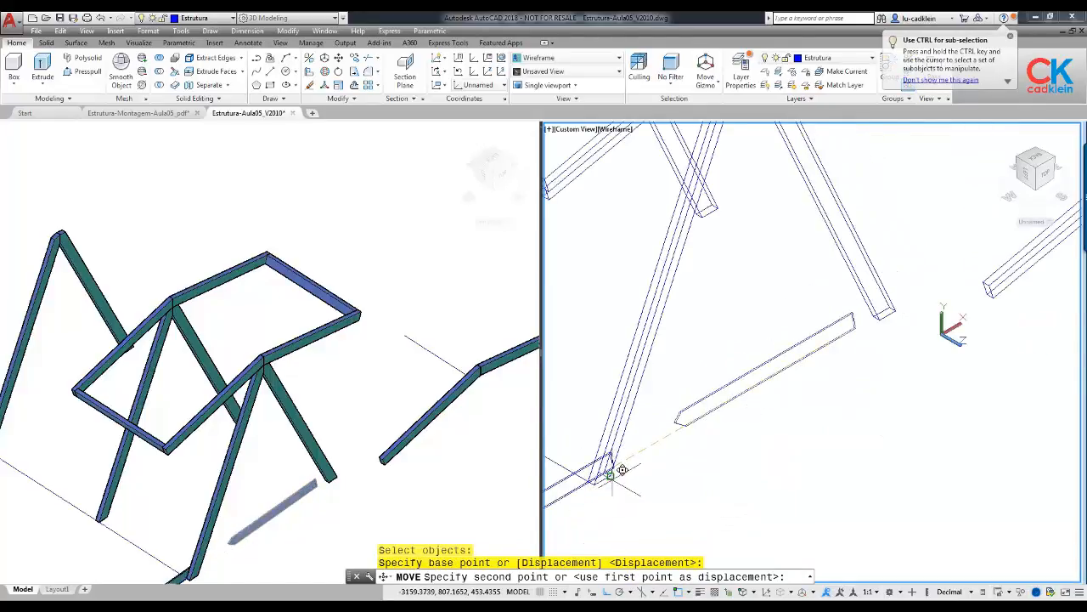
{"action": "left_click", "coordinate": [607, 476]}
{"action": "left_click", "coordinate": [276, 488]}
{"action": "mouse_move", "coordinate": [276, 488]}
{"action": "middle_mouse_down", "text": "shift"}
{"action": "mouse_move", "coordinate": [365, 388]}
{"action": "mouse_move", "coordinate": [338, 416]}
{"action": "mouse_move", "coordinate": [231, 400]}
{"action": "mouse_move", "coordinate": [212, 391]}
{"action": "mouse_move", "coordinate": [221, 368]}
{"action": "mouse_move", "coordinate": [201, 360]}
{"action": "middle_mouse_up", "text": "shift"}
{"action": "scroll", "coordinate": [208, 382], "scroll_direction": "up", "scroll_amount": 6}
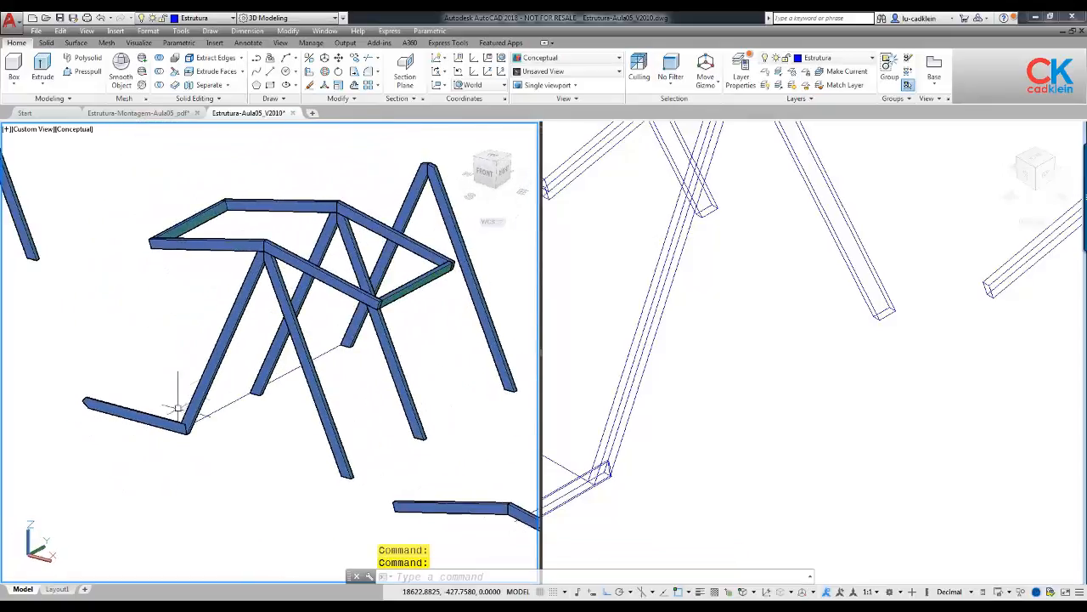
{"action": "middle_click_drag", "start_coordinate": [221, 410], "coordinate": [396, 369], "text": "shift"}
Step: Rotate Peça D about the shared leg corner by reference, with Ortho off, aligning its angled end edge with the leg's edge using the nearest snap
{"action": "left_click", "coordinate": [618, 470]}
{"action": "scroll", "coordinate": [617, 470], "scroll_direction": "up", "scroll_amount": 3}
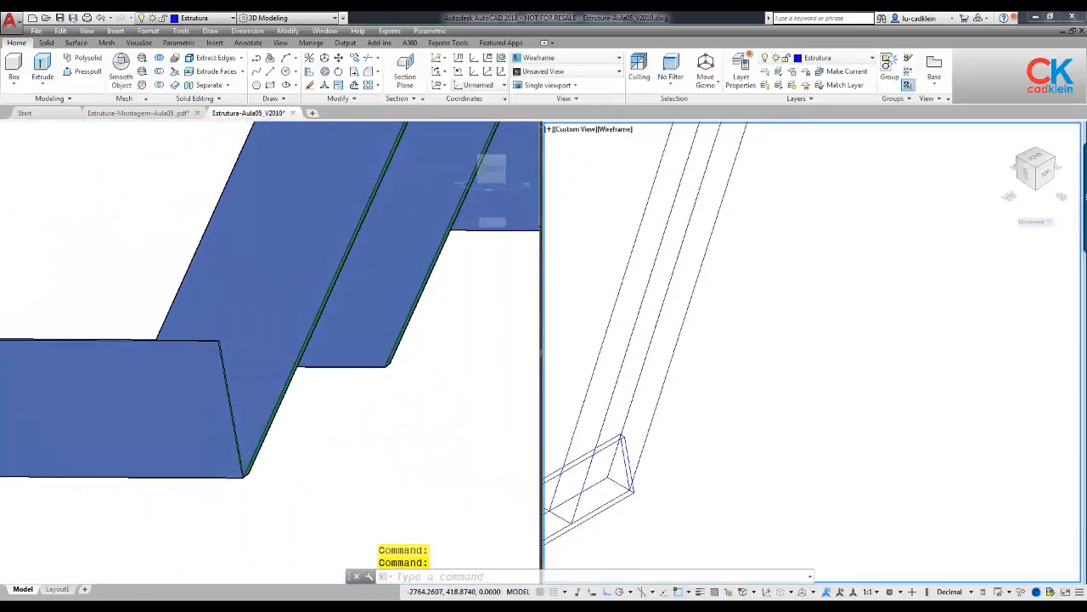
{"action": "middle_click_drag", "start_coordinate": [643, 466], "coordinate": [735, 399]}
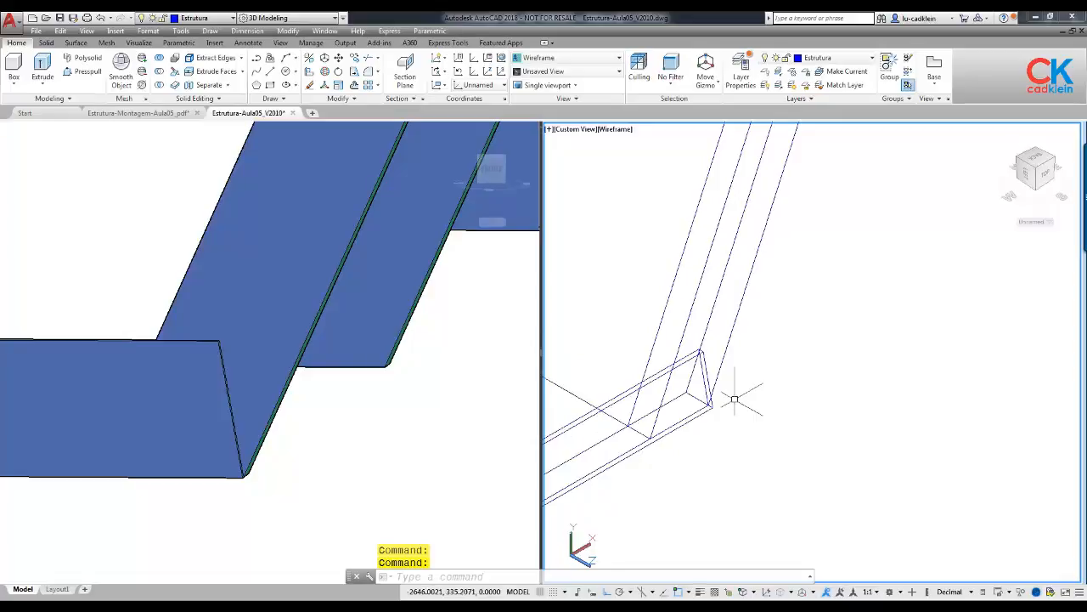
{"action": "type", "text": "RO"}
{"action": "key", "text": "Return"}
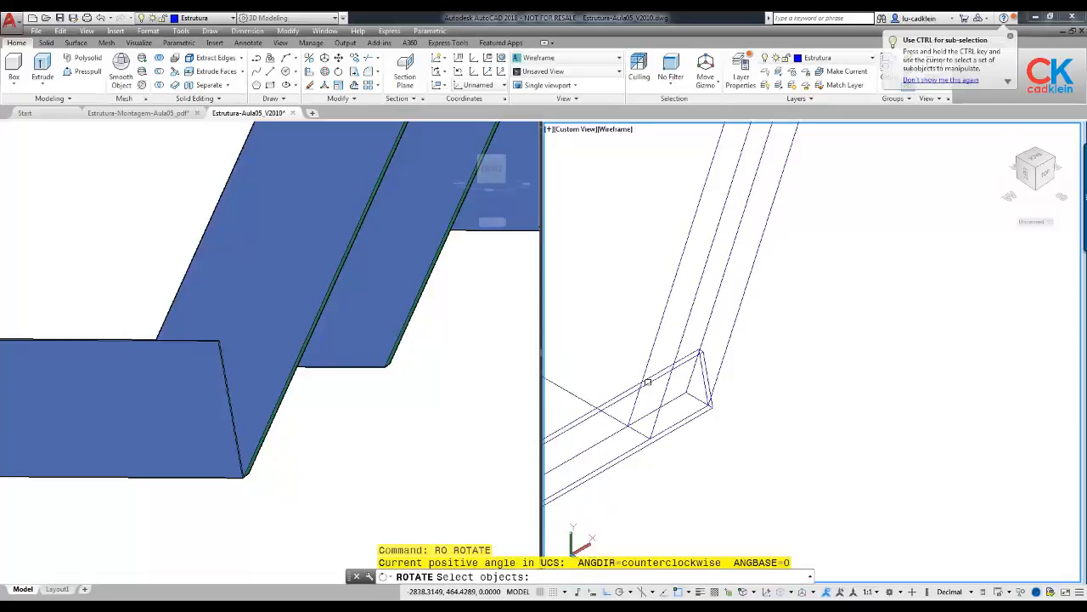
{"action": "left_click", "coordinate": [647, 382]}
{"action": "key", "text": "Return"}
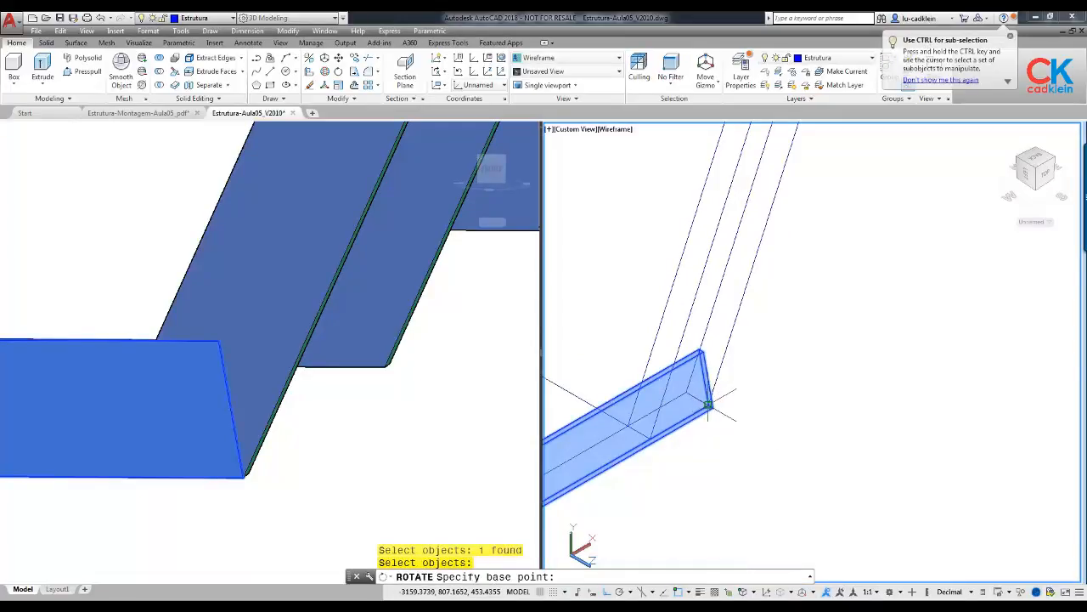
{"action": "scroll", "coordinate": [762, 393], "scroll_direction": "up", "scroll_amount": 2}
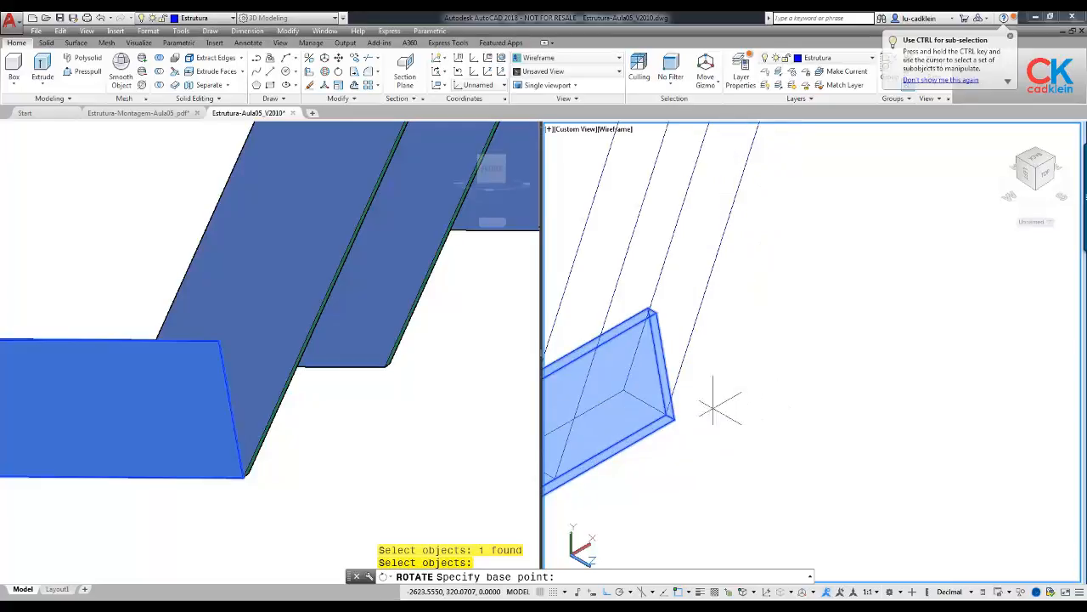
{"action": "middle_click_drag", "start_coordinate": [787, 400], "coordinate": [620, 432], "text": "shift"}
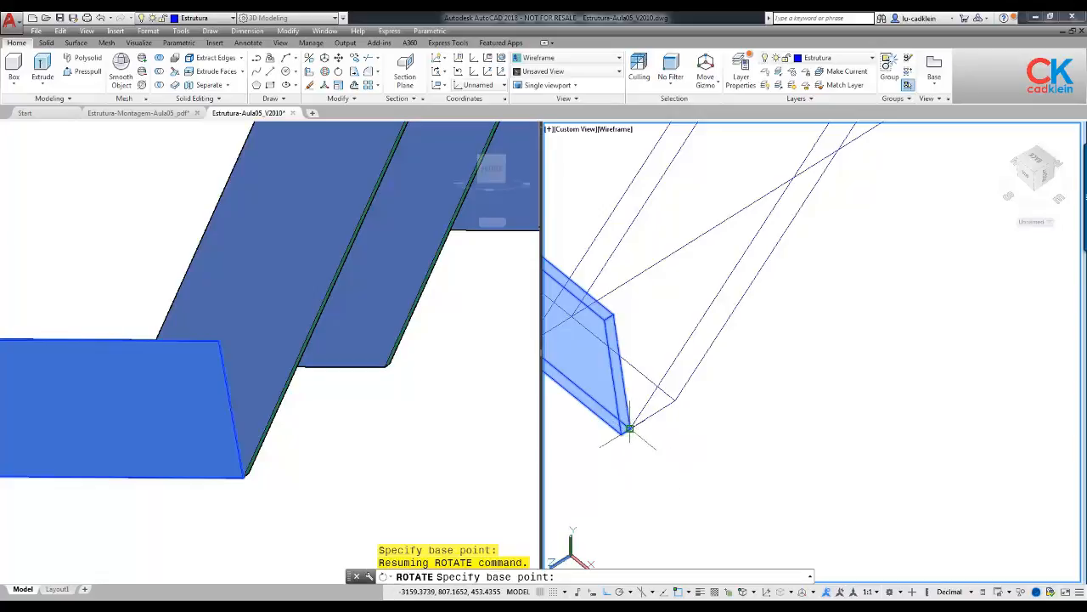
{"action": "left_click", "coordinate": [628, 428]}
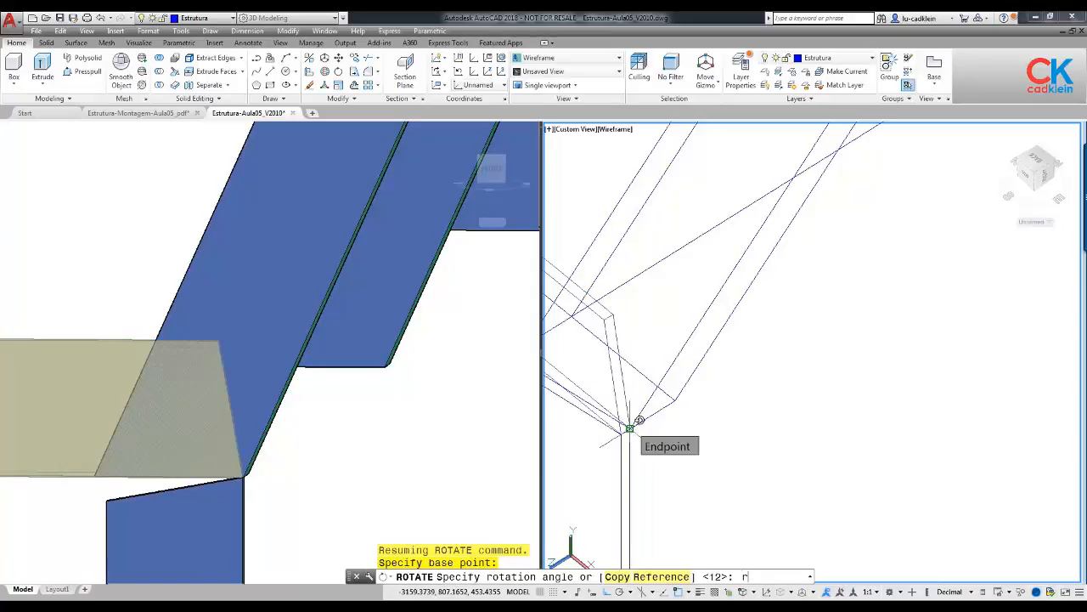
{"action": "type", "text": "r"}
{"action": "key", "text": "Return"}
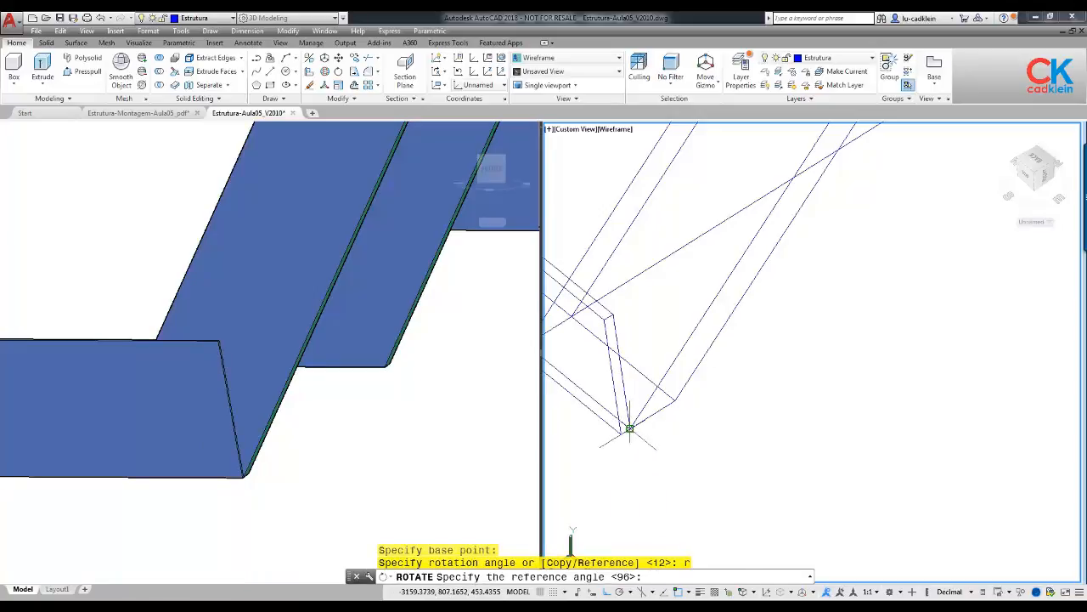
{"action": "left_click", "coordinate": [629, 428]}
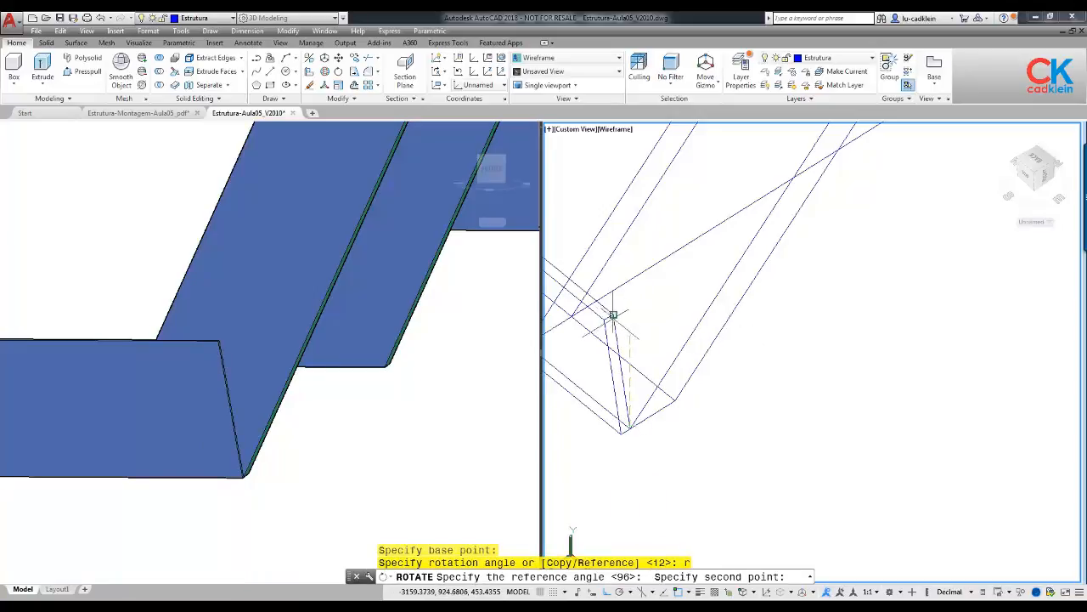
{"action": "key", "text": "F8"}
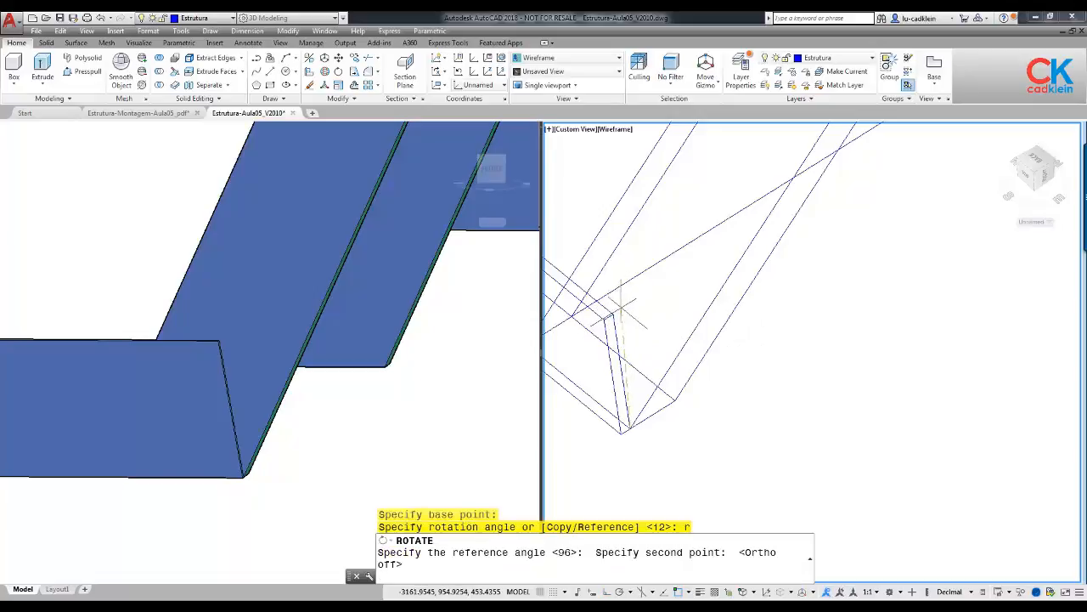
{"action": "left_click", "coordinate": [614, 314]}
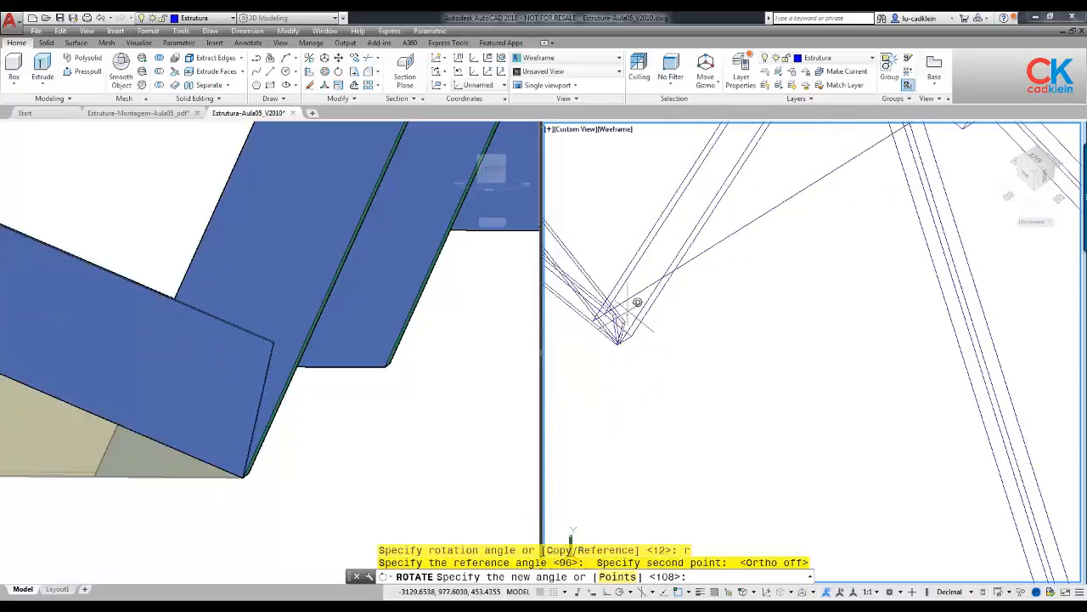
{"action": "type", "text": "nea"}
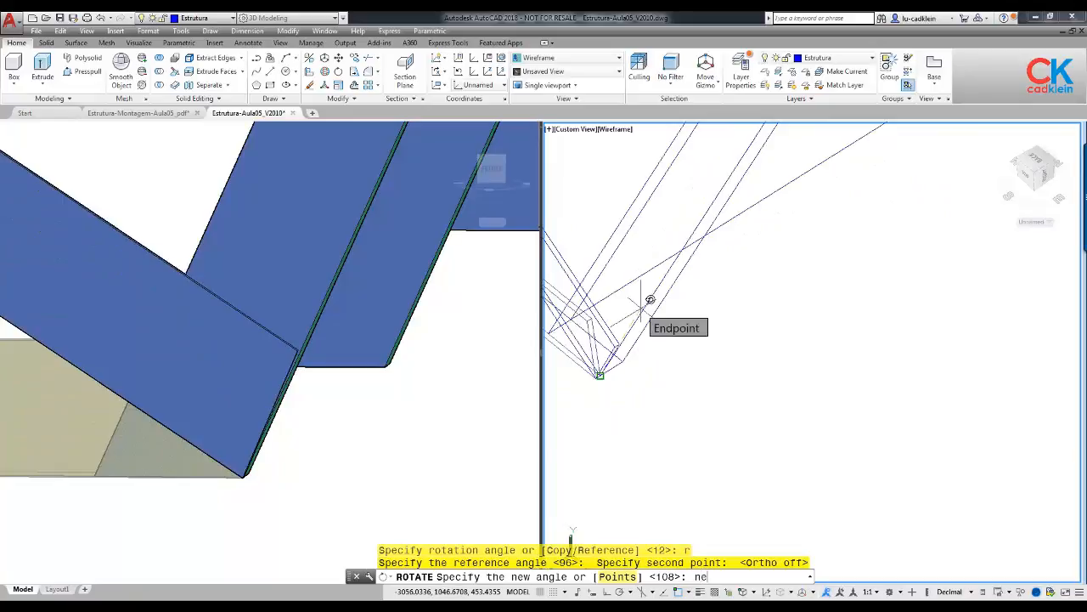
{"action": "key", "text": "space"}
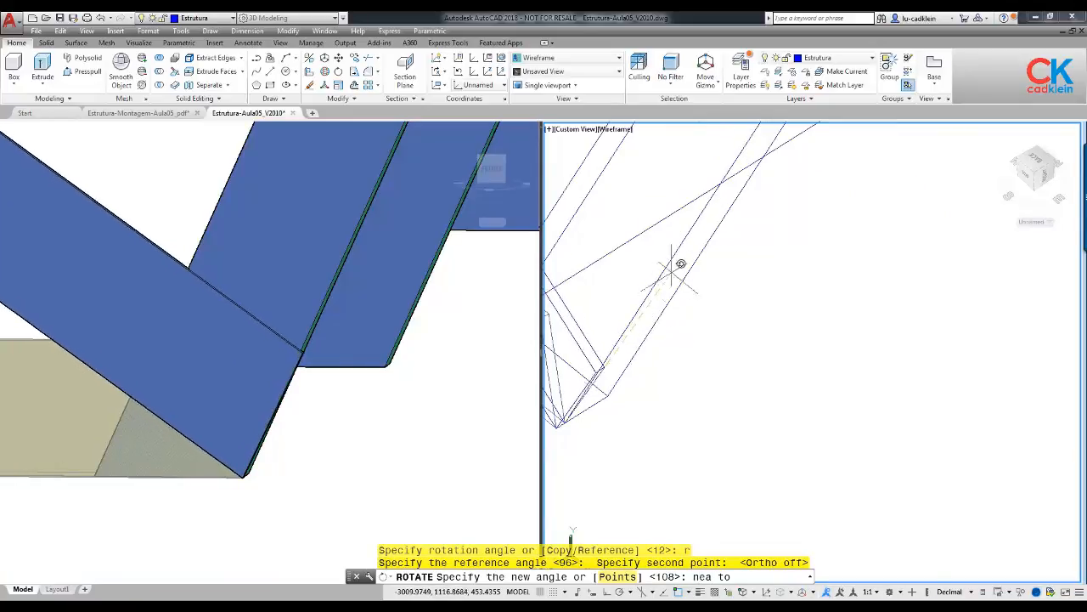
{"action": "left_click", "coordinate": [629, 324]}
{"action": "scroll", "coordinate": [654, 353], "scroll_direction": "down", "scroll_amount": 5}
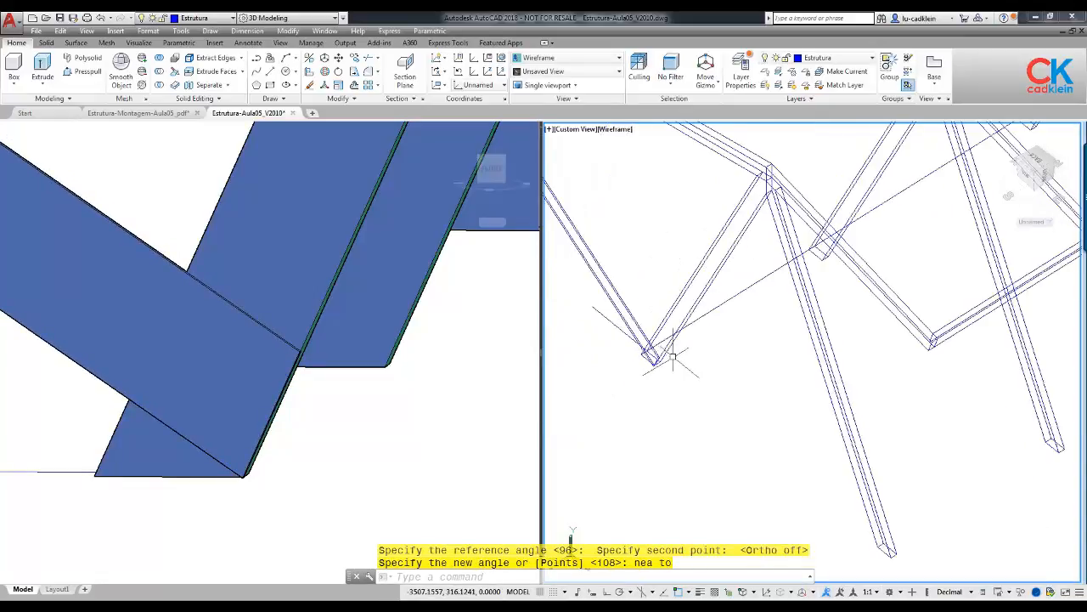
Step: Move the rotated Peça D from its free upper end corner to the outer corner where Peça B meets Peça C
{"action": "left_click", "coordinate": [412, 396]}
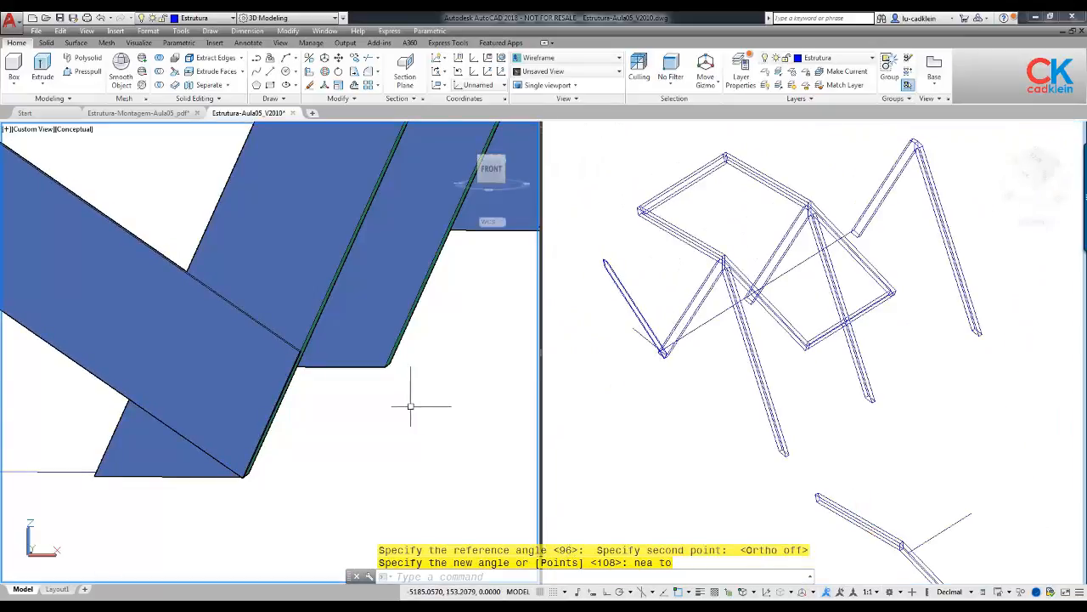
{"action": "scroll", "coordinate": [413, 396], "scroll_direction": "down", "scroll_amount": 8}
{"action": "left_click", "coordinate": [615, 254]}
{"action": "scroll", "coordinate": [615, 254], "scroll_direction": "up", "scroll_amount": 6}
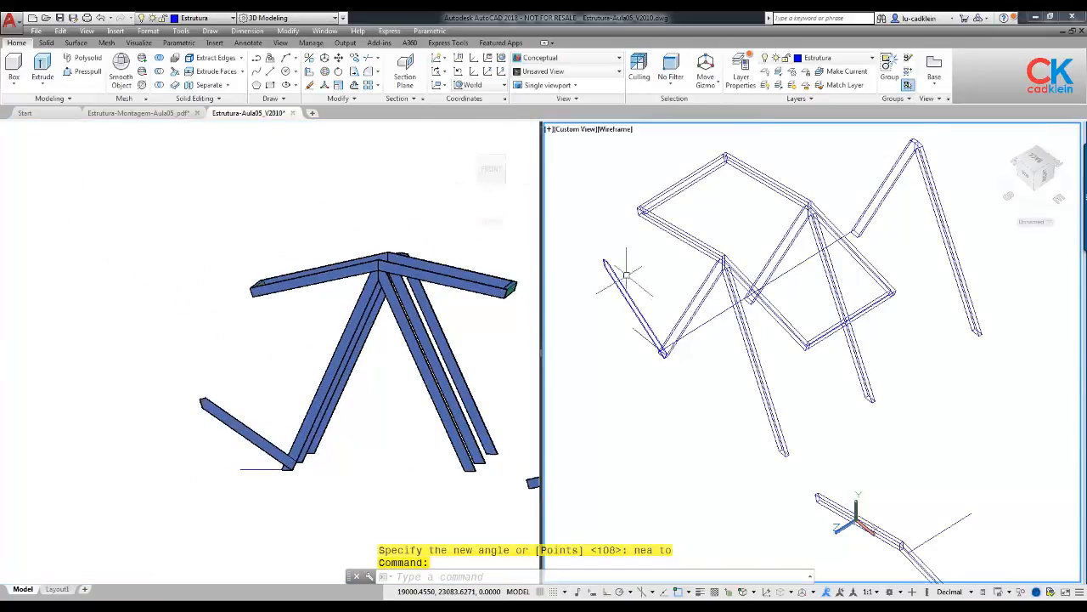
{"action": "type", "text": "m"}
{"action": "key", "text": "Return"}
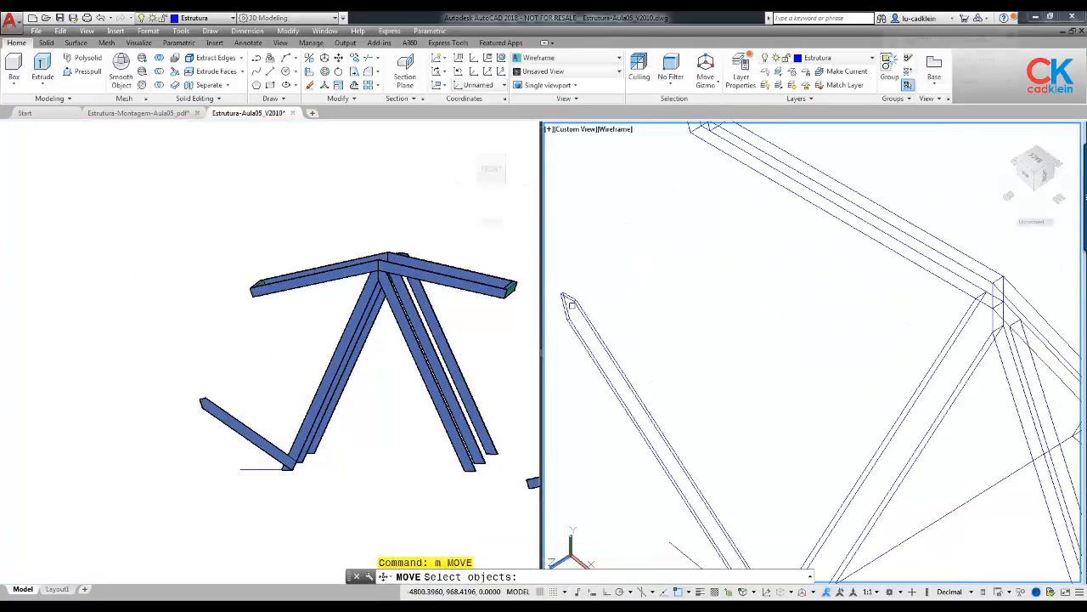
{"action": "left_click_drag", "start_coordinate": [599, 270], "coordinate": [548, 327]}
{"action": "middle_click_drag", "start_coordinate": [568, 291], "coordinate": [650, 333]}
{"action": "scroll", "coordinate": [650, 338], "scroll_direction": "up", "scroll_amount": 3}
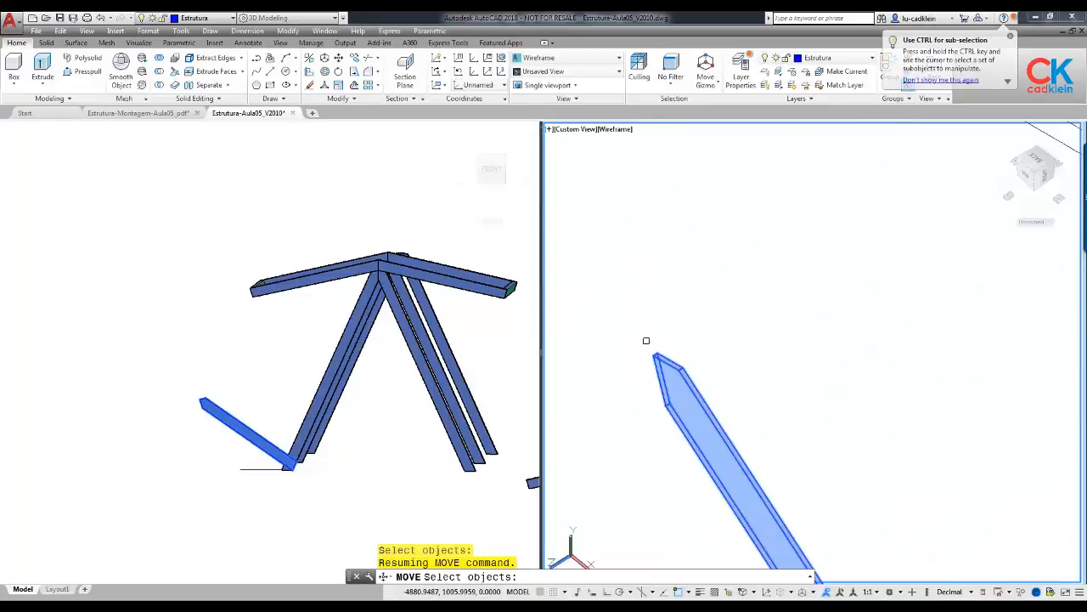
{"action": "key", "text": "Return"}
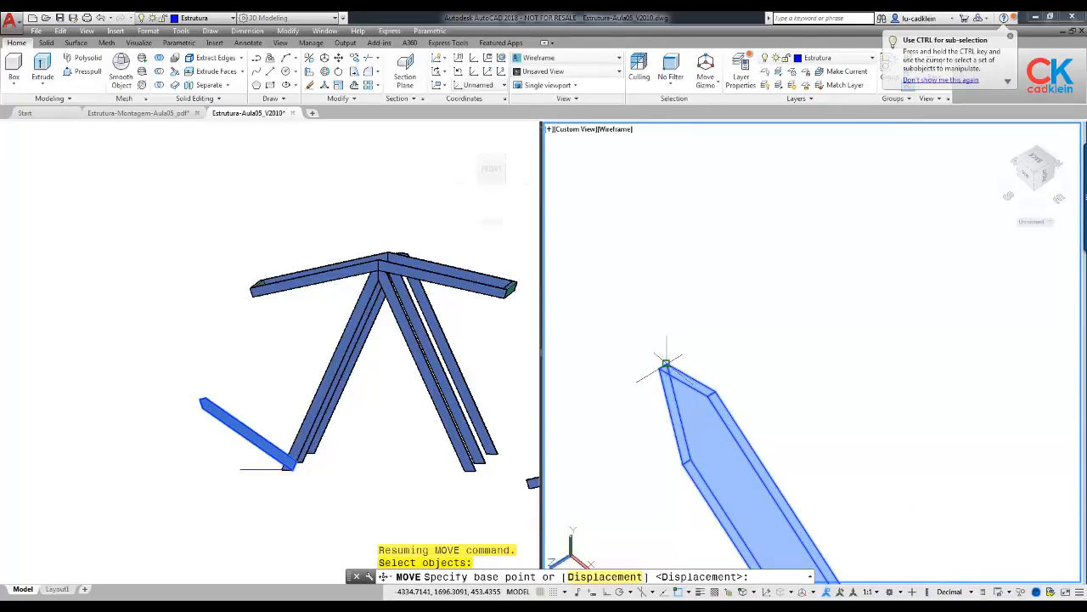
{"action": "left_click", "coordinate": [666, 363]}
{"action": "scroll", "coordinate": [662, 360], "scroll_direction": "down", "scroll_amount": 2}
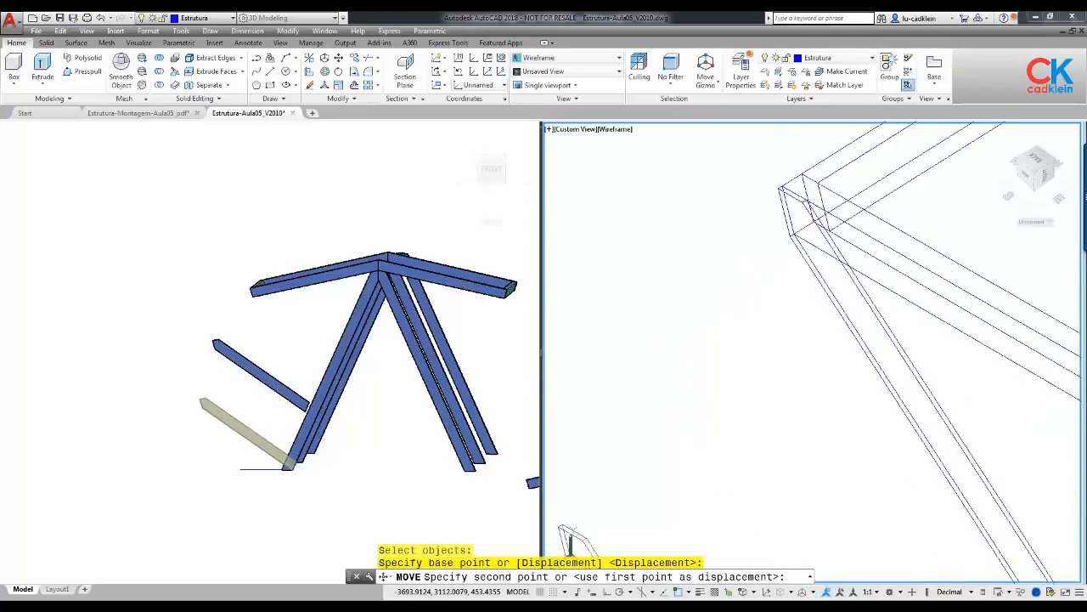
{"action": "left_click", "coordinate": [781, 186]}
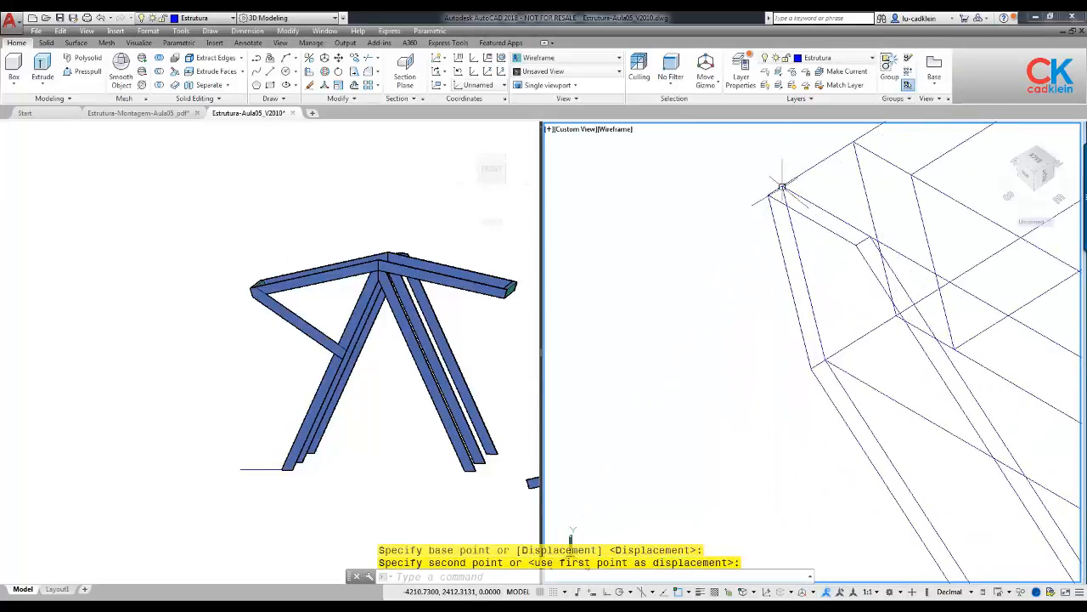
Step: Examine how the fitted Peça D brace meets the upper frame corner and the leg from other angles
{"action": "scroll", "coordinate": [730, 289], "scroll_direction": "down", "scroll_amount": 3}
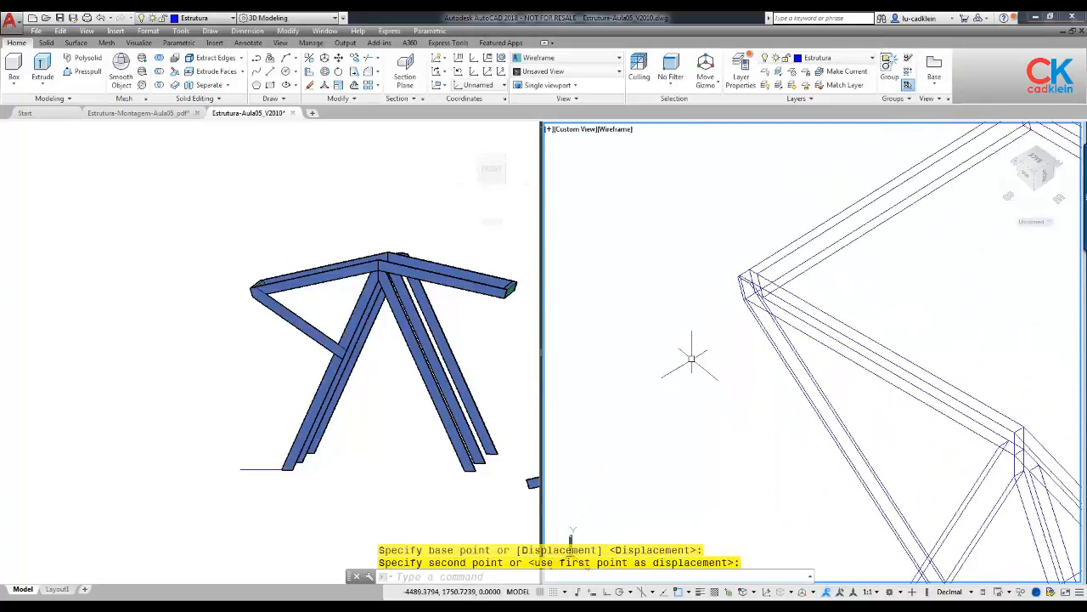
{"action": "middle_click_drag", "start_coordinate": [691, 358], "coordinate": [878, 330], "text": "shift"}
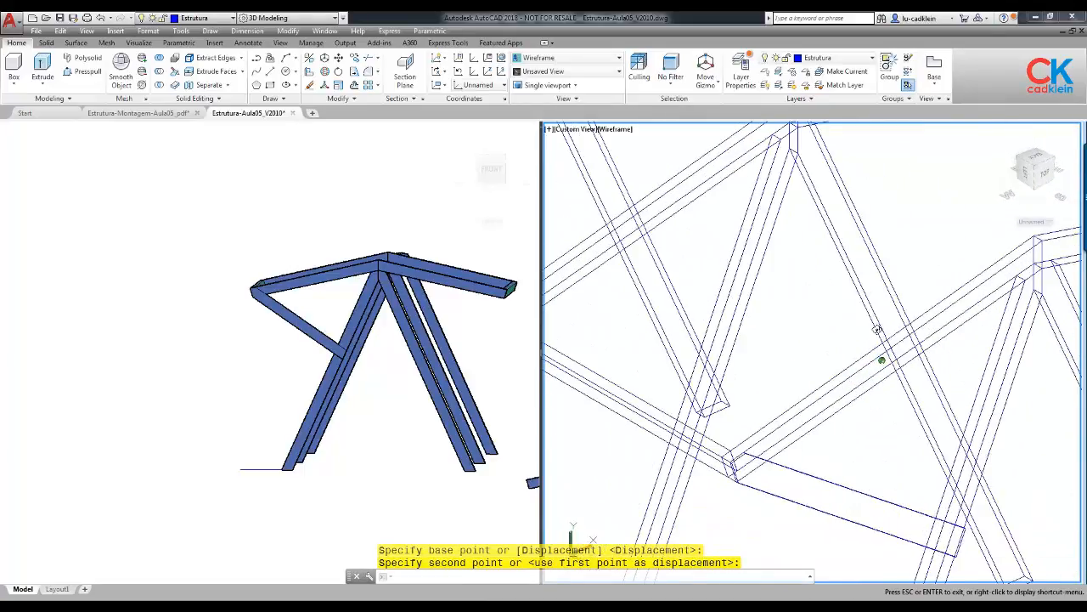
{"action": "left_click", "coordinate": [238, 388]}
{"action": "middle_click_drag", "start_coordinate": [238, 388], "coordinate": [377, 408], "text": "shift"}
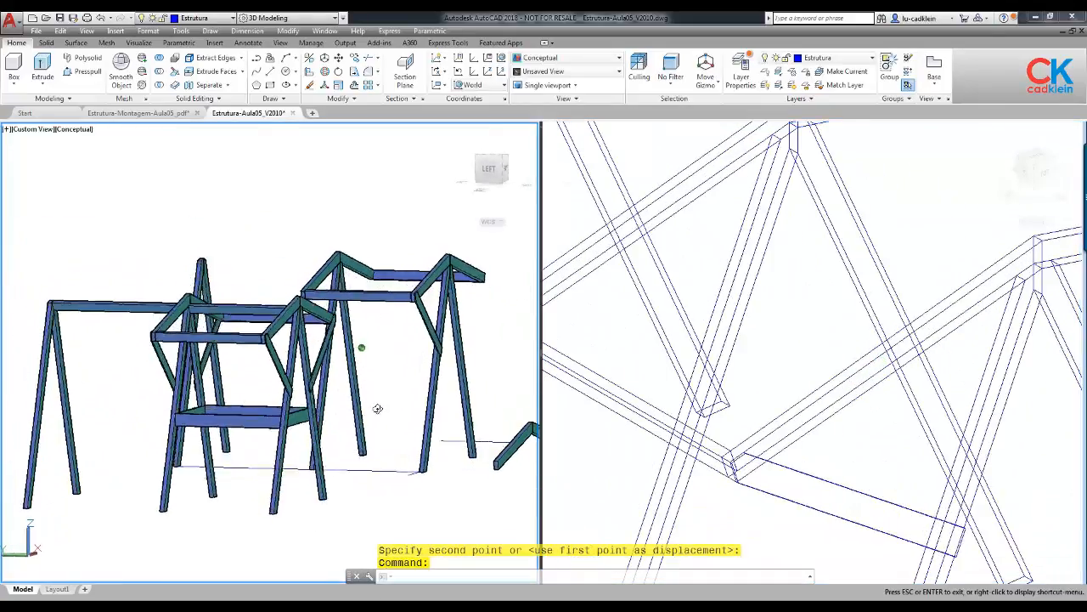
{"action": "scroll", "coordinate": [365, 421], "scroll_direction": "up", "scroll_amount": 3}
{"action": "scroll", "coordinate": [421, 344], "scroll_direction": "up", "scroll_amount": 5}
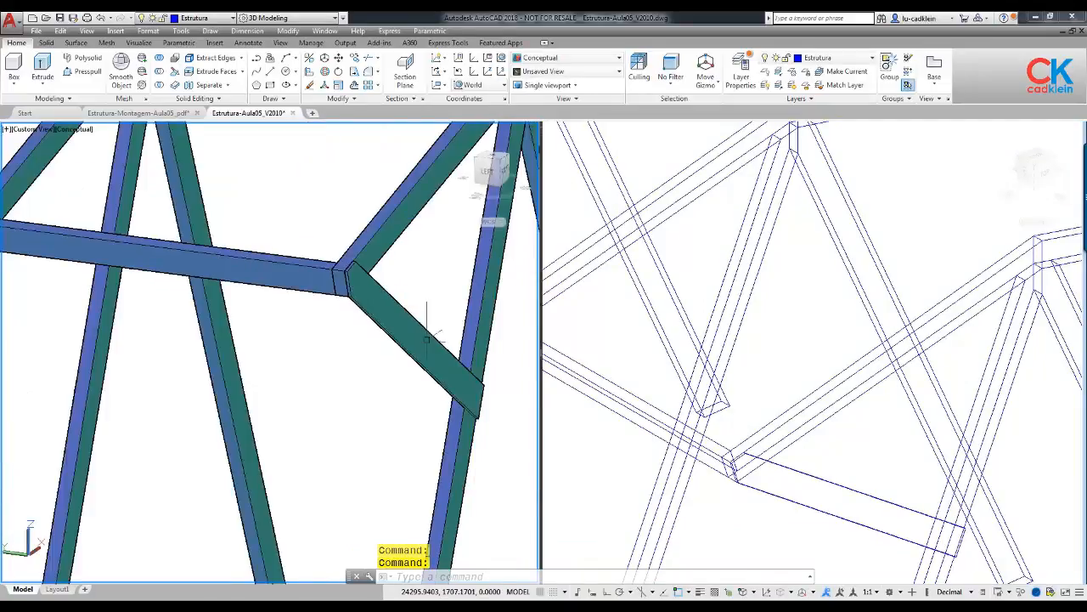
Step: Mirror the fitted Peça D brace about a vertical Ortho line through the upper frame's apex corner, keeping the source brace
{"action": "middle_click_drag", "start_coordinate": [440, 334], "coordinate": [316, 351]}
{"action": "left_click", "coordinate": [816, 393]}
{"action": "scroll", "coordinate": [816, 394], "scroll_direction": "down", "scroll_amount": 3}
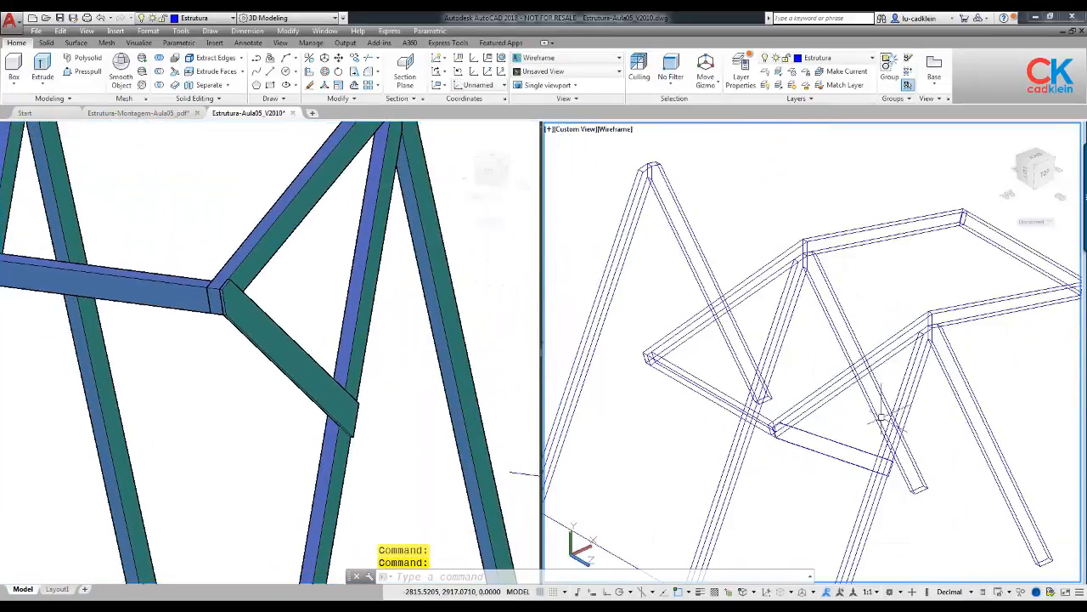
{"action": "middle_click_drag", "start_coordinate": [881, 419], "coordinate": [789, 396], "text": "shift"}
{"action": "scroll", "coordinate": [803, 395], "scroll_direction": "down", "scroll_amount": 3}
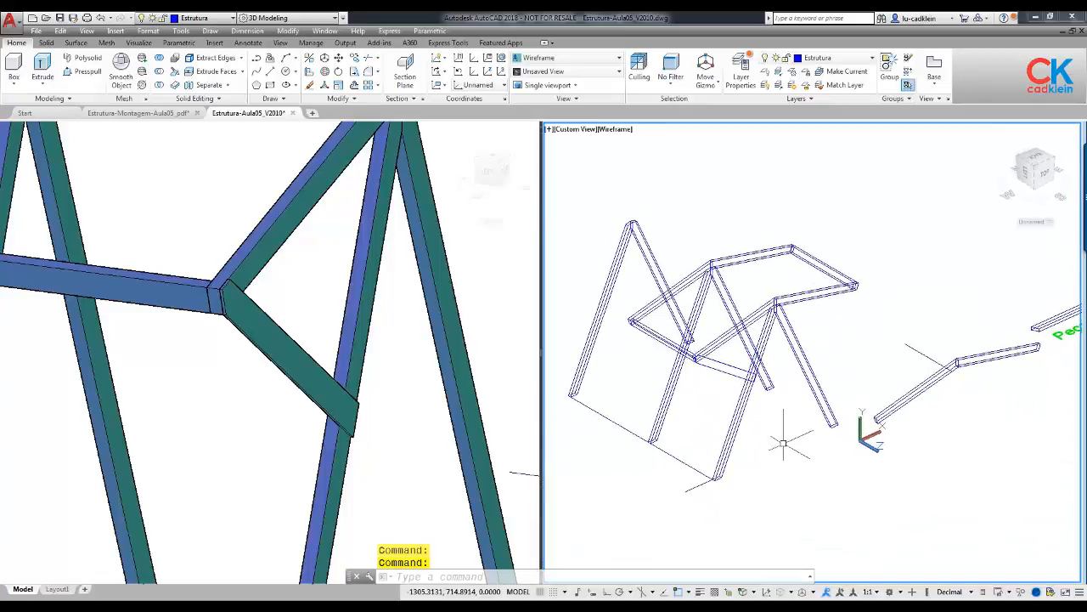
{"action": "type", "text": "mi"}
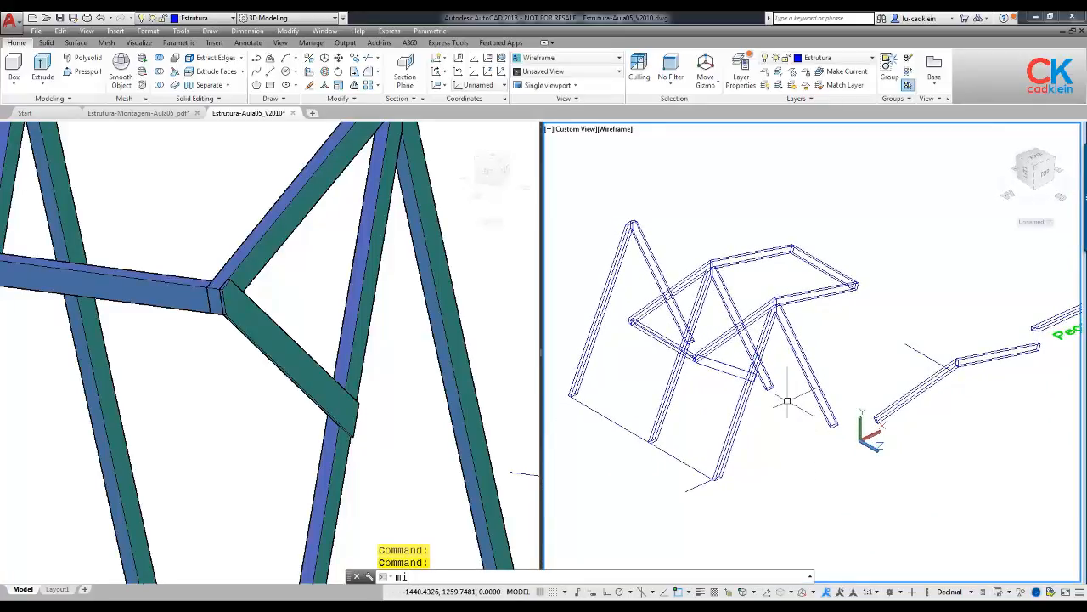
{"action": "key", "text": "Return"}
{"action": "left_click", "coordinate": [723, 363]}
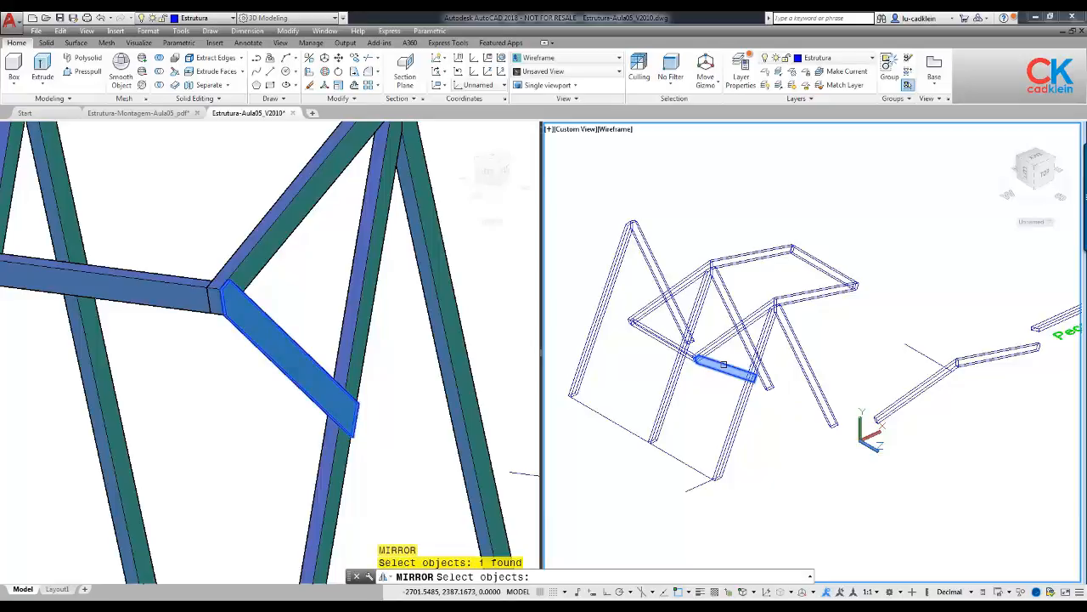
{"action": "key", "text": "Return"}
{"action": "scroll", "coordinate": [764, 314], "scroll_direction": "up", "scroll_amount": 5}
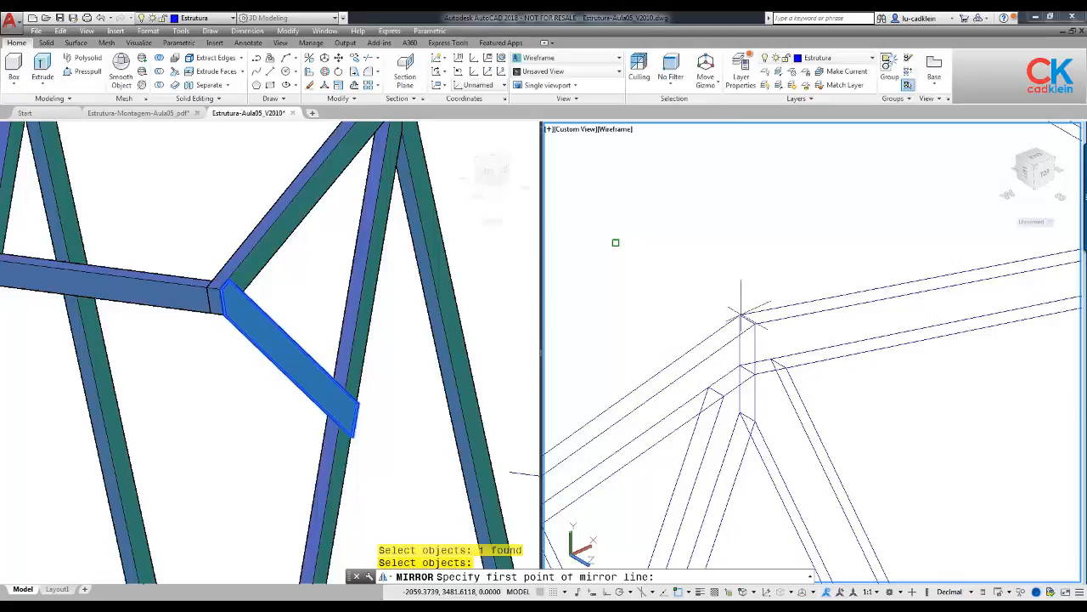
{"action": "left_click", "coordinate": [741, 316]}
{"action": "scroll", "coordinate": [745, 347], "scroll_direction": "down", "scroll_amount": 10}
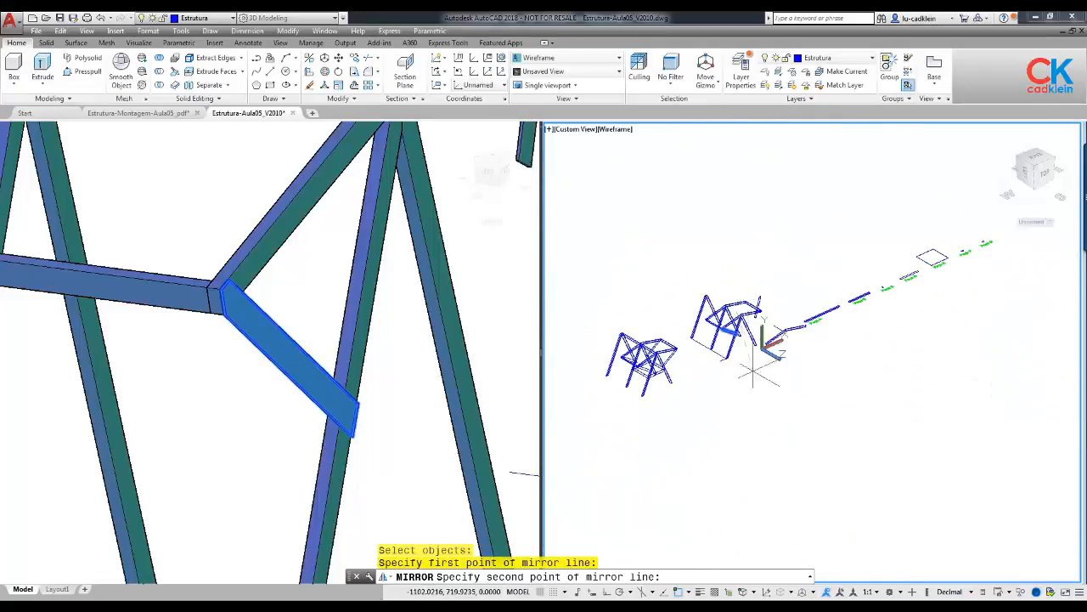
{"action": "key", "text": "F8"}
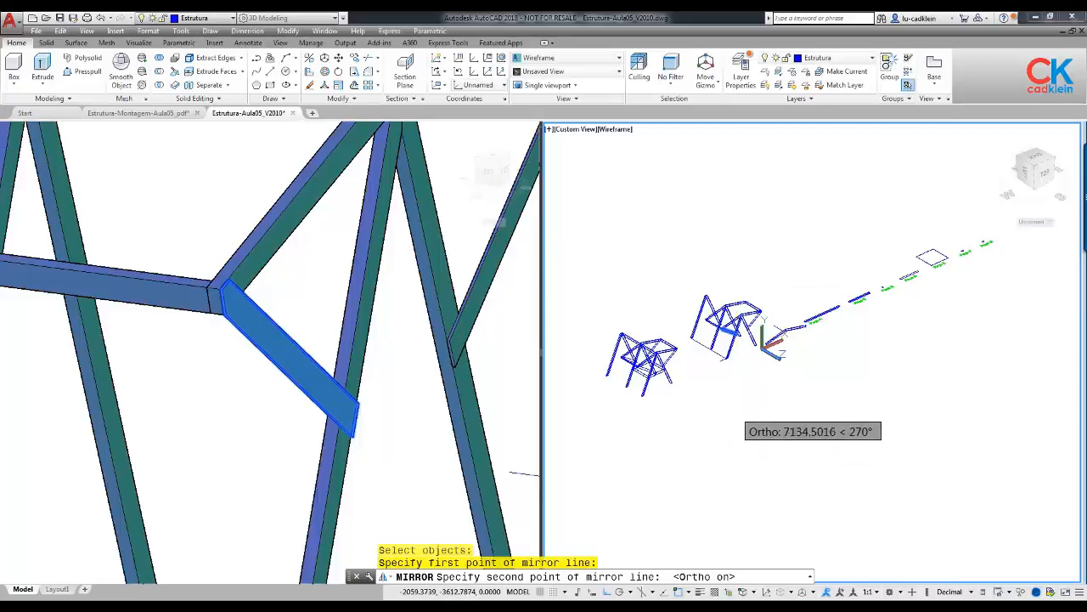
{"action": "left_click", "coordinate": [737, 407]}
{"action": "key", "text": "Return"}
{"action": "scroll", "coordinate": [752, 316], "scroll_direction": "up", "scroll_amount": 2}
{"action": "scroll", "coordinate": [752, 316], "scroll_direction": "up", "scroll_amount": 3}
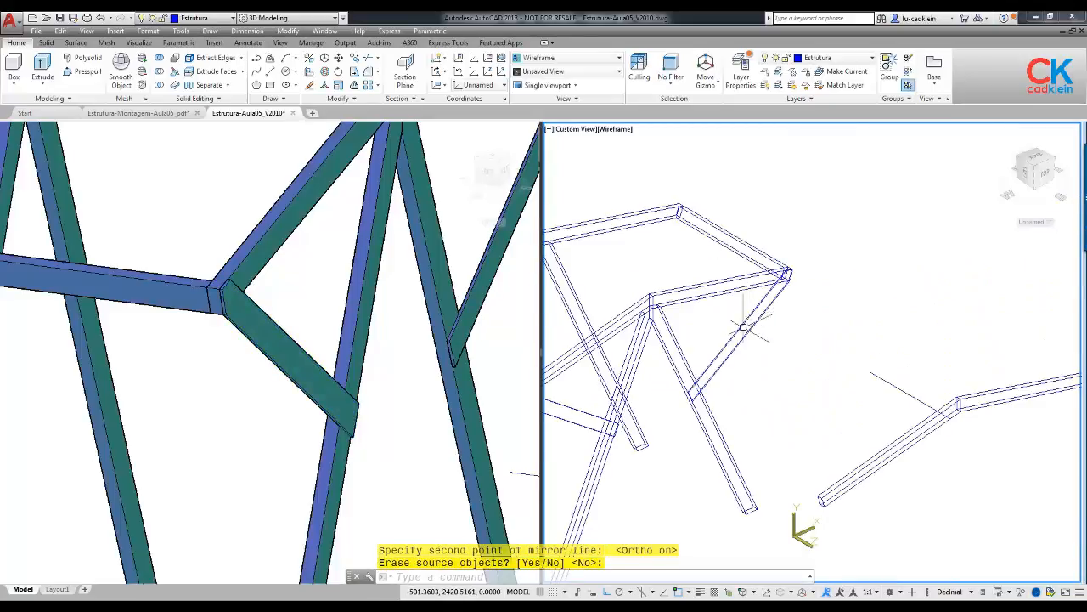
Step: Copy both Peça D braces from the near brace's upper end corner to the outer corner at the opposite end of Peça C
{"action": "key", "text": "Return"}
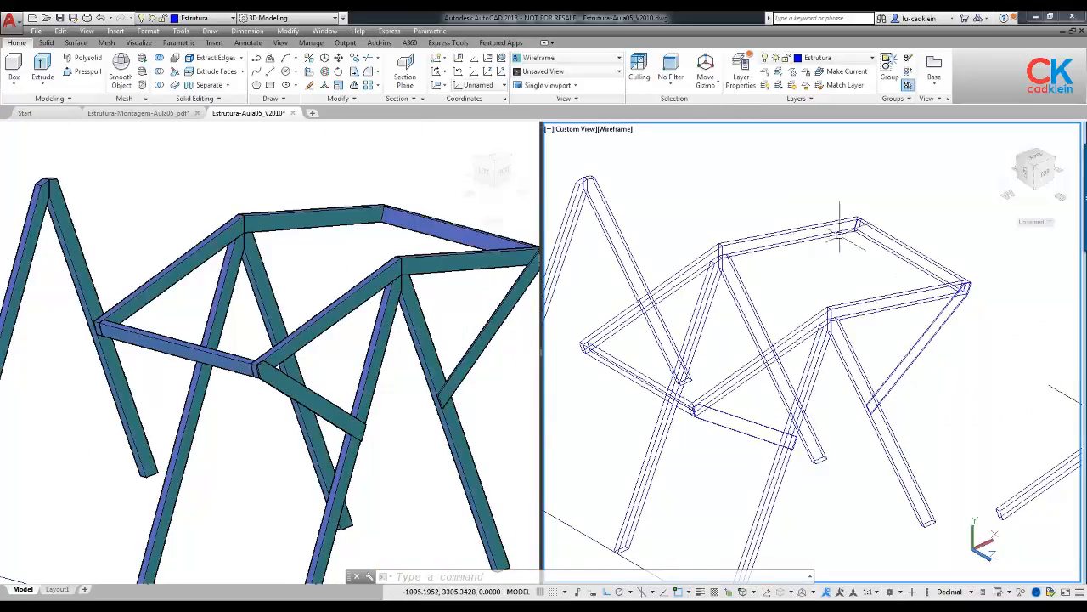
{"action": "type", "text": "co"}
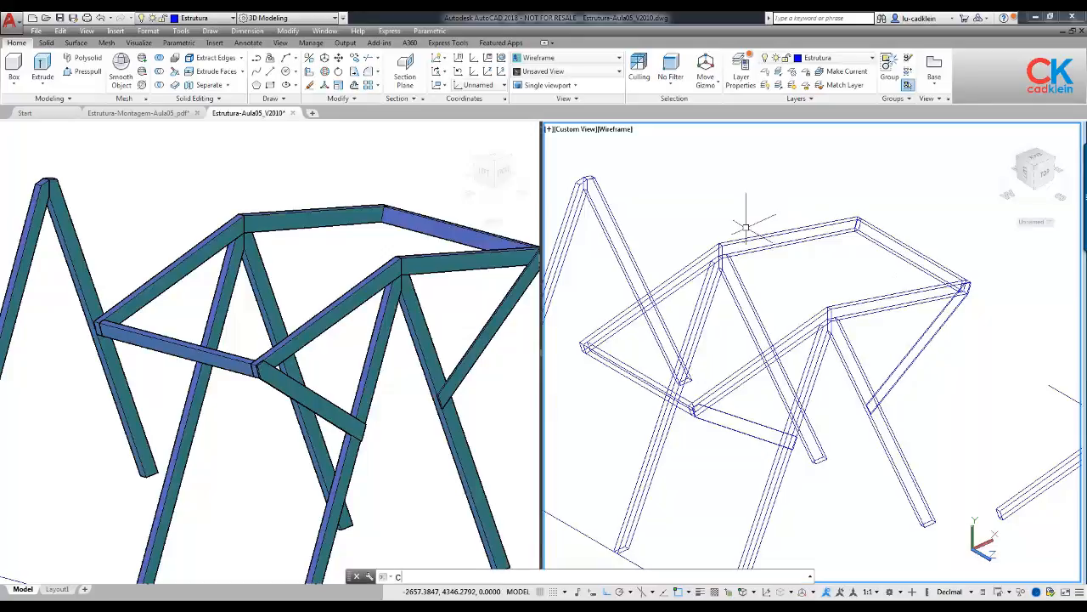
{"action": "key", "text": "Return"}
{"action": "left_click", "coordinate": [909, 345]}
{"action": "left_click", "coordinate": [898, 360]}
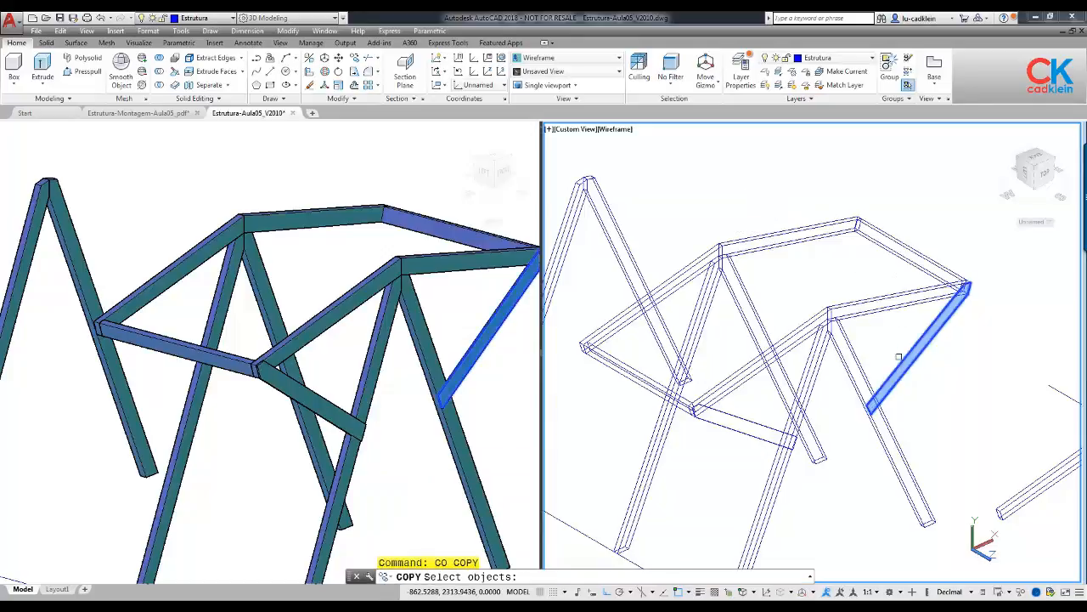
{"action": "left_click_drag", "start_coordinate": [760, 431], "coordinate": [728, 438]}
{"action": "left_click", "coordinate": [727, 438]}
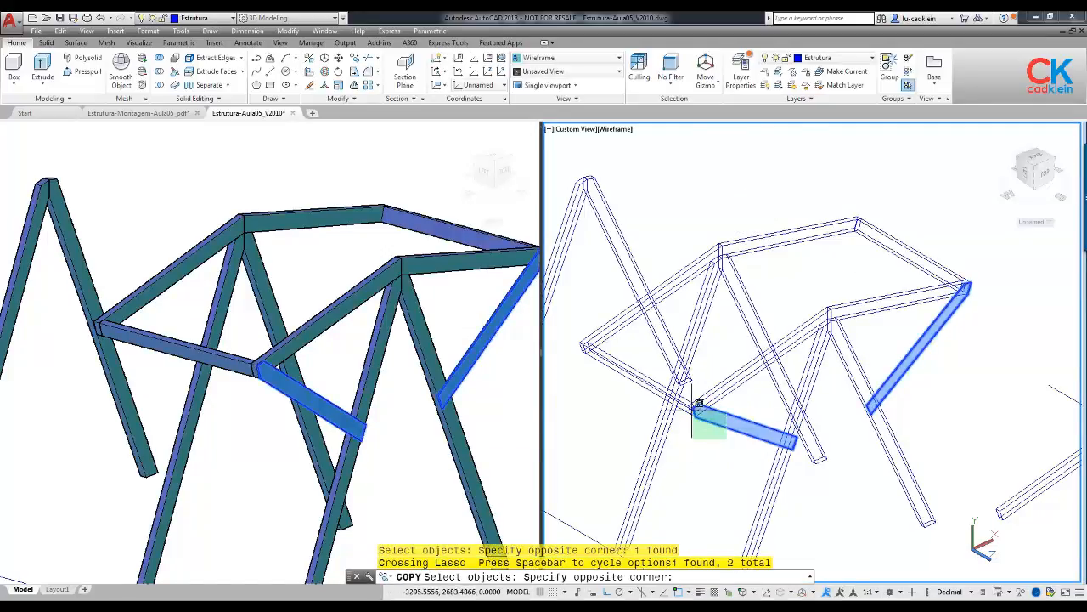
{"action": "scroll", "coordinate": [692, 405], "scroll_direction": "up", "scroll_amount": 5}
{"action": "left_click", "coordinate": [782, 493]}
{"action": "scroll", "coordinate": [665, 429], "scroll_direction": "up", "scroll_amount": 3}
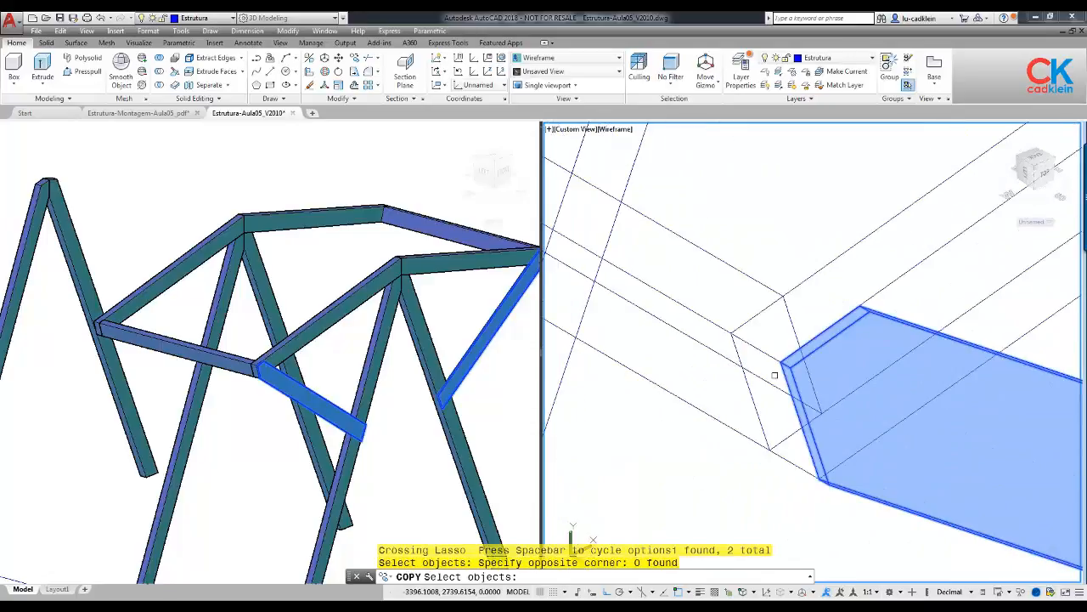
{"action": "key", "text": "Return"}
{"action": "scroll", "coordinate": [798, 348], "scroll_direction": "up", "scroll_amount": 3}
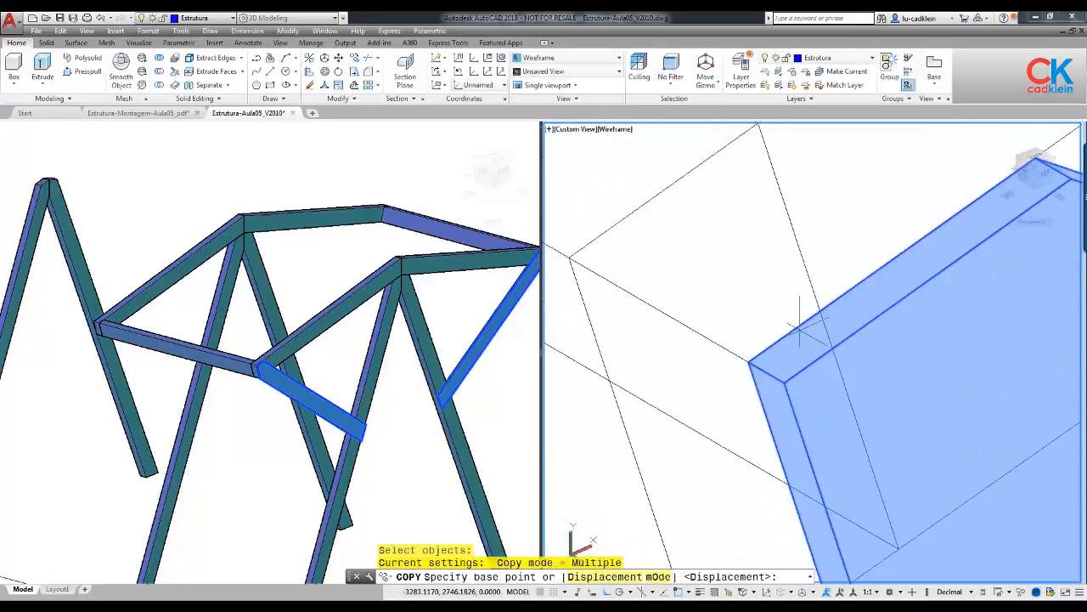
{"action": "left_click", "coordinate": [783, 383]}
{"action": "scroll", "coordinate": [785, 378], "scroll_direction": "down", "scroll_amount": 5}
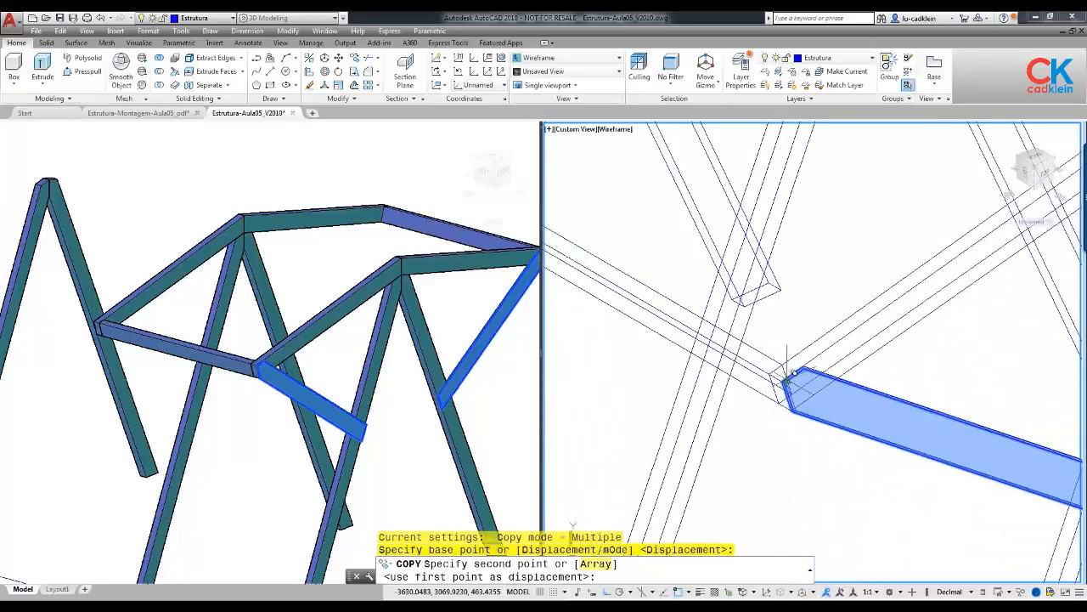
{"action": "scroll", "coordinate": [784, 383], "scroll_direction": "down", "scroll_amount": 3}
{"action": "scroll", "coordinate": [569, 259], "scroll_direction": "up", "scroll_amount": 6}
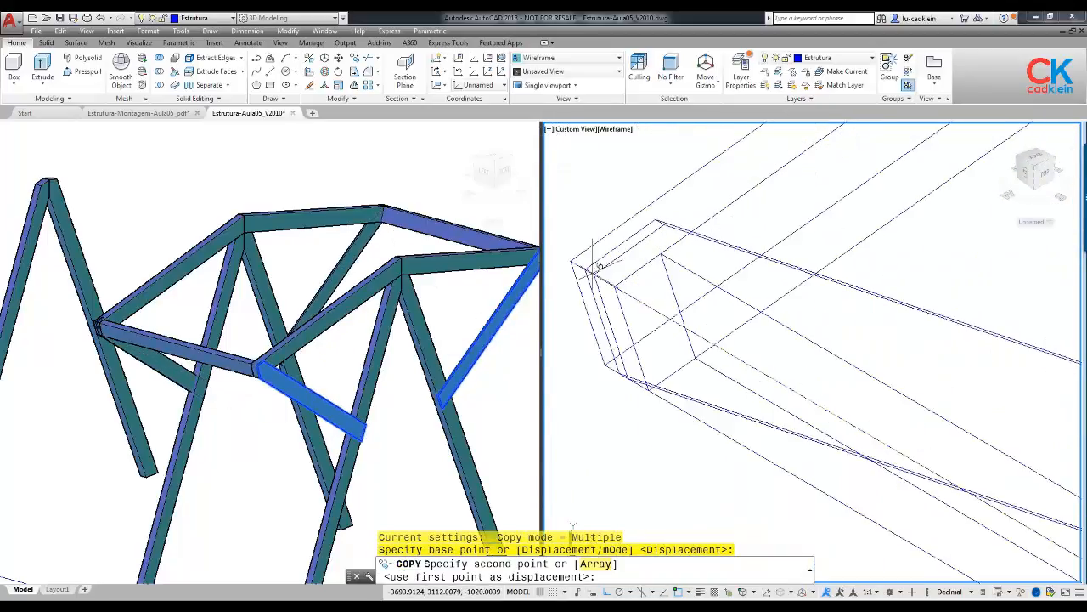
{"action": "left_click", "coordinate": [569, 257]}
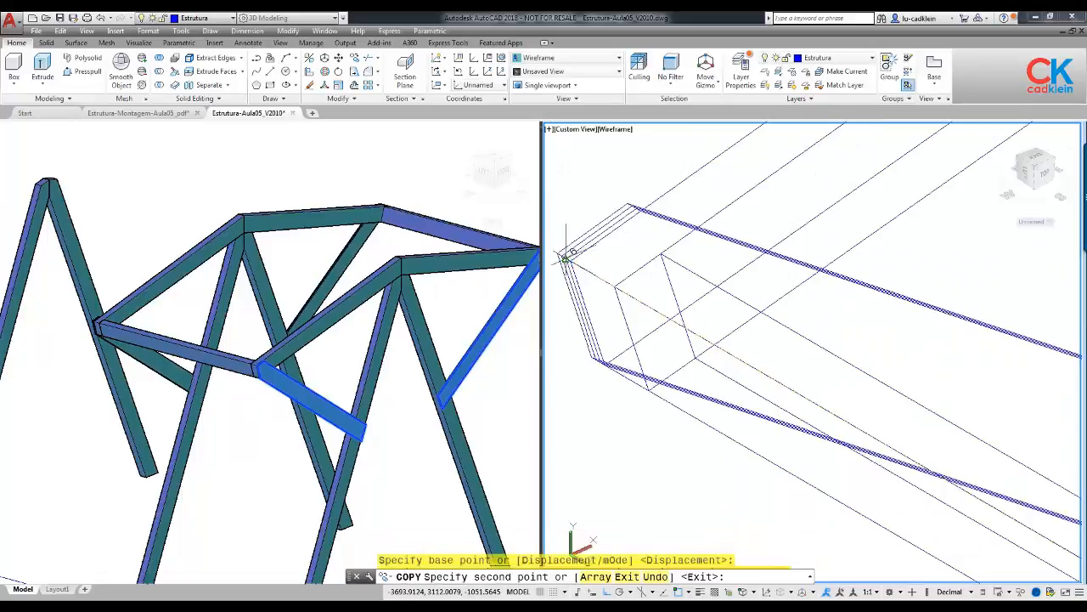
{"action": "key", "text": "Return"}
{"action": "scroll", "coordinate": [668, 344], "scroll_direction": "down", "scroll_amount": 2}
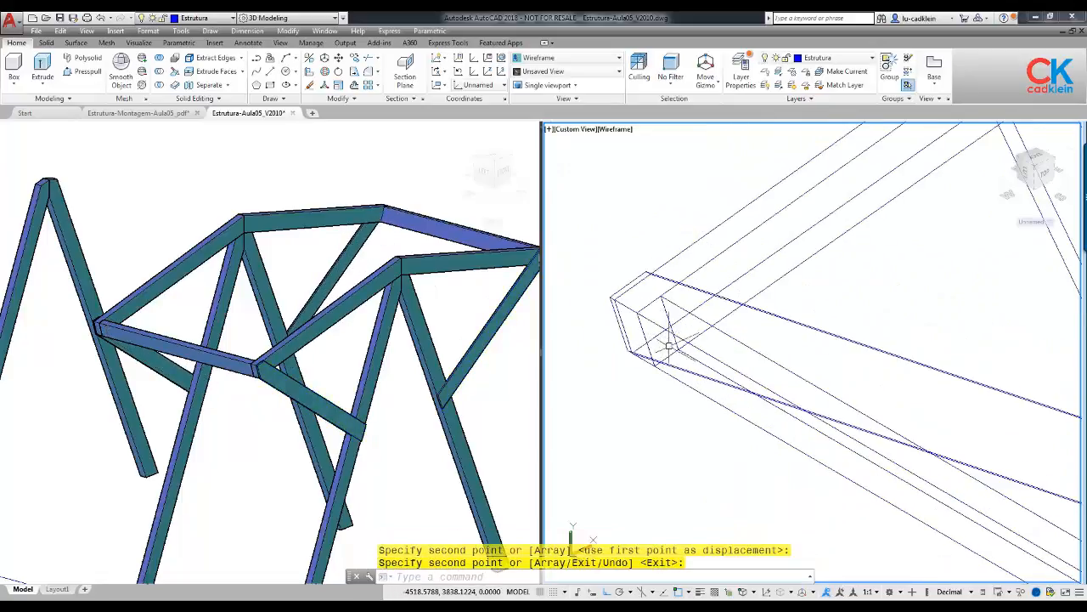
Step: Examine the Estrutura-Montagem-Aula05 assembly drawing for the position, mounting height and extent of Peça E
{"action": "left_click", "coordinate": [369, 403]}
{"action": "key", "text": "ctrl+Tab"}
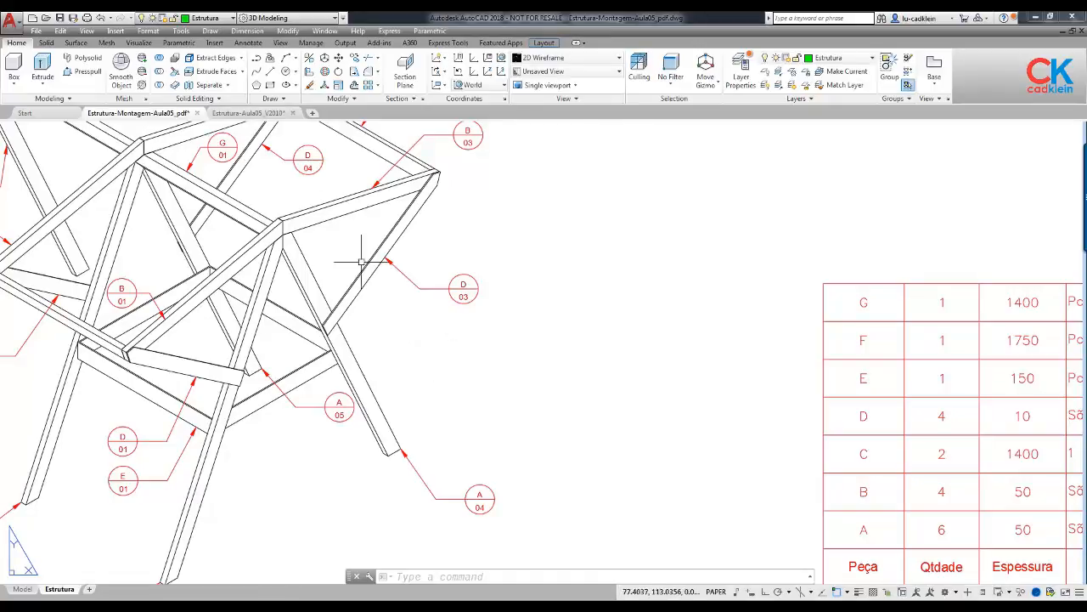
{"action": "scroll", "coordinate": [425, 285], "scroll_direction": "down", "scroll_amount": 3}
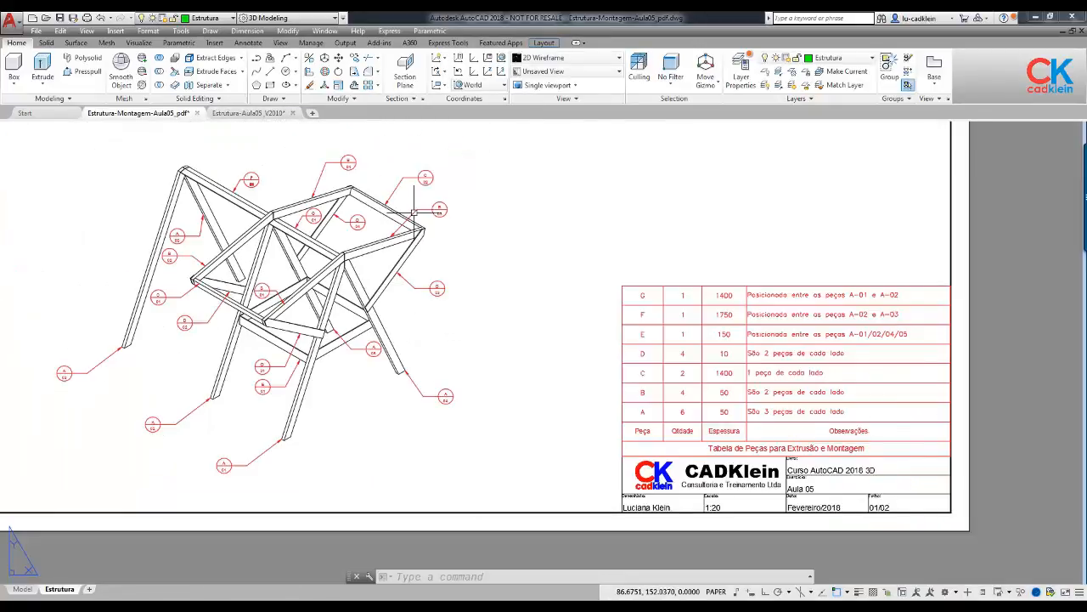
{"action": "middle_click_drag", "start_coordinate": [433, 223], "coordinate": [706, 508]}
{"action": "middle_click_drag", "start_coordinate": [604, 238], "coordinate": [566, 319]}
{"action": "scroll", "coordinate": [407, 339], "scroll_direction": "up", "scroll_amount": 3}
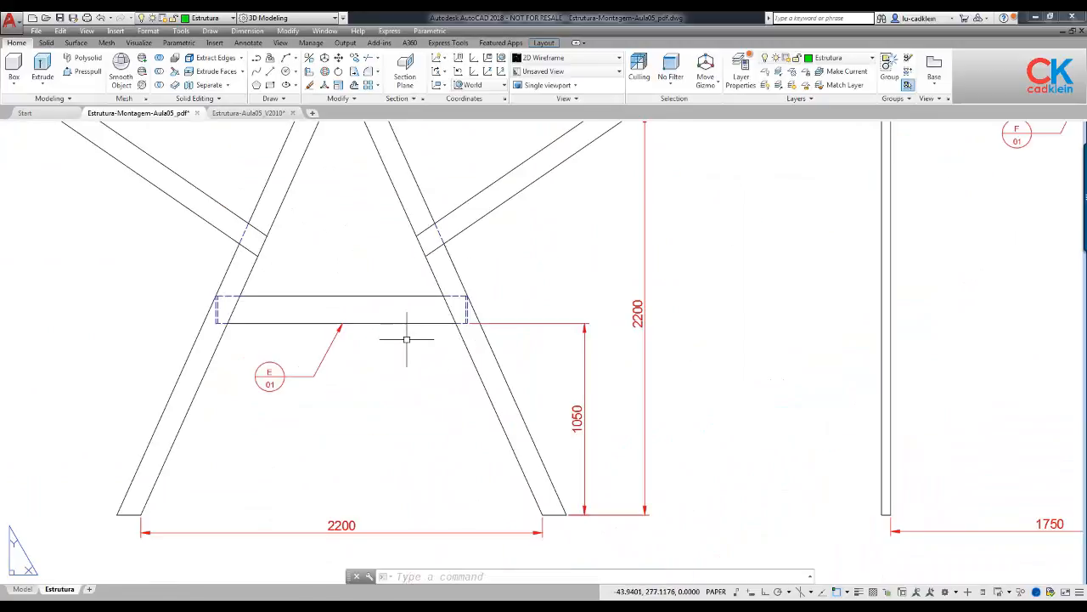
{"action": "scroll", "coordinate": [620, 332], "scroll_direction": "down", "scroll_amount": 3}
{"action": "scroll", "coordinate": [483, 342], "scroll_direction": "down", "scroll_amount": 1}
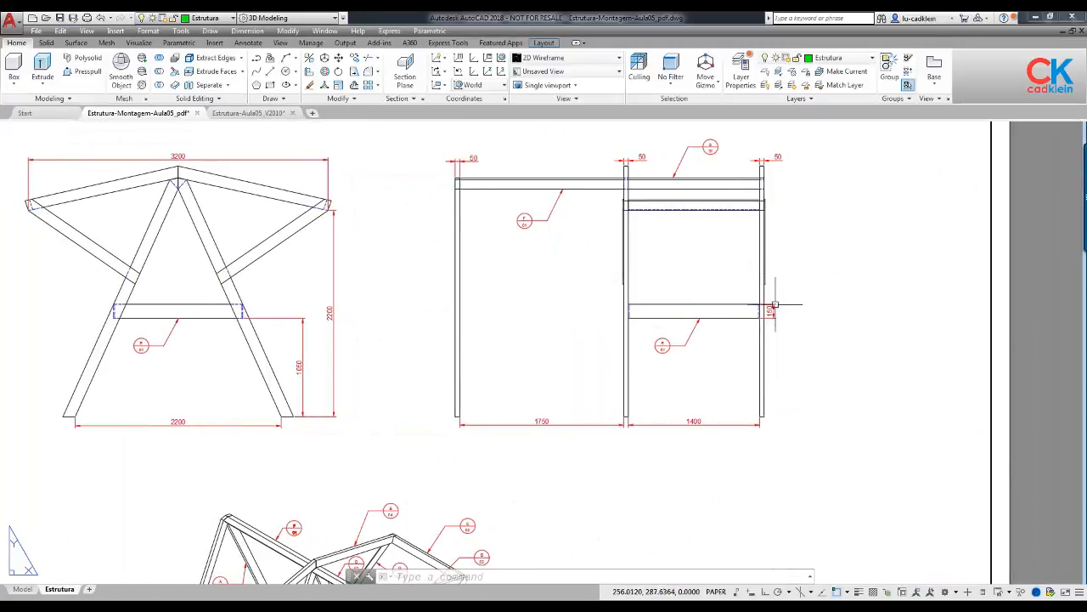
{"action": "scroll", "coordinate": [760, 316], "scroll_direction": "up", "scroll_amount": 5}
{"action": "scroll", "coordinate": [784, 293], "scroll_direction": "down", "scroll_amount": 5}
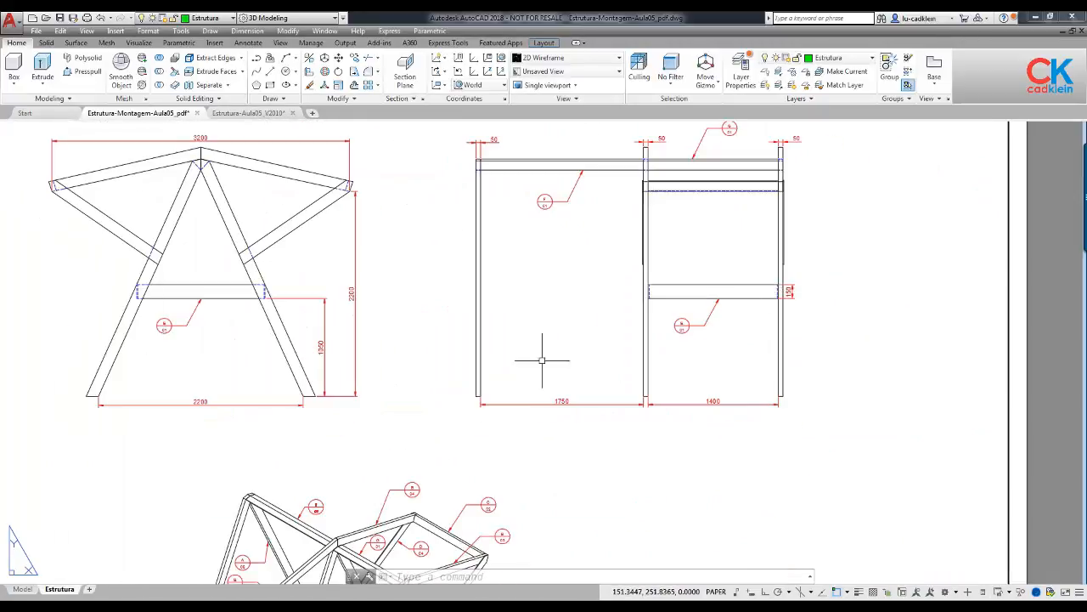
{"action": "scroll", "coordinate": [284, 367], "scroll_direction": "up", "scroll_amount": 3}
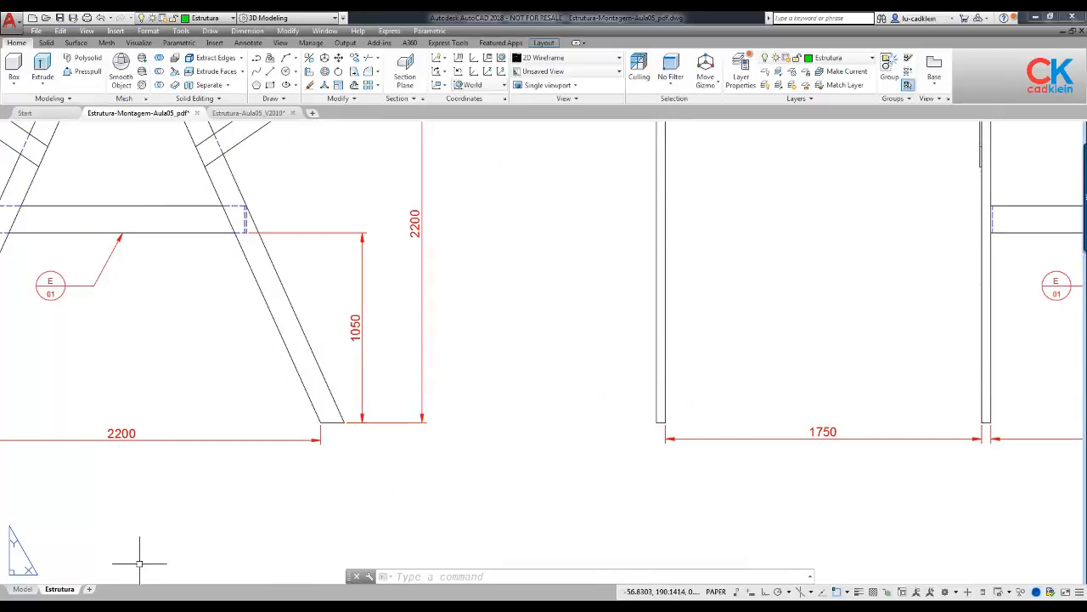
Step: Return to the Estrutura-Aula05_V2010 drawing and copy both Peça E outlines with Ortho to the open area beside the frame's legs
{"action": "key", "text": "ctrl+Tab"}
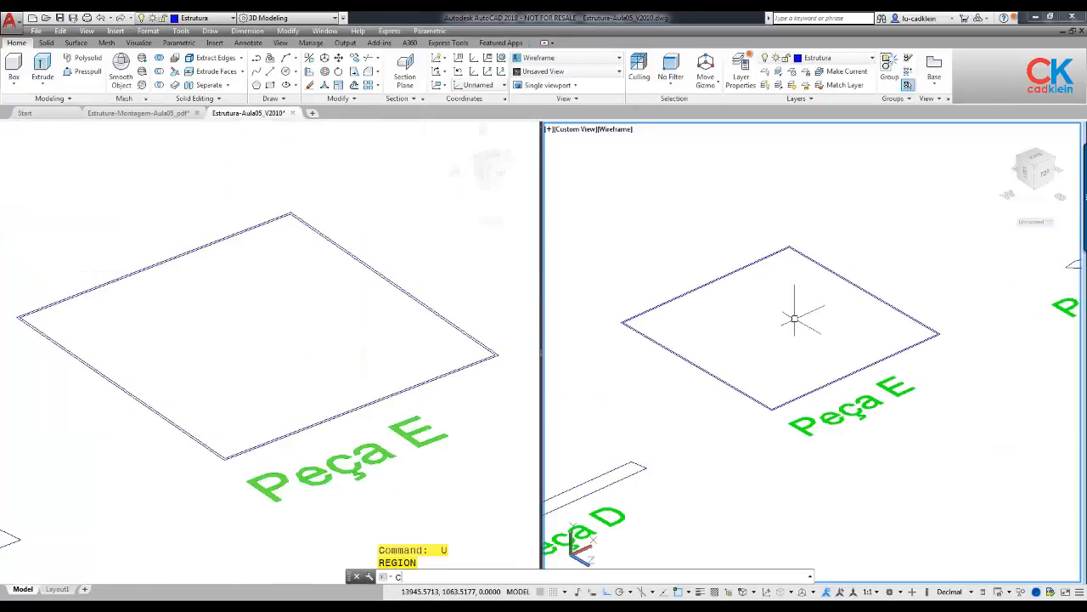
{"action": "key", "text": "Return"}
{"action": "left_click", "coordinate": [737, 357]}
{"action": "left_click", "coordinate": [655, 415]}
{"action": "key", "text": "Return"}
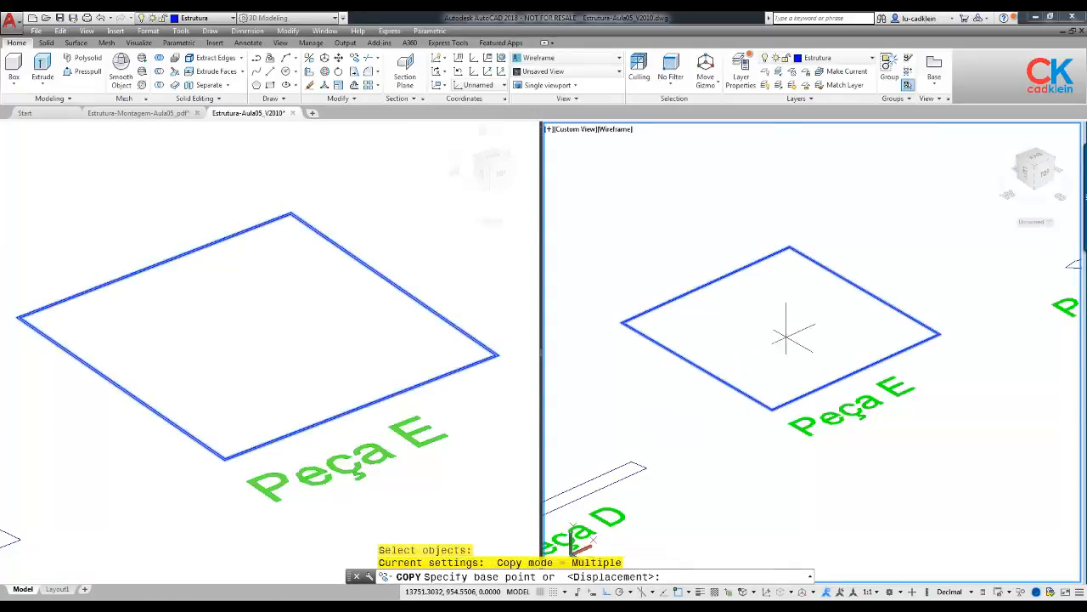
{"action": "left_click", "coordinate": [793, 330]}
{"action": "scroll", "coordinate": [794, 330], "scroll_direction": "down", "scroll_amount": 8}
{"action": "scroll", "coordinate": [711, 365], "scroll_direction": "up", "scroll_amount": 5}
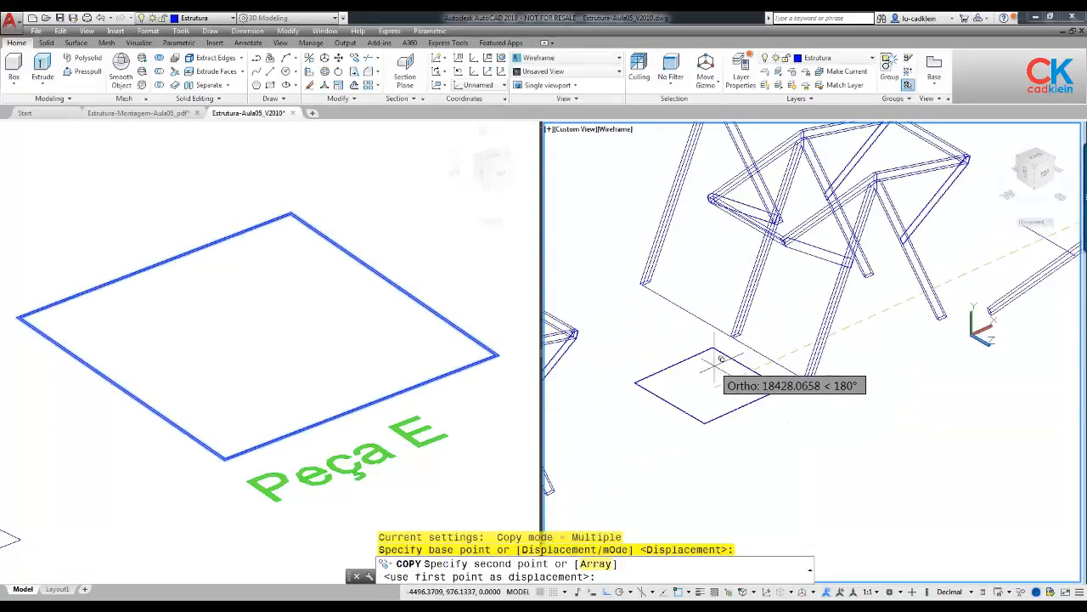
{"action": "left_click", "coordinate": [694, 396]}
{"action": "key", "text": "Return"}
{"action": "middle_click_drag", "start_coordinate": [691, 400], "coordinate": [734, 374]}
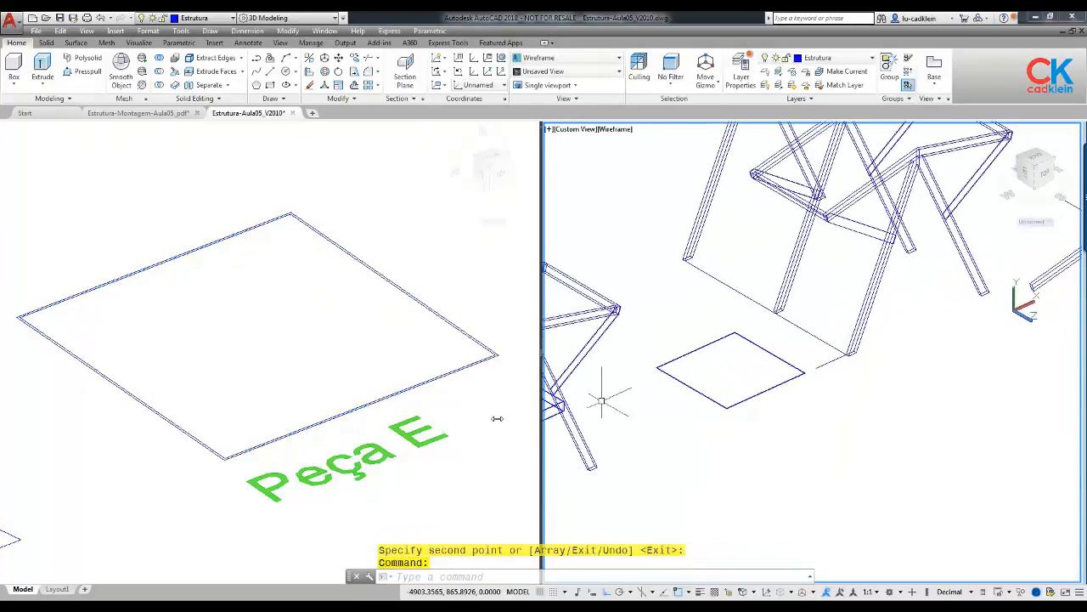
Step: Convert the copied inner and outer Peça E outlines beside the frame into regions
{"action": "left_click", "coordinate": [356, 412]}
{"action": "scroll", "coordinate": [356, 412], "scroll_direction": "down", "scroll_amount": 6}
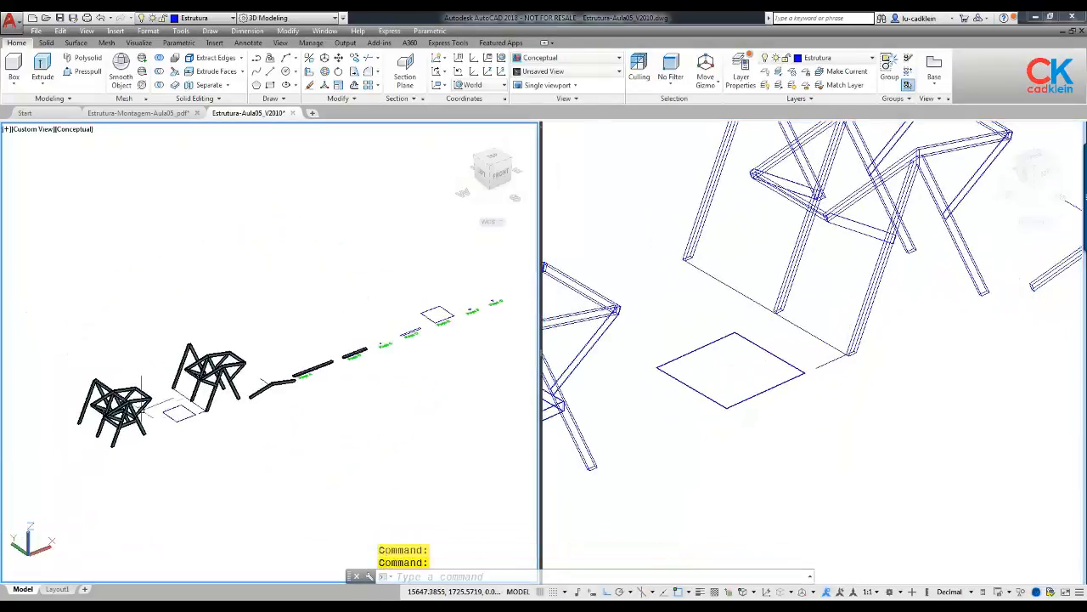
{"action": "scroll", "coordinate": [198, 423], "scroll_direction": "up", "scroll_amount": 5}
{"action": "scroll", "coordinate": [198, 420], "scroll_direction": "up", "scroll_amount": 4}
{"action": "middle_click_drag", "start_coordinate": [209, 412], "coordinate": [286, 389]}
{"action": "left_click", "coordinate": [699, 400]}
{"action": "scroll", "coordinate": [703, 394], "scroll_direction": "up", "scroll_amount": 3}
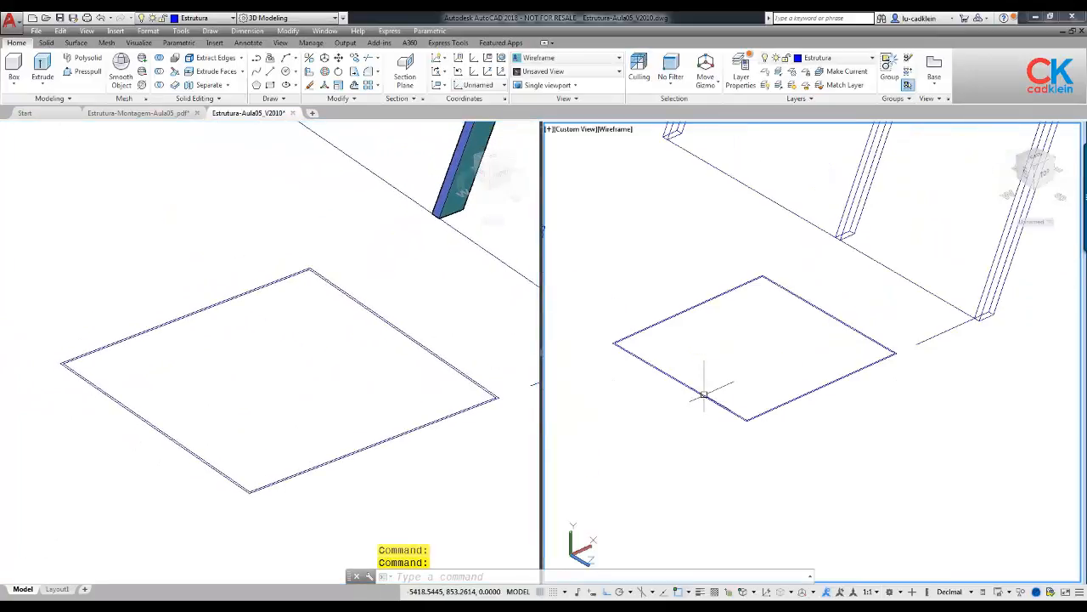
{"action": "scroll", "coordinate": [724, 396], "scroll_direction": "up", "scroll_amount": 3}
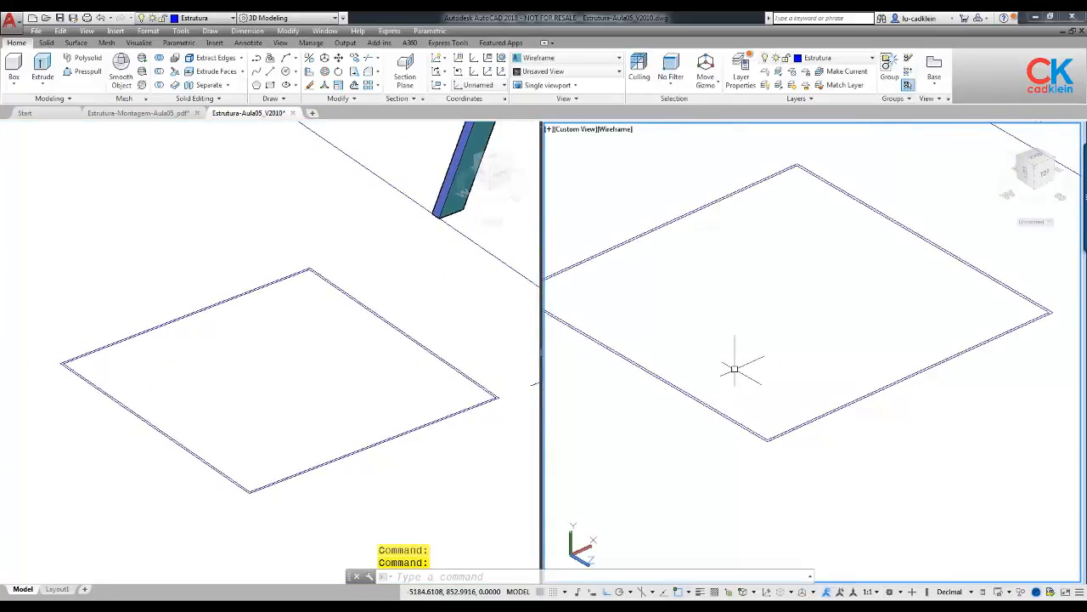
{"action": "scroll", "coordinate": [735, 369], "scroll_direction": "down", "scroll_amount": 4}
{"action": "scroll", "coordinate": [741, 355], "scroll_direction": "up", "scroll_amount": 1}
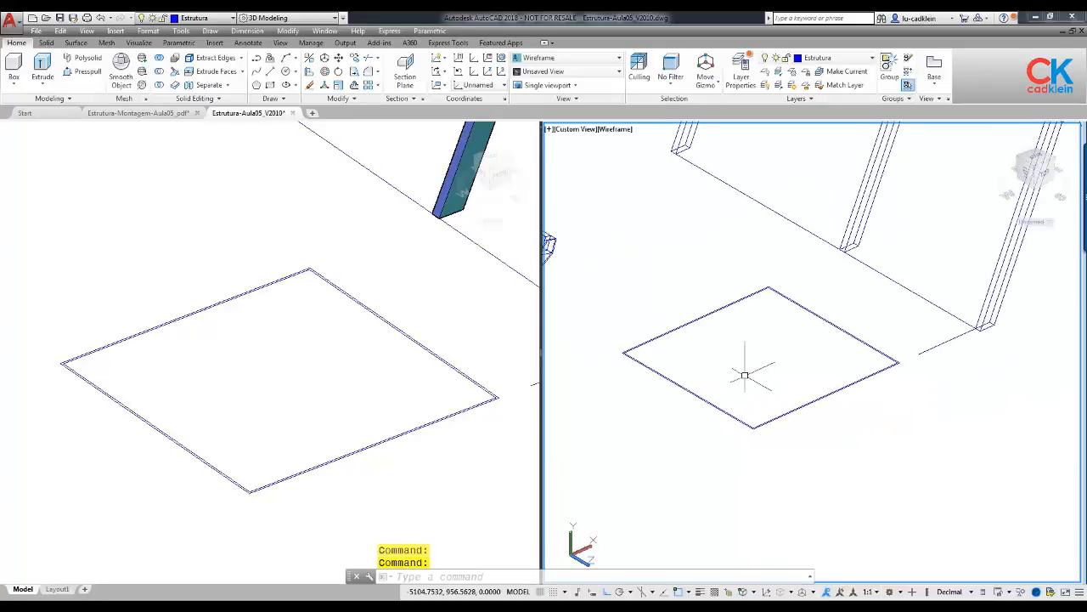
{"action": "type", "text": "re"}
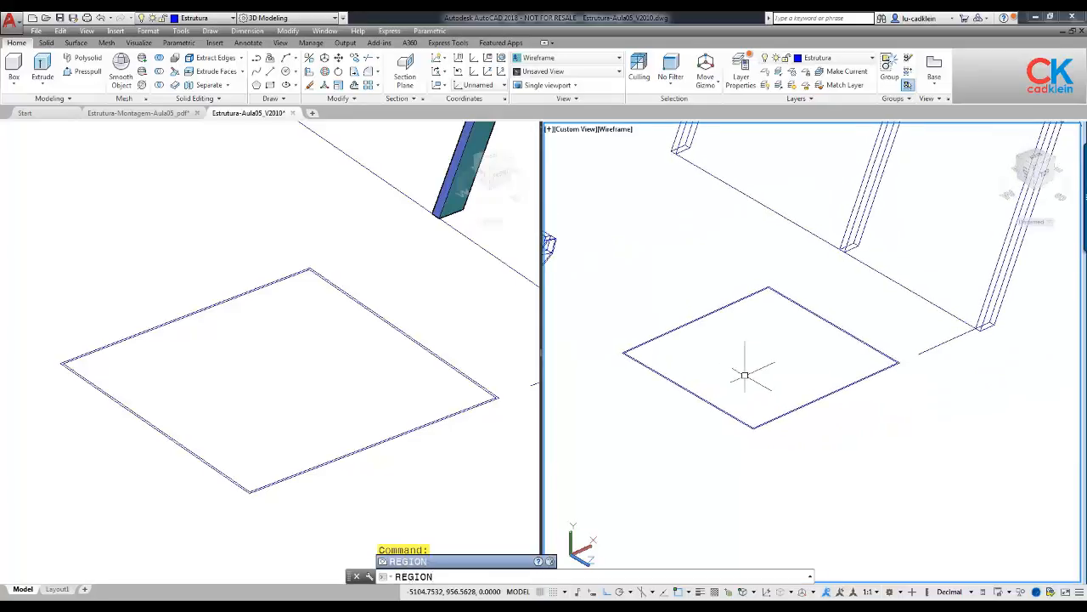
{"action": "key", "text": "Return"}
{"action": "left_click", "coordinate": [785, 457]}
{"action": "left_click", "coordinate": [729, 399]}
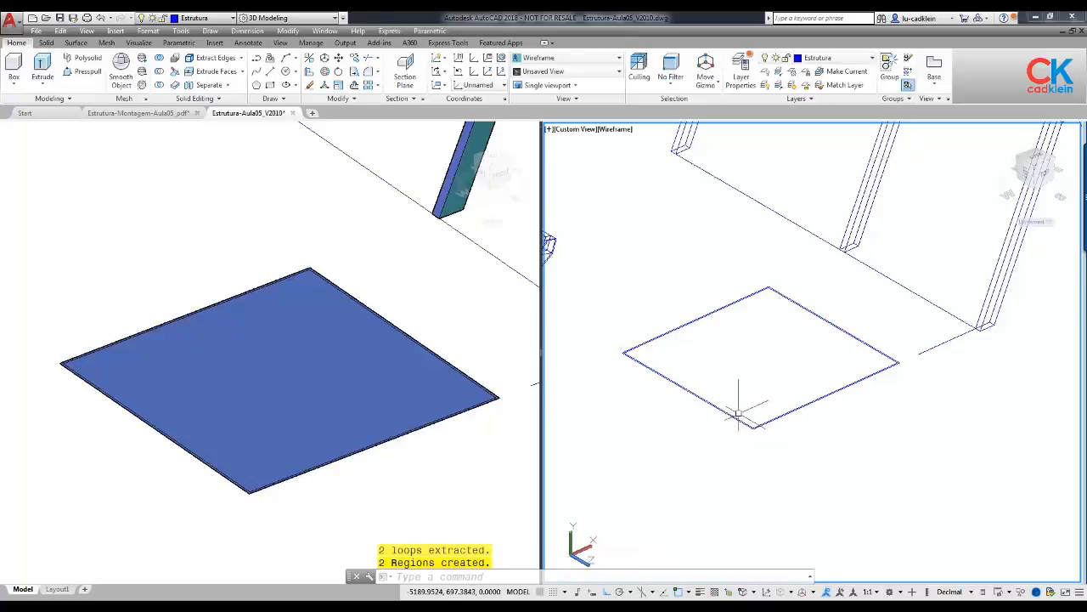
Step: Subtract the inner Peça E region from the outer one to form a hollow square ring profile
{"action": "scroll", "coordinate": [738, 423], "scroll_direction": "up", "scroll_amount": 5}
{"action": "type", "text": "sub"}
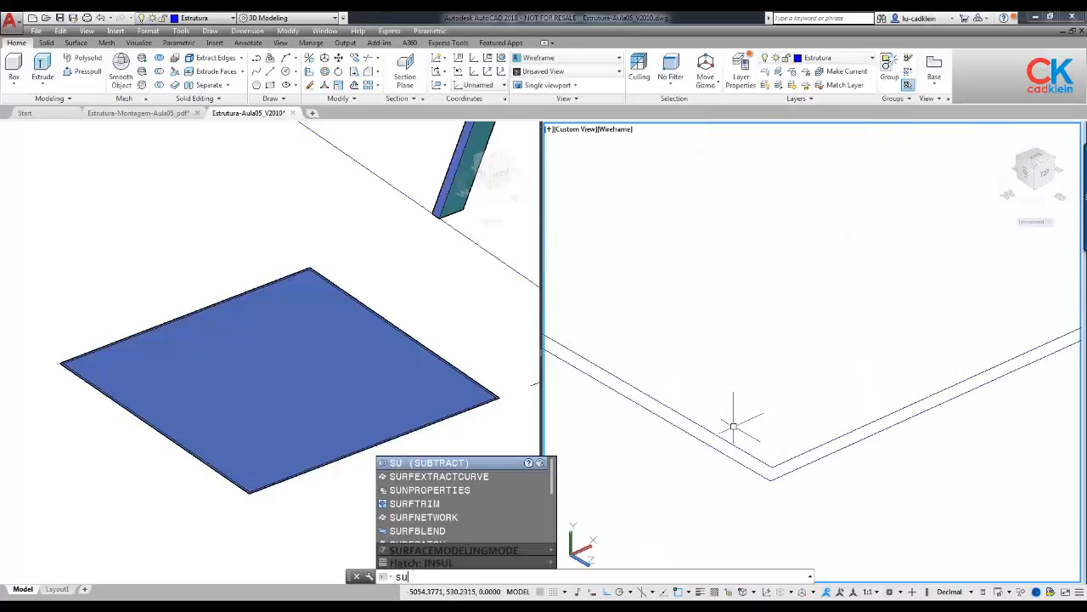
{"action": "key", "text": "Return"}
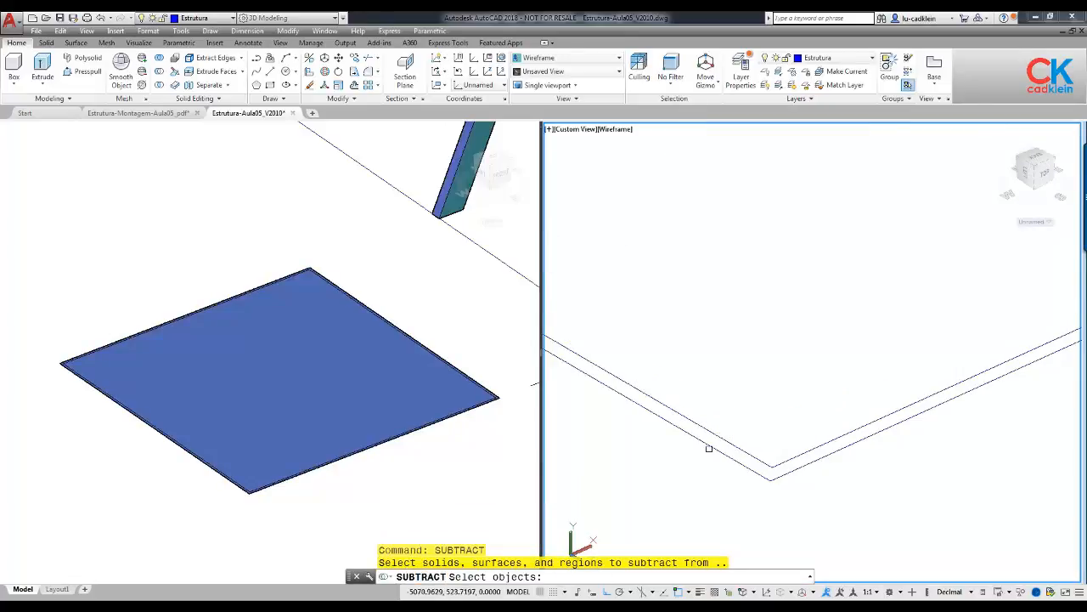
{"action": "left_click", "coordinate": [709, 446]}
{"action": "key", "text": "Return"}
{"action": "left_click", "coordinate": [720, 438]}
{"action": "key", "text": "Return"}
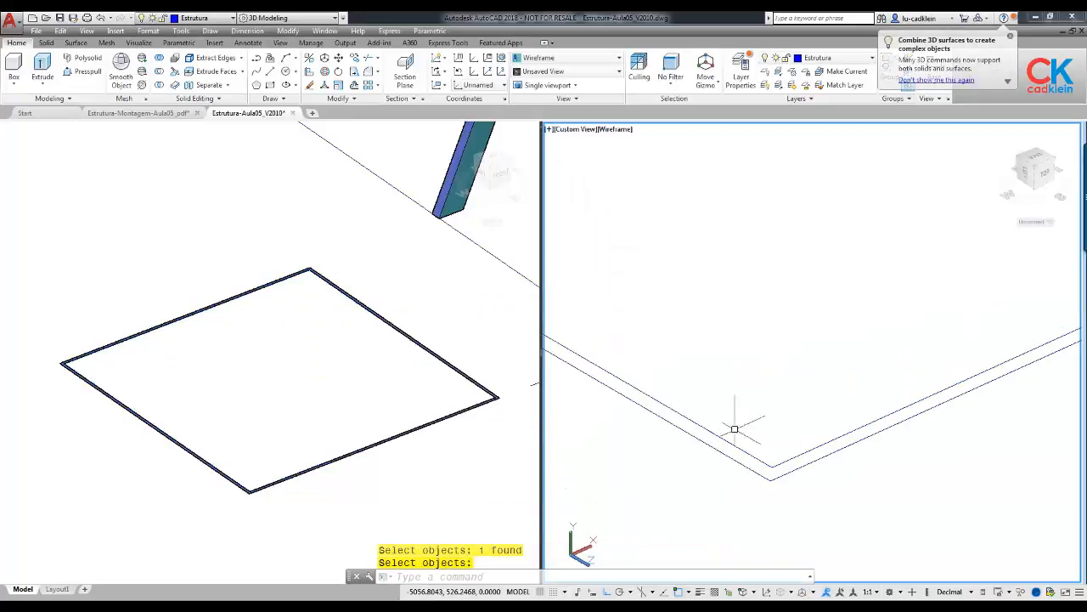
Step: Extrude the hollow Peça E region upward to a height of 150
{"action": "type", "text": "ext"}
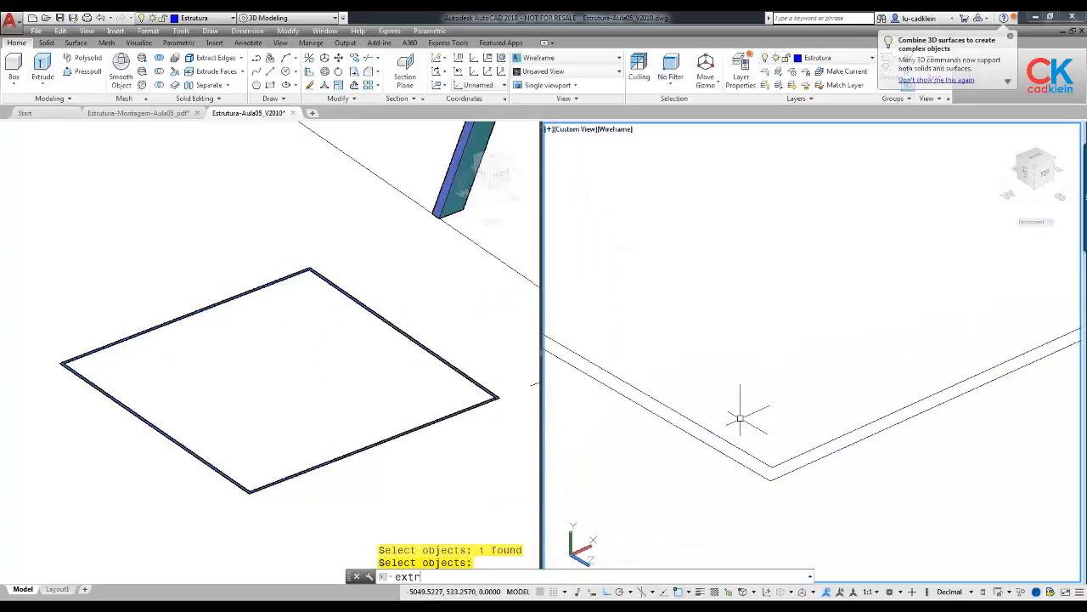
{"action": "type", "text": "r"}
{"action": "key", "text": "Return"}
{"action": "left_click", "coordinate": [726, 441]}
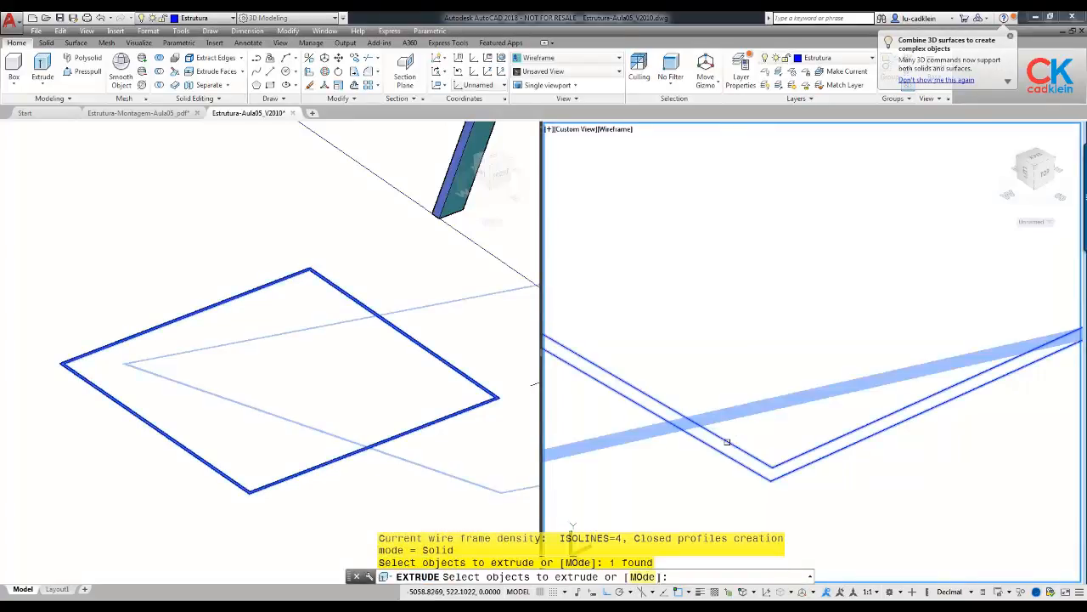
{"action": "key", "text": "Return"}
{"action": "scroll", "coordinate": [765, 204], "scroll_direction": "down", "scroll_amount": 4}
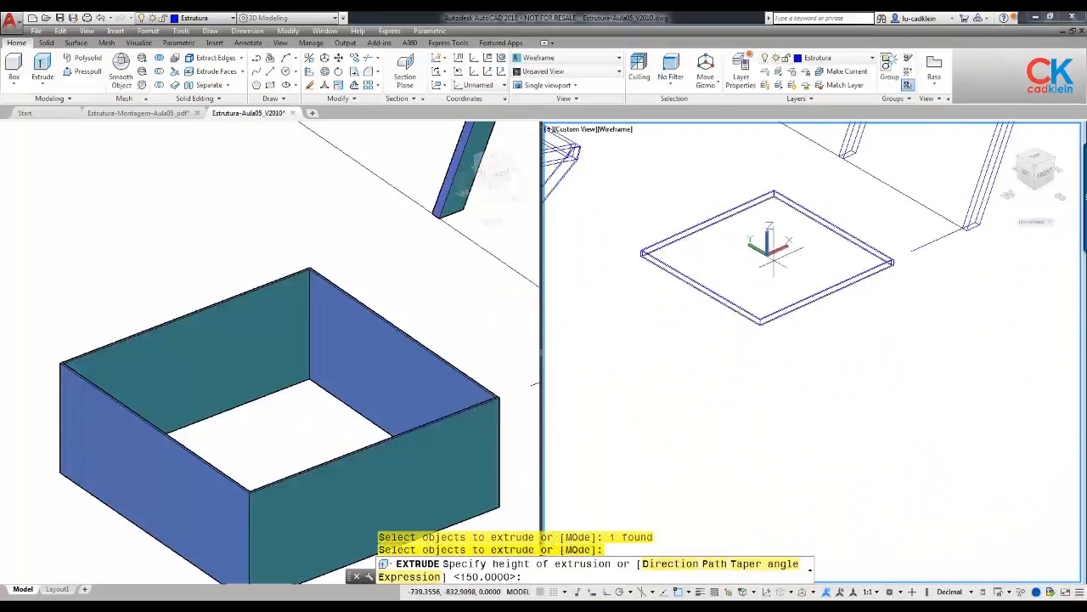
{"action": "middle_click_drag", "start_coordinate": [773, 254], "coordinate": [741, 374]}
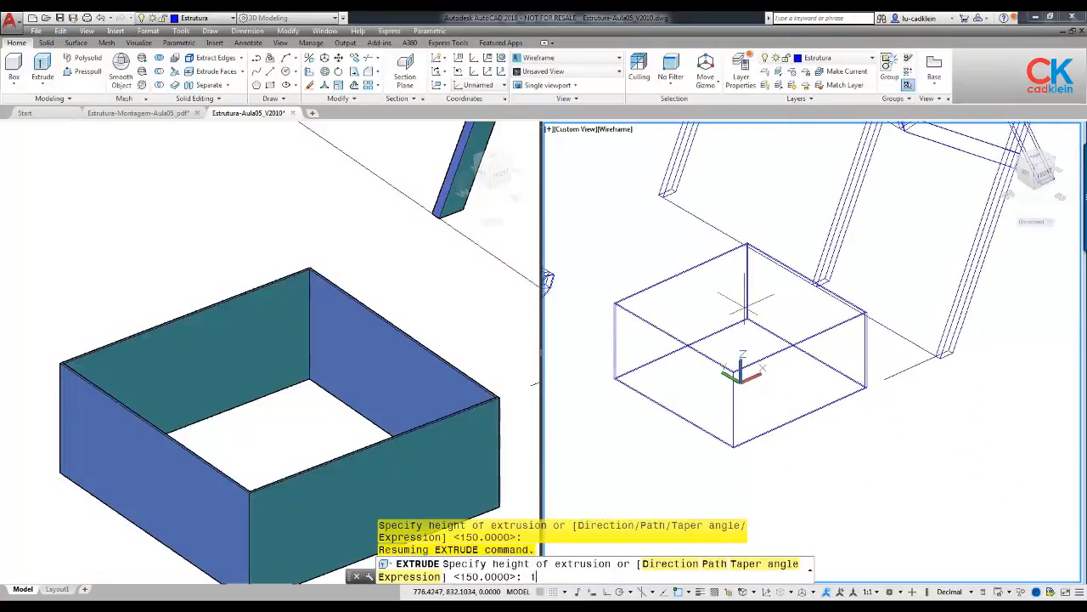
{"action": "type", "text": "150"}
{"action": "key", "text": "Return"}
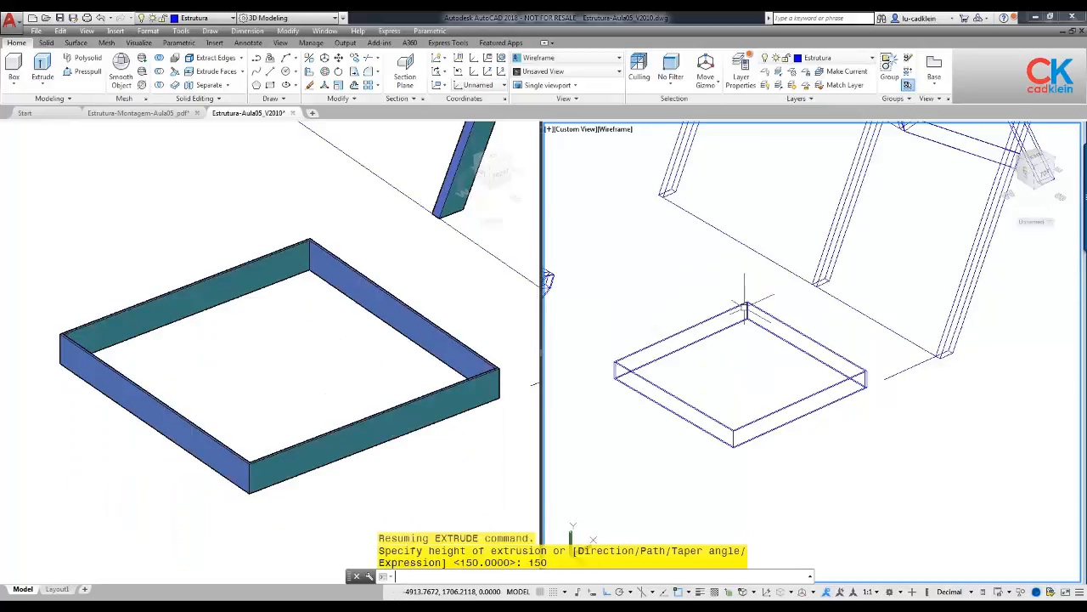
Step: Draw a diagonal reference line at floor level between the feet of two opposite legs of the frame
{"action": "middle_click_drag", "start_coordinate": [850, 328], "coordinate": [700, 365]}
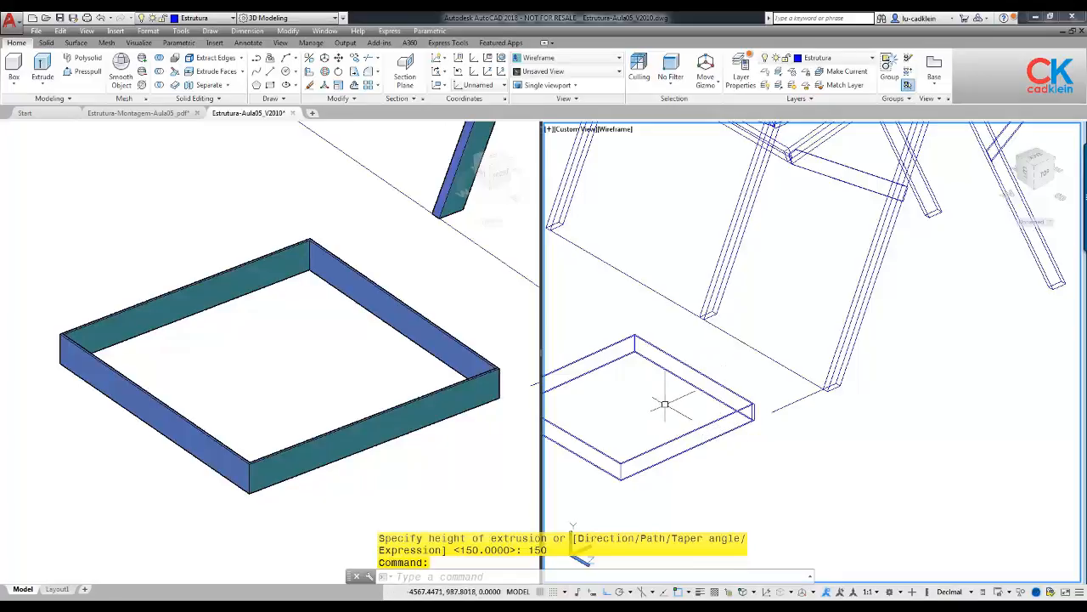
{"action": "middle_click_drag", "start_coordinate": [750, 375], "coordinate": [691, 424]}
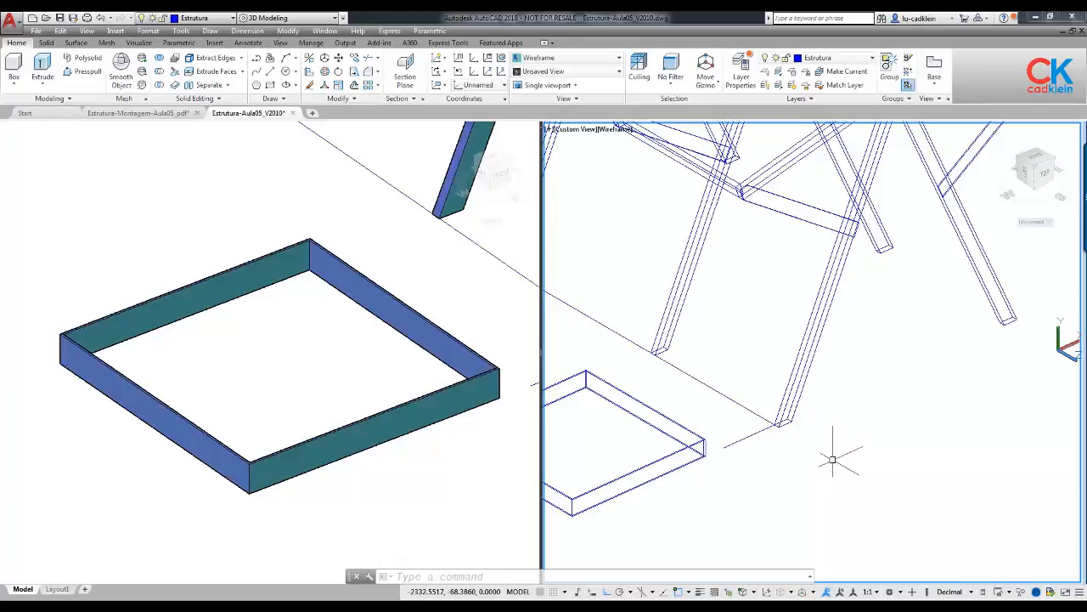
{"action": "type", "text": "l"}
{"action": "key", "text": "Return"}
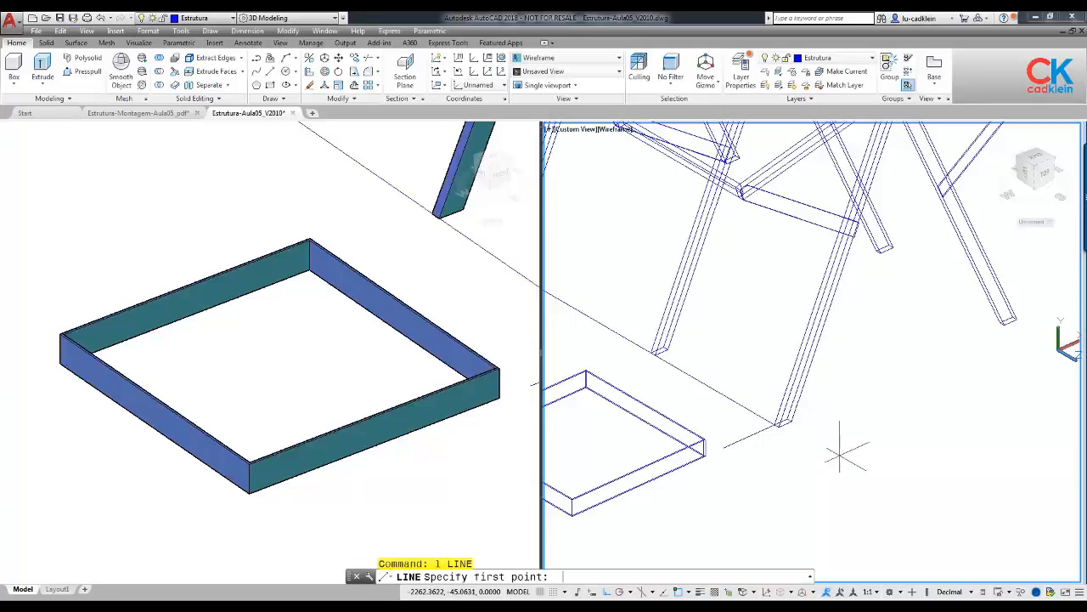
{"action": "left_click", "coordinate": [660, 348]}
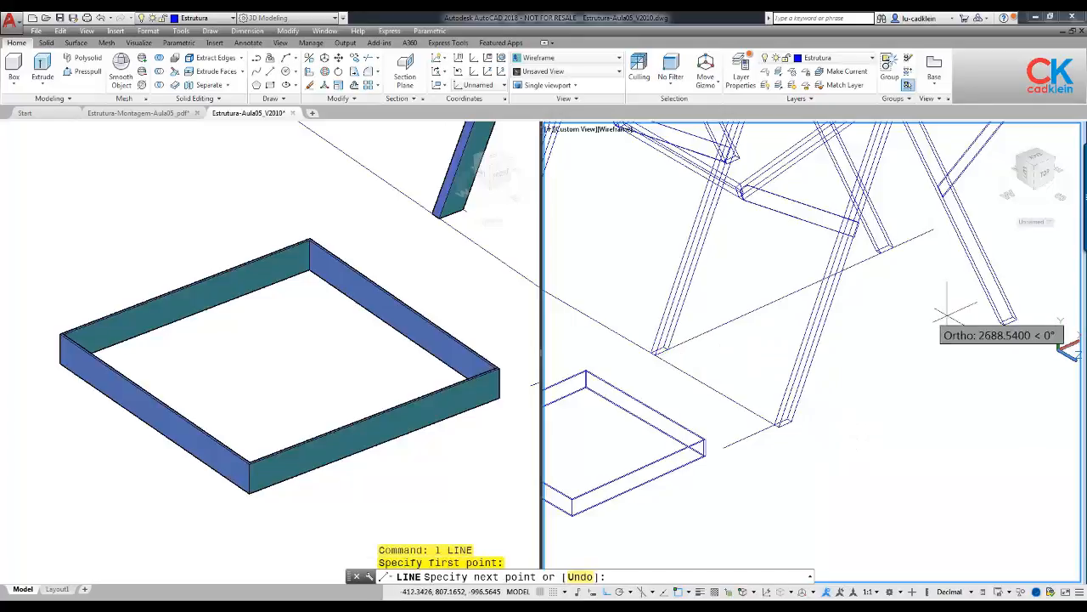
{"action": "left_click", "coordinate": [1006, 320]}
{"action": "key", "text": "Return"}
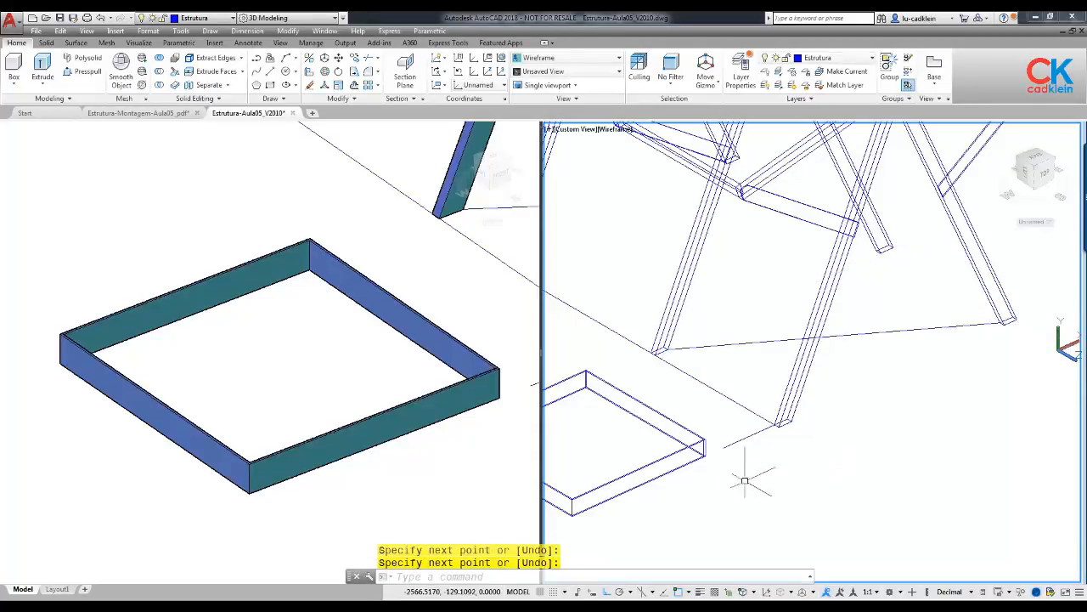
Step: Draw a diagonal reference line across the underside of the Peça E ring between two opposite outer corners
{"action": "middle_click_drag", "start_coordinate": [603, 448], "coordinate": [757, 395]}
{"action": "scroll", "coordinate": [806, 380], "scroll_direction": "up", "scroll_amount": 4}
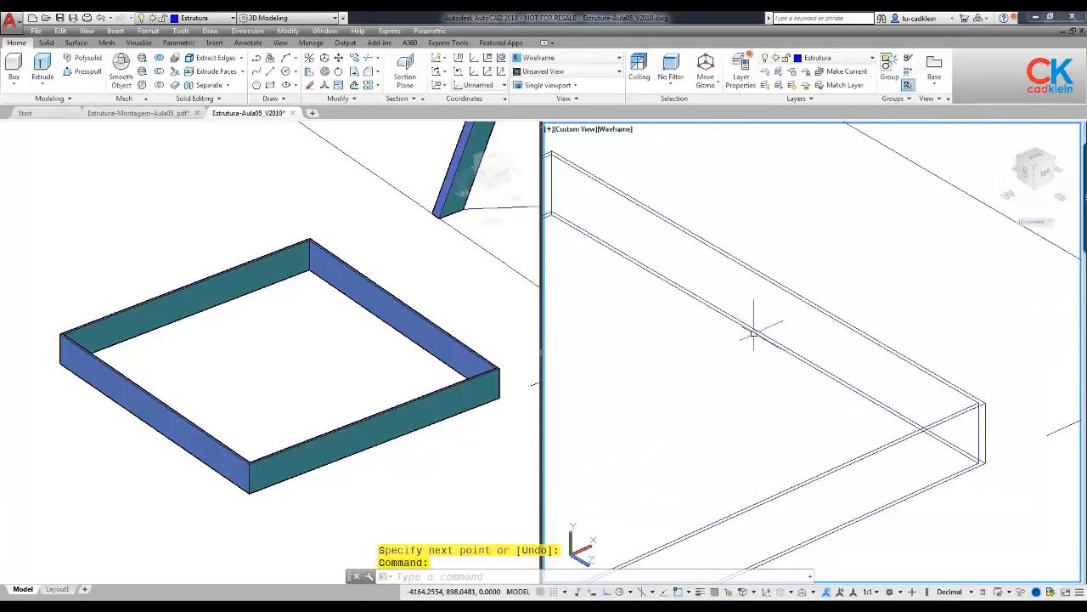
{"action": "scroll", "coordinate": [585, 229], "scroll_direction": "down", "scroll_amount": 3}
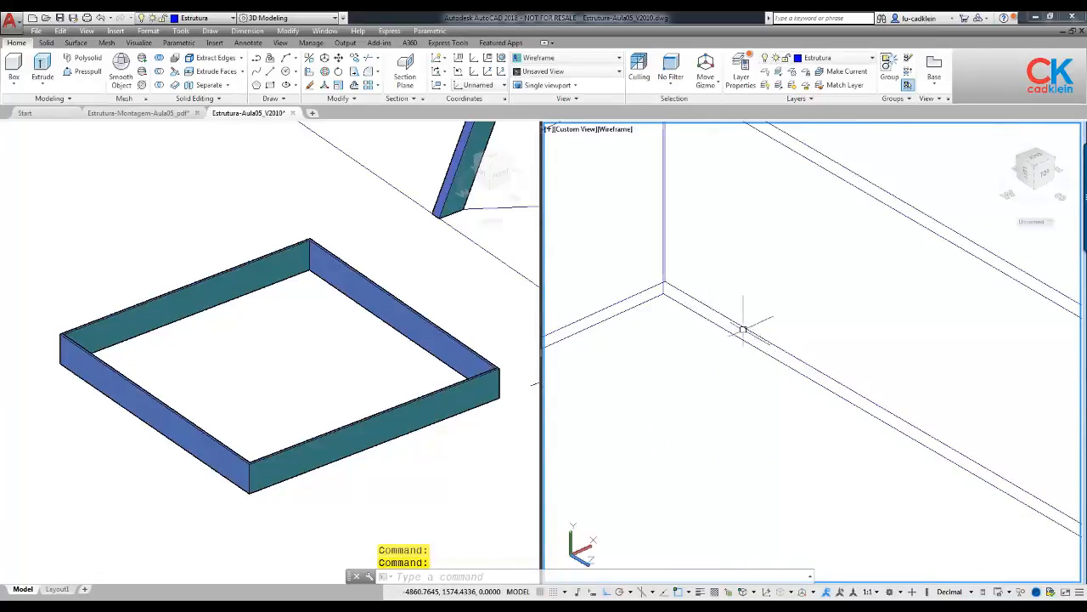
{"action": "scroll", "coordinate": [753, 320], "scroll_direction": "down", "scroll_amount": 3}
{"action": "scroll", "coordinate": [739, 315], "scroll_direction": "down", "scroll_amount": 2}
{"action": "middle_click_drag", "start_coordinate": [747, 340], "coordinate": [687, 348], "text": "shift"}
{"action": "type", "text": "l"}
{"action": "key", "text": "Return"}
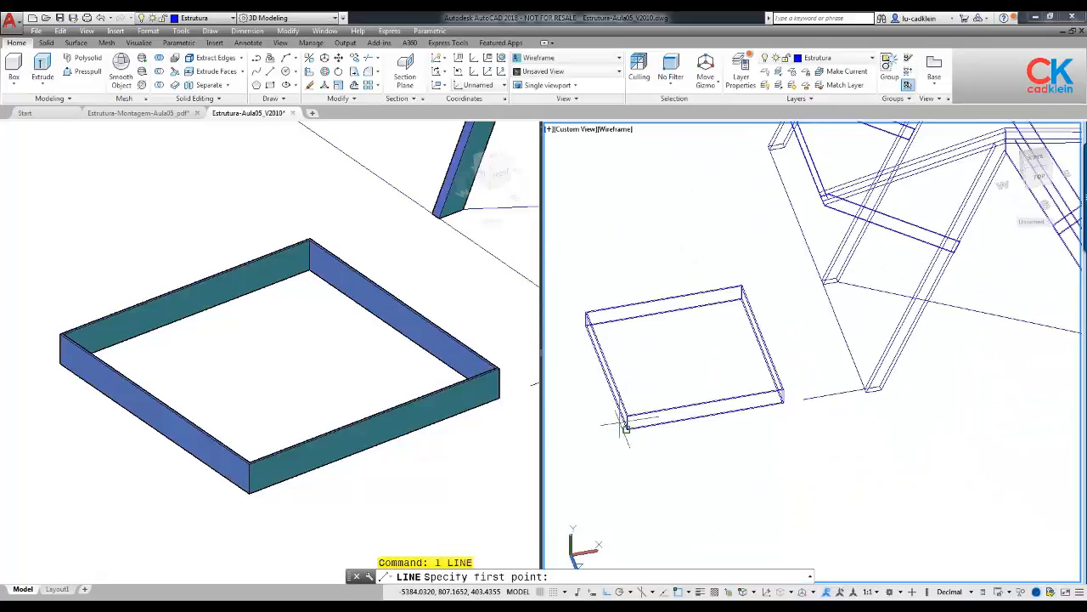
{"action": "scroll", "coordinate": [631, 423], "scroll_direction": "up", "scroll_amount": 5}
{"action": "left_click", "coordinate": [656, 459]}
{"action": "scroll", "coordinate": [727, 315], "scroll_direction": "down", "scroll_amount": 5}
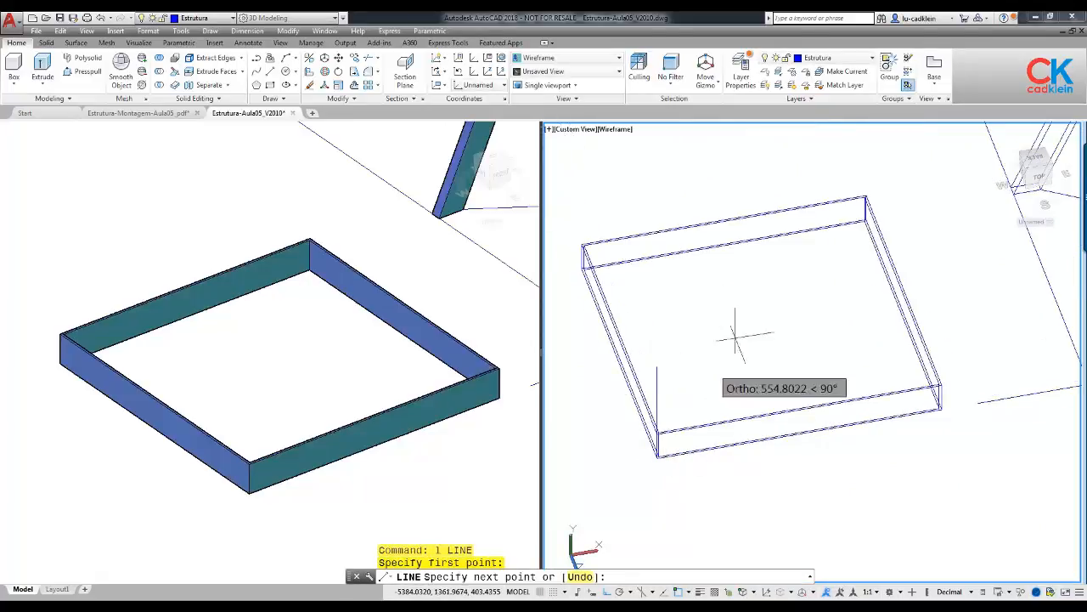
{"action": "scroll", "coordinate": [881, 231], "scroll_direction": "up", "scroll_amount": 5}
{"action": "left_click", "coordinate": [881, 245]}
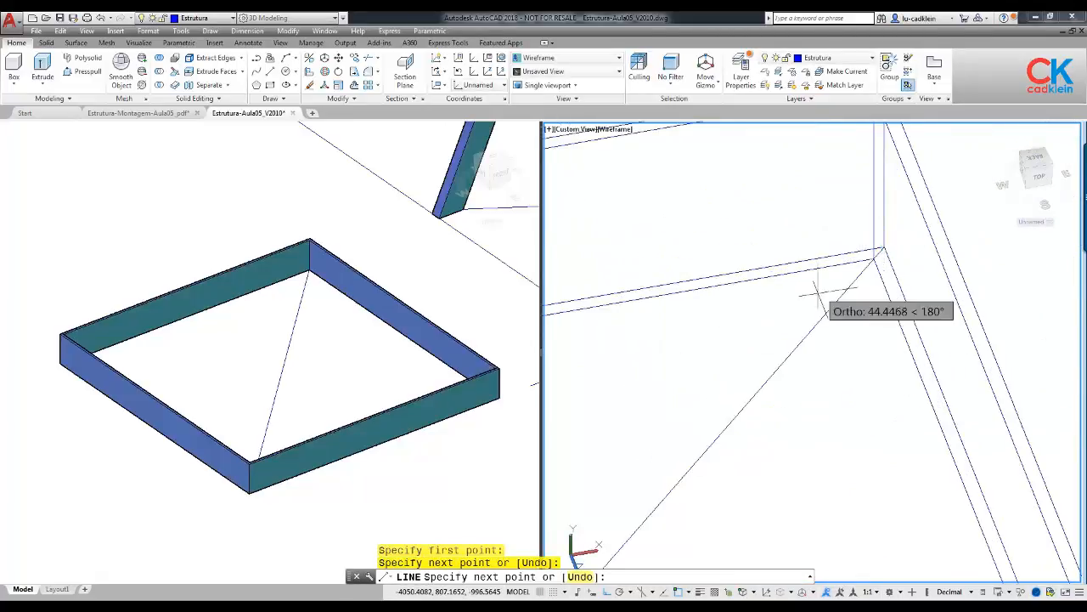
{"action": "key", "text": "Return"}
Step: Move the Peça E ring with its diagonal from the diagonal's midpoint to the midpoint of the floor line between the legs
{"action": "scroll", "coordinate": [824, 308], "scroll_direction": "down", "scroll_amount": 5}
{"action": "middle_click_drag", "start_coordinate": [772, 347], "coordinate": [781, 451], "text": "shift"}
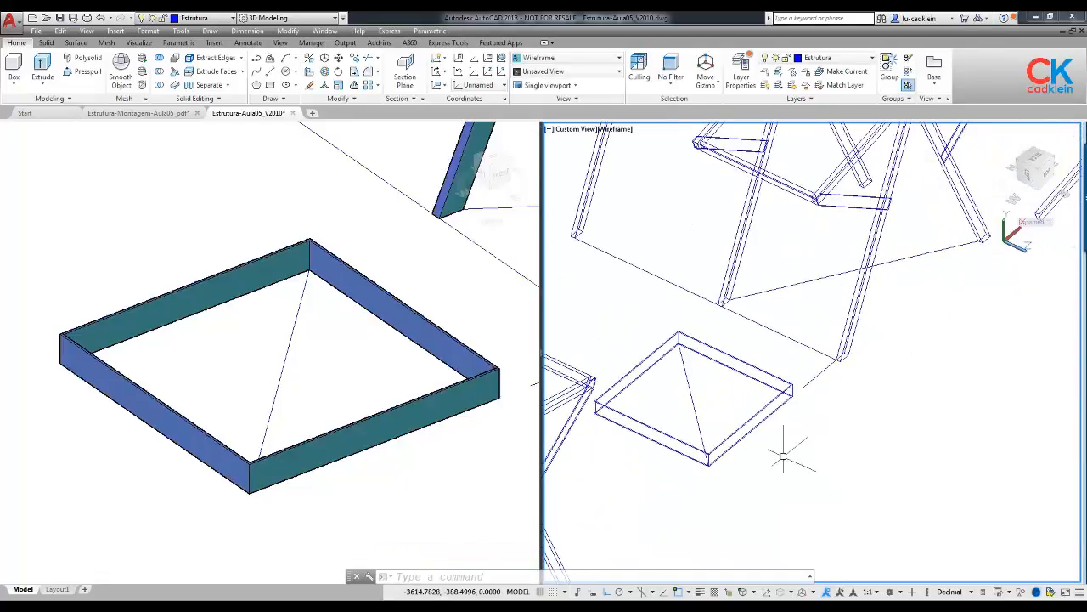
{"action": "type", "text": "m"}
{"action": "key", "text": "Return"}
{"action": "left_click", "coordinate": [759, 468]}
{"action": "left_click", "coordinate": [676, 399]}
{"action": "key", "text": "Return"}
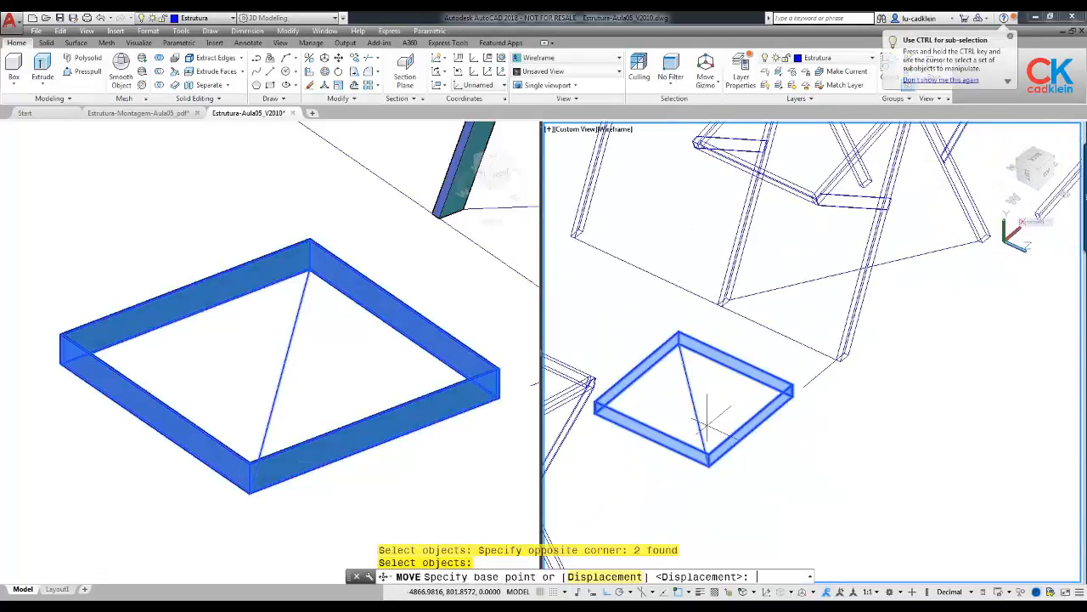
{"action": "type", "text": "mid"}
{"action": "key", "text": "Return"}
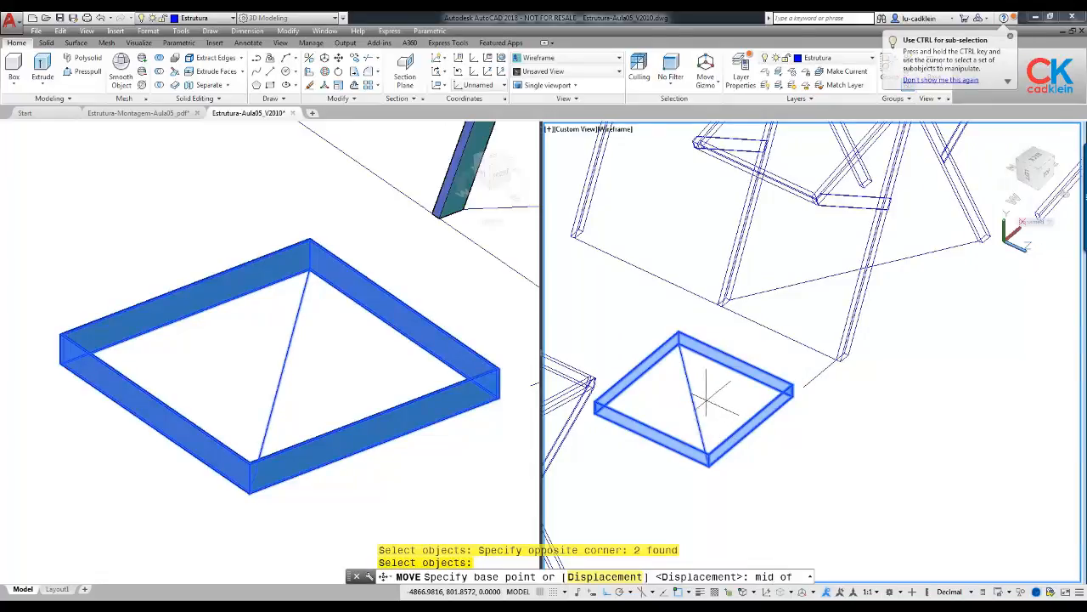
{"action": "left_click", "coordinate": [694, 403]}
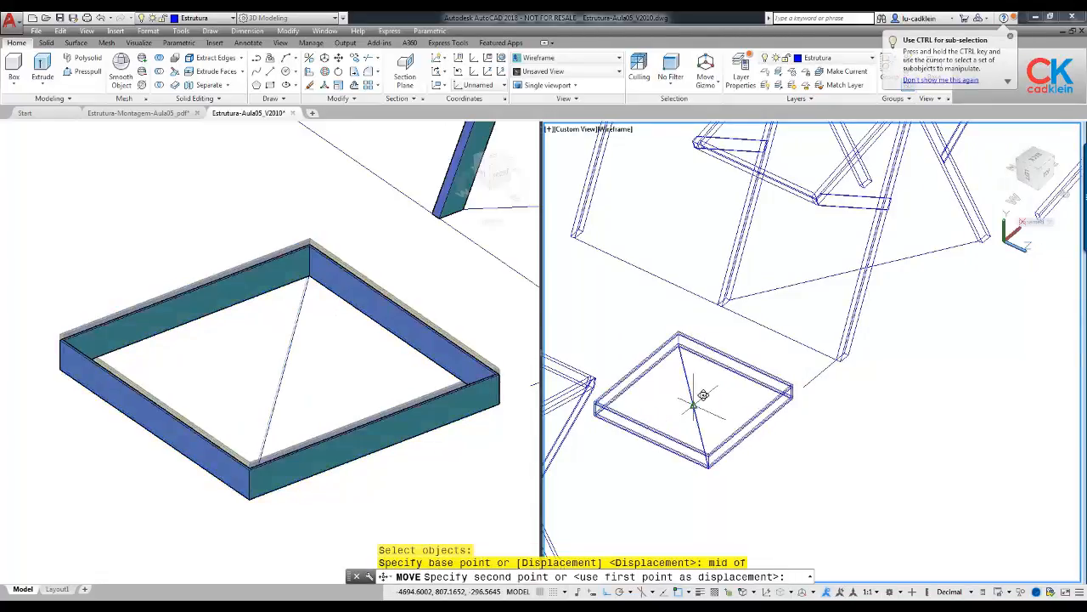
{"action": "type", "text": "mid"}
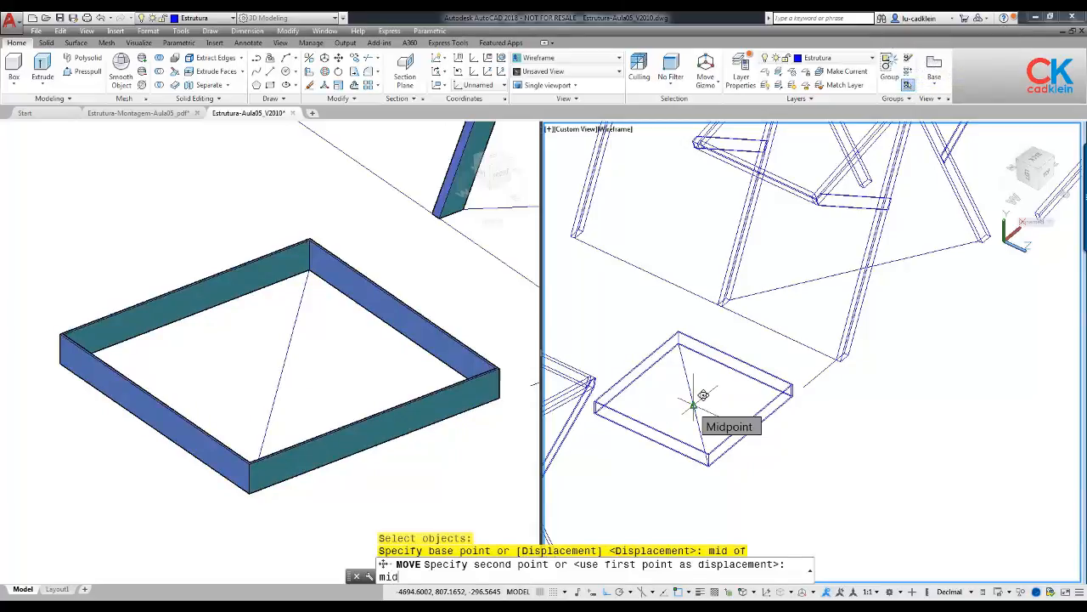
{"action": "key", "text": "Return"}
{"action": "scroll", "coordinate": [849, 255], "scroll_direction": "up", "scroll_amount": 5}
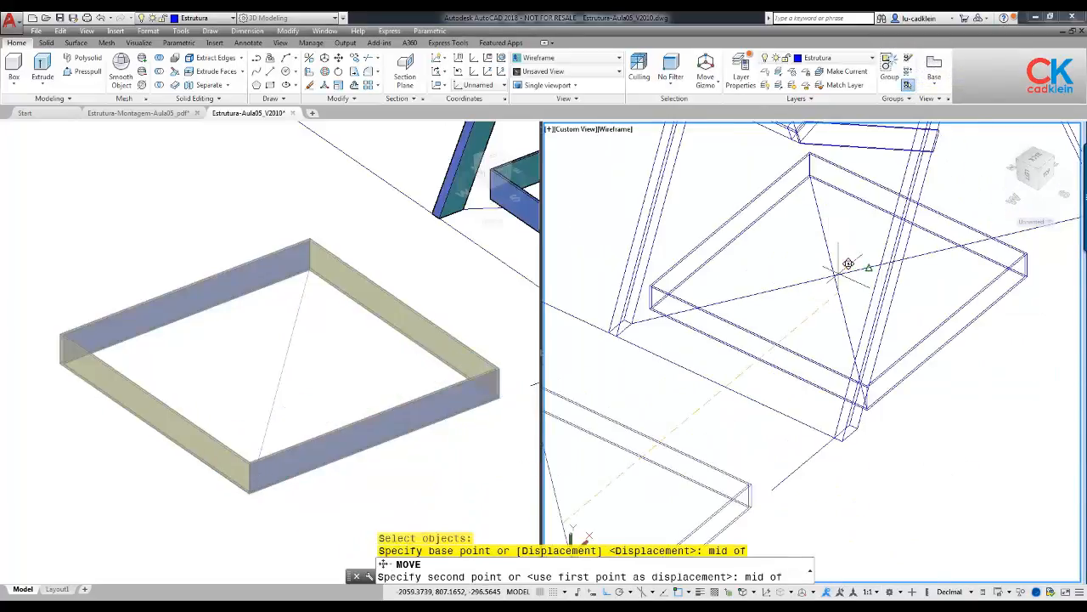
{"action": "left_click", "coordinate": [850, 259]}
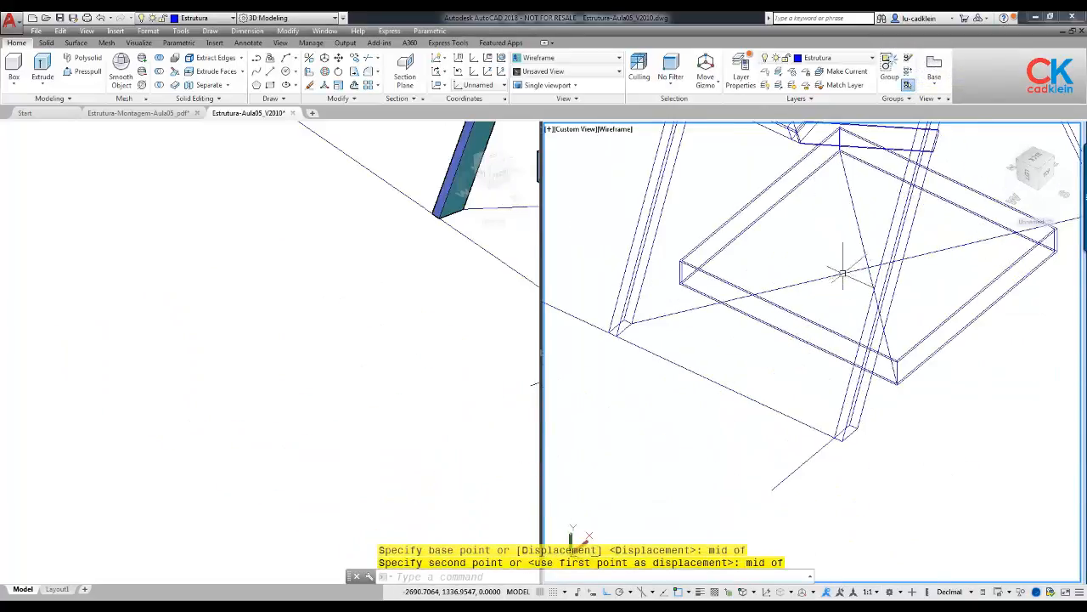
Step: Move only the Peça E ring straight up by 1050 between the legs with Ortho, leaving its diagonal line on the floor
{"action": "scroll", "coordinate": [900, 340], "scroll_direction": "down", "scroll_amount": 5}
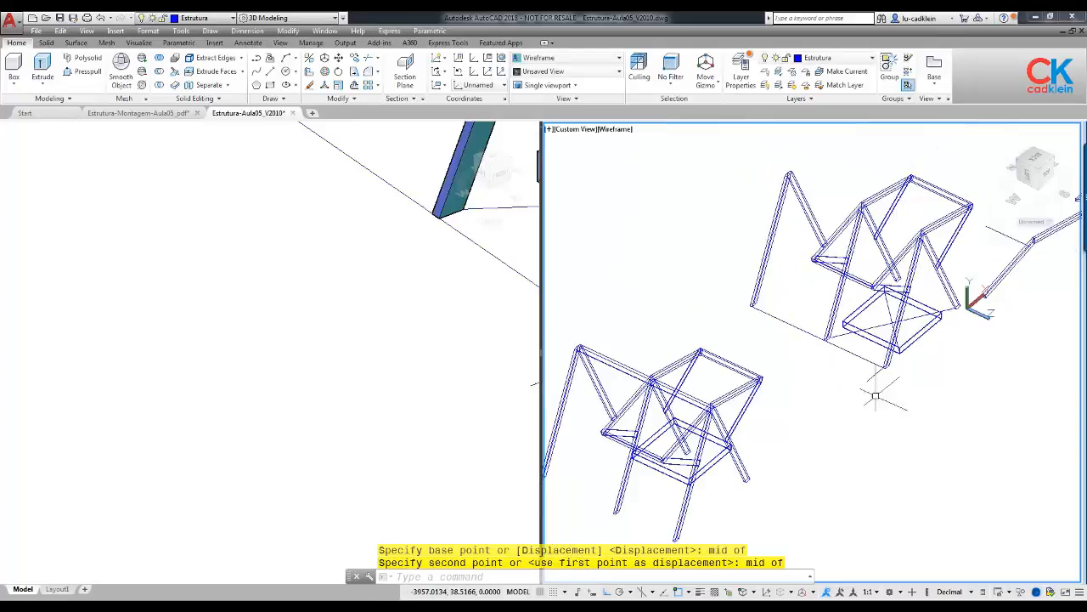
{"action": "middle_click_drag", "start_coordinate": [907, 385], "coordinate": [898, 360], "text": "shift"}
{"action": "type", "text": "m"}
{"action": "key", "text": "Return"}
{"action": "left_click", "coordinate": [898, 361]}
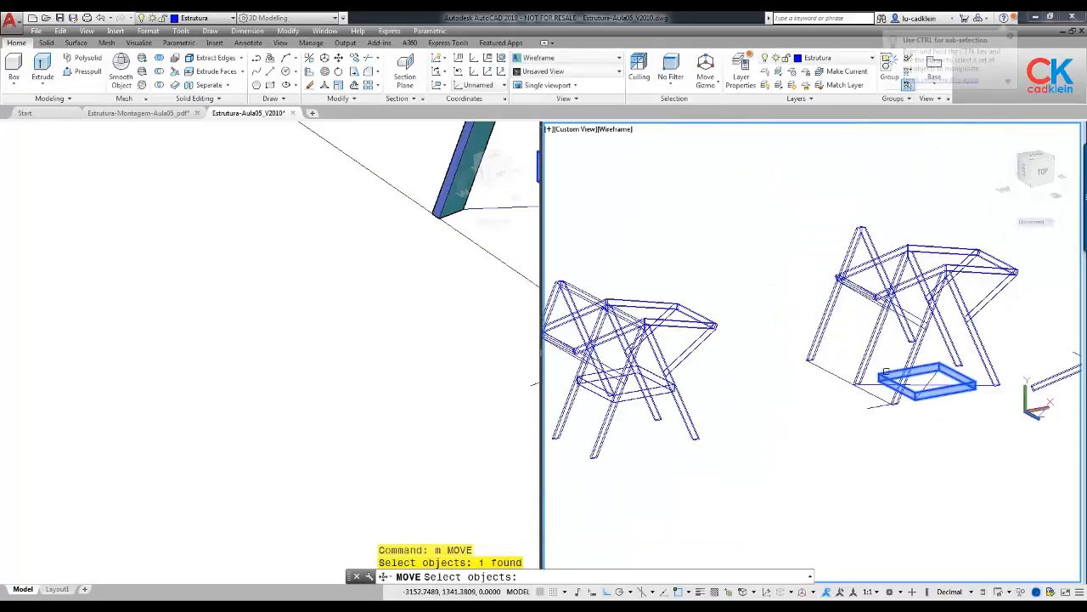
{"action": "key", "text": "Return"}
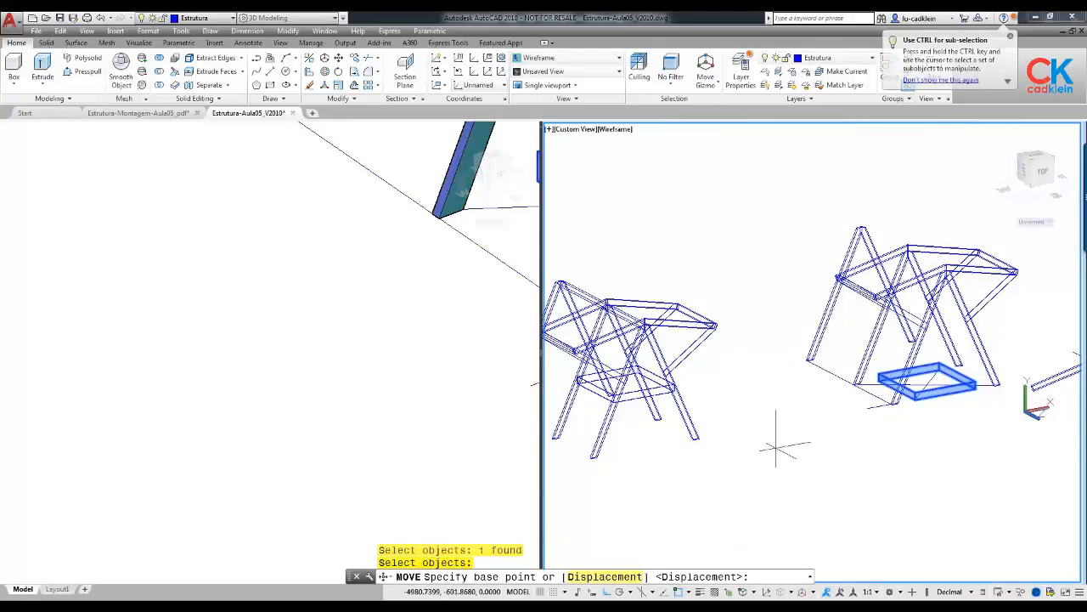
{"action": "left_click", "coordinate": [787, 434]}
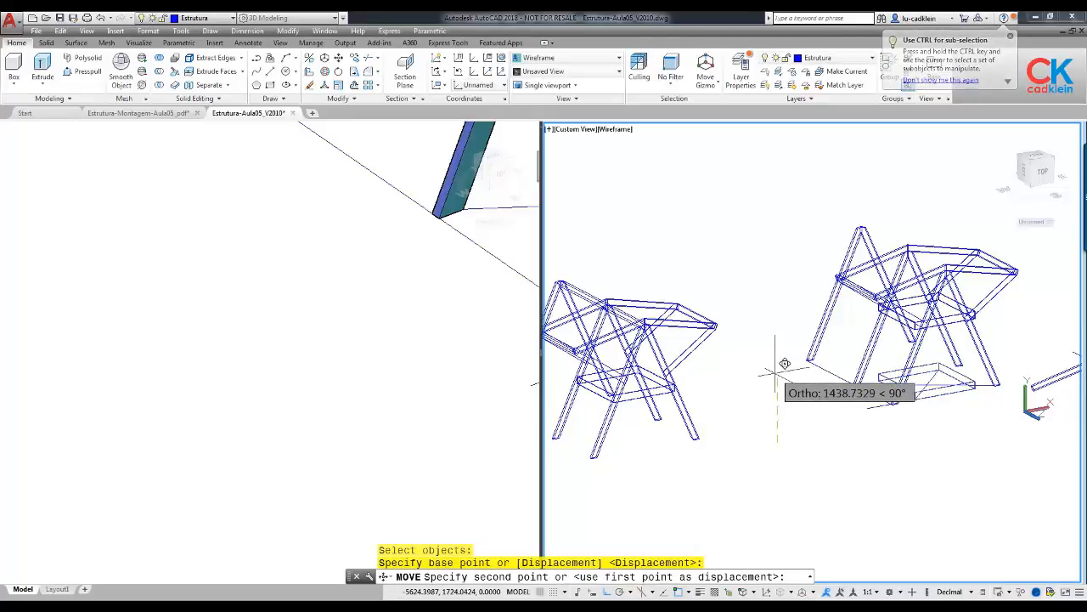
{"action": "type", "text": "1050"}
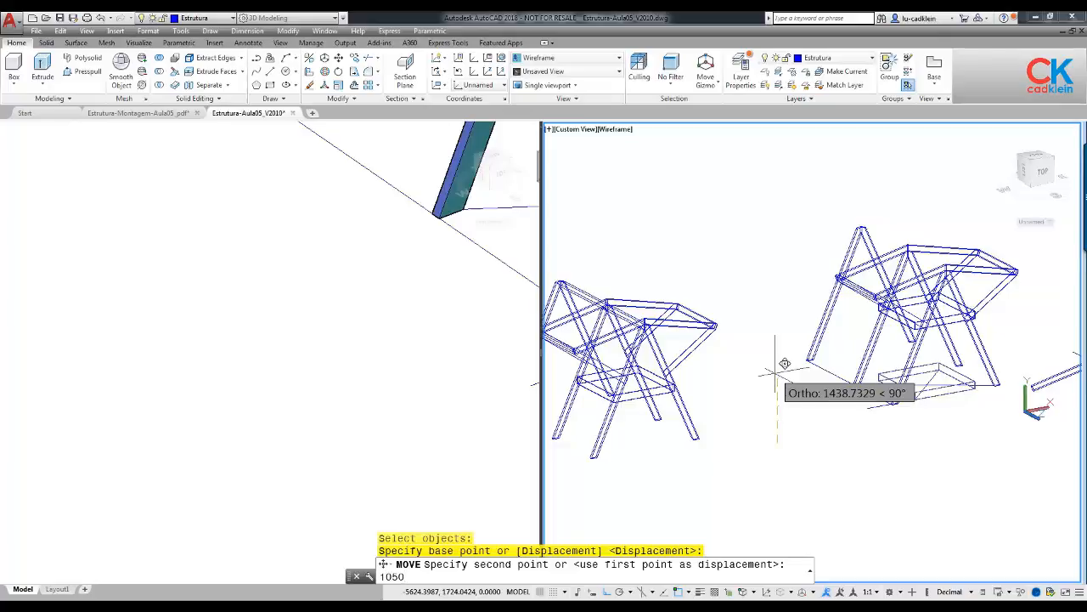
{"action": "key", "text": "Return"}
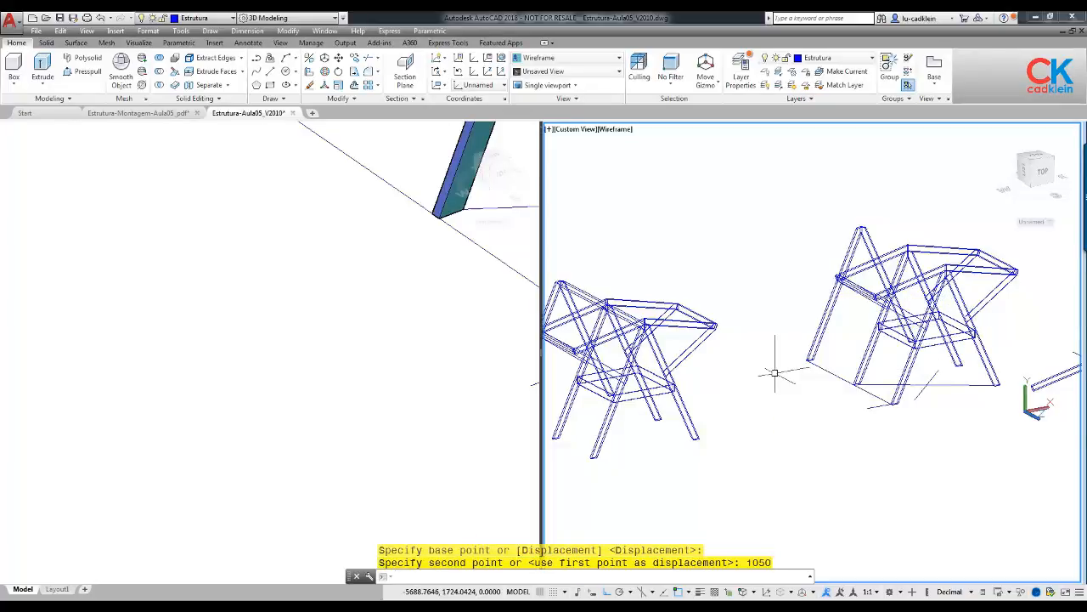
Step: Examine the parts table in the Estrutura-Montagem-Aula05 drawing for the thickness and position of Peças F and G
{"action": "key", "text": "ctrl+Tab"}
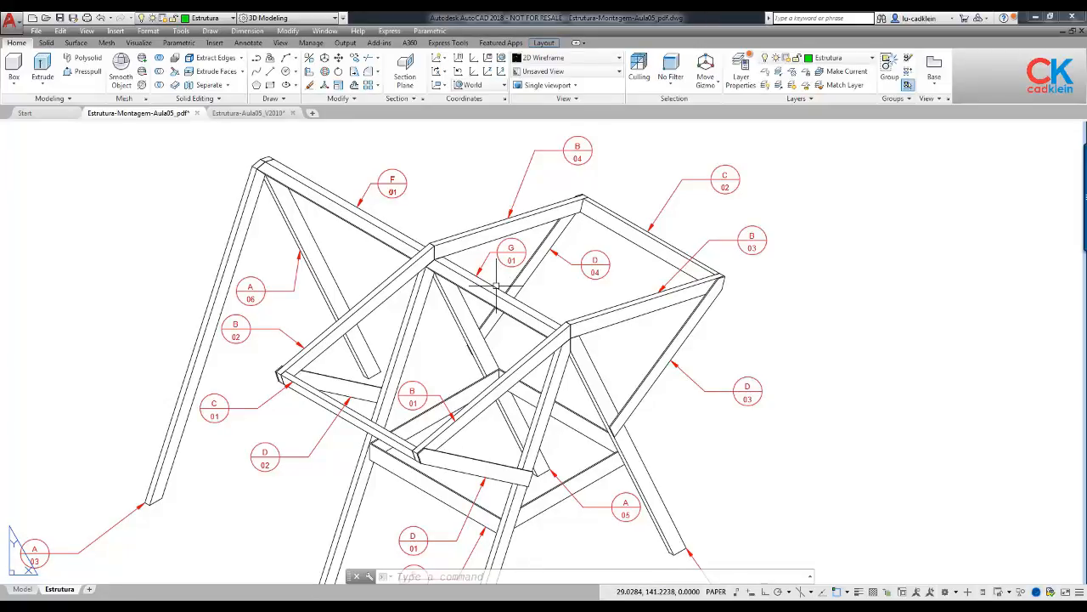
{"action": "middle_click_drag", "start_coordinate": [899, 419], "coordinate": [298, 286]}
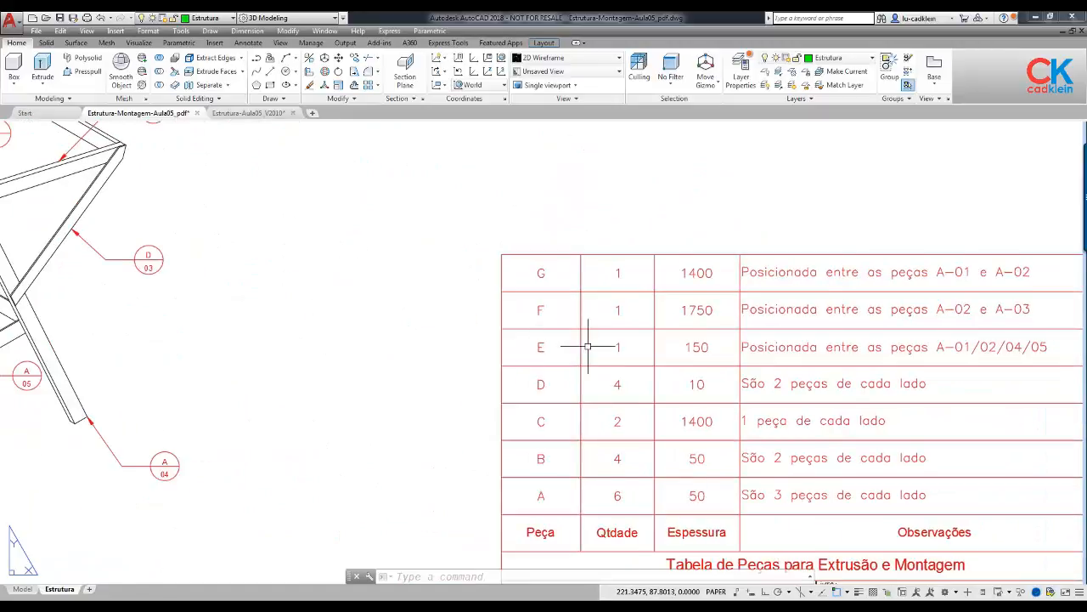
{"action": "middle_click_drag", "start_coordinate": [586, 347], "coordinate": [466, 351]}
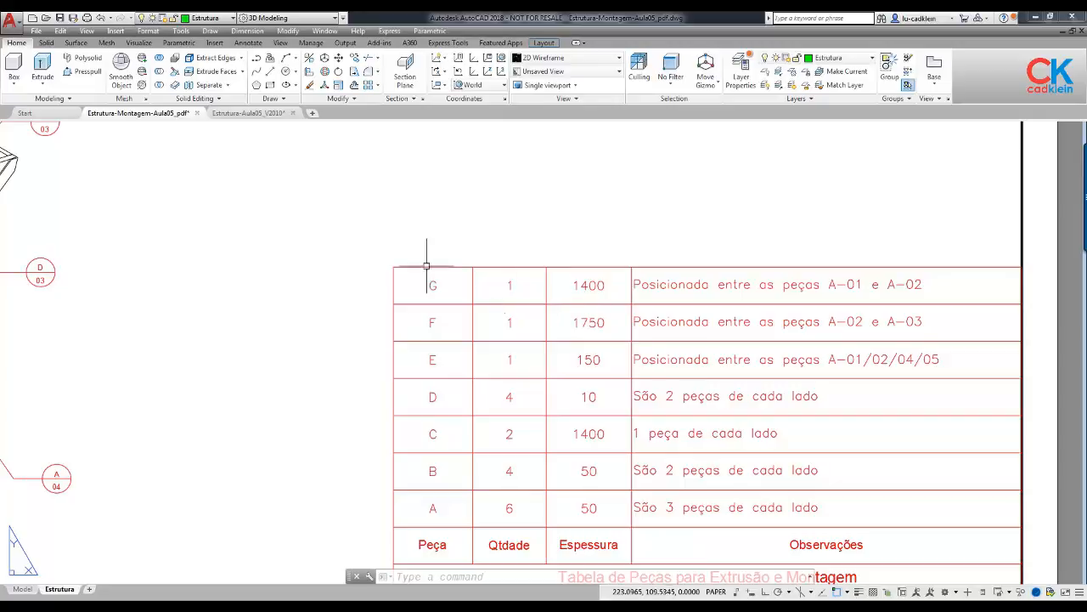
Step: Switch to the Estrutura-Aula05_V2010 drawing and extrude the Peça F profile to a height of 1750
{"action": "left_click", "coordinate": [248, 113]}
{"action": "left_click", "coordinate": [661, 428]}
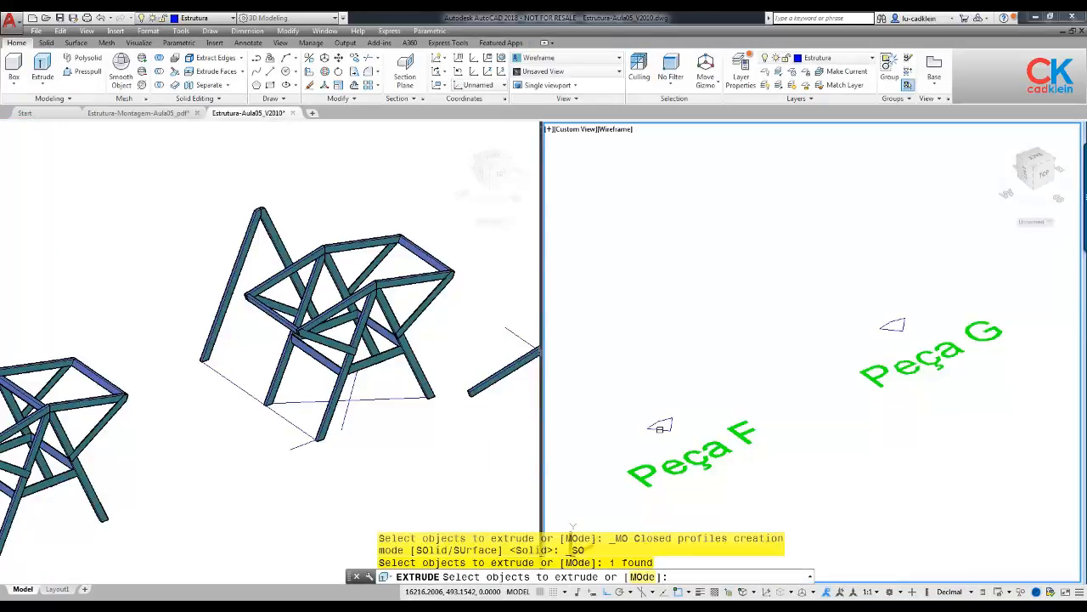
{"action": "key", "text": "Return"}
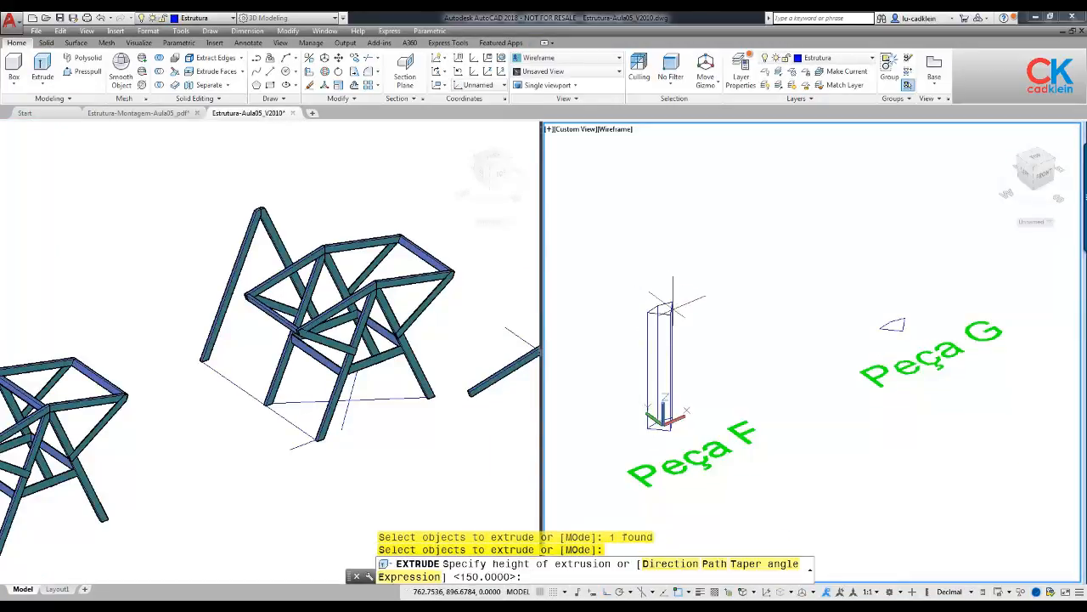
{"action": "type", "text": "1750"}
{"action": "key", "text": "Return"}
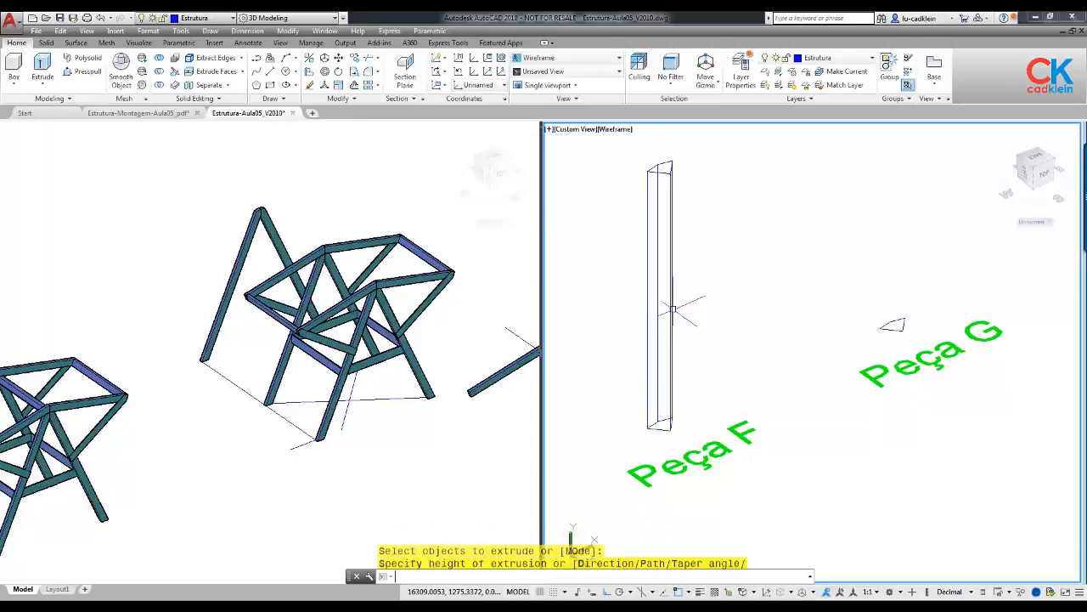
Step: Extrude the Peça G profile to a height of 1400
{"action": "key", "text": "Return"}
{"action": "left_click", "coordinate": [890, 324]}
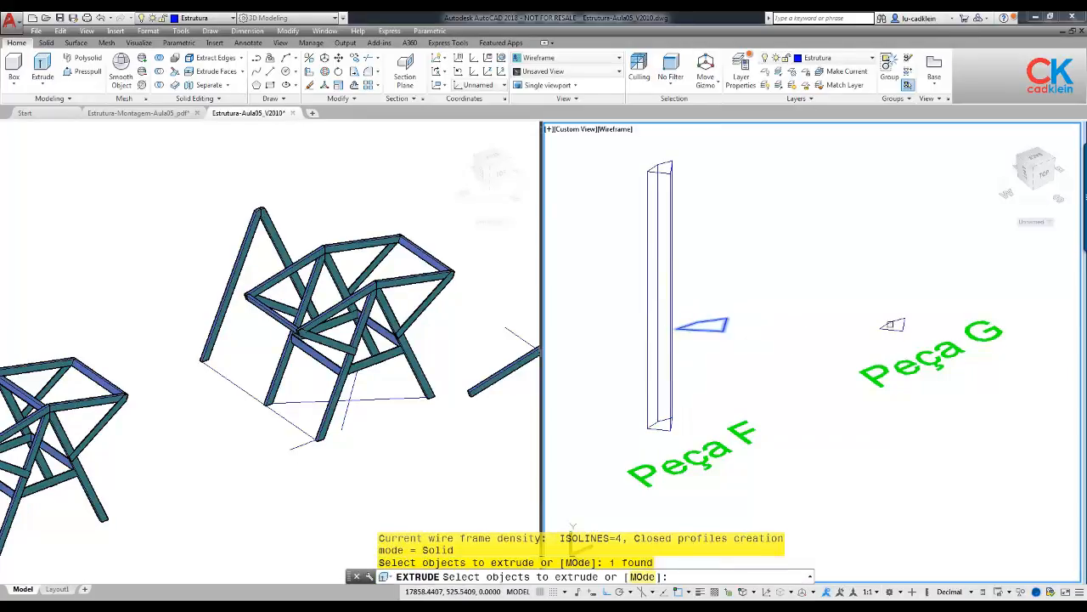
{"action": "key", "text": "Return"}
{"action": "type", "text": "14"}
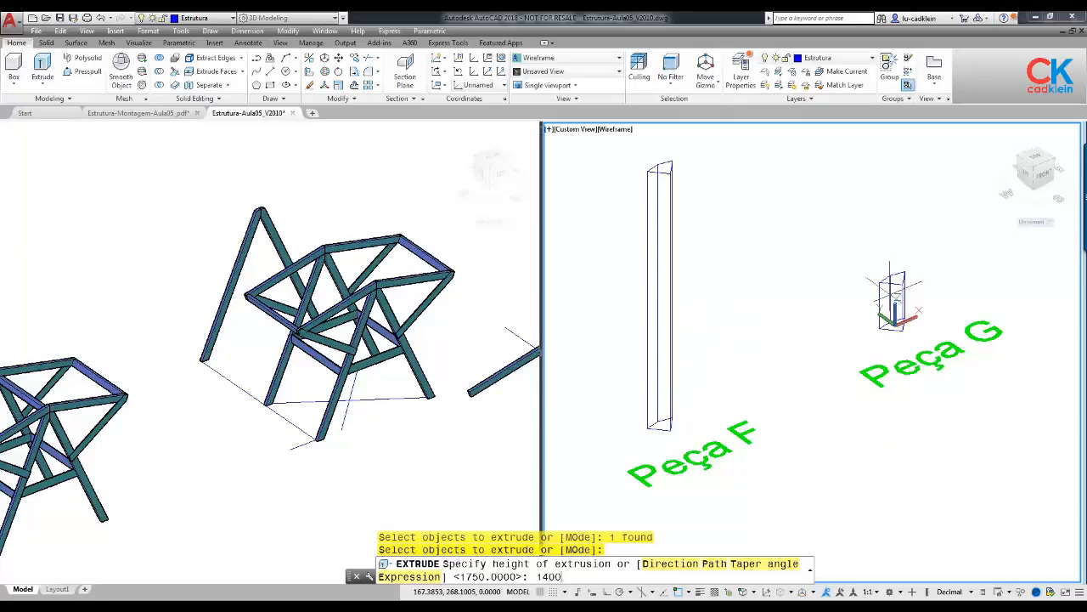
{"action": "type", "text": "00"}
{"action": "key", "text": "Return"}
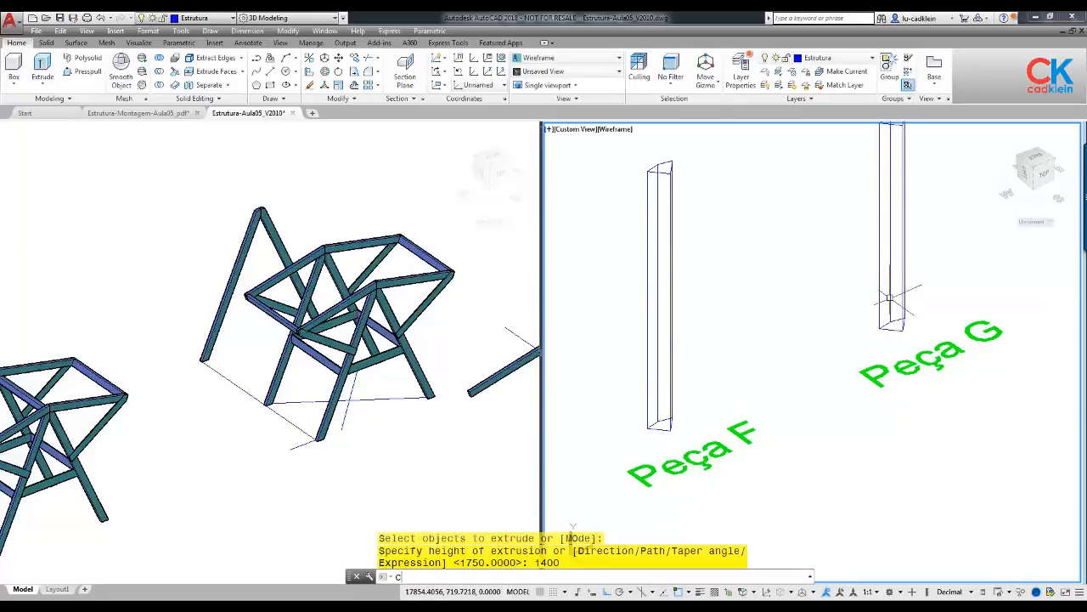
Step: Copy the extruded Peça F and Peça G solids together along the X axis to the free space beside the assembled frame
{"action": "type", "text": "co"}
{"action": "key", "text": "Return"}
{"action": "left_click", "coordinate": [918, 257]}
{"action": "left_click", "coordinate": [592, 301]}
{"action": "key", "text": "Return"}
{"action": "left_click", "coordinate": [771, 262]}
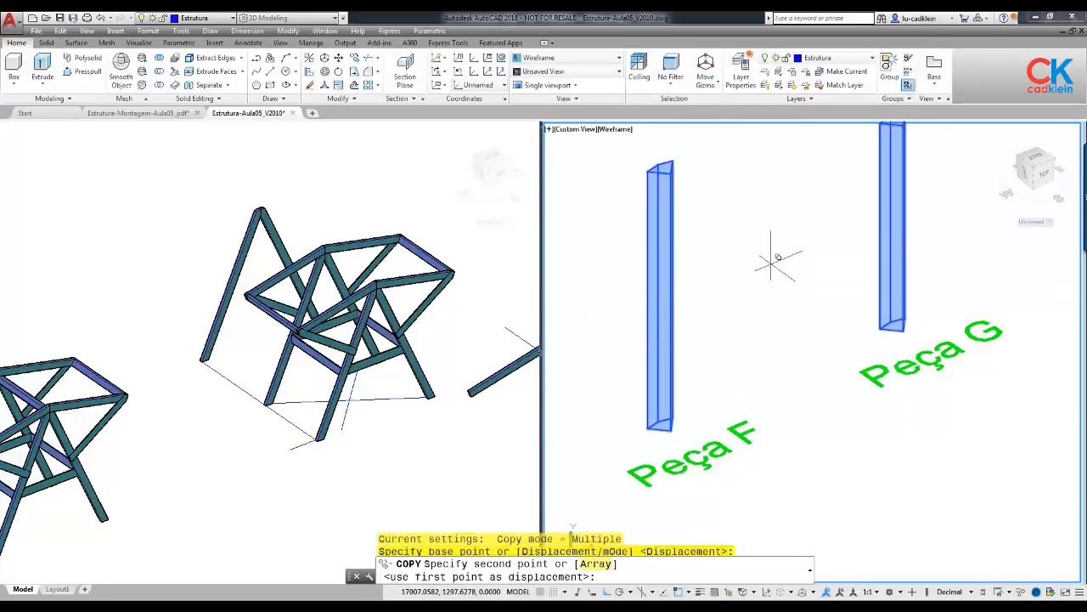
{"action": "scroll", "coordinate": [771, 263], "scroll_direction": "down", "scroll_amount": 7}
{"action": "left_click", "coordinate": [770, 263]}
{"action": "scroll", "coordinate": [740, 289], "scroll_direction": "down", "scroll_amount": 6}
{"action": "middle_click_drag", "start_coordinate": [661, 349], "coordinate": [736, 338]}
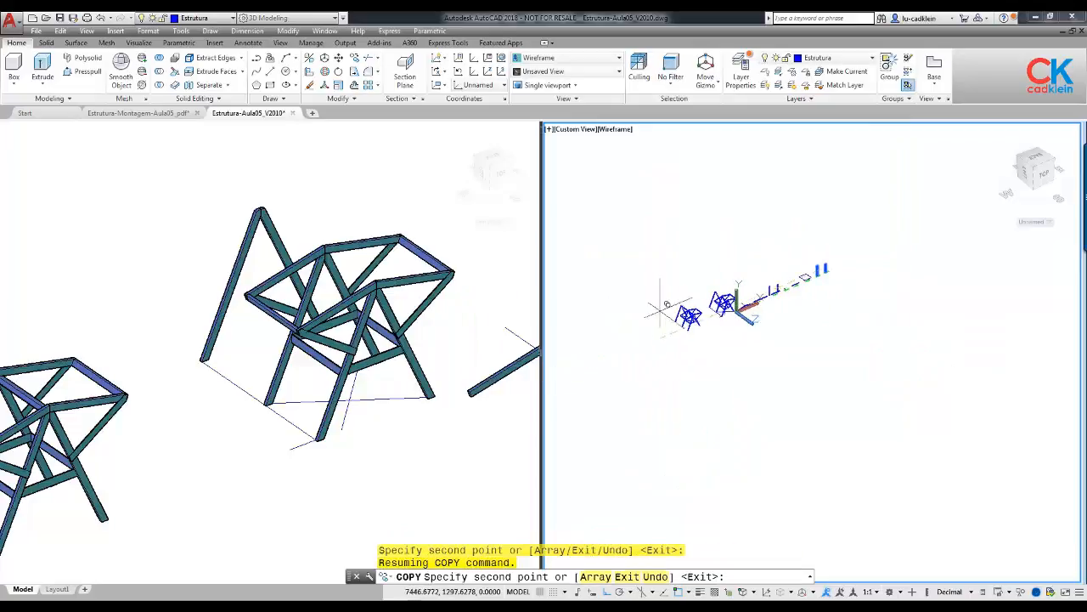
{"action": "scroll", "coordinate": [681, 312], "scroll_direction": "up", "scroll_amount": 3}
{"action": "scroll", "coordinate": [739, 331], "scroll_direction": "up", "scroll_amount": 6}
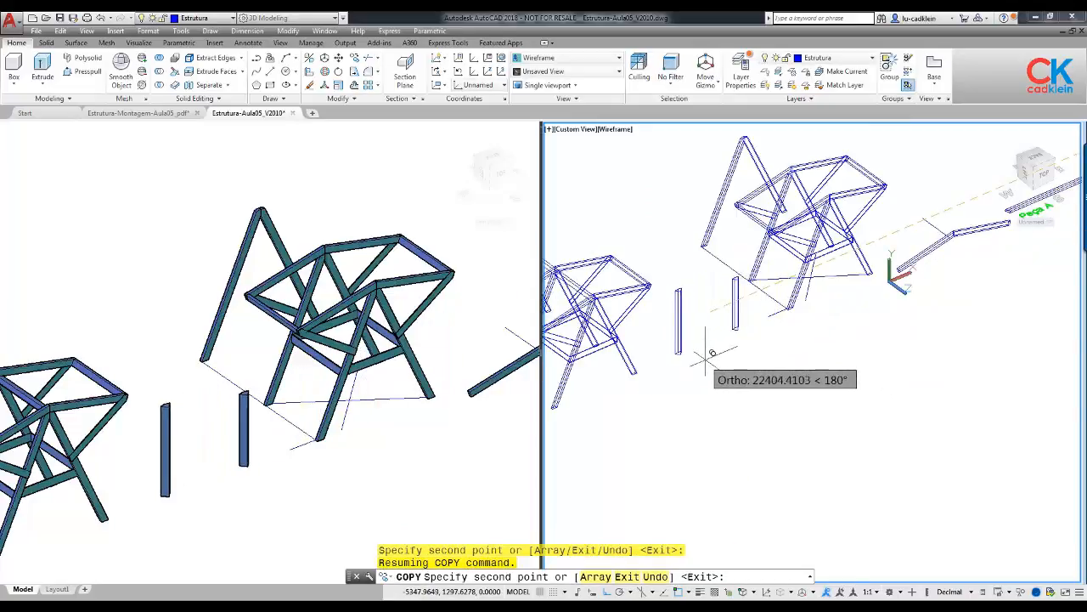
{"action": "key", "text": "Return"}
Step: Rotate the copied Peça F and Peça G solids together with 3D Rotate about the X axis so they lie horizontally
{"action": "scroll", "coordinate": [713, 336], "scroll_direction": "up", "scroll_amount": 4}
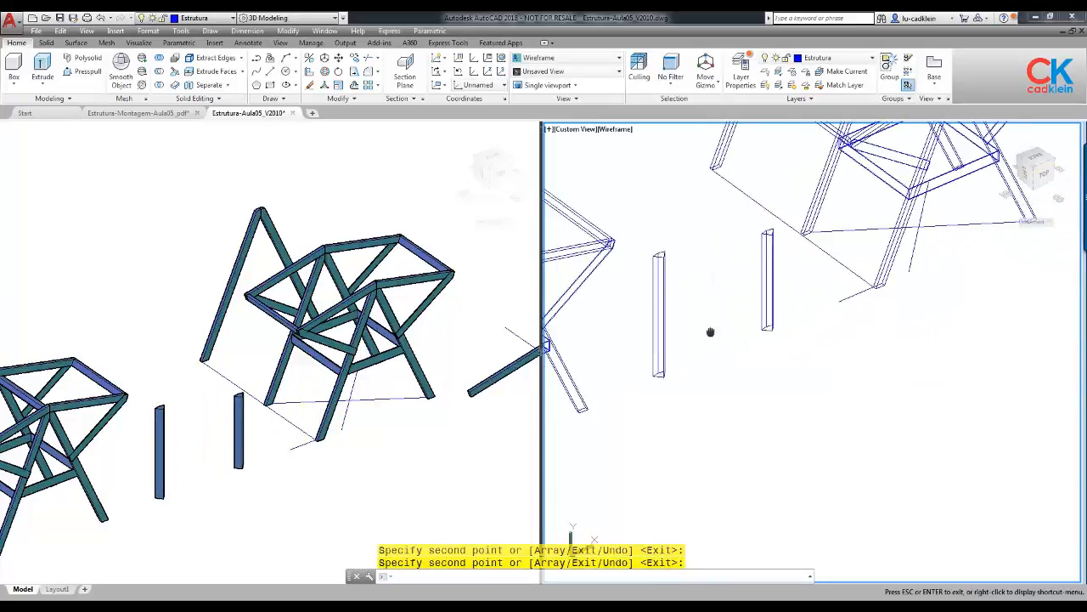
{"action": "left_click", "coordinate": [325, 72]}
{"action": "left_click", "coordinate": [820, 403]}
{"action": "left_click", "coordinate": [697, 350]}
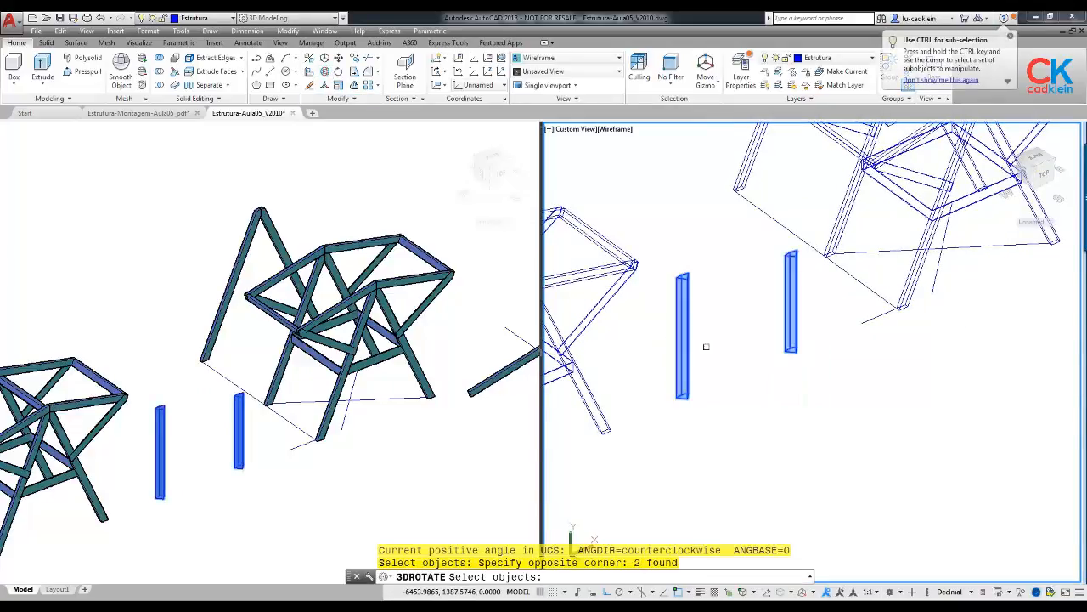
{"action": "key", "text": "Return"}
{"action": "left_click", "coordinate": [749, 294]}
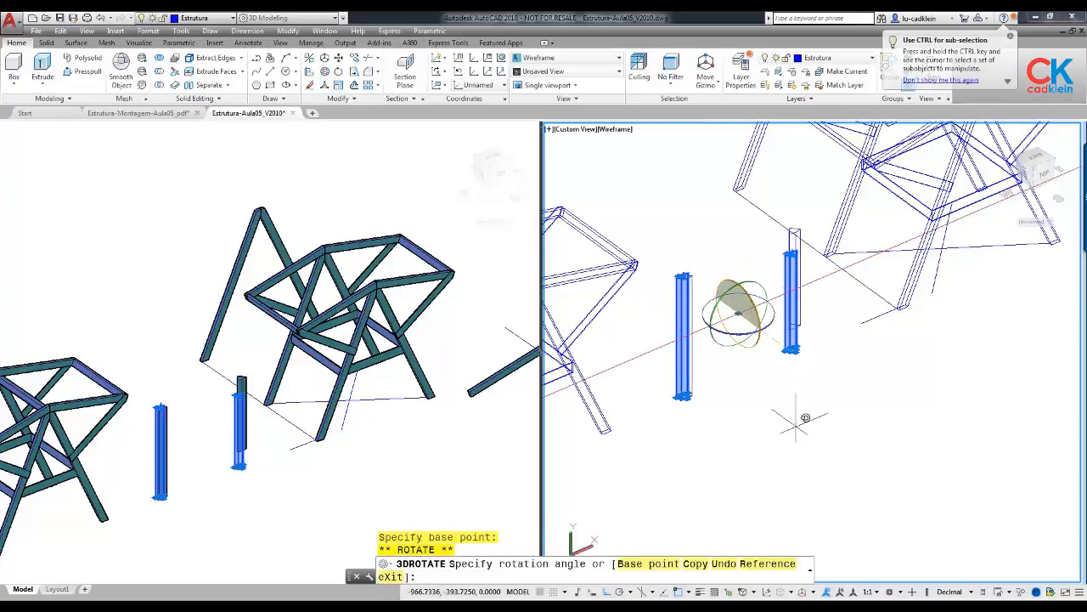
{"action": "left_click", "coordinate": [734, 222]}
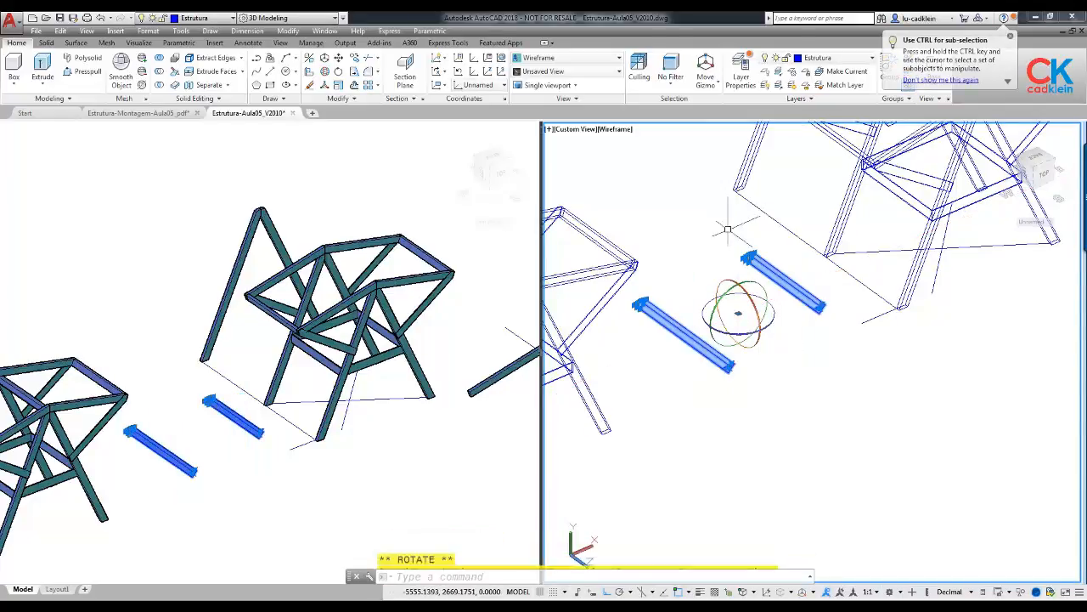
{"action": "middle_click_drag", "start_coordinate": [790, 370], "coordinate": [716, 498]}
{"action": "left_click", "coordinate": [718, 496]}
{"action": "key", "text": "Escape"}
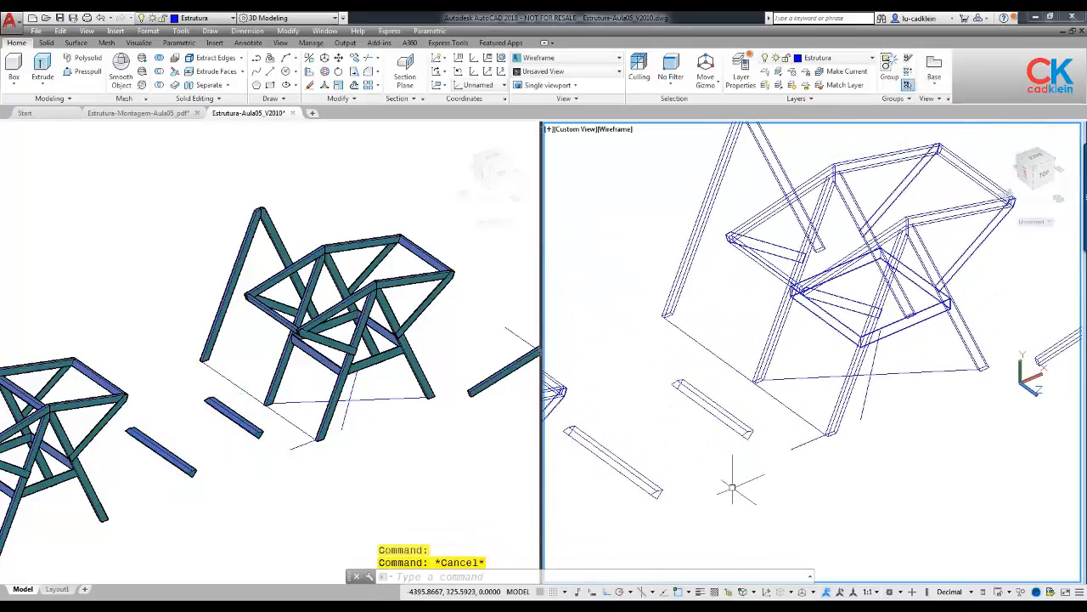
Step: Move the horizontal Peça G copy from its upper end corner to the peak of the middle leg frame, bridging A-01 and A-02
{"action": "type", "text": "m"}
{"action": "key", "text": "Return"}
{"action": "left_click", "coordinate": [730, 422]}
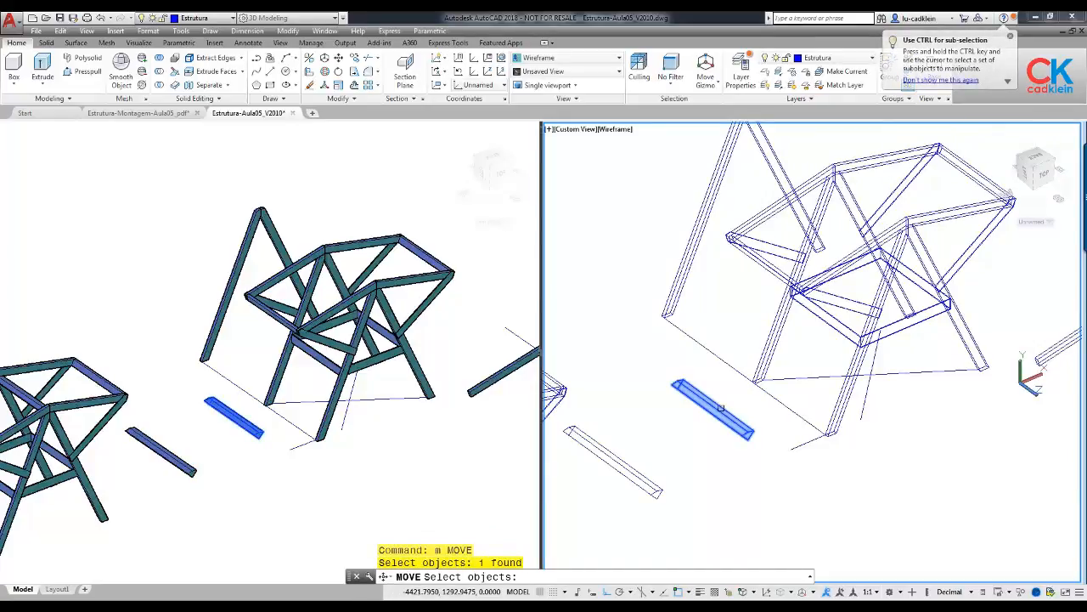
{"action": "scroll", "coordinate": [677, 385], "scroll_direction": "up", "scroll_amount": 5}
{"action": "key", "text": "Return"}
{"action": "left_click", "coordinate": [674, 361]}
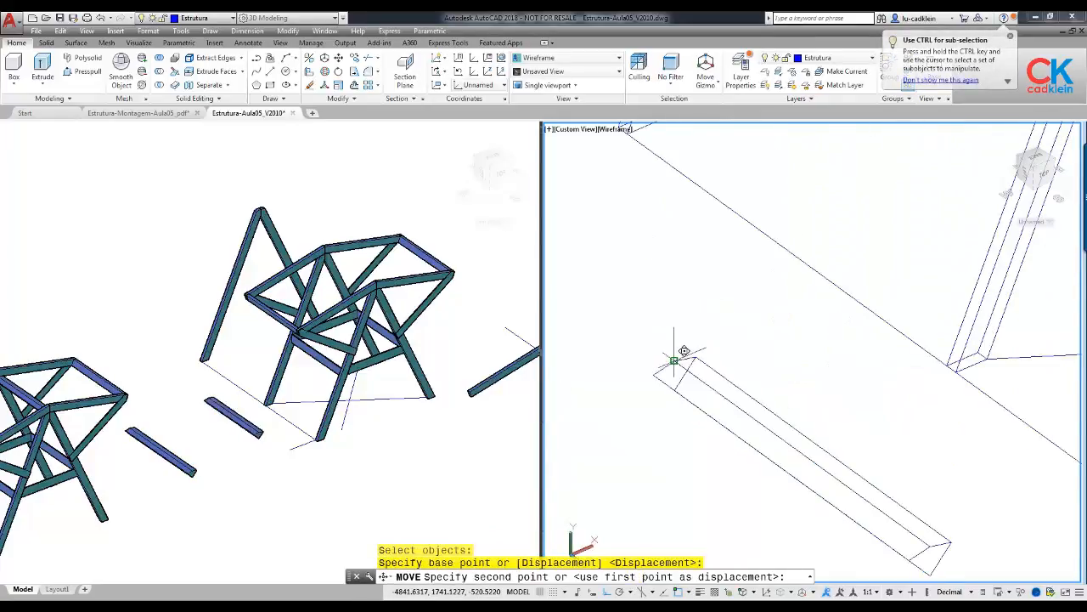
{"action": "scroll", "coordinate": [674, 361], "scroll_direction": "down", "scroll_amount": 4}
{"action": "scroll", "coordinate": [824, 246], "scroll_direction": "up", "scroll_amount": 4}
{"action": "scroll", "coordinate": [835, 146], "scroll_direction": "up", "scroll_amount": 2}
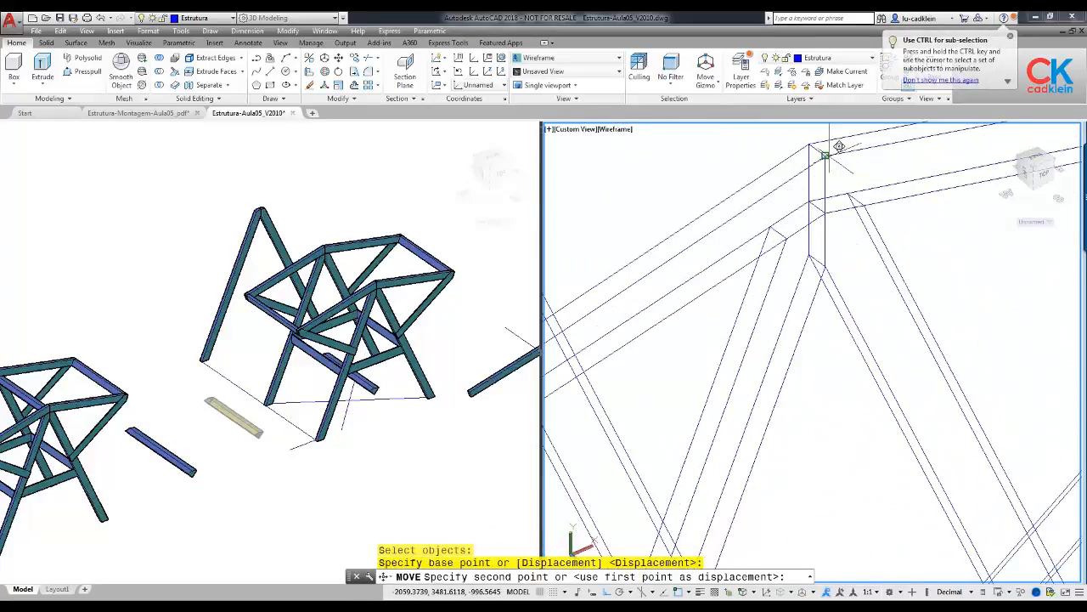
{"action": "left_click", "coordinate": [835, 202]}
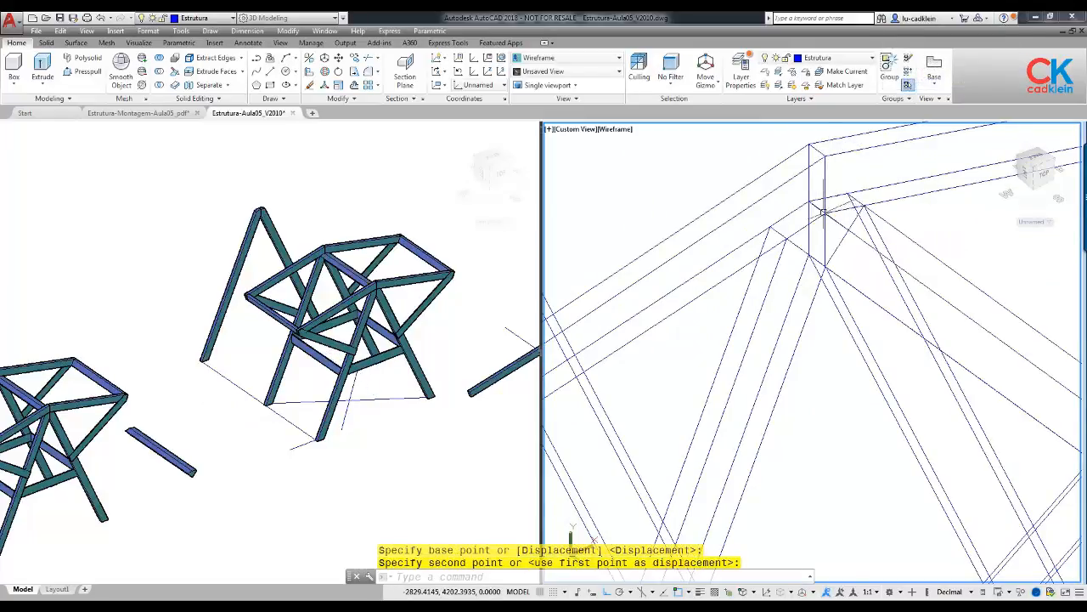
Step: Move the horizontal Peça F copy from its upper end corner to the peak of the rear leg frame, bridging A-02 and A-03
{"action": "scroll", "coordinate": [841, 280], "scroll_direction": "down", "scroll_amount": 4}
{"action": "scroll", "coordinate": [764, 382], "scroll_direction": "up", "scroll_amount": 3}
{"action": "key", "text": "space"}
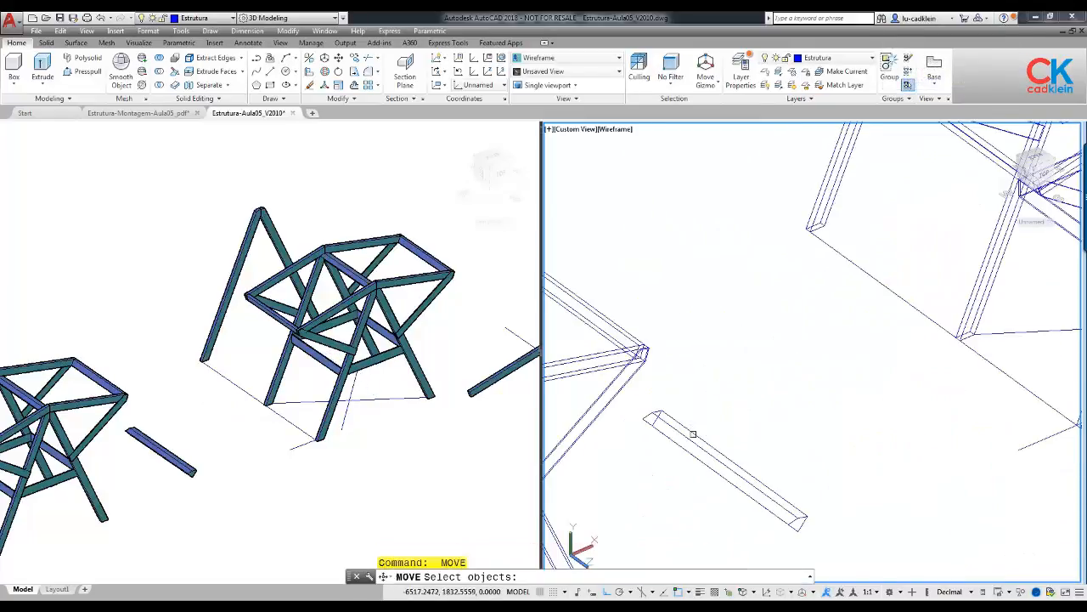
{"action": "left_click", "coordinate": [691, 432]}
{"action": "scroll", "coordinate": [679, 432], "scroll_direction": "up", "scroll_amount": 3}
{"action": "key", "text": "Return"}
{"action": "left_click", "coordinate": [674, 443]}
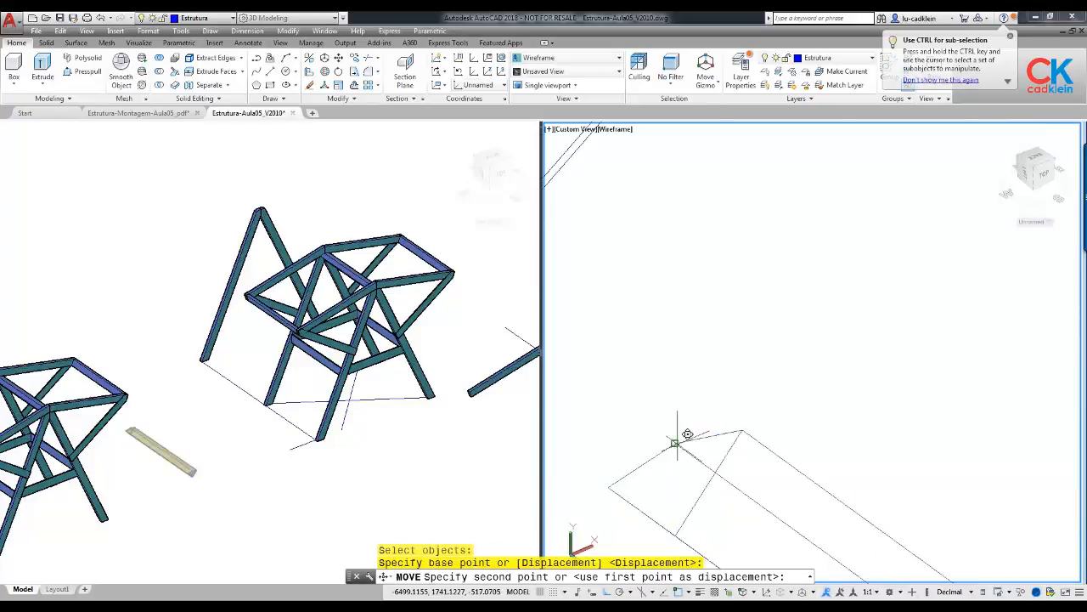
{"action": "scroll", "coordinate": [688, 433], "scroll_direction": "down", "scroll_amount": 4}
{"action": "scroll", "coordinate": [894, 346], "scroll_direction": "up", "scroll_amount": 6}
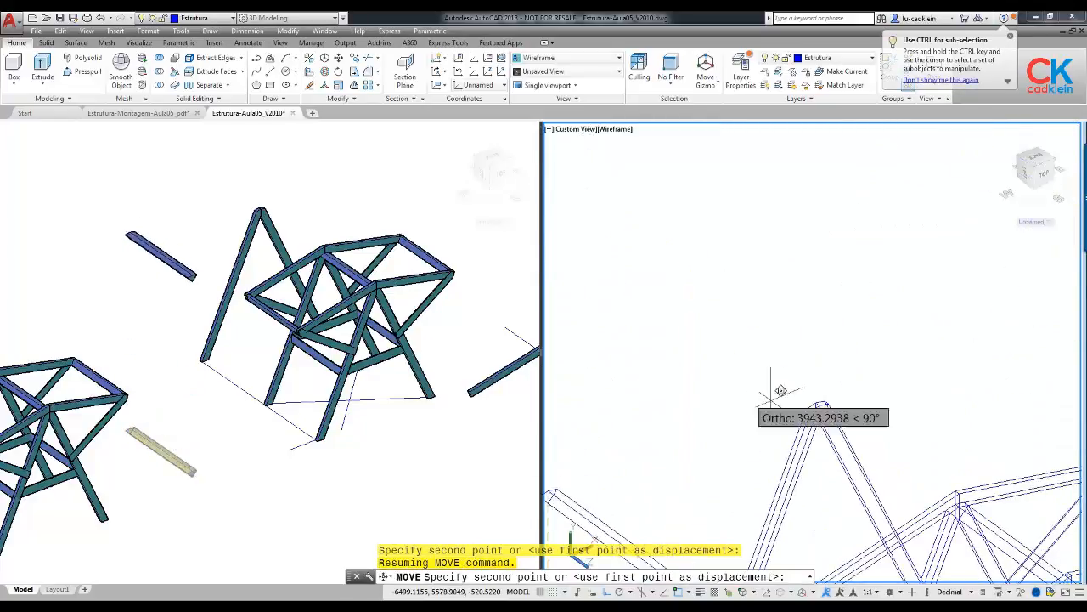
{"action": "left_click", "coordinate": [894, 345]}
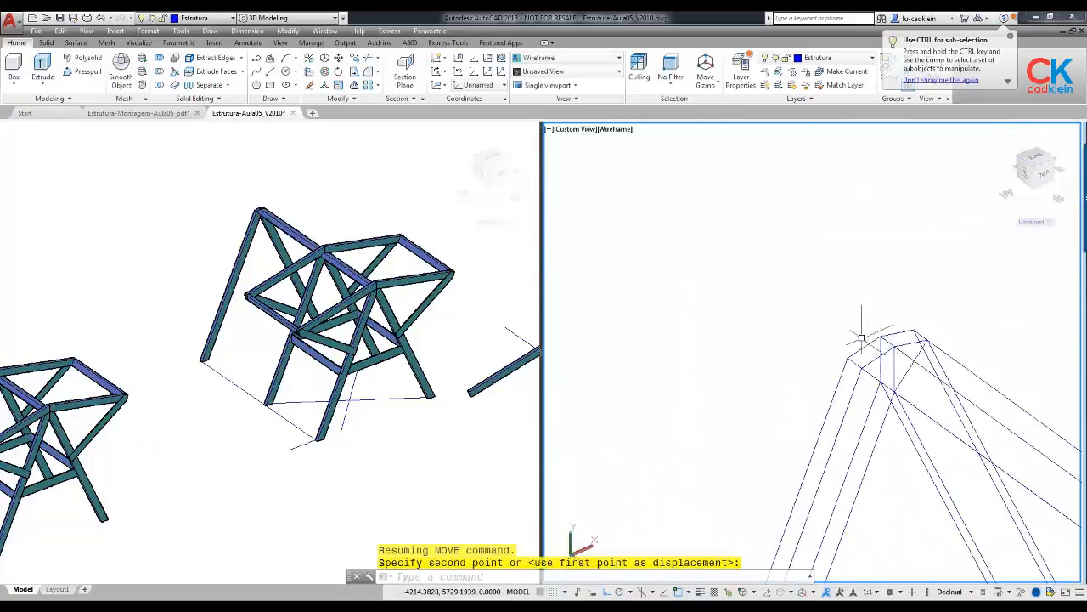
Step: Examine the assembled frame with both ridge beams in the shaded and wireframe viewports
{"action": "scroll", "coordinate": [726, 300], "scroll_direction": "down", "scroll_amount": 3}
{"action": "left_click", "coordinate": [366, 337]}
{"action": "middle_click_drag", "start_coordinate": [417, 322], "coordinate": [386, 368]}
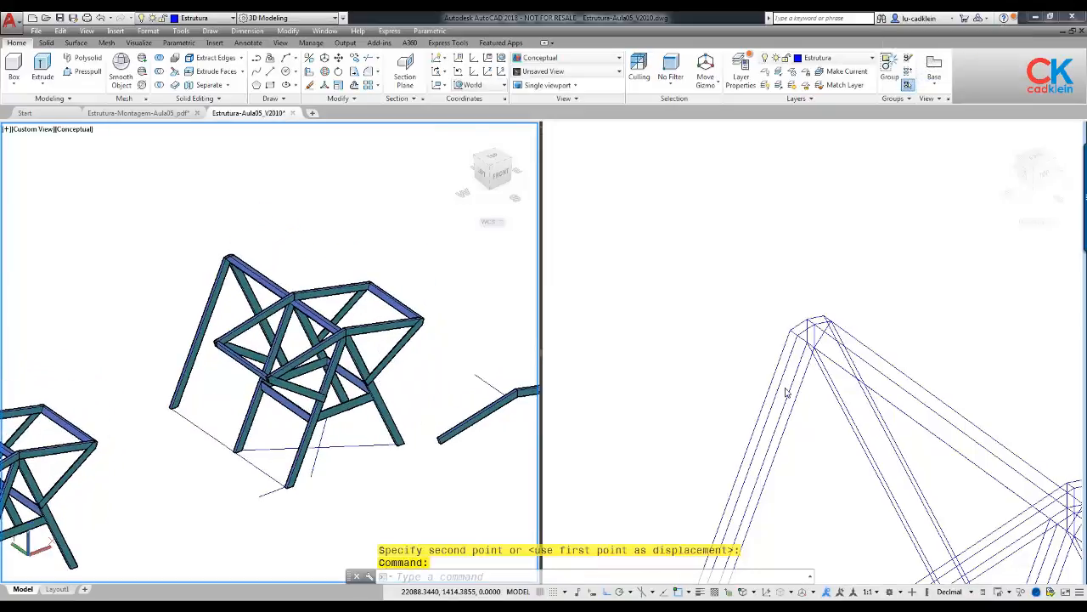
{"action": "left_click", "coordinate": [789, 393]}
{"action": "scroll", "coordinate": [800, 389], "scroll_direction": "down", "scroll_amount": 3}
{"action": "middle_click_drag", "start_coordinate": [945, 501], "coordinate": [805, 301]}
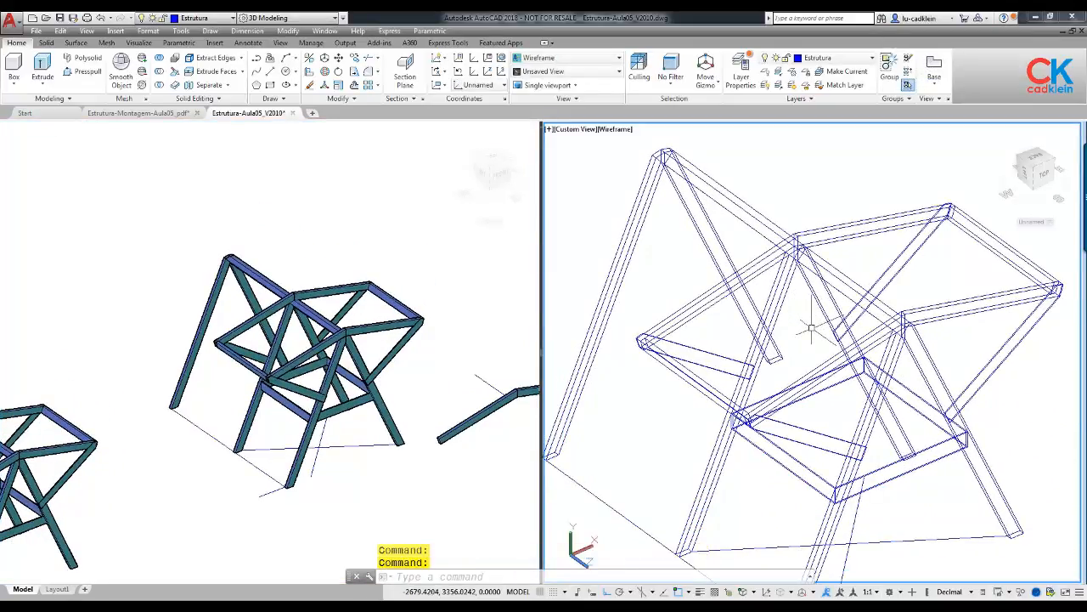
{"action": "left_click", "coordinate": [396, 507]}
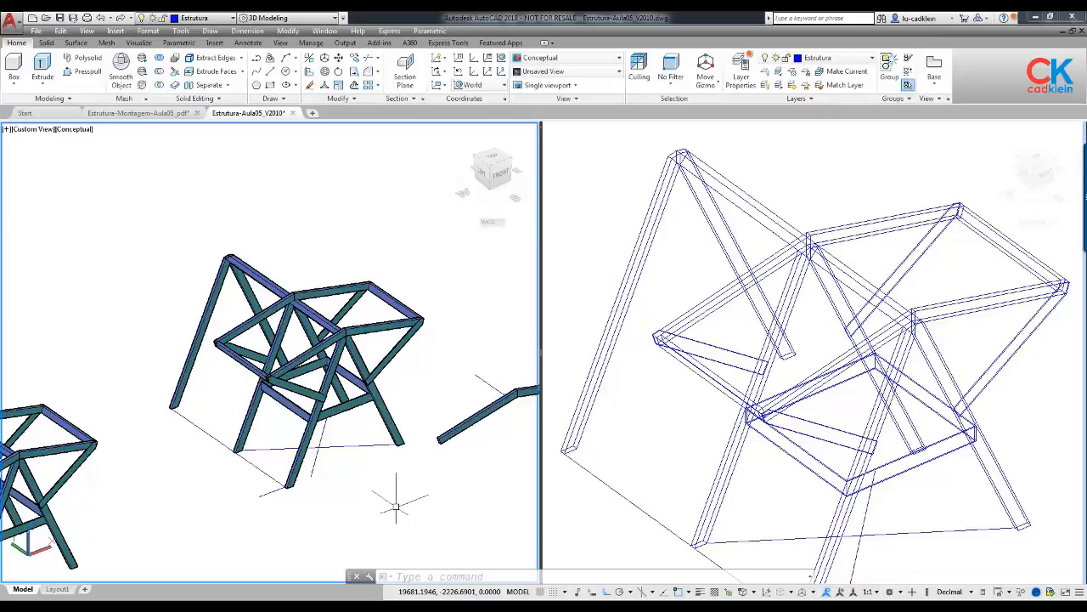
{"action": "type", "text": "u"}
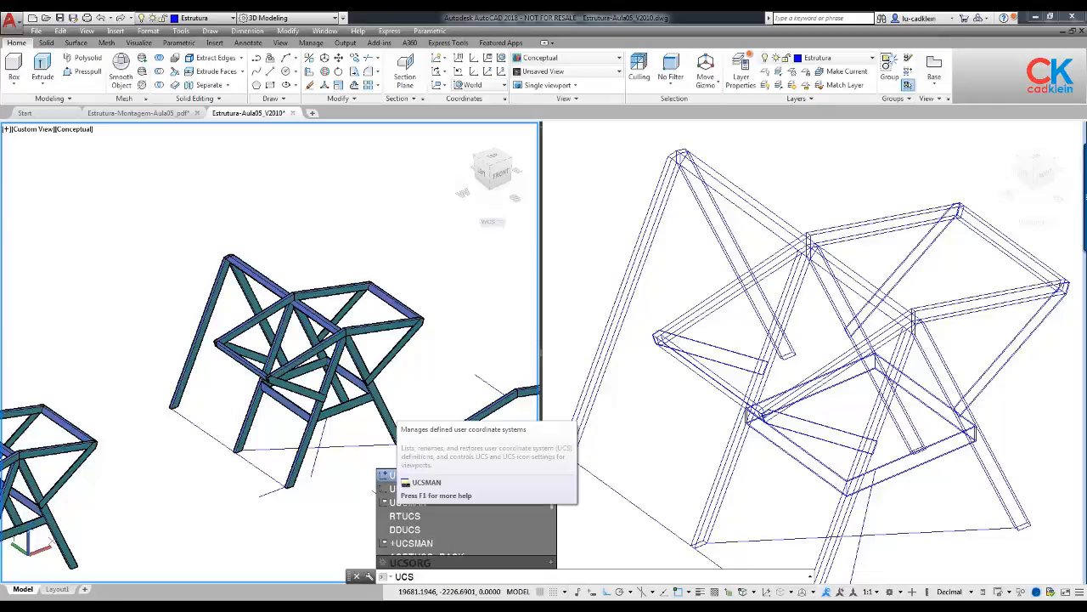
{"action": "type", "text": "cs"}
{"action": "key", "text": "Return"}
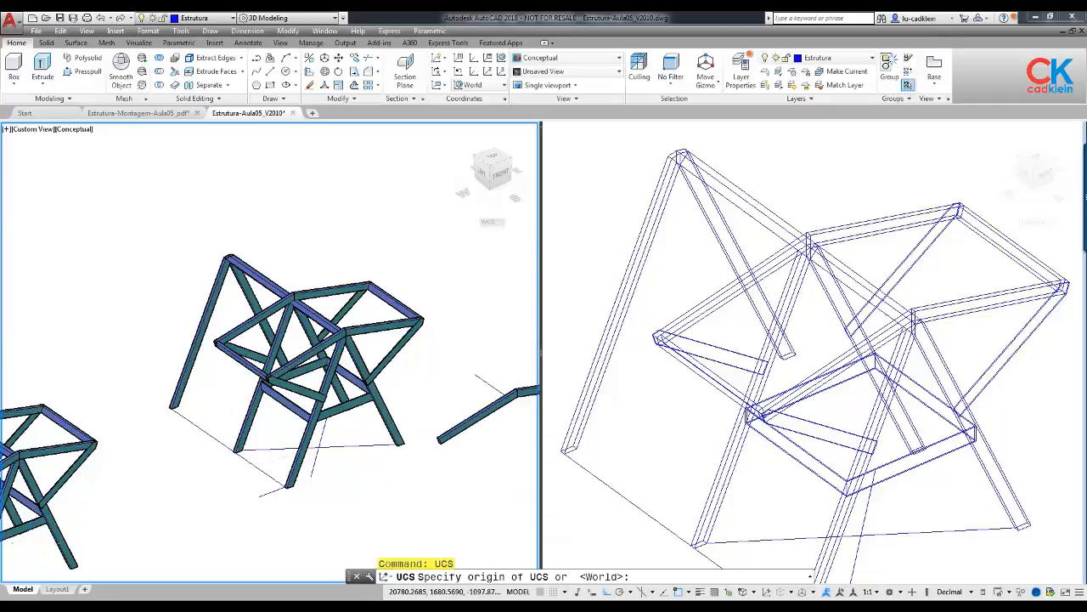
{"action": "key", "text": "Escape"}
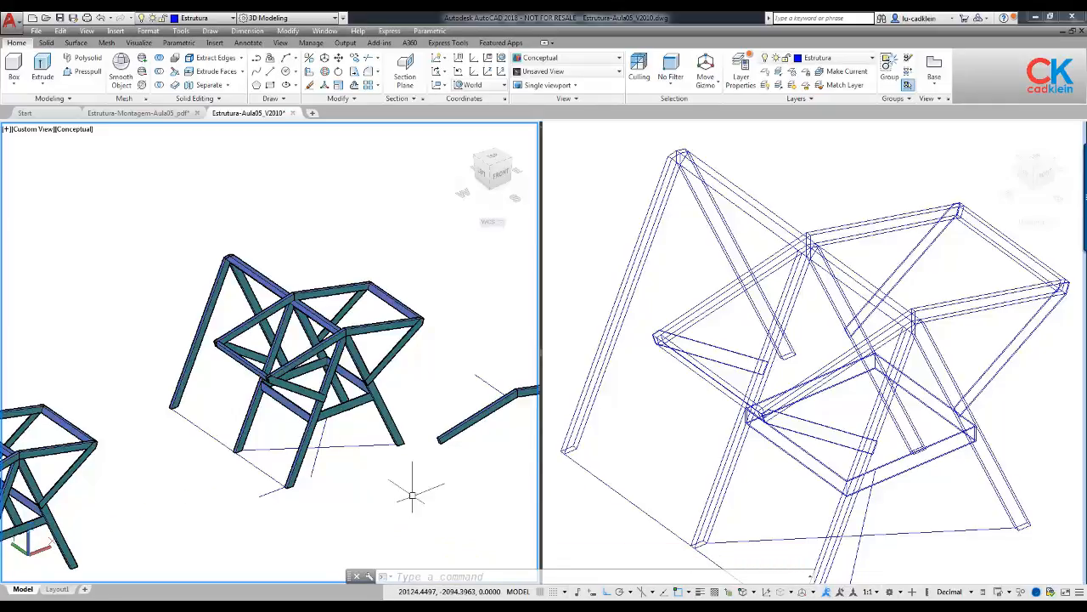